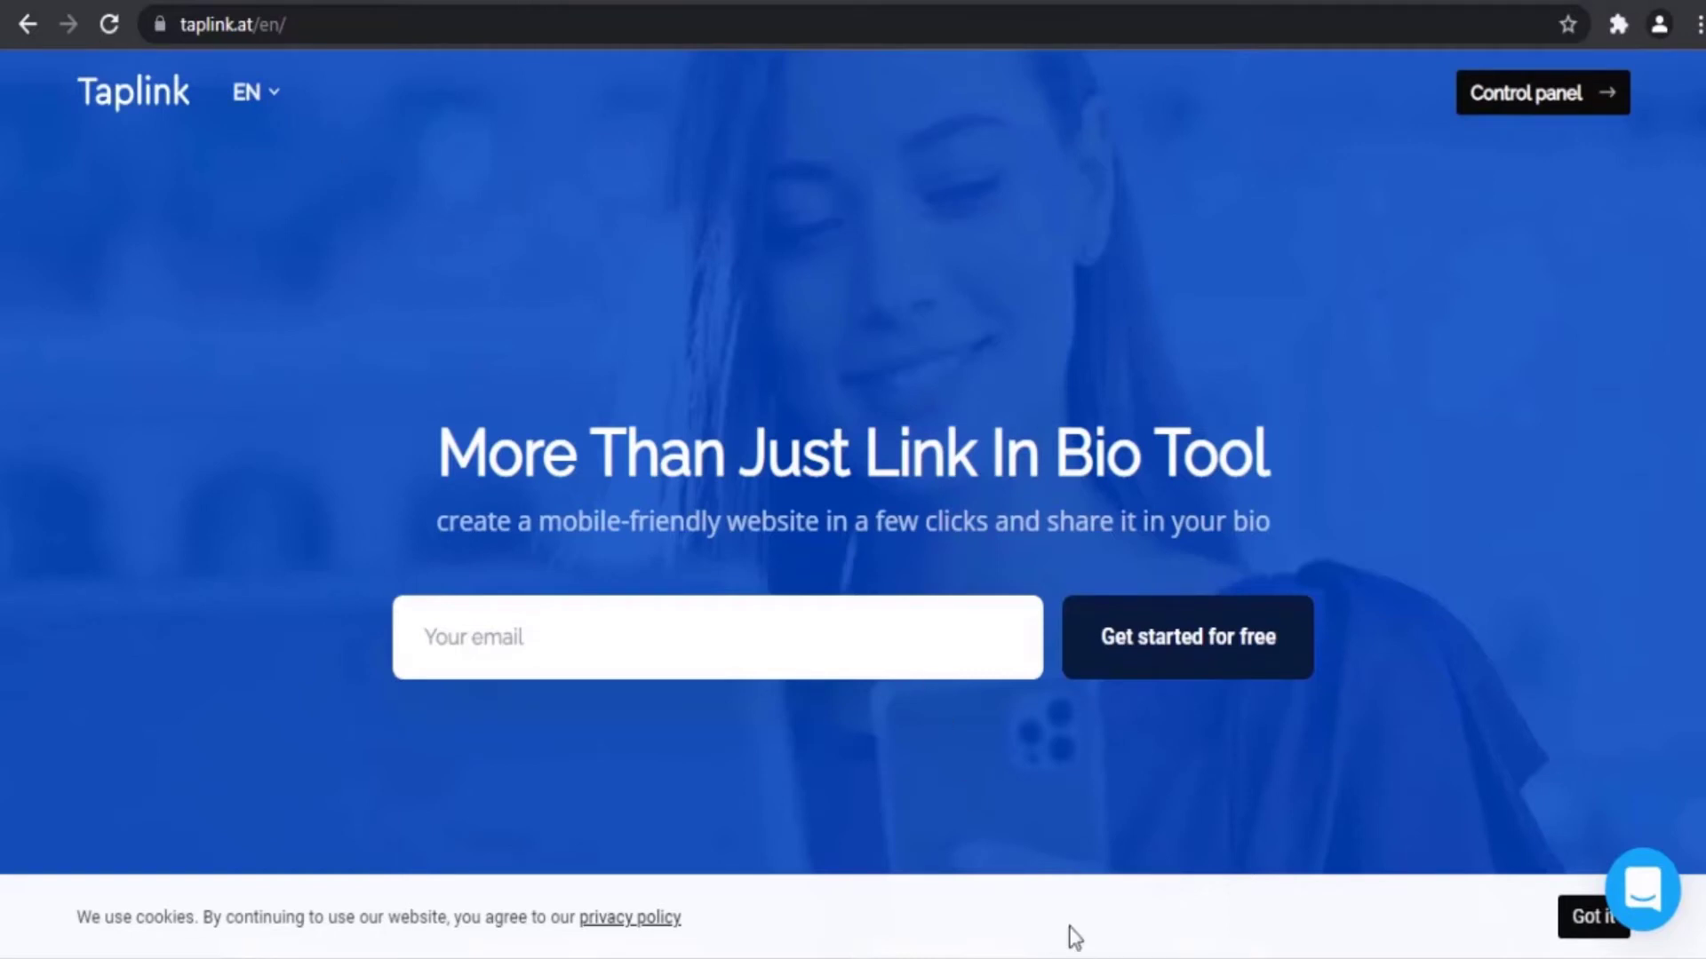
Step: Browse the taplink.at homepage features, templates and plans, then go to the Control panel
scroll(1572, 391, "down", 10)
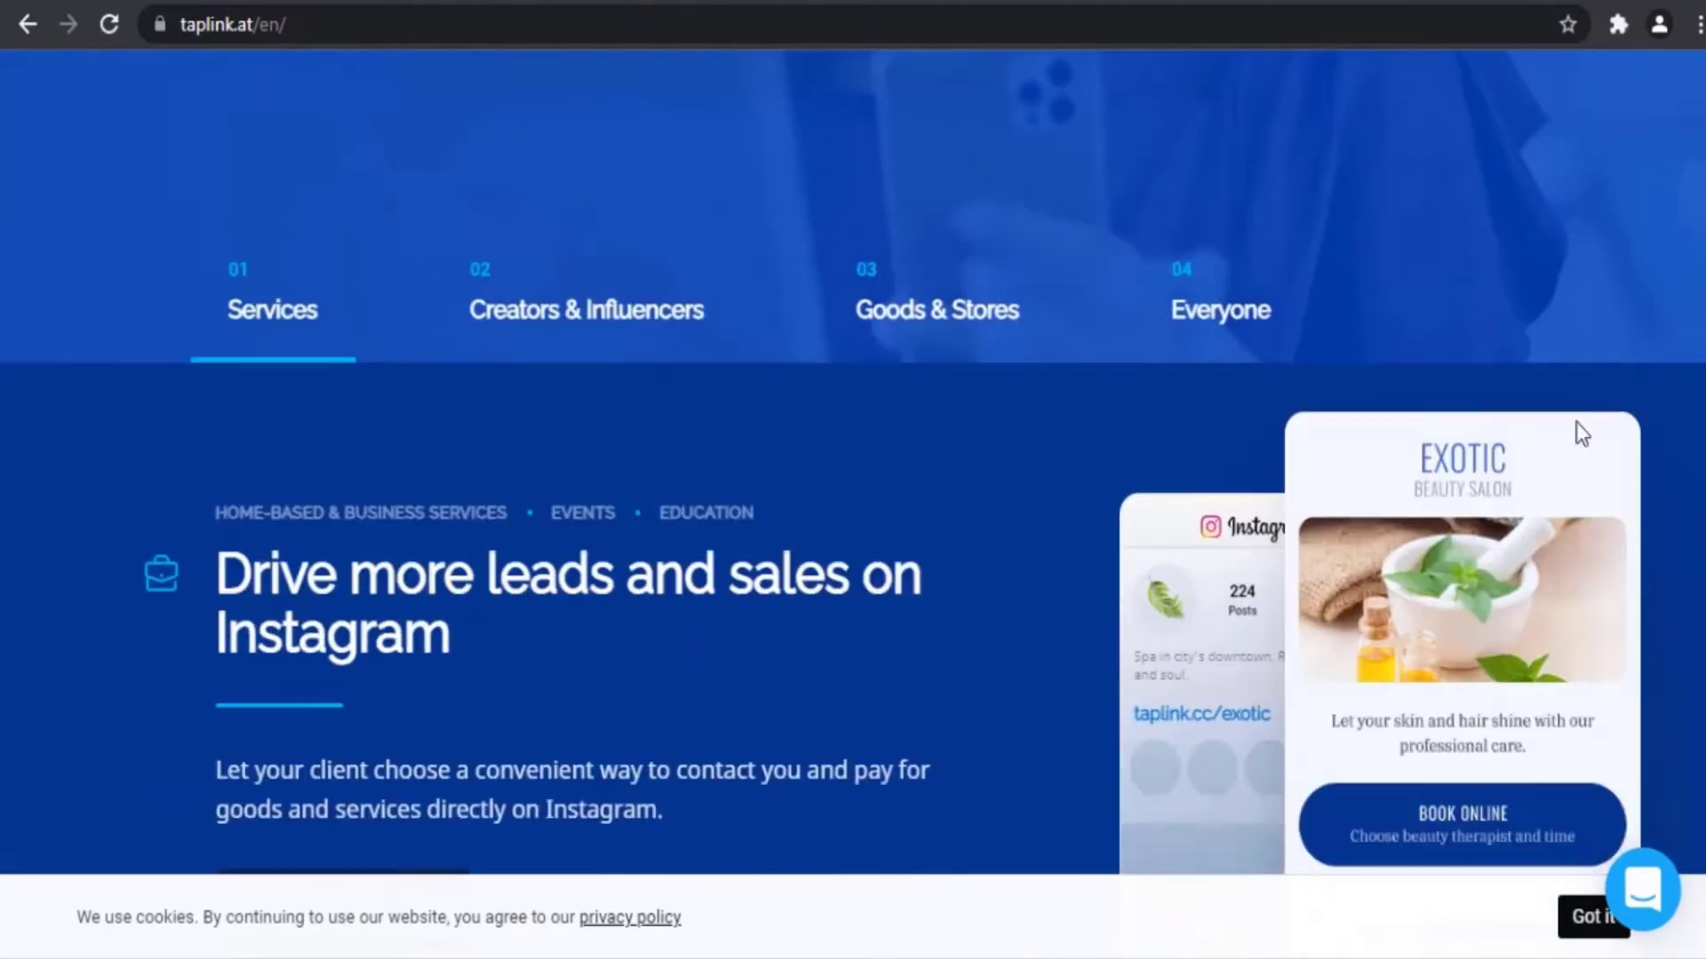
scroll(1577, 433, "down", 12)
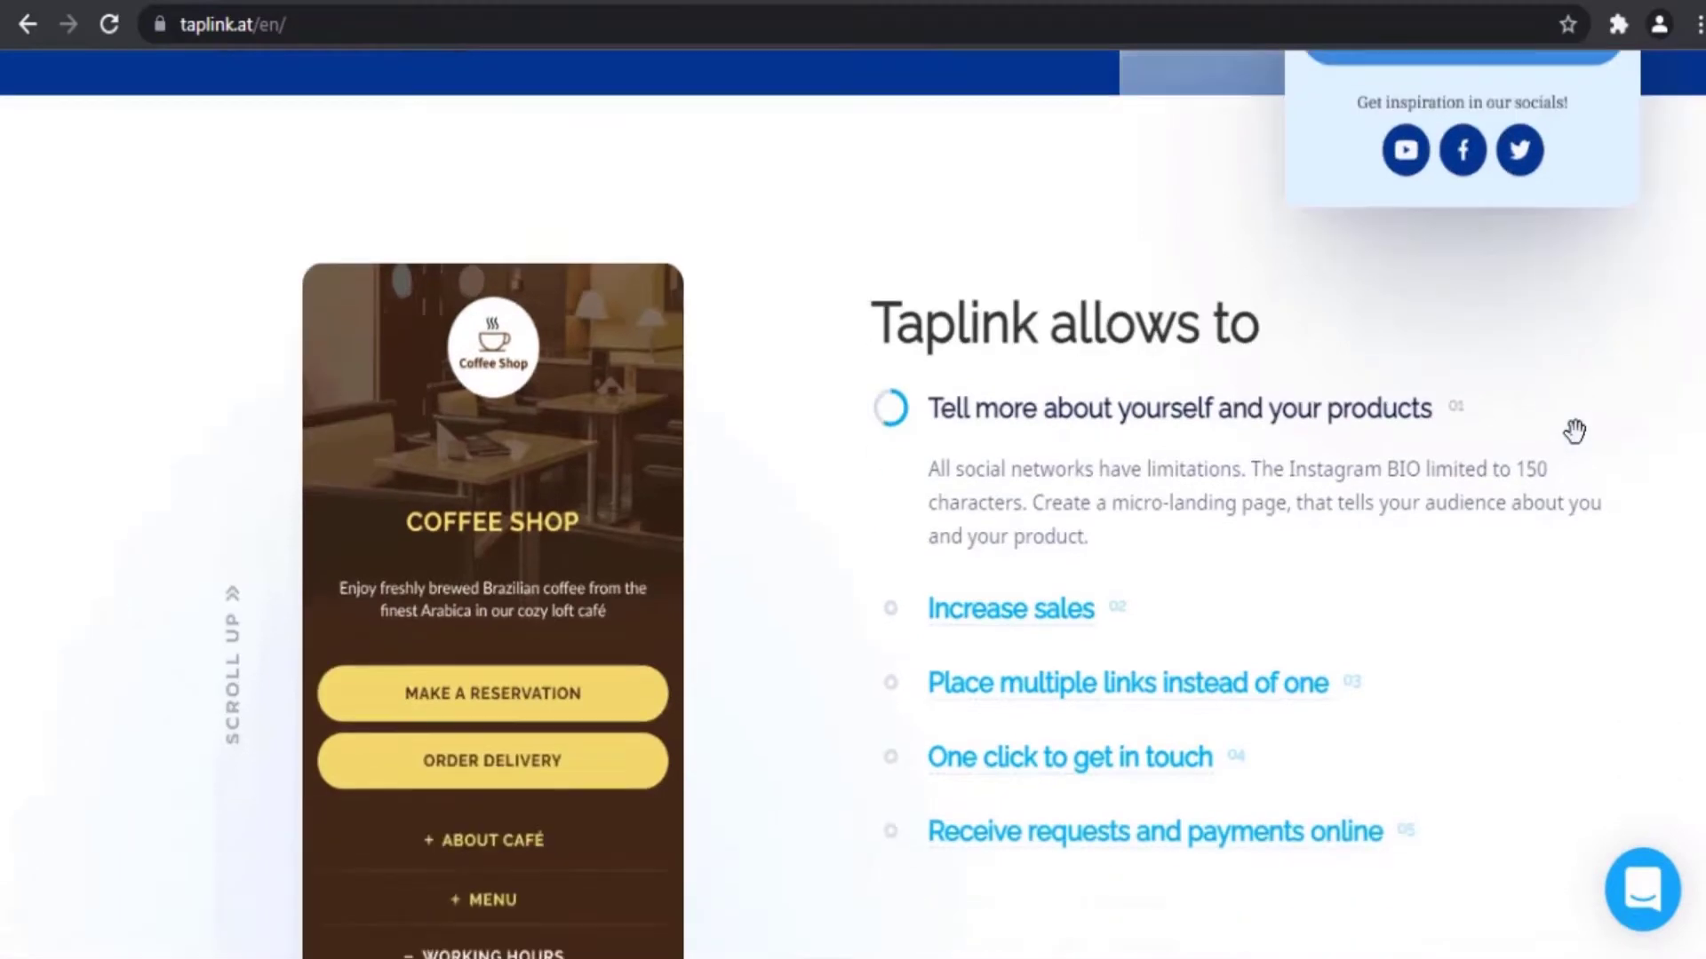
scroll(1574, 431, "down", 15)
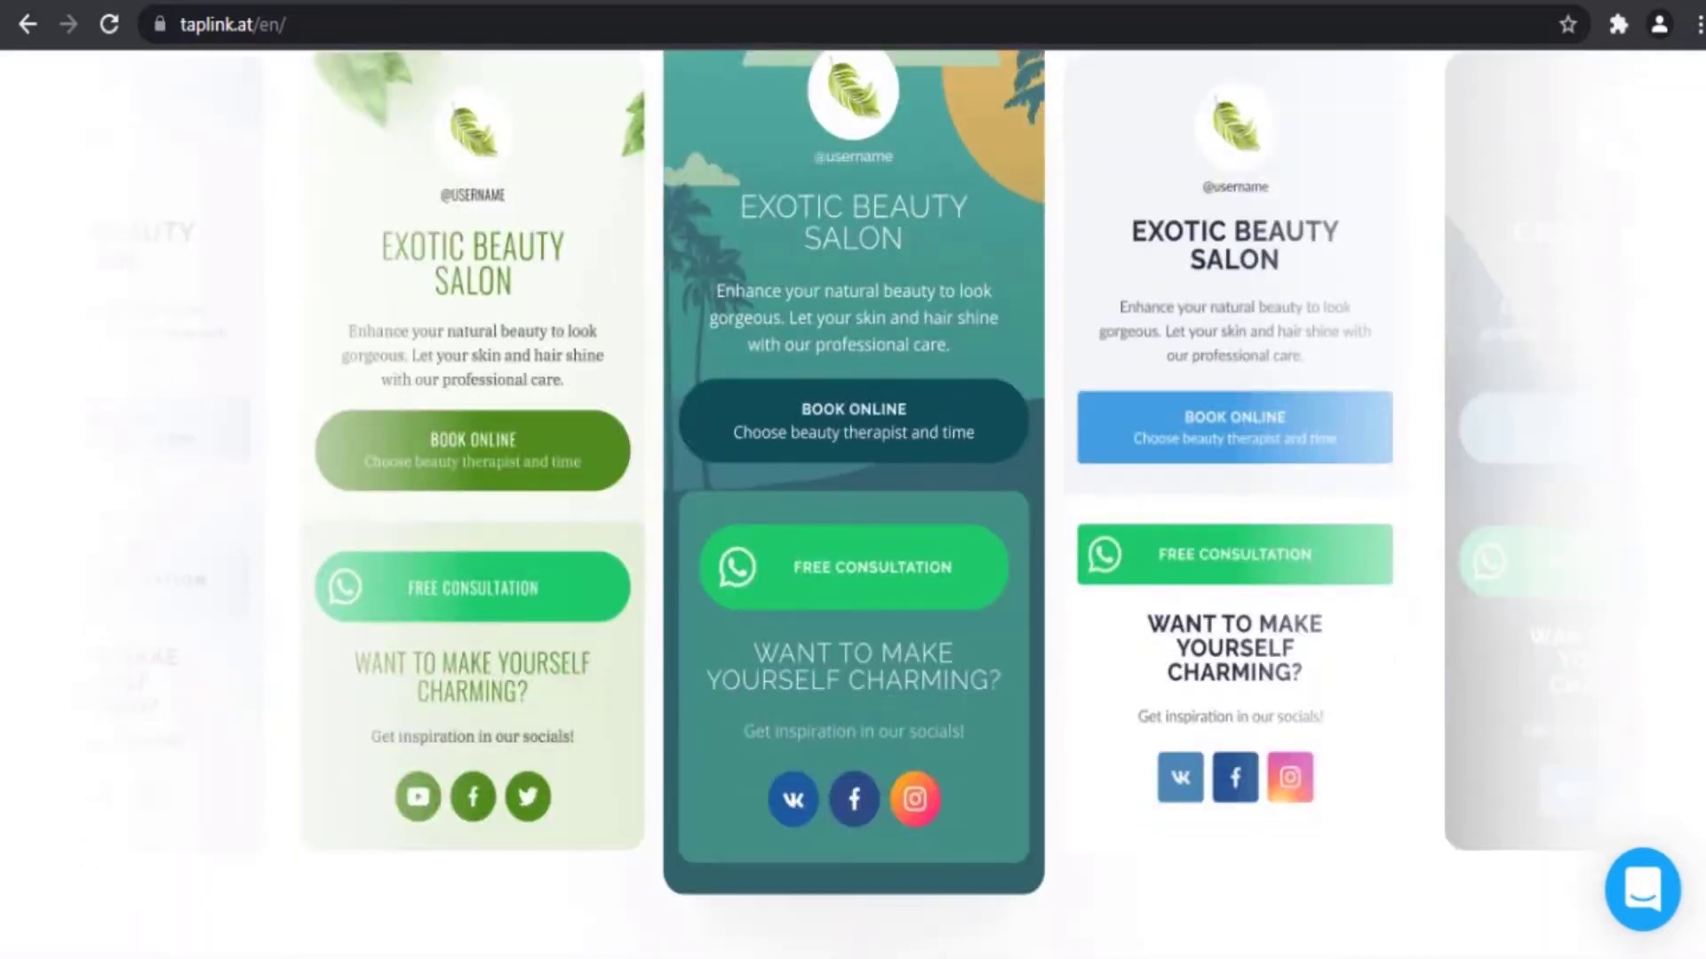
scroll(988, 568, "down", 10)
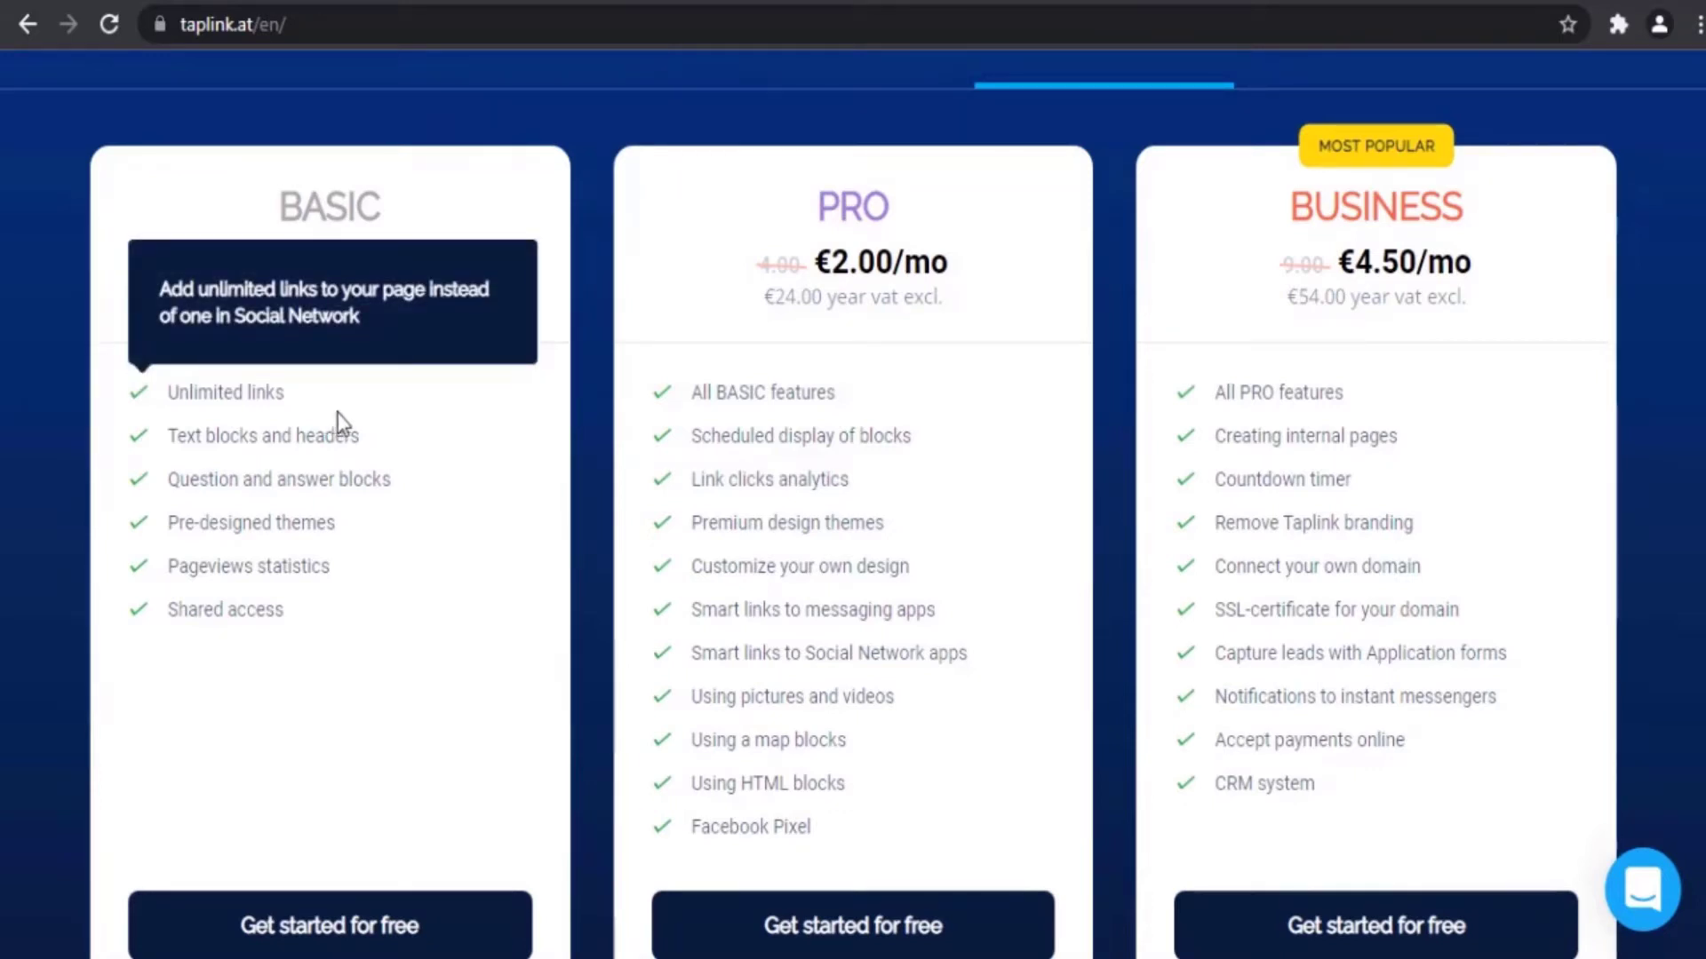
mouse_move(378, 433)
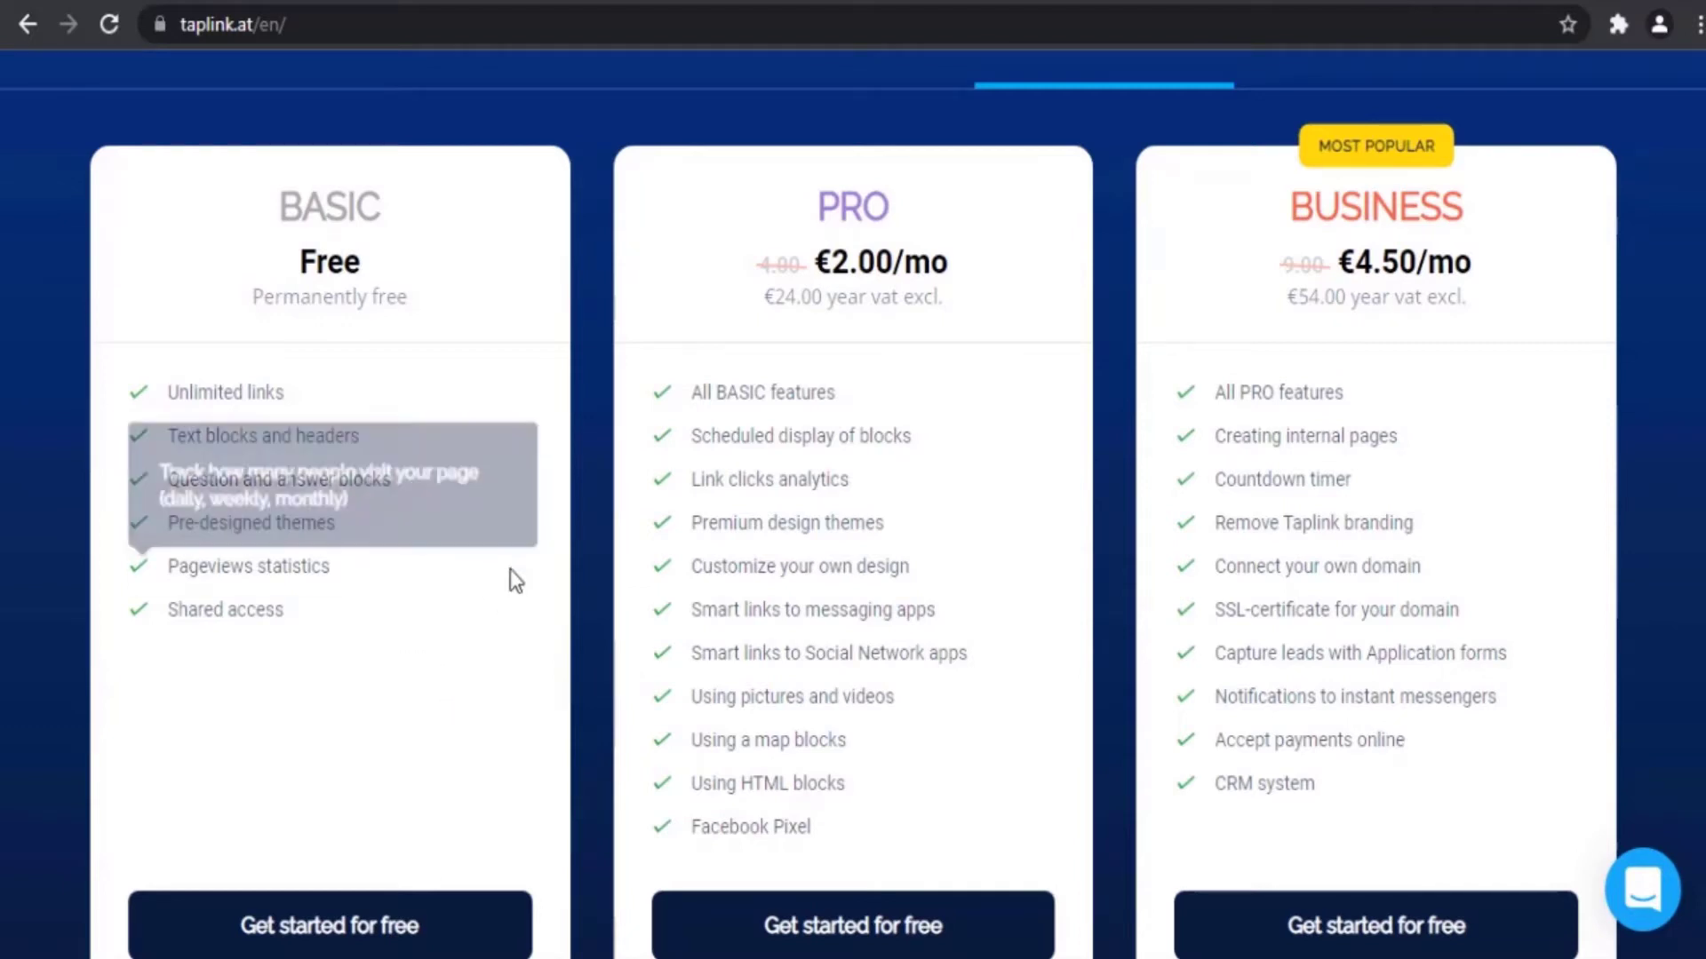
mouse_move(677, 410)
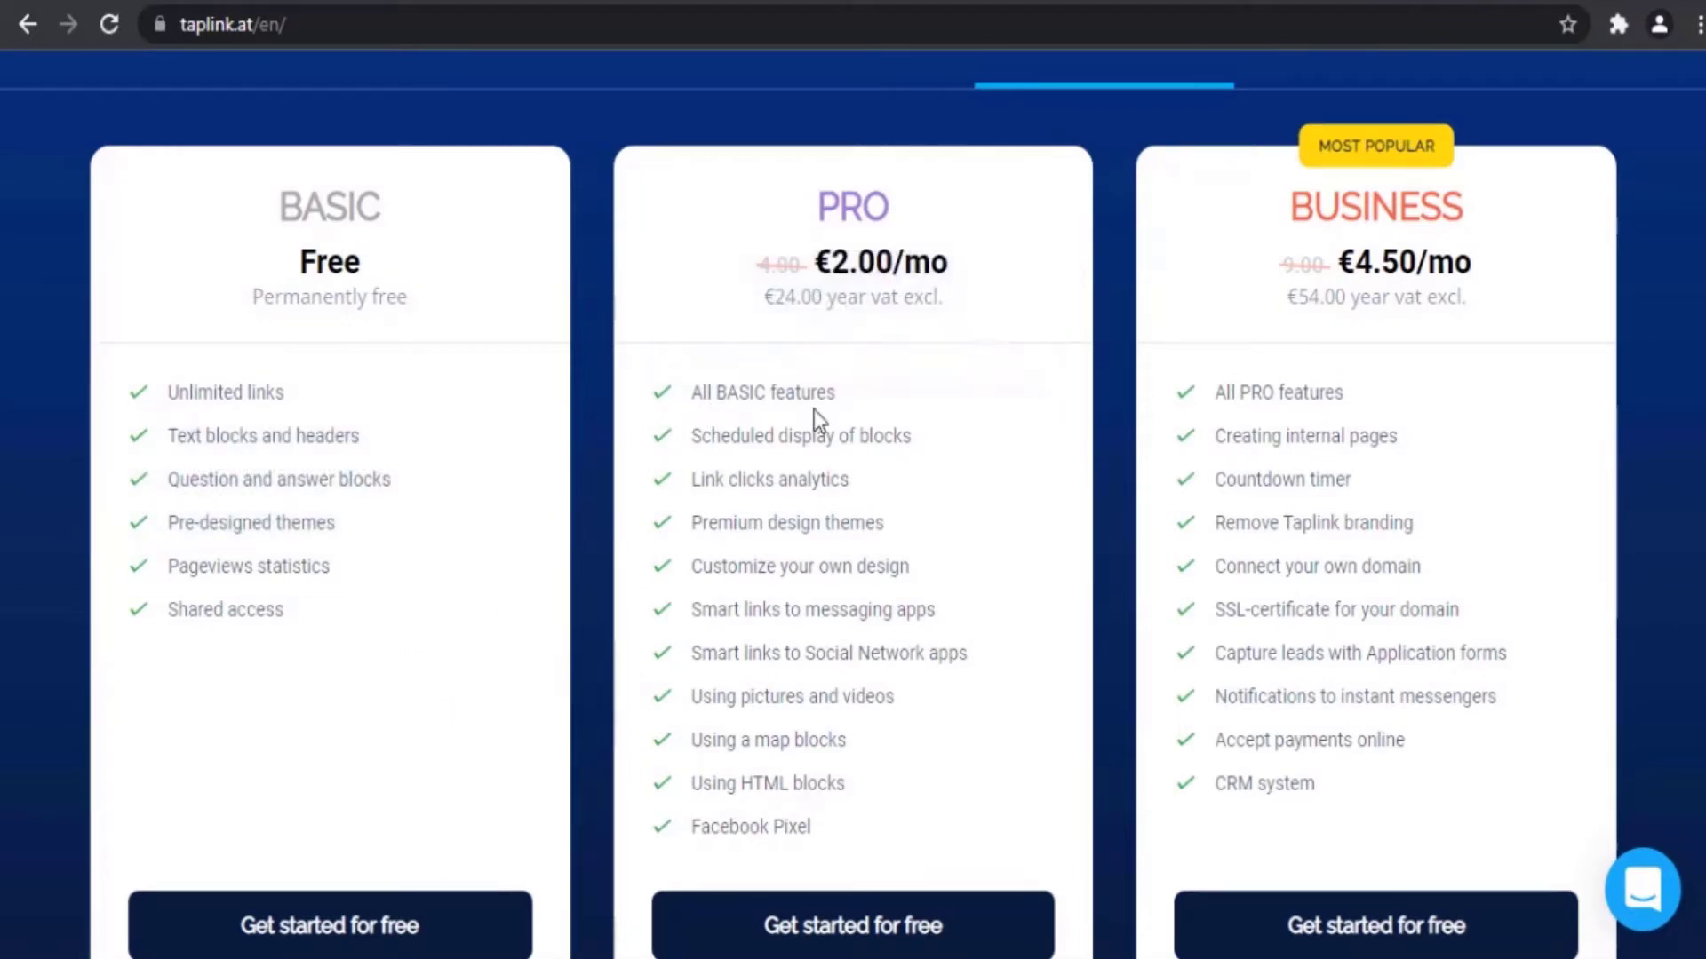
scroll(1094, 550, "down", 12)
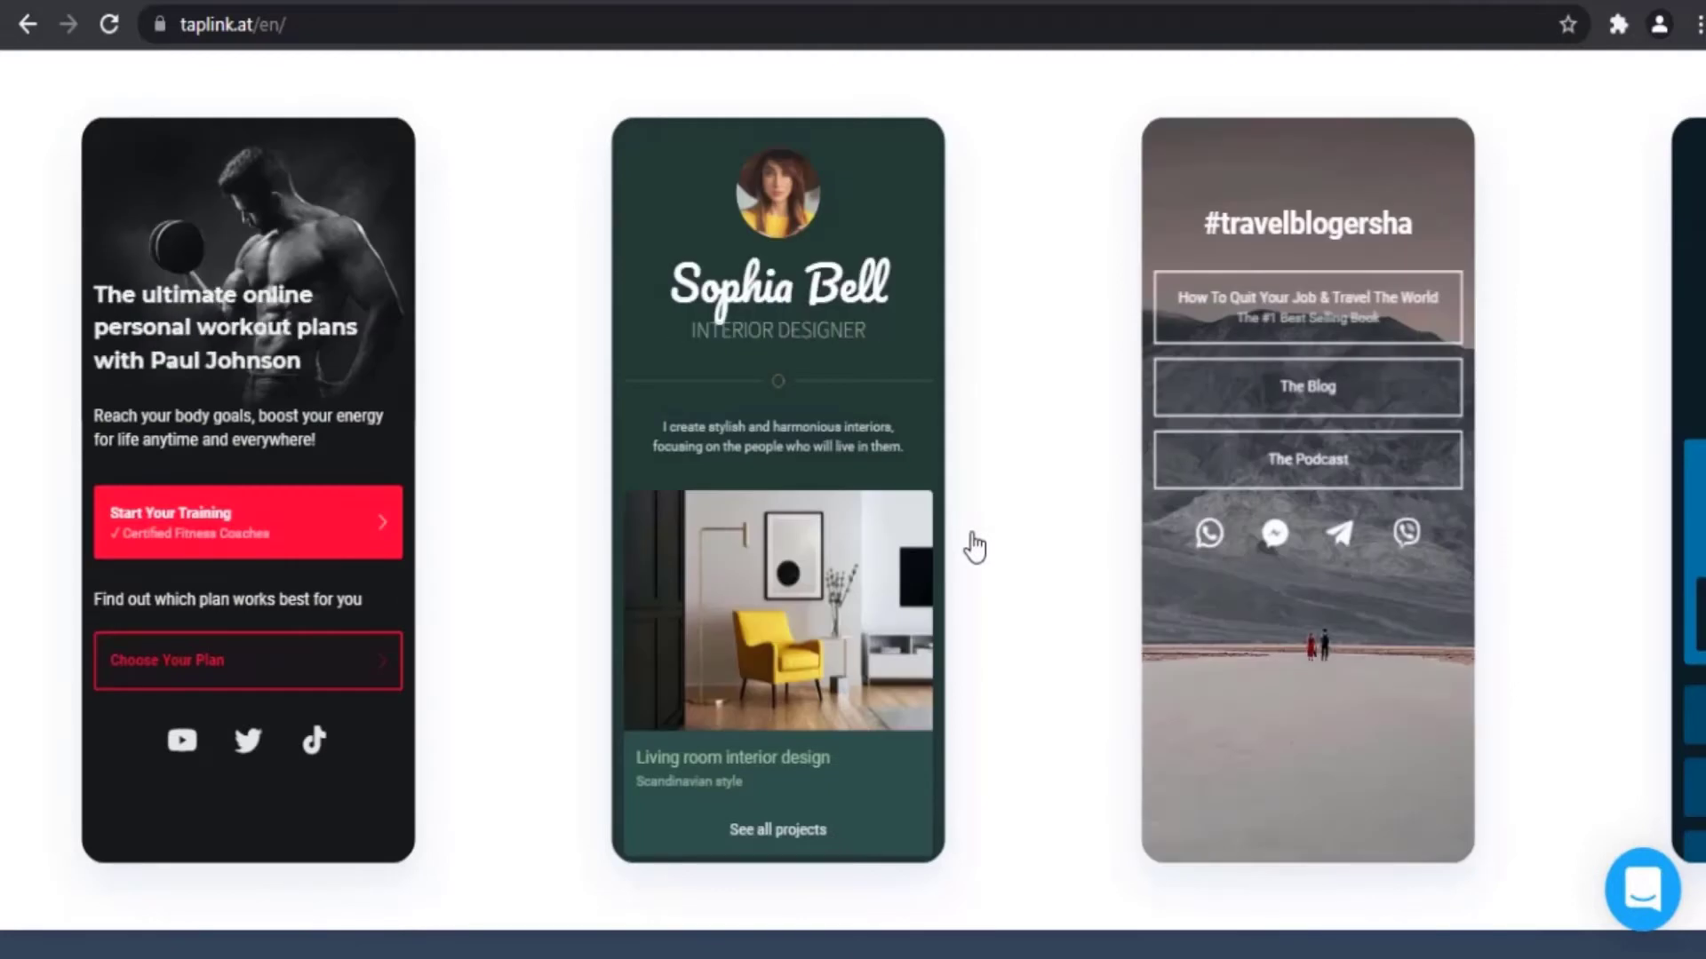
scroll(975, 548, "down", 8)
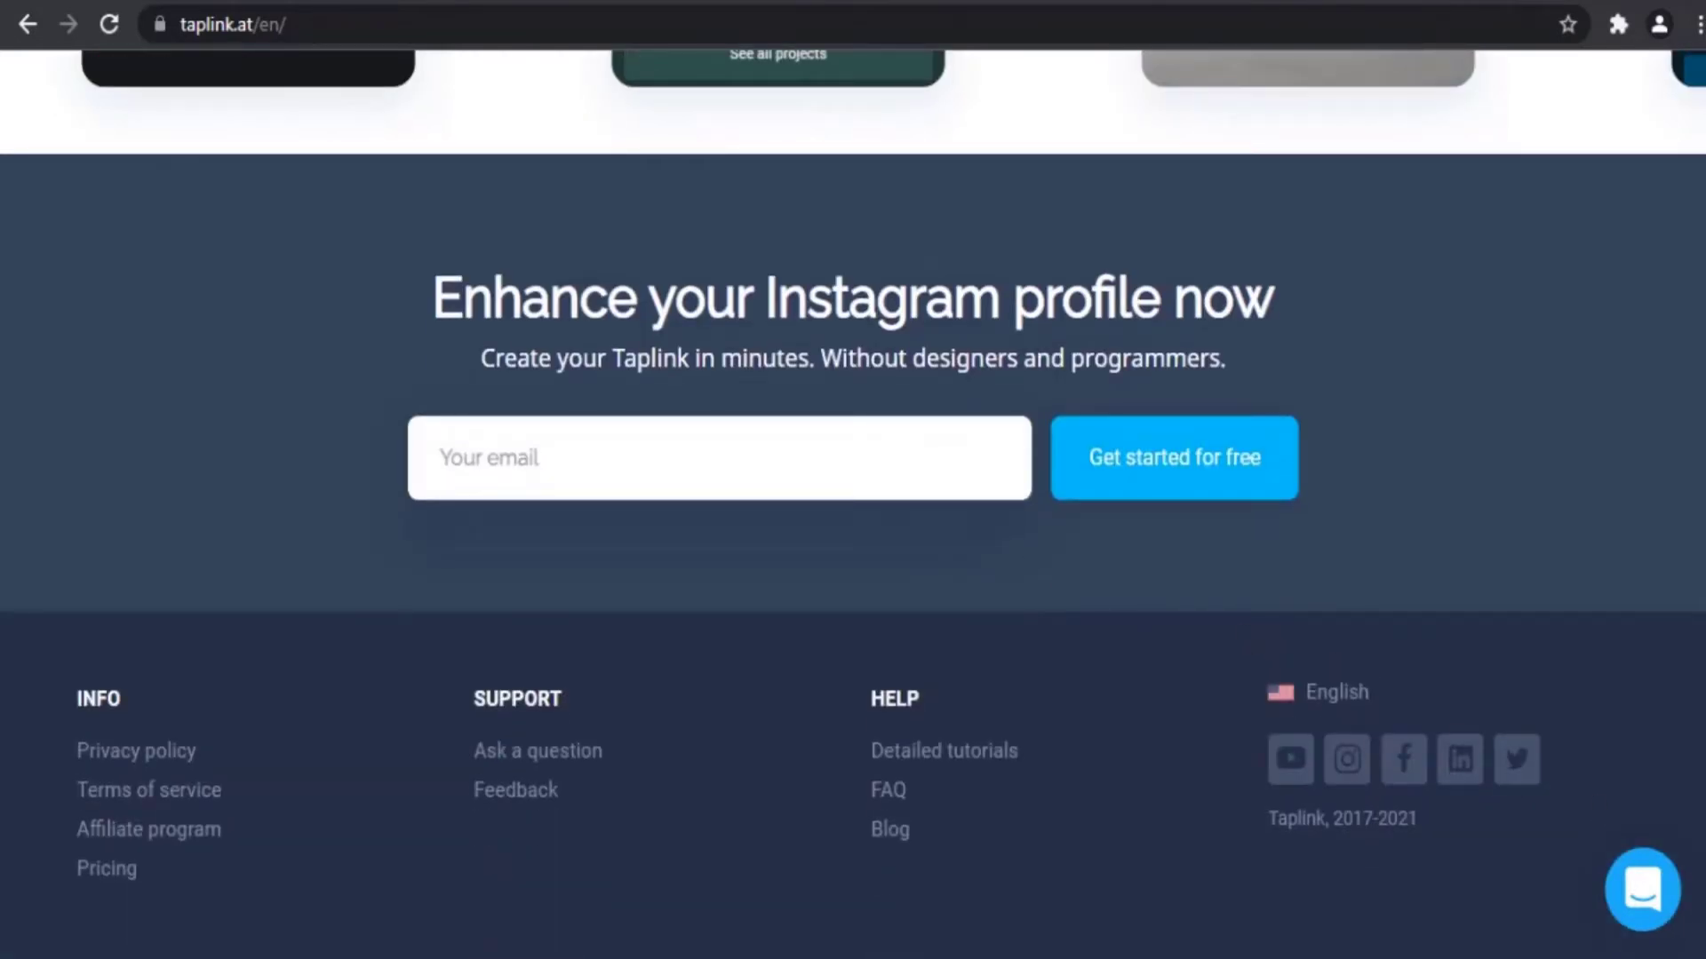
scroll(1686, 133, "up", 20)
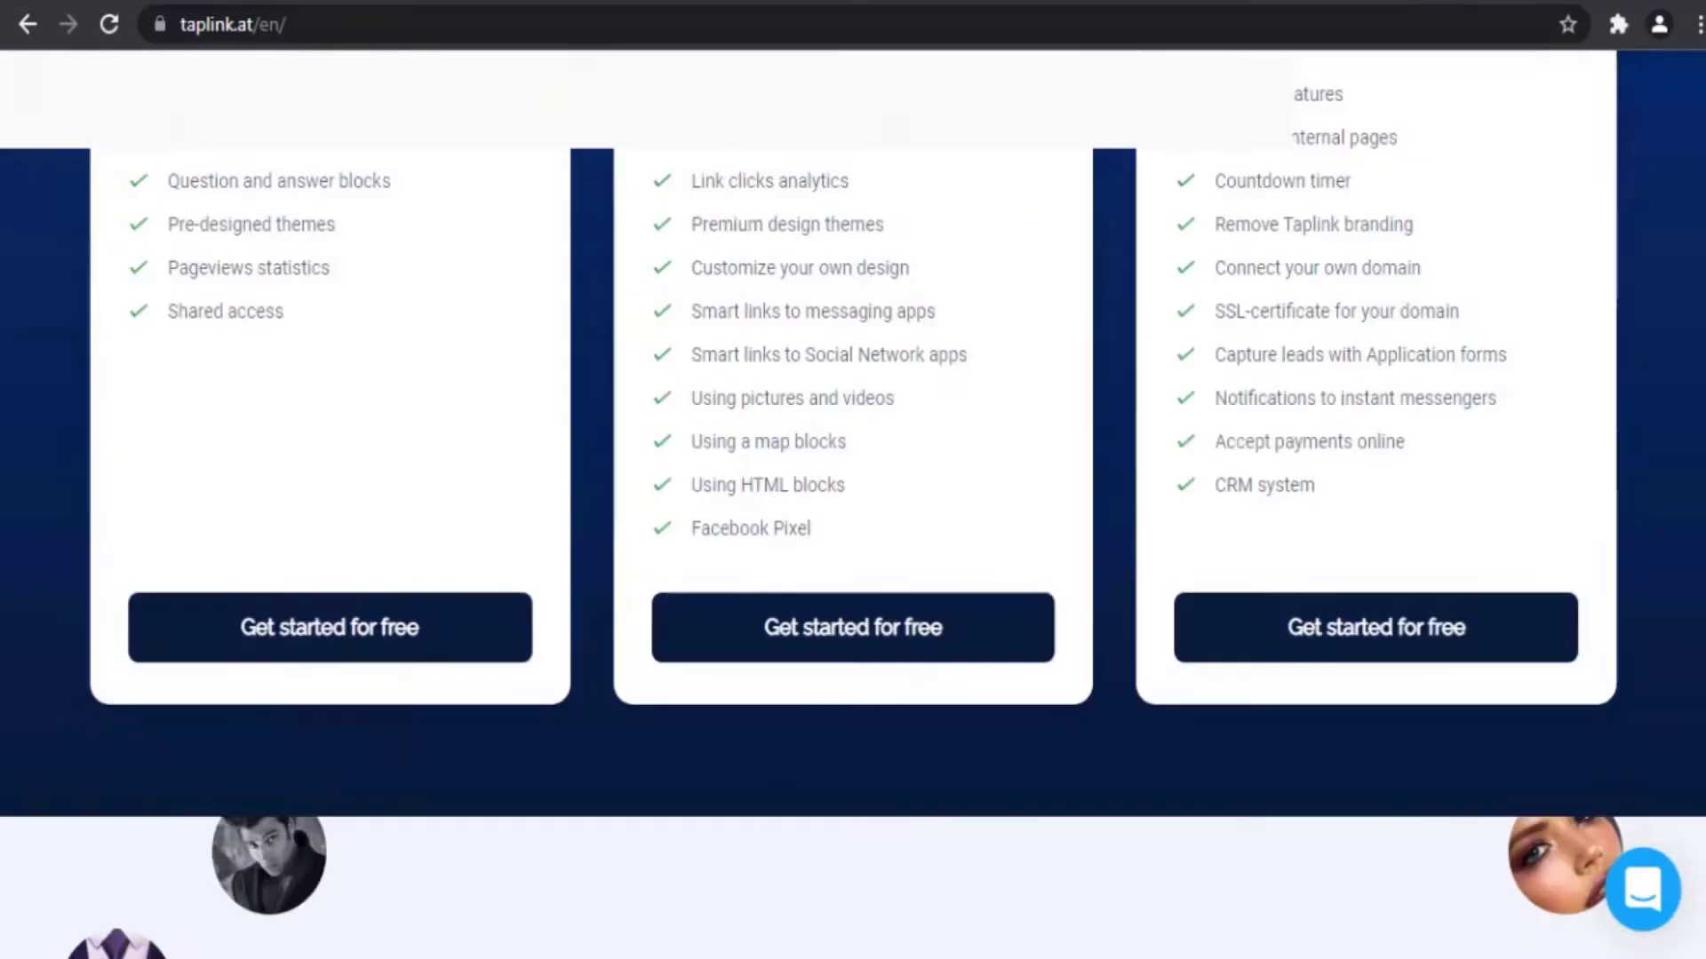
left_click(1520, 104)
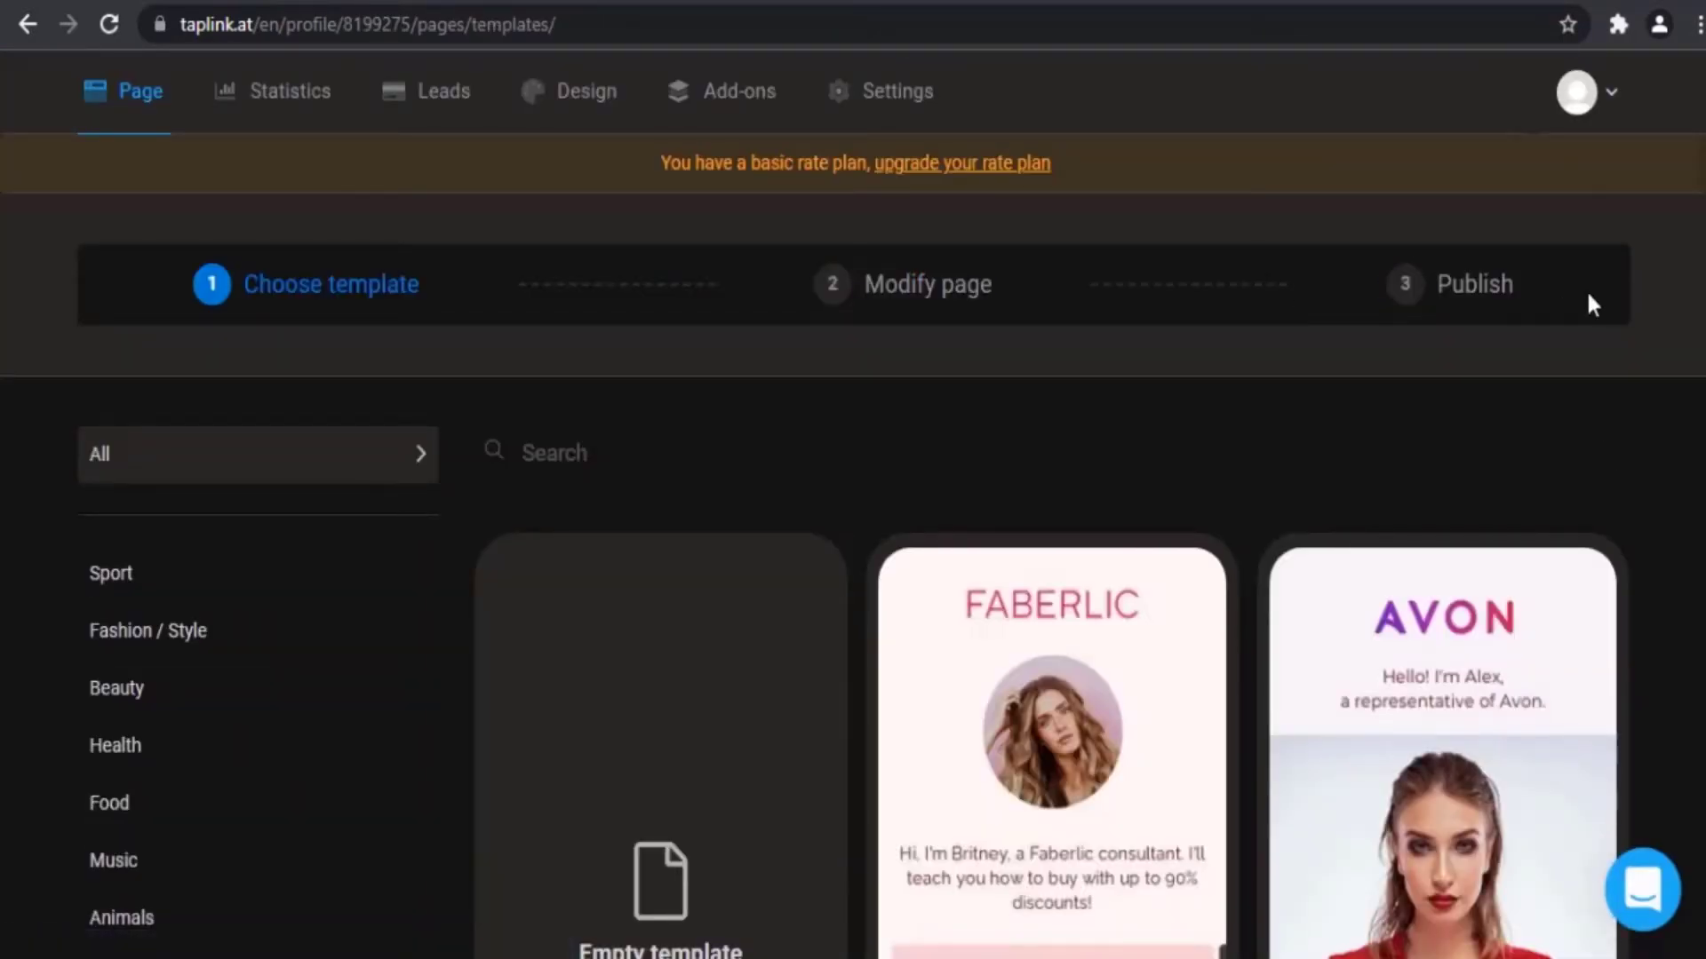
Step: Open Account settings from the avatar menu and look through it
left_click(1599, 89)
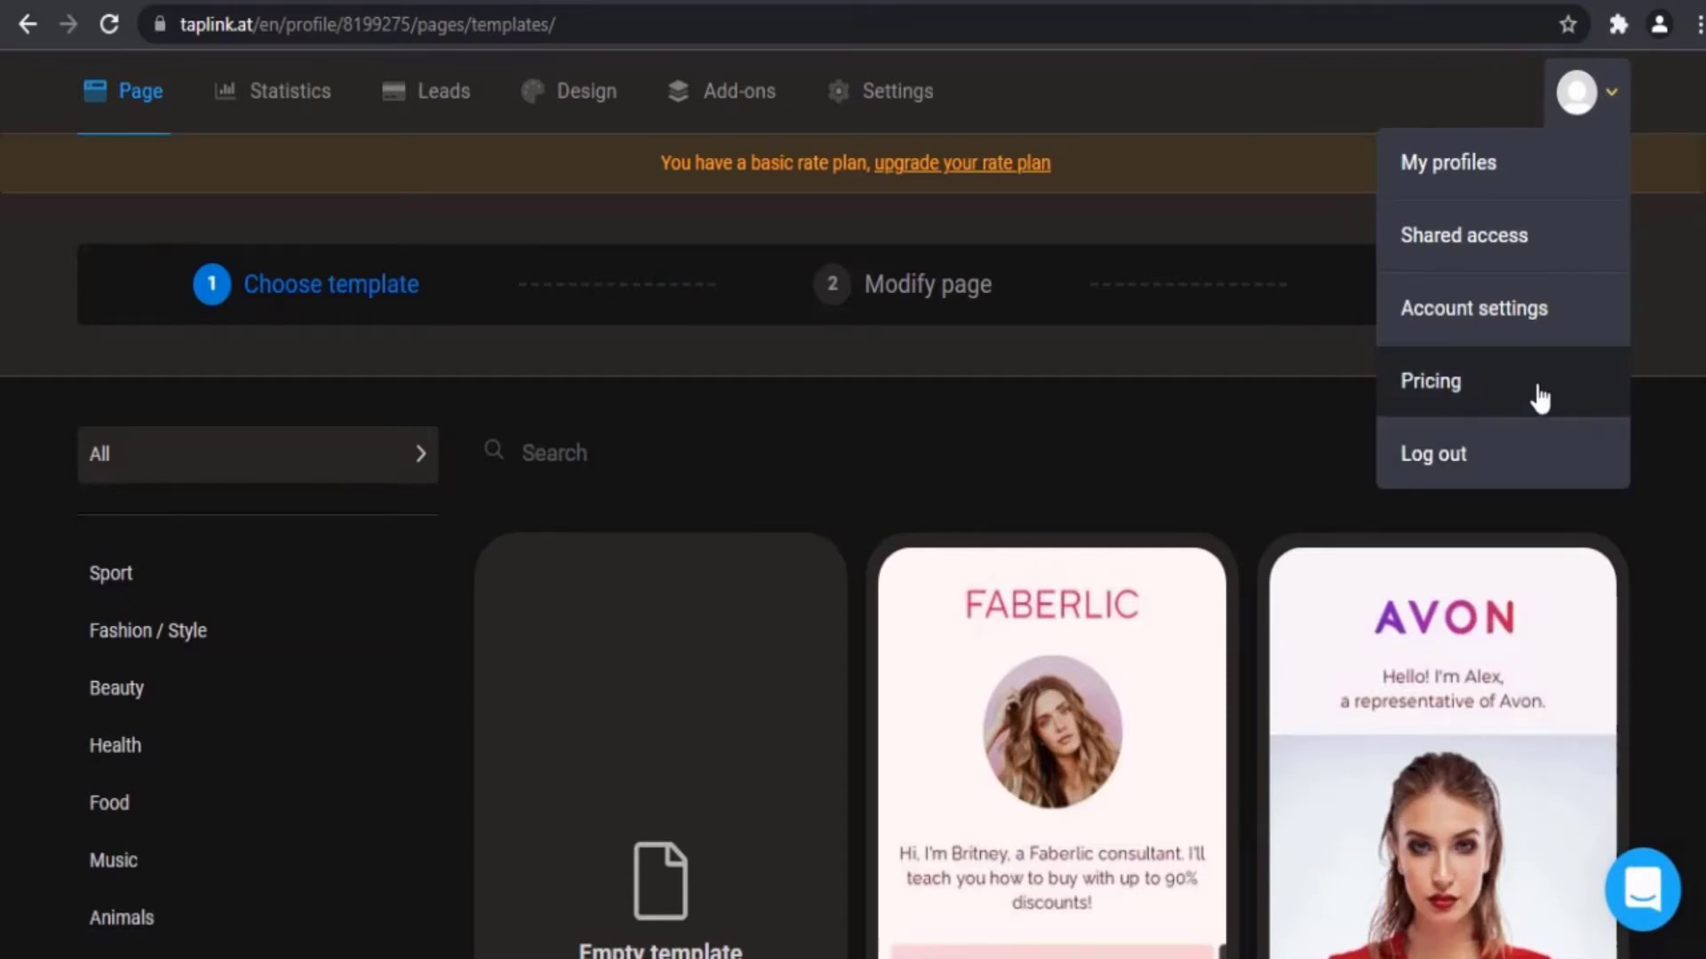
left_click(1536, 331)
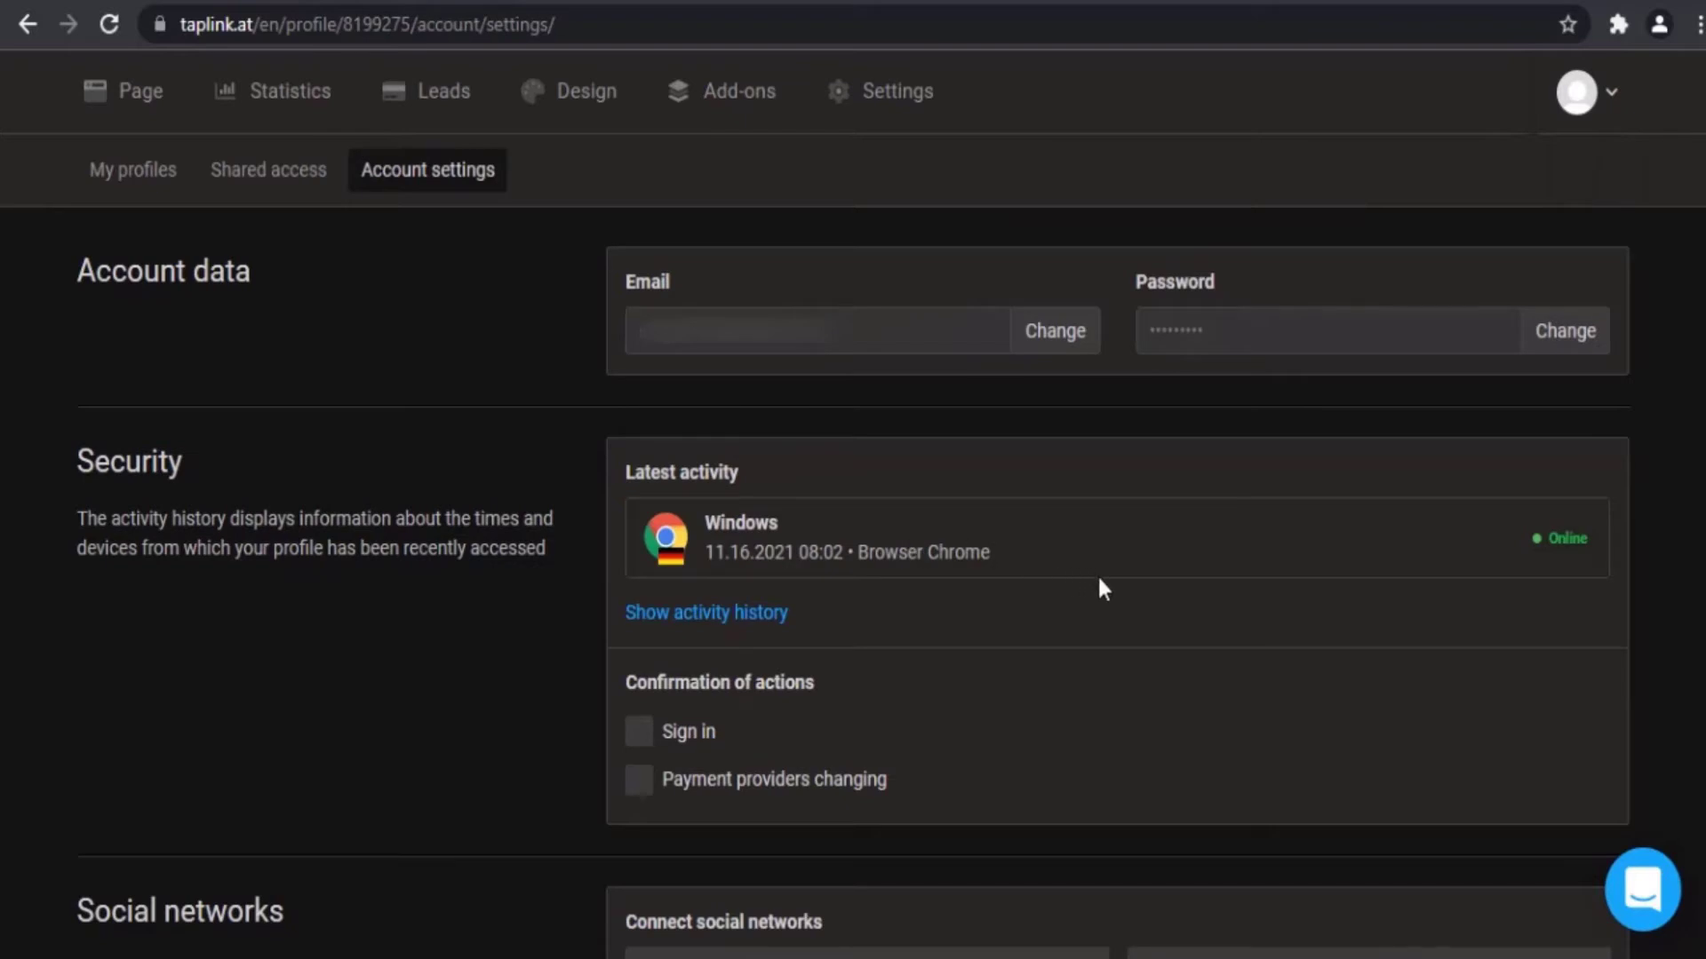
scroll(1100, 579, "down", 2)
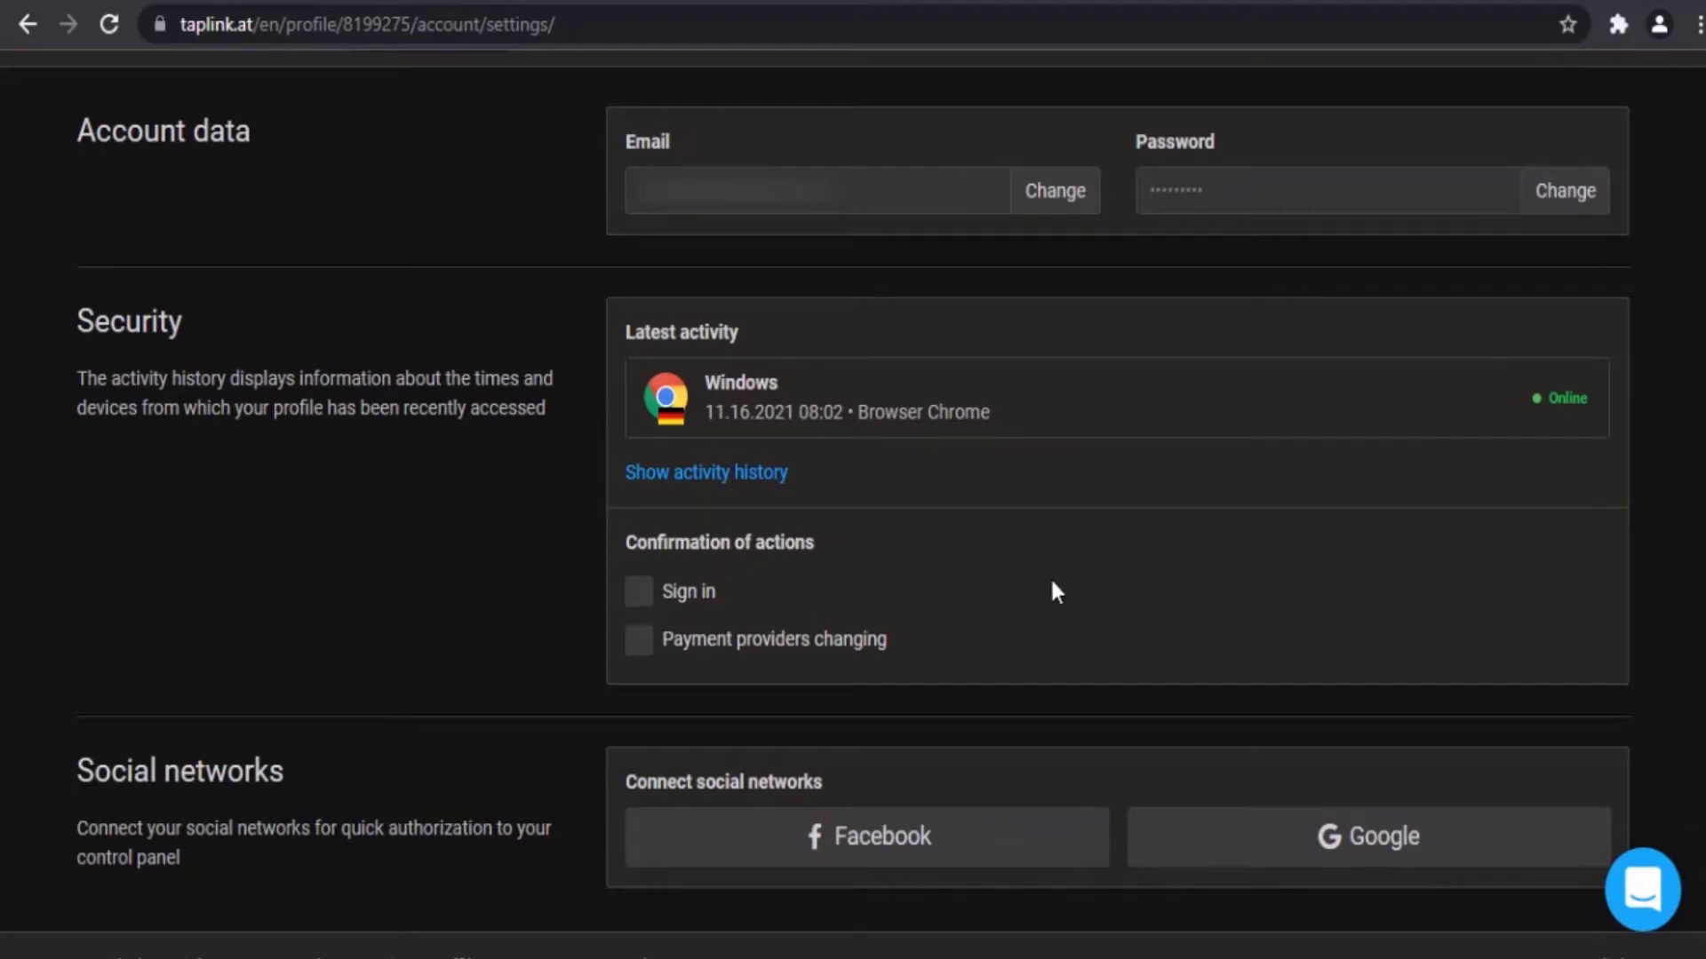
scroll(1052, 582, "down", 1)
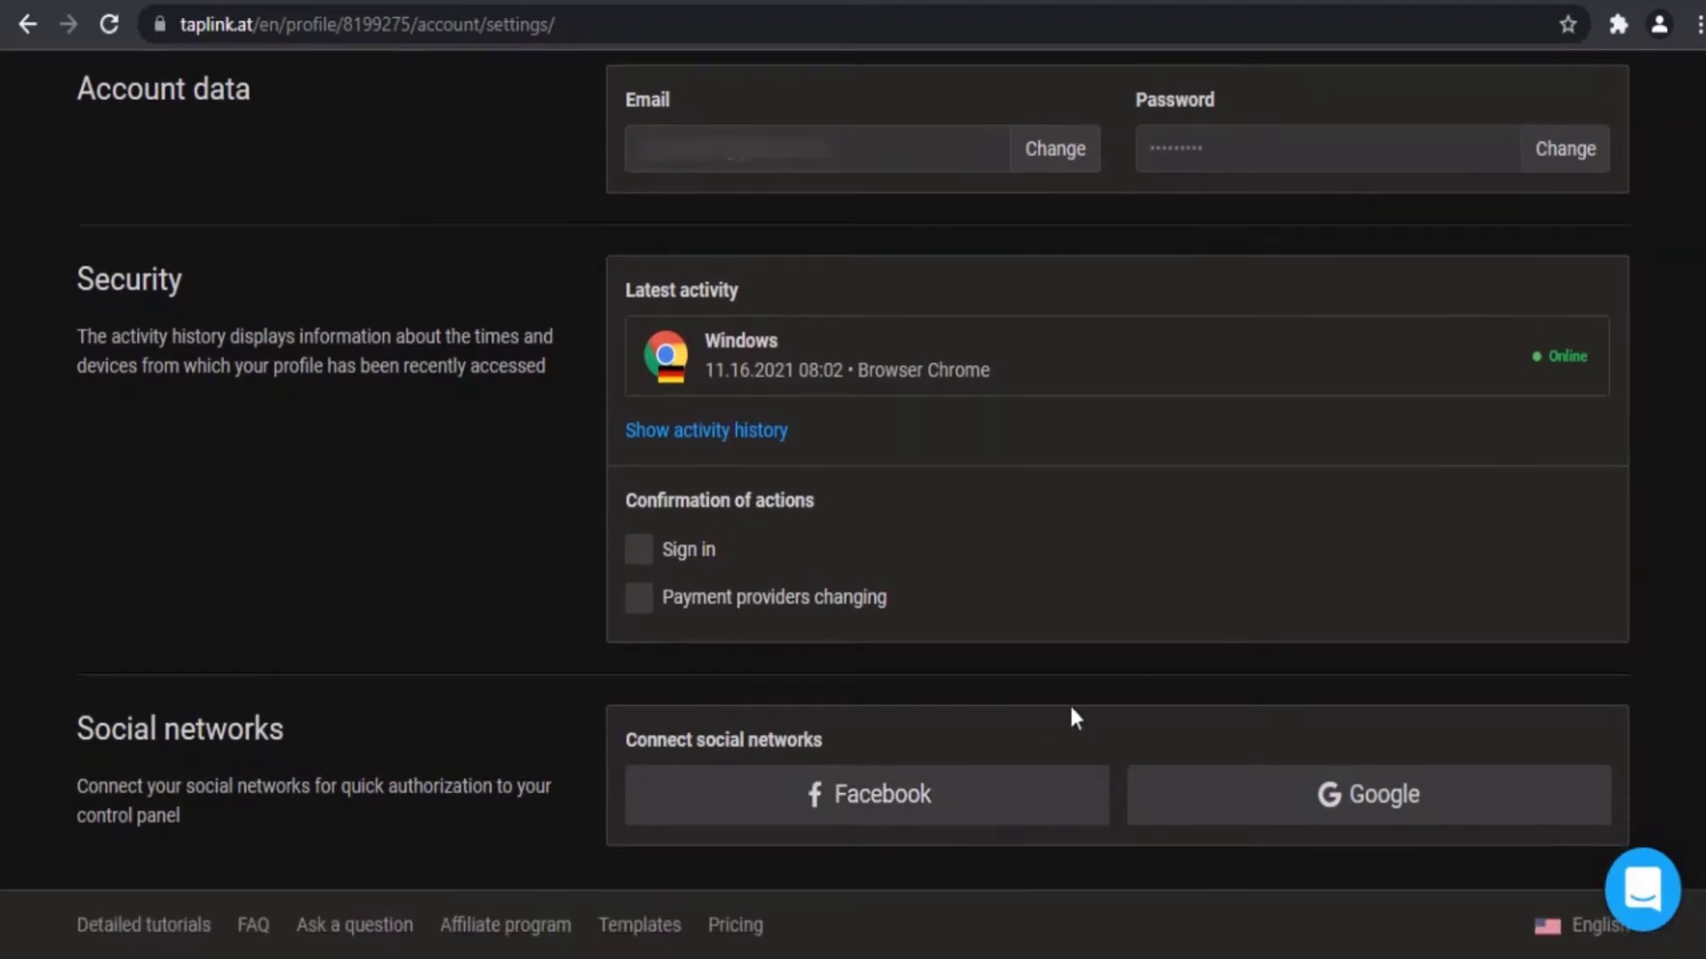
scroll(1258, 568, "up", 3)
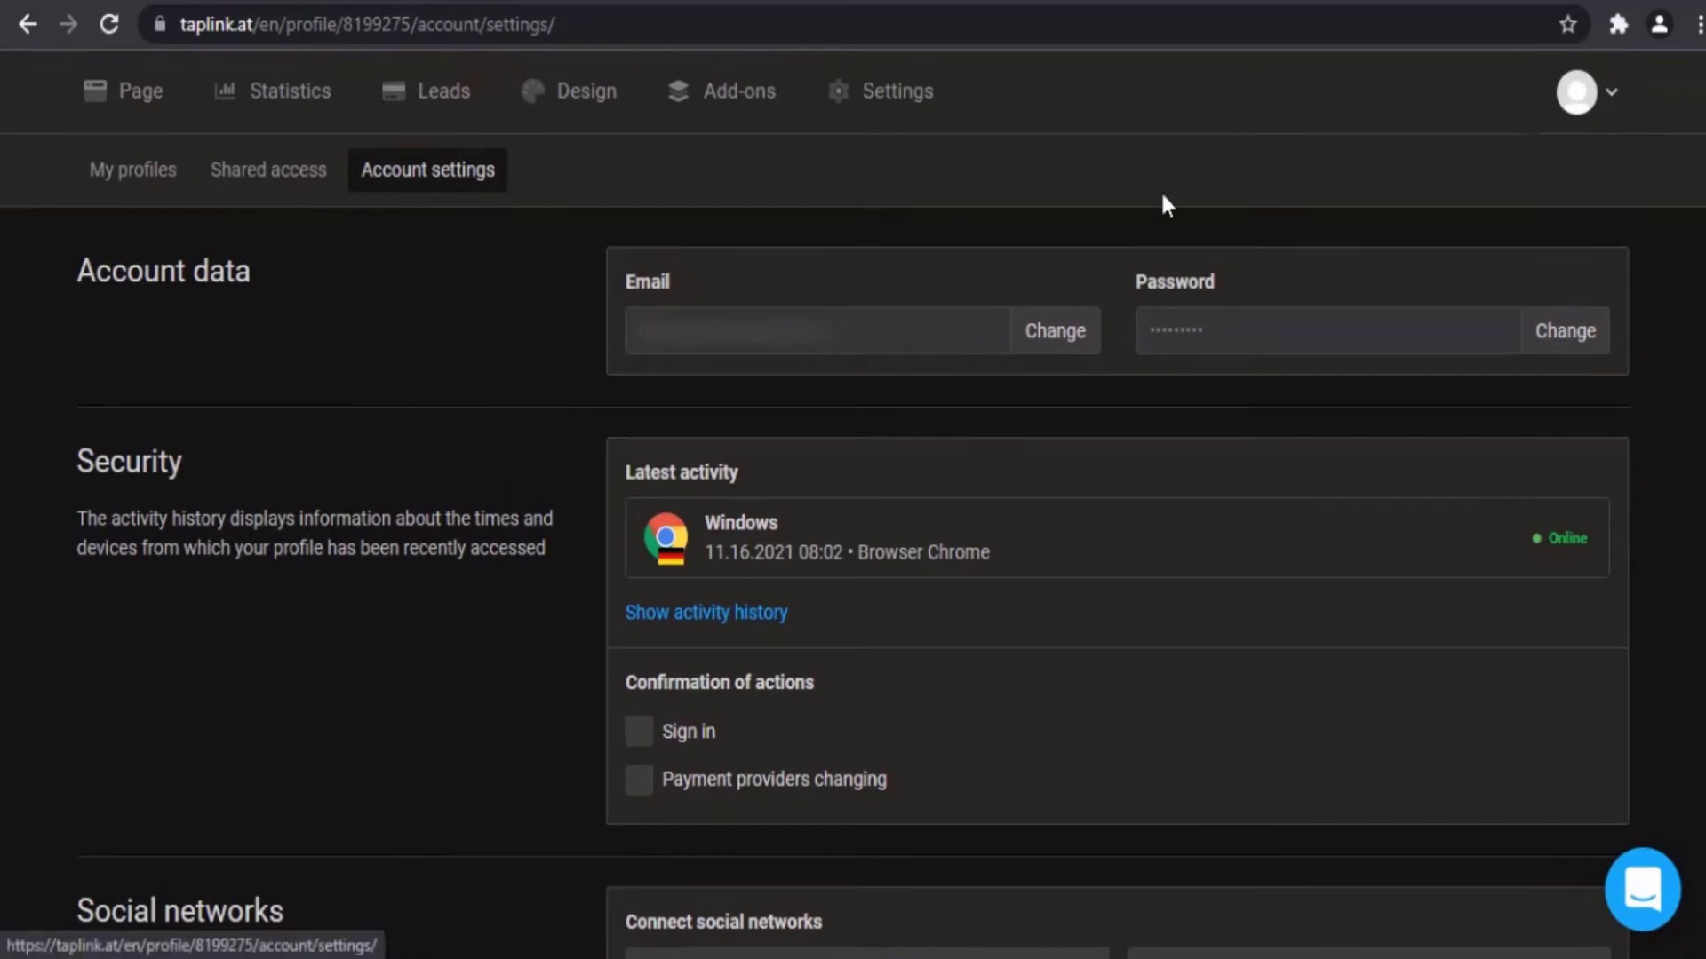
Step: Check Shared access, then open My profiles from the avatar dropdown
left_click(1611, 91)
left_click(269, 189)
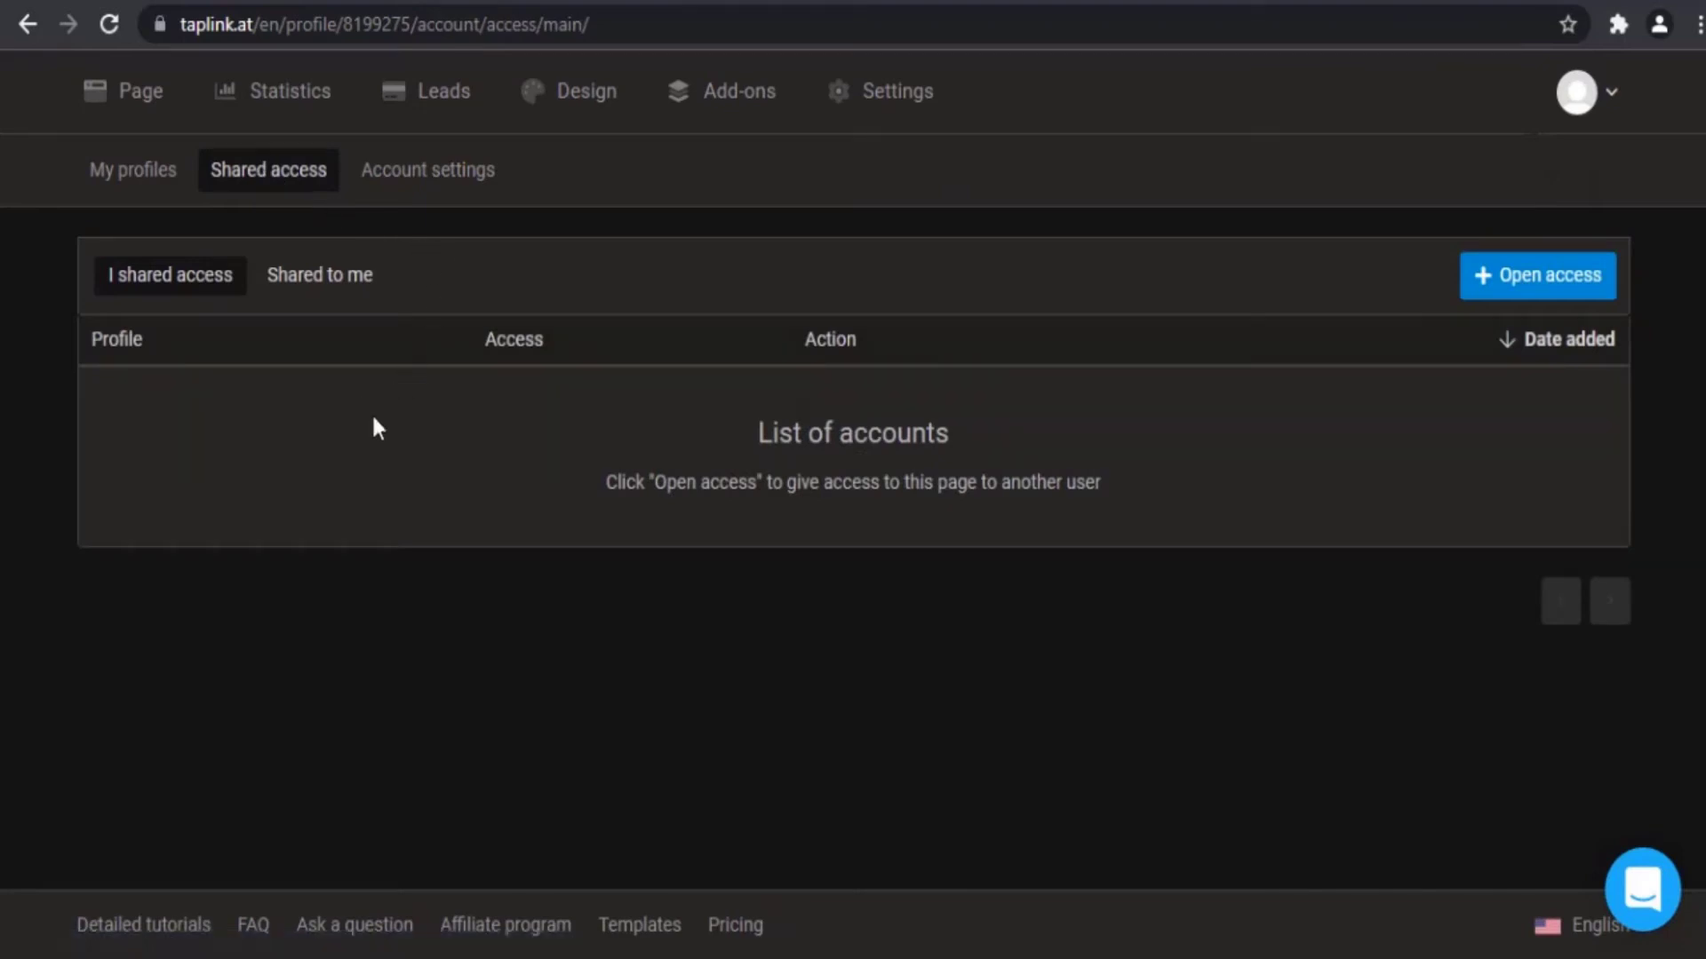
mouse_move(1565, 96)
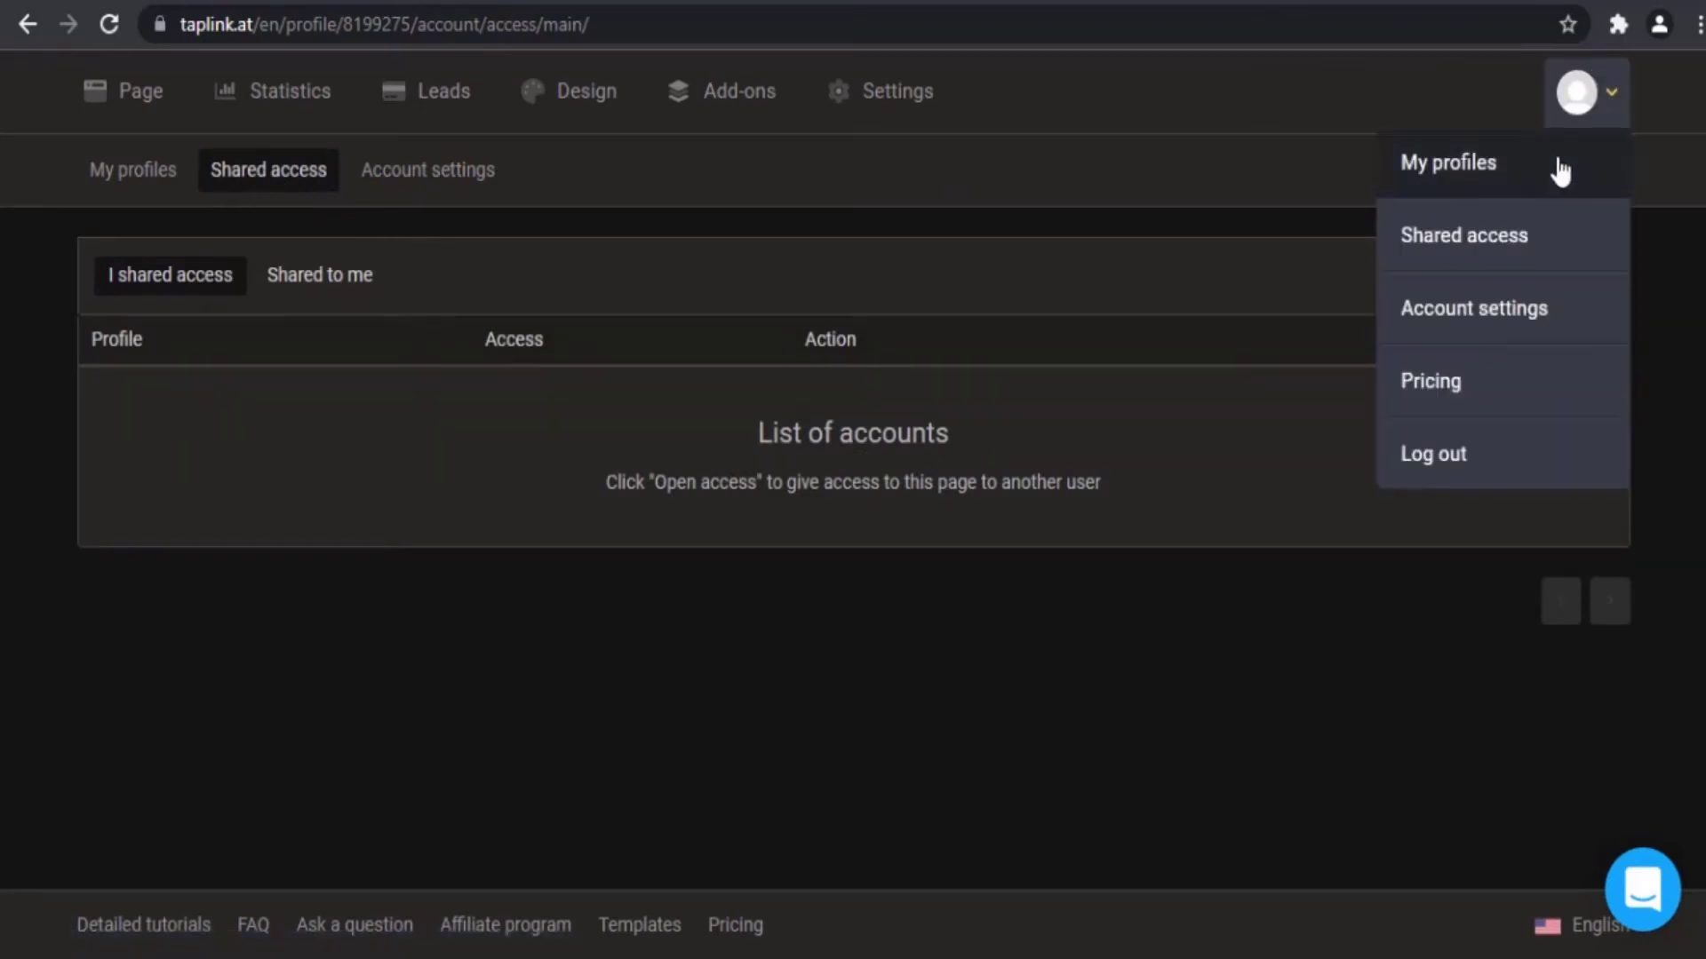
left_click(1516, 192)
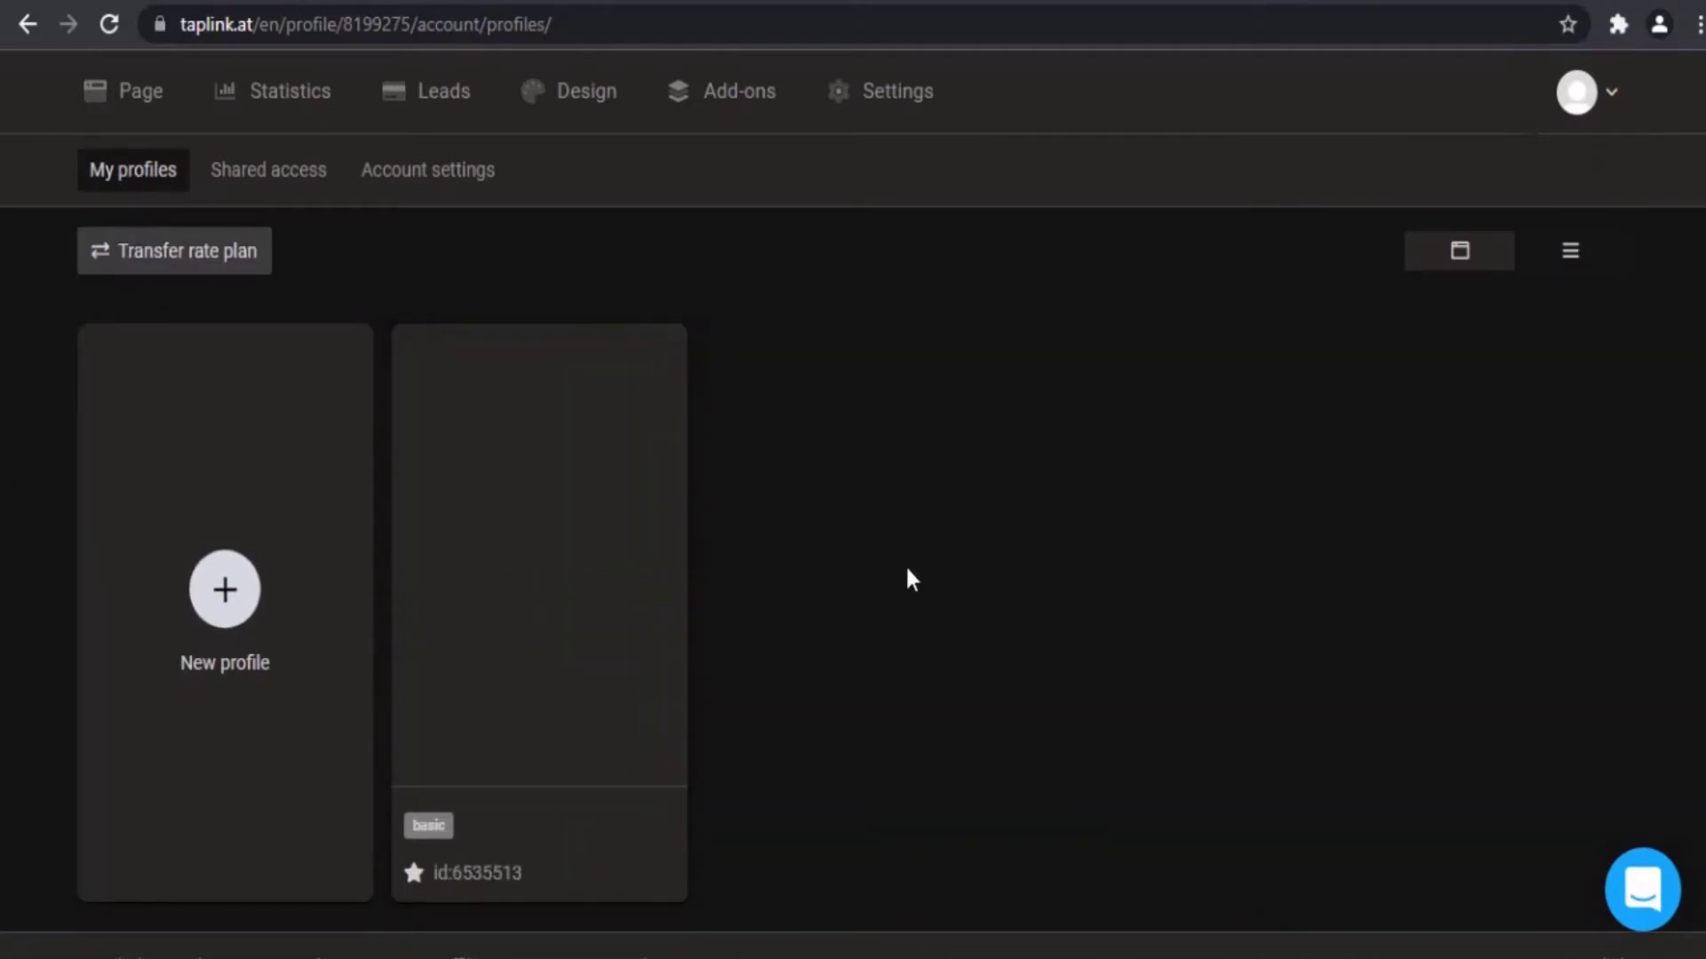
mouse_move(591, 700)
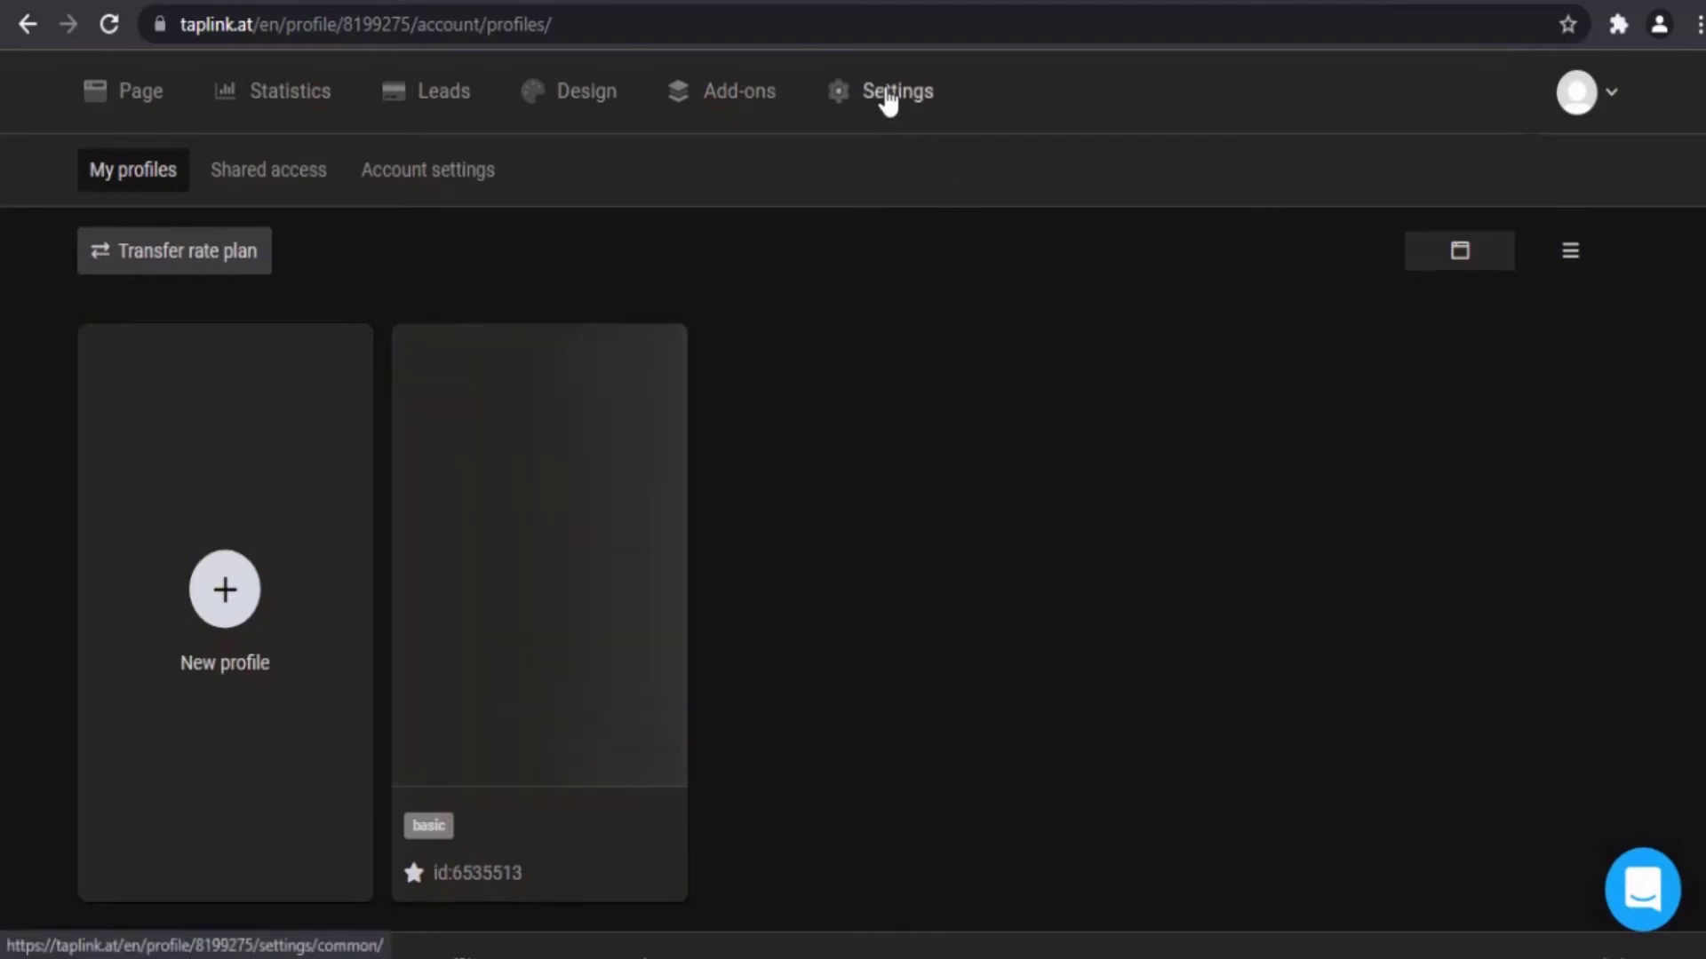
Step: Look through the page's General settings, then switch to the Add-ons catalogue
left_click(888, 99)
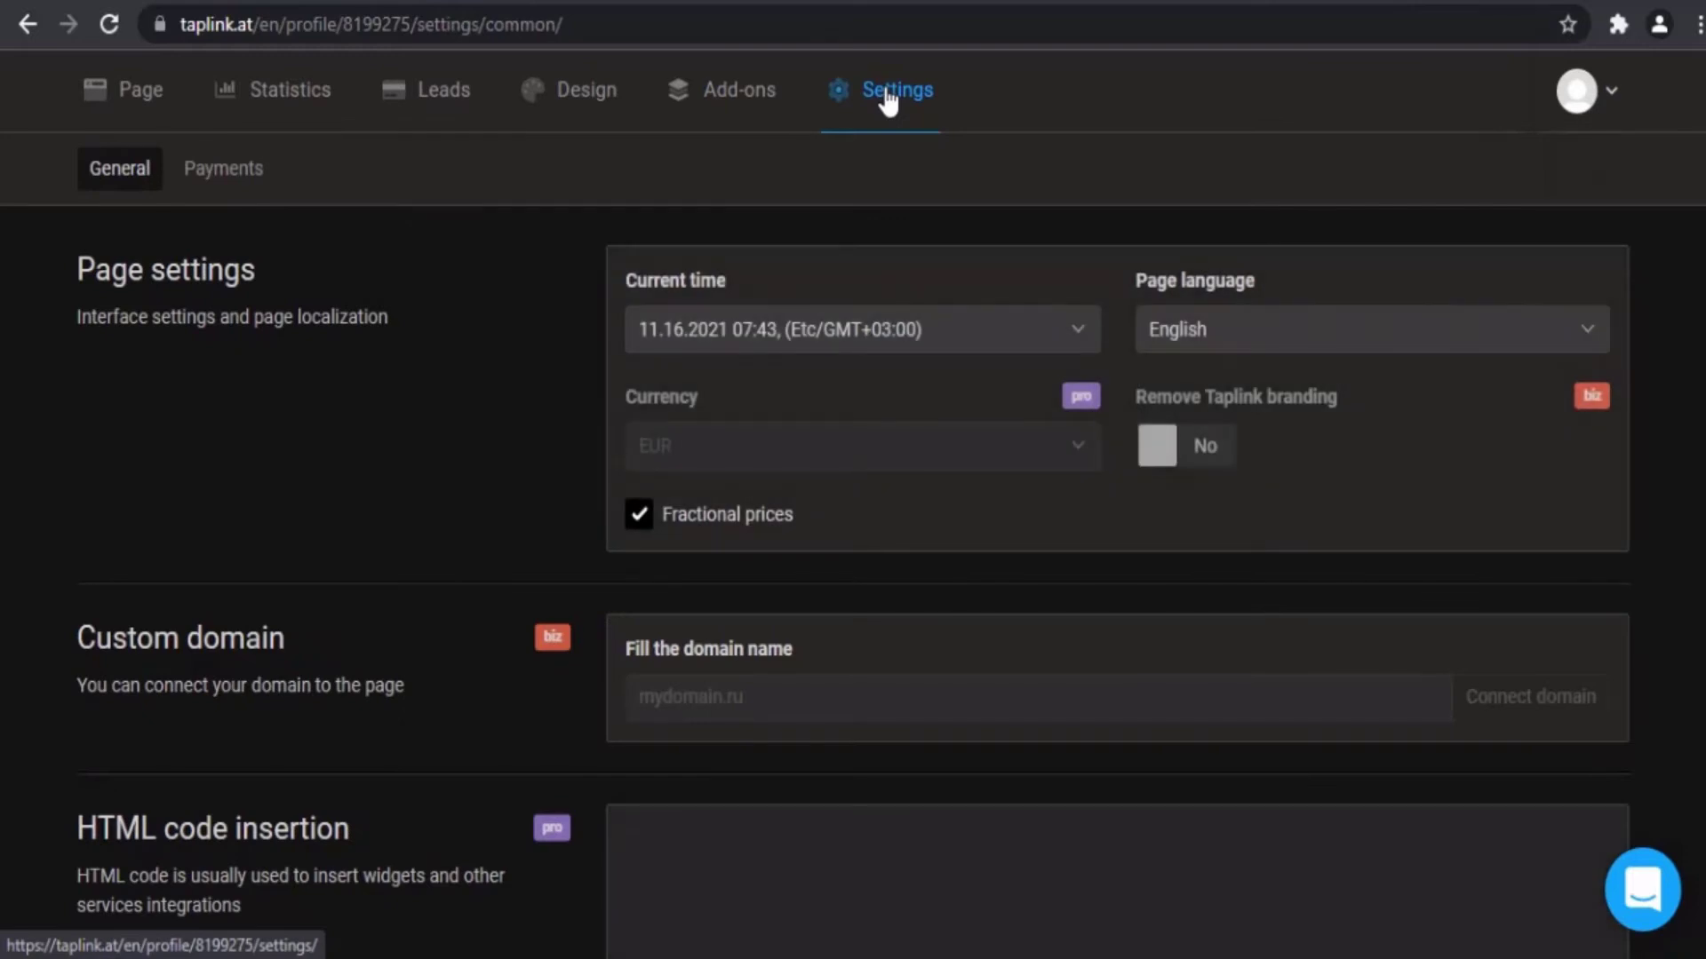
left_click(1577, 90)
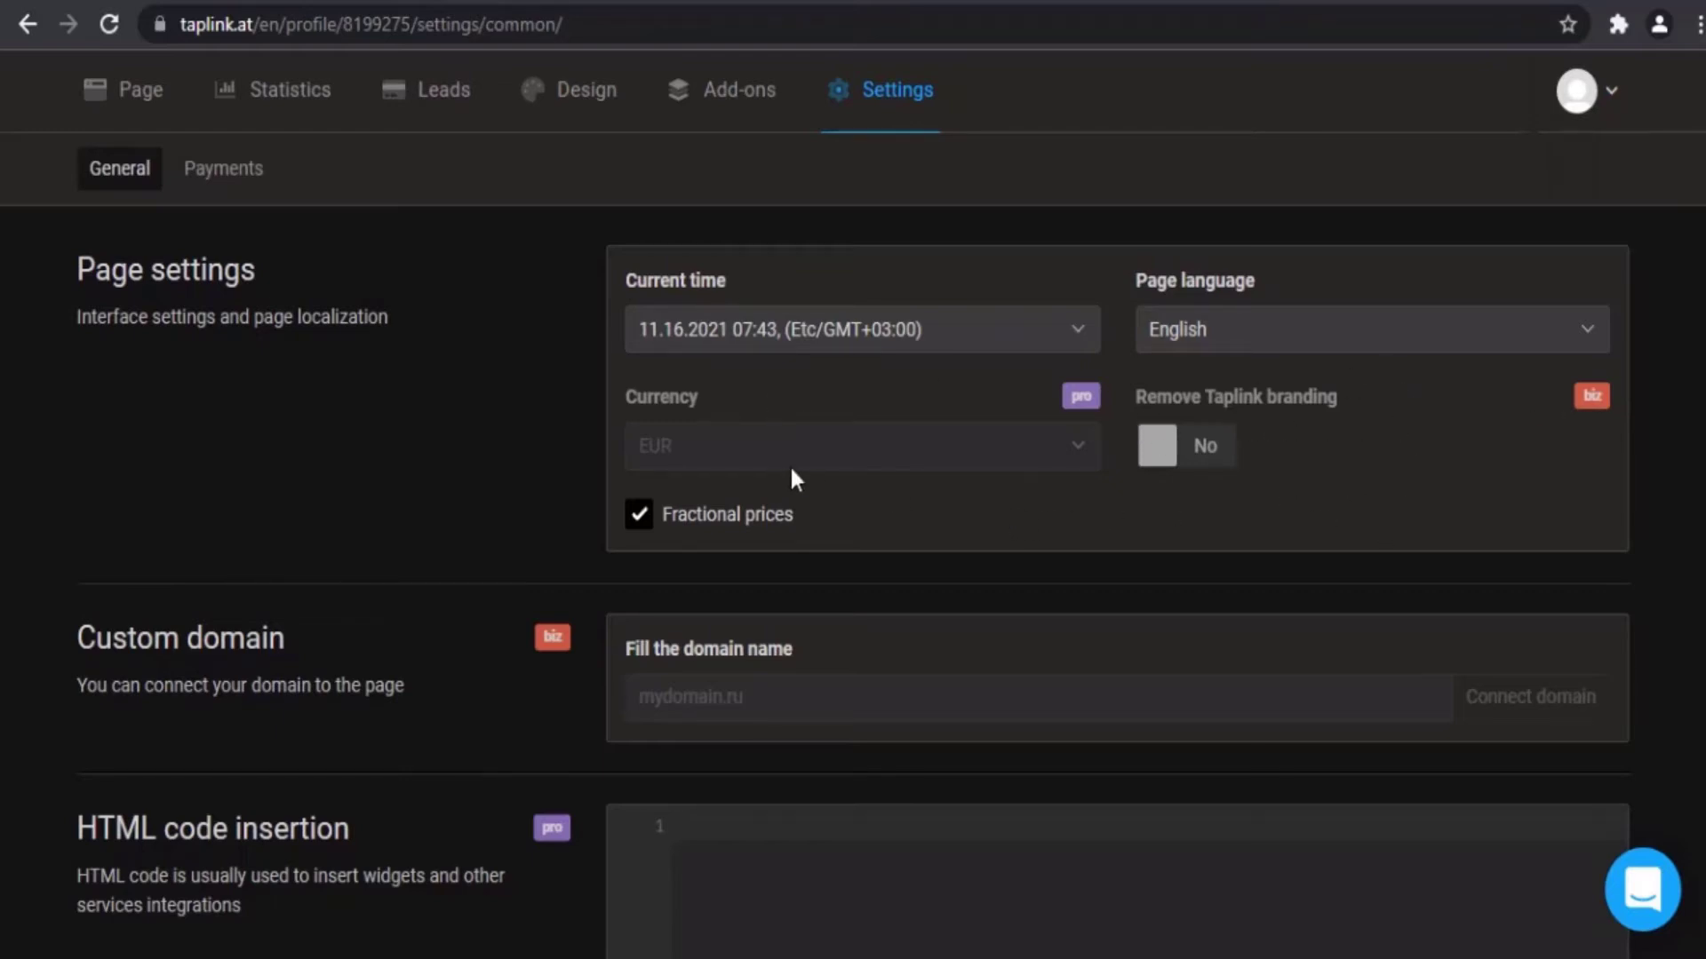
scroll(1021, 498, "down", 3)
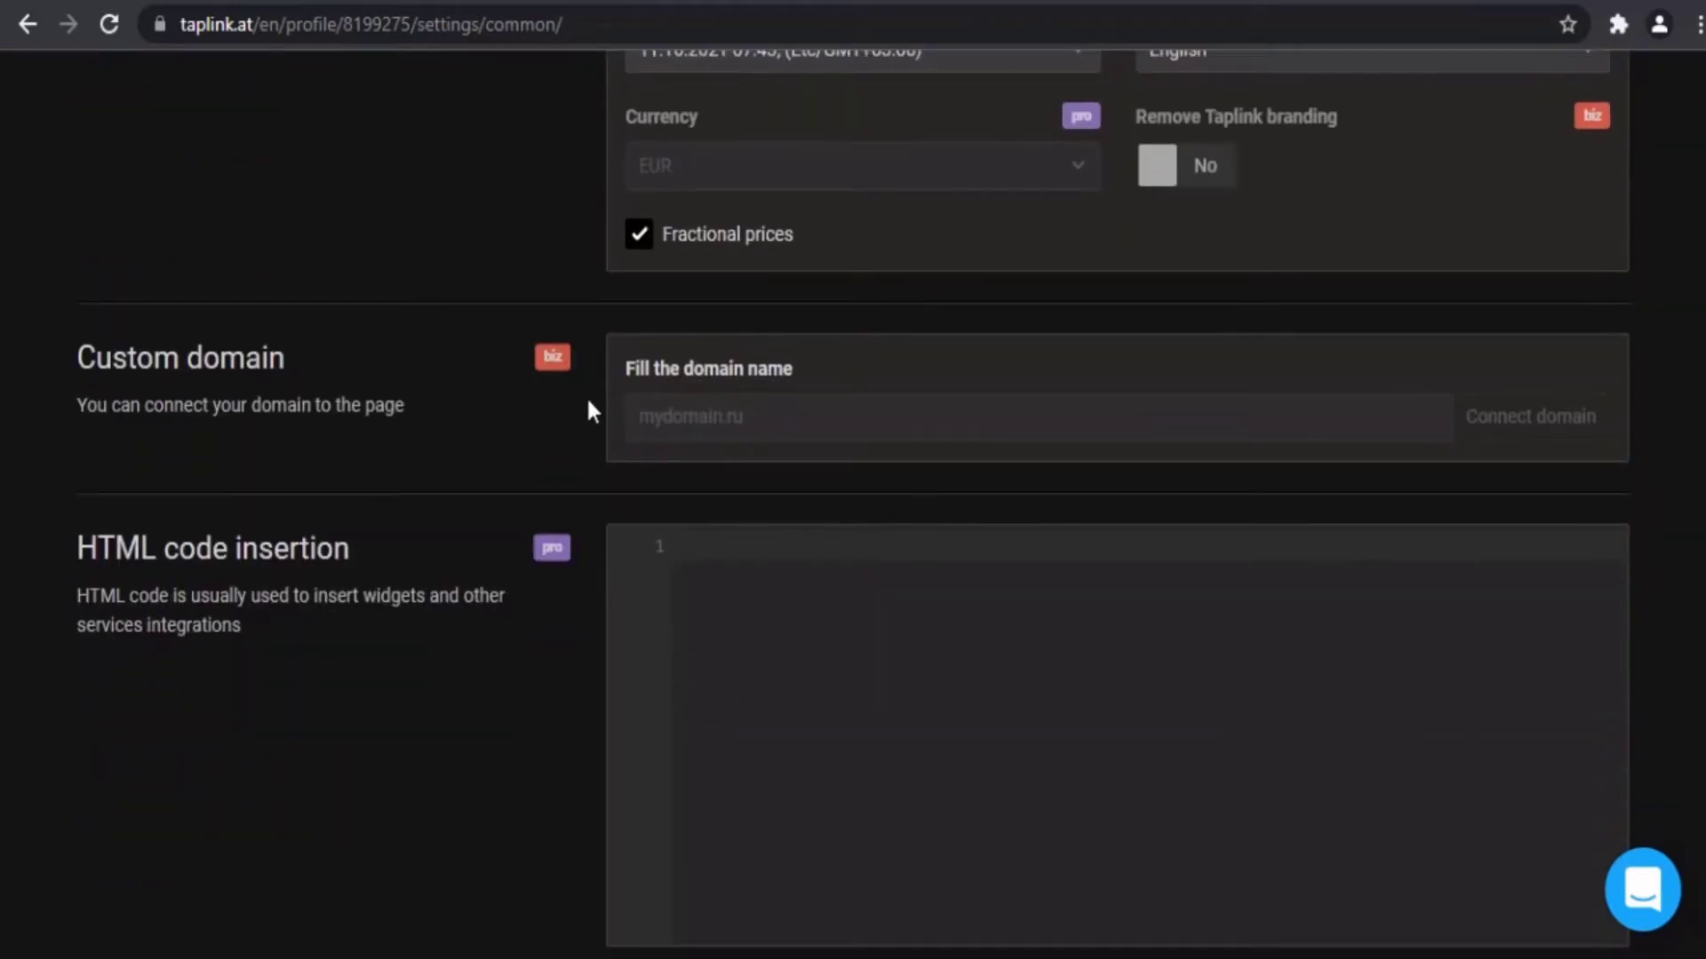
scroll(504, 551, "down", 7)
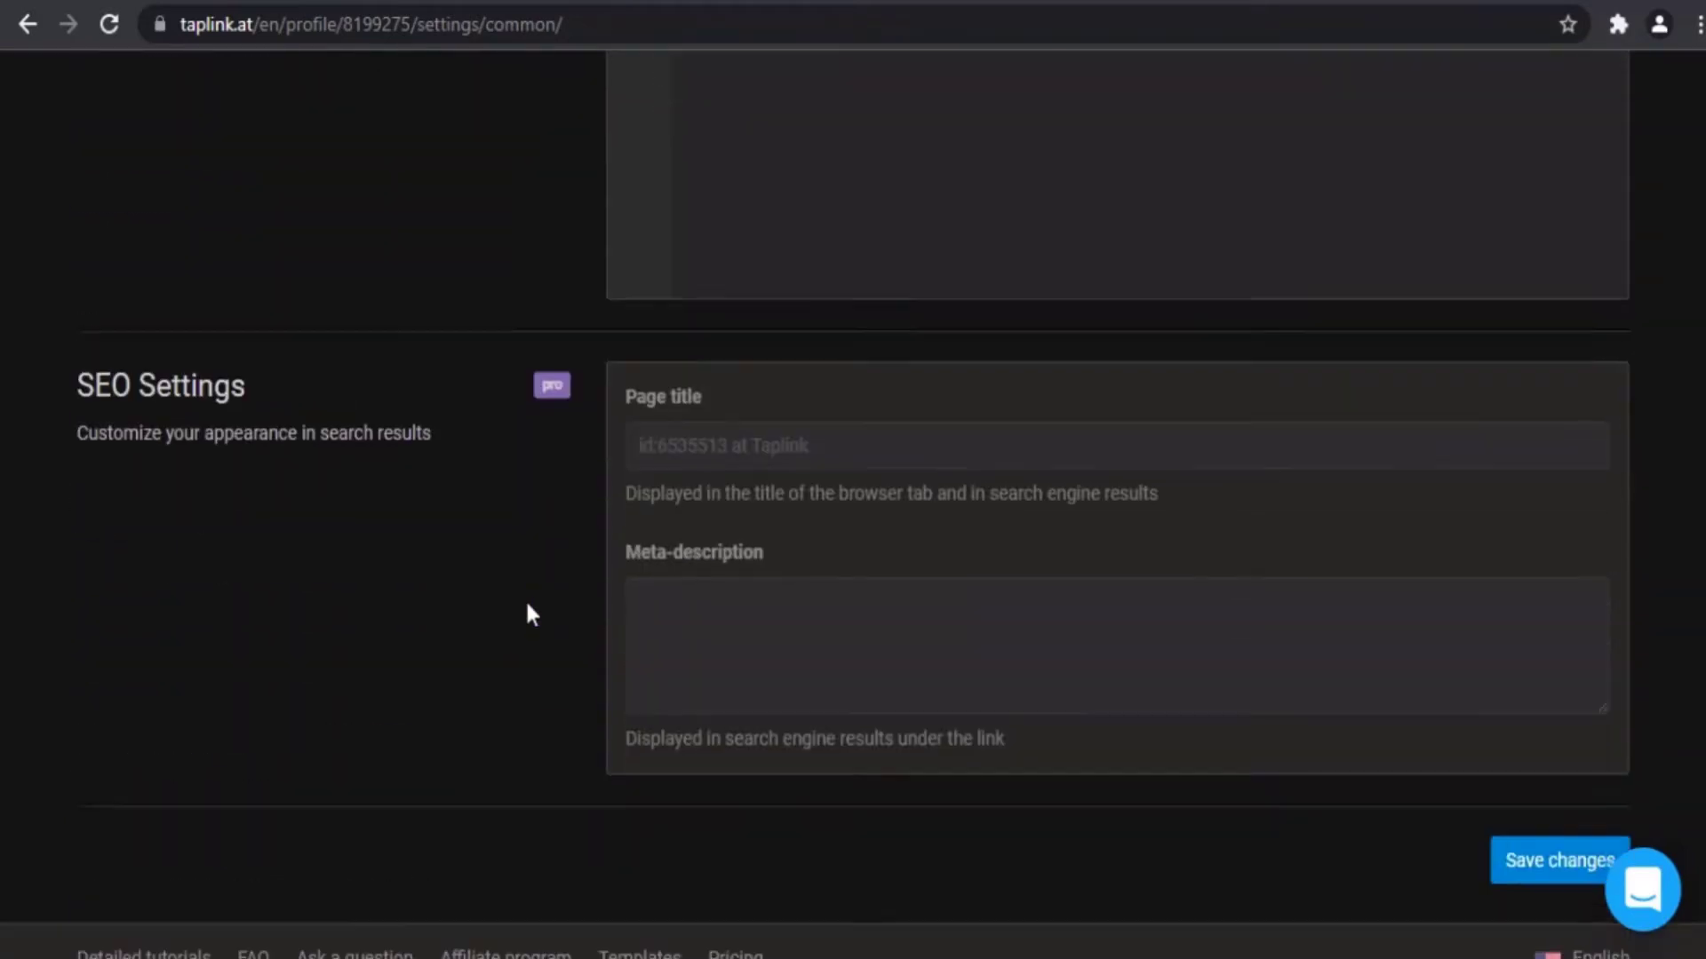
scroll(527, 517, "up", 10)
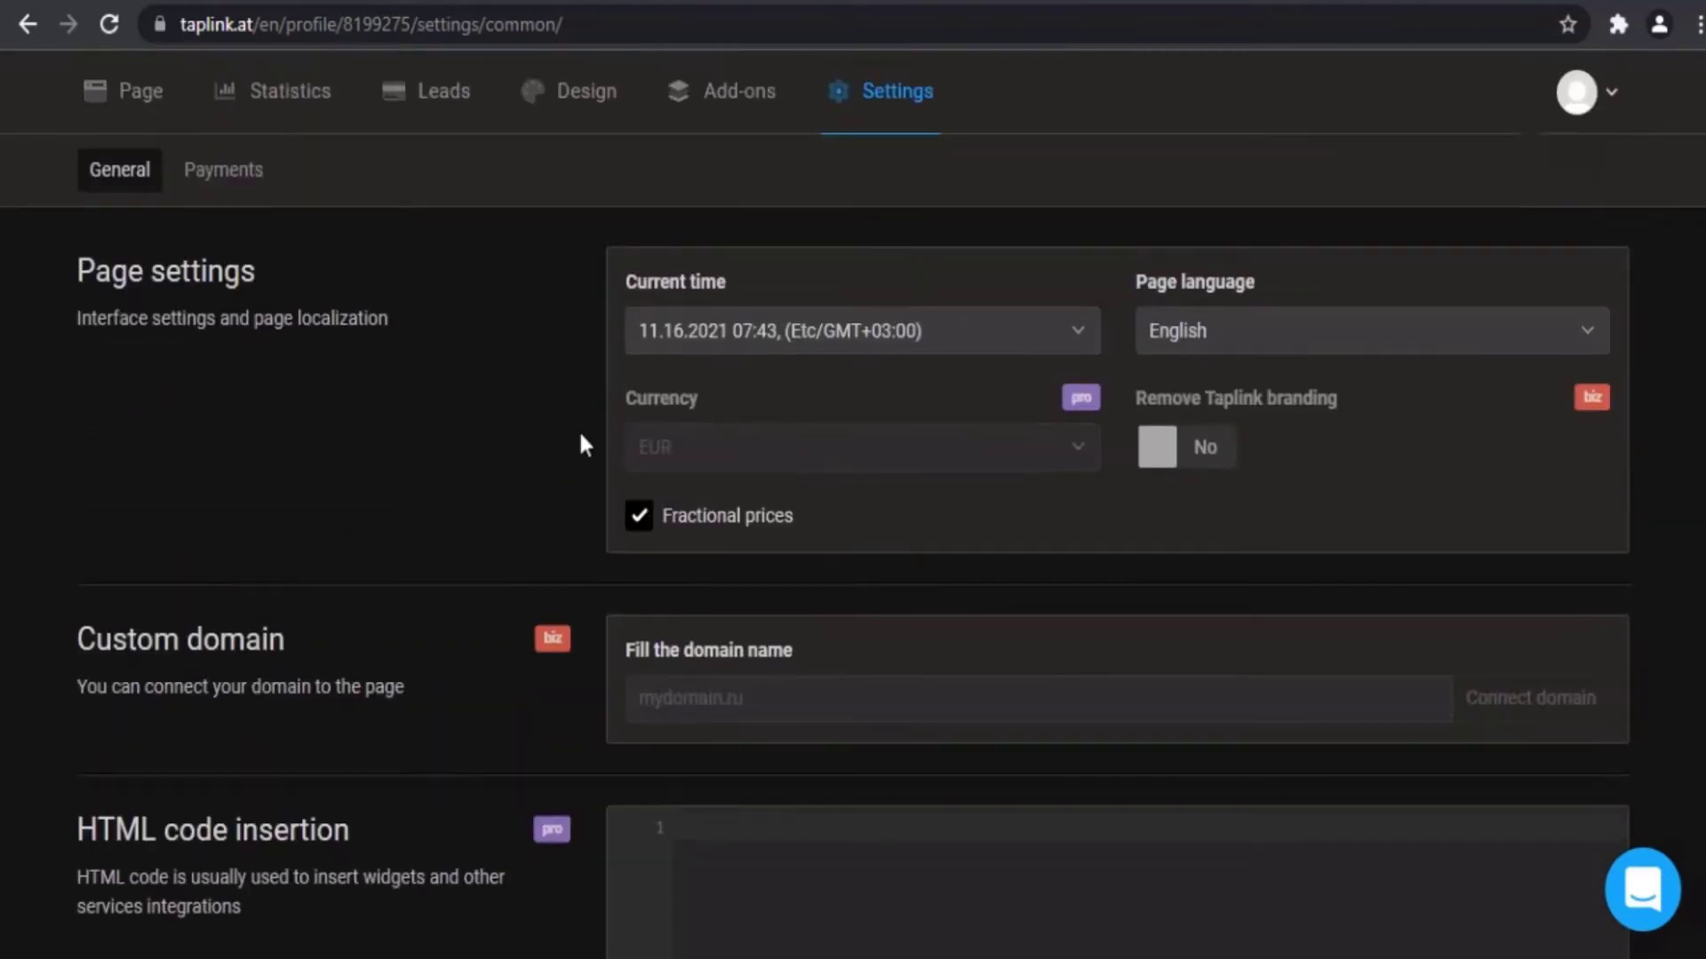
left_click(716, 124)
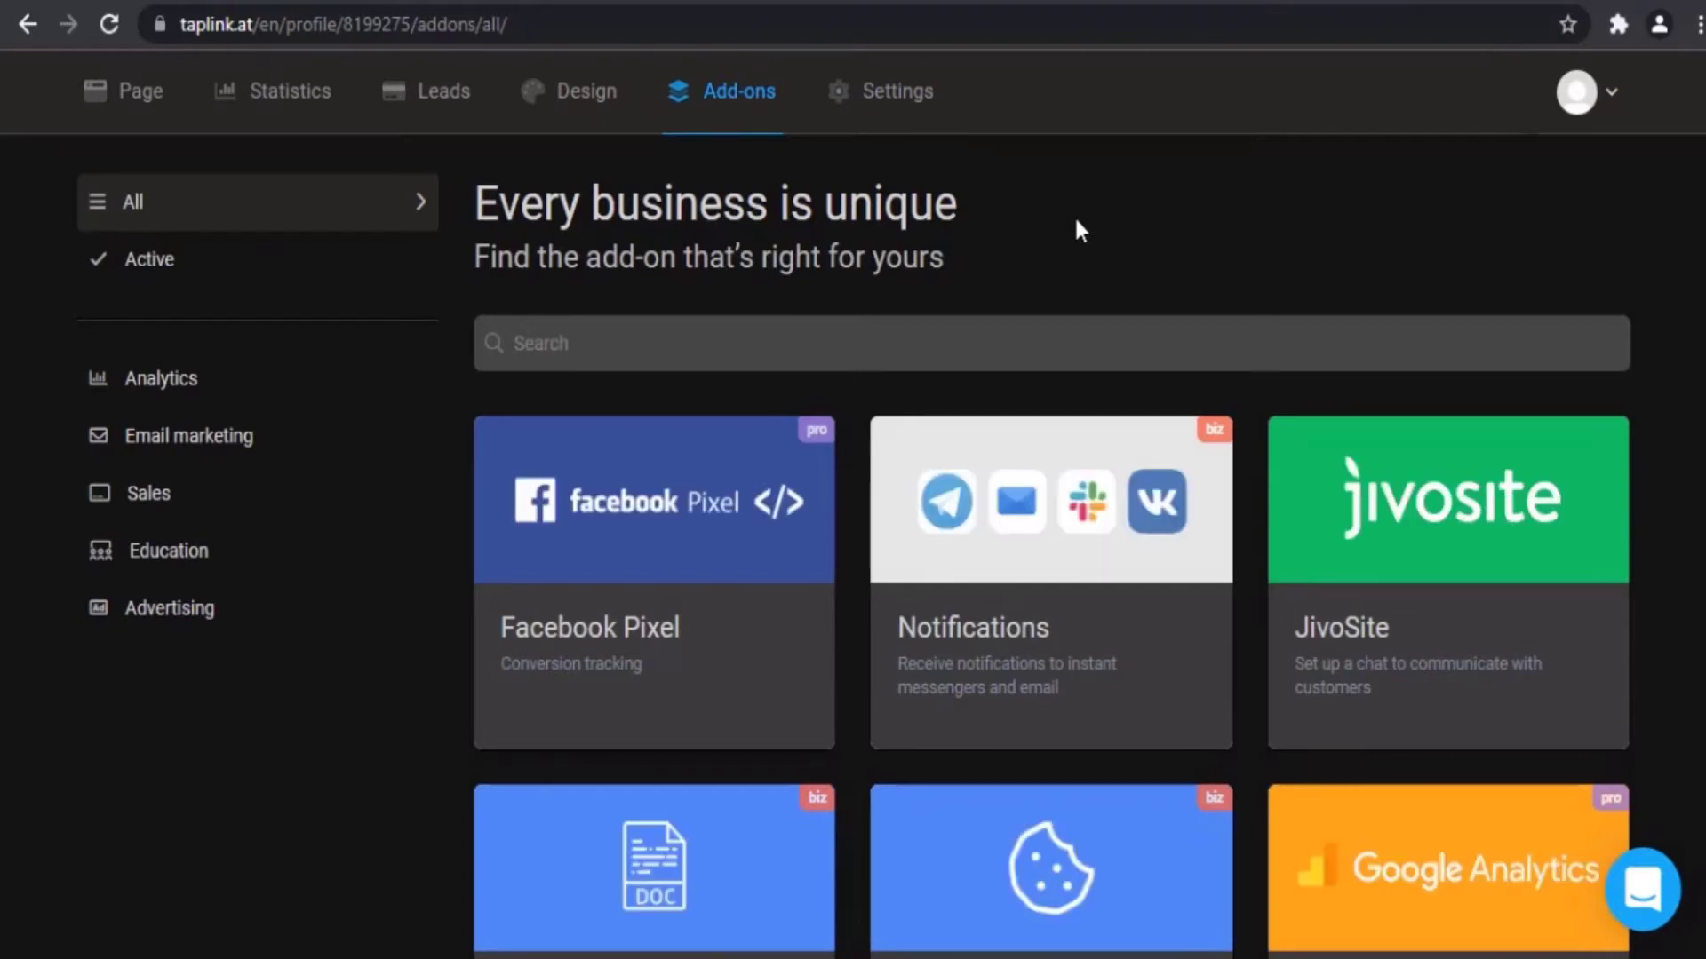
Step: Scroll the add-ons list, then return to the Page tab's Choose template step
scroll(1174, 236, "down", 2)
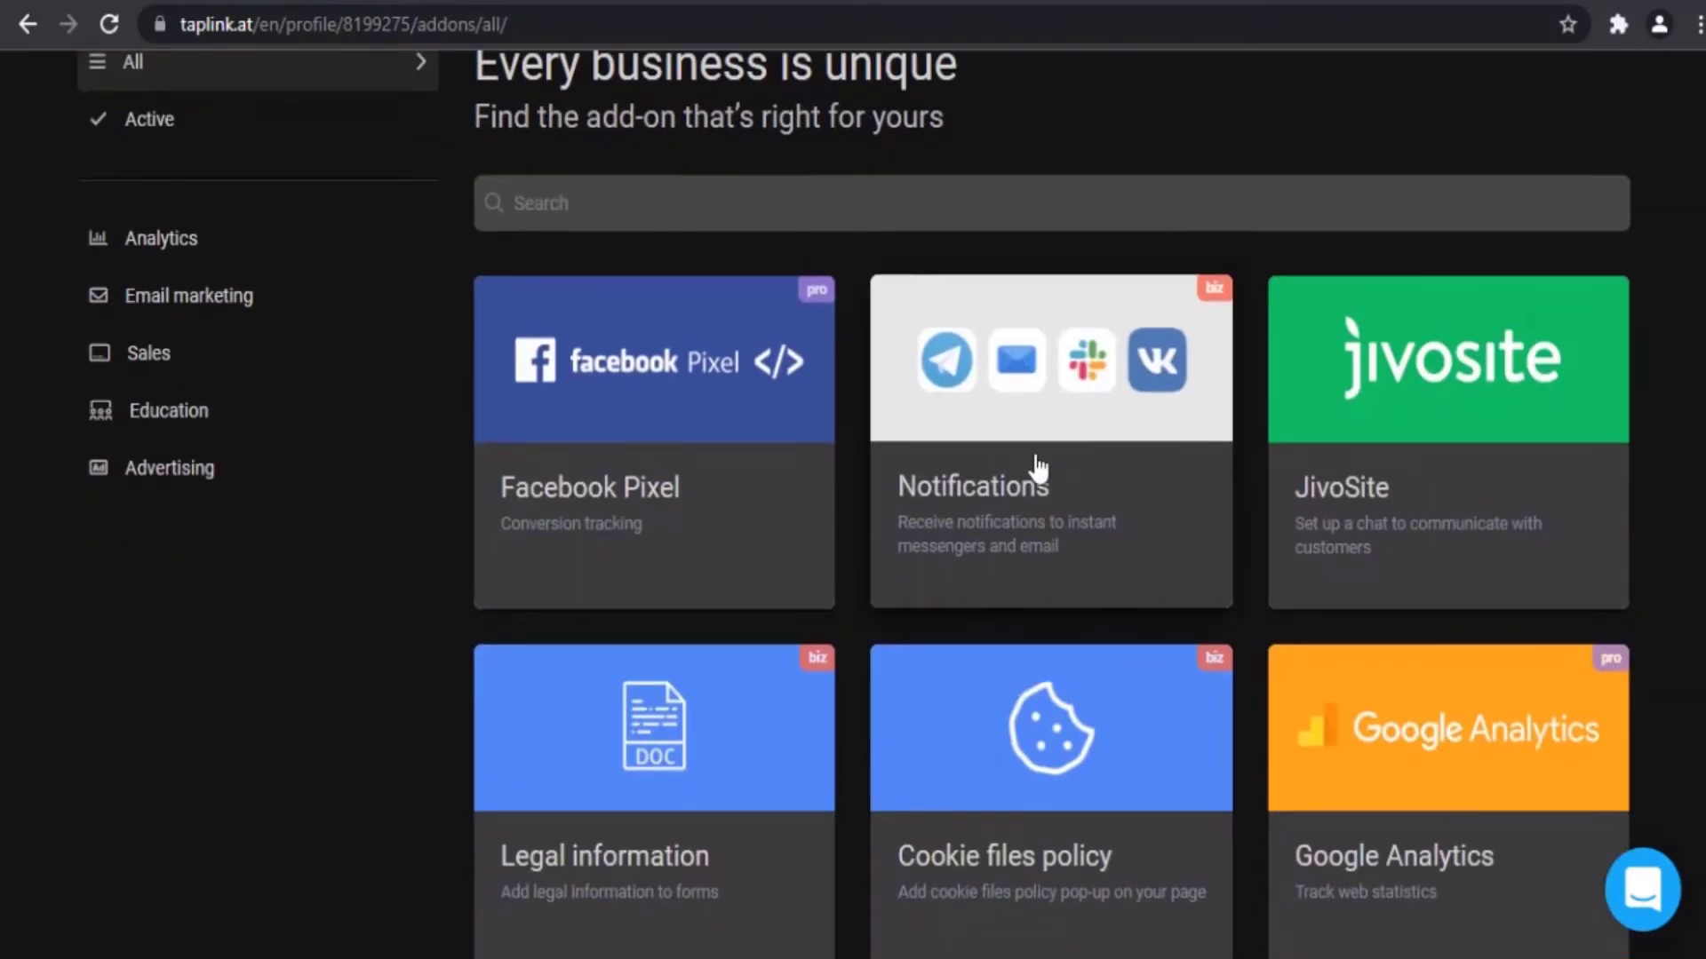
scroll(864, 445, "down", 3)
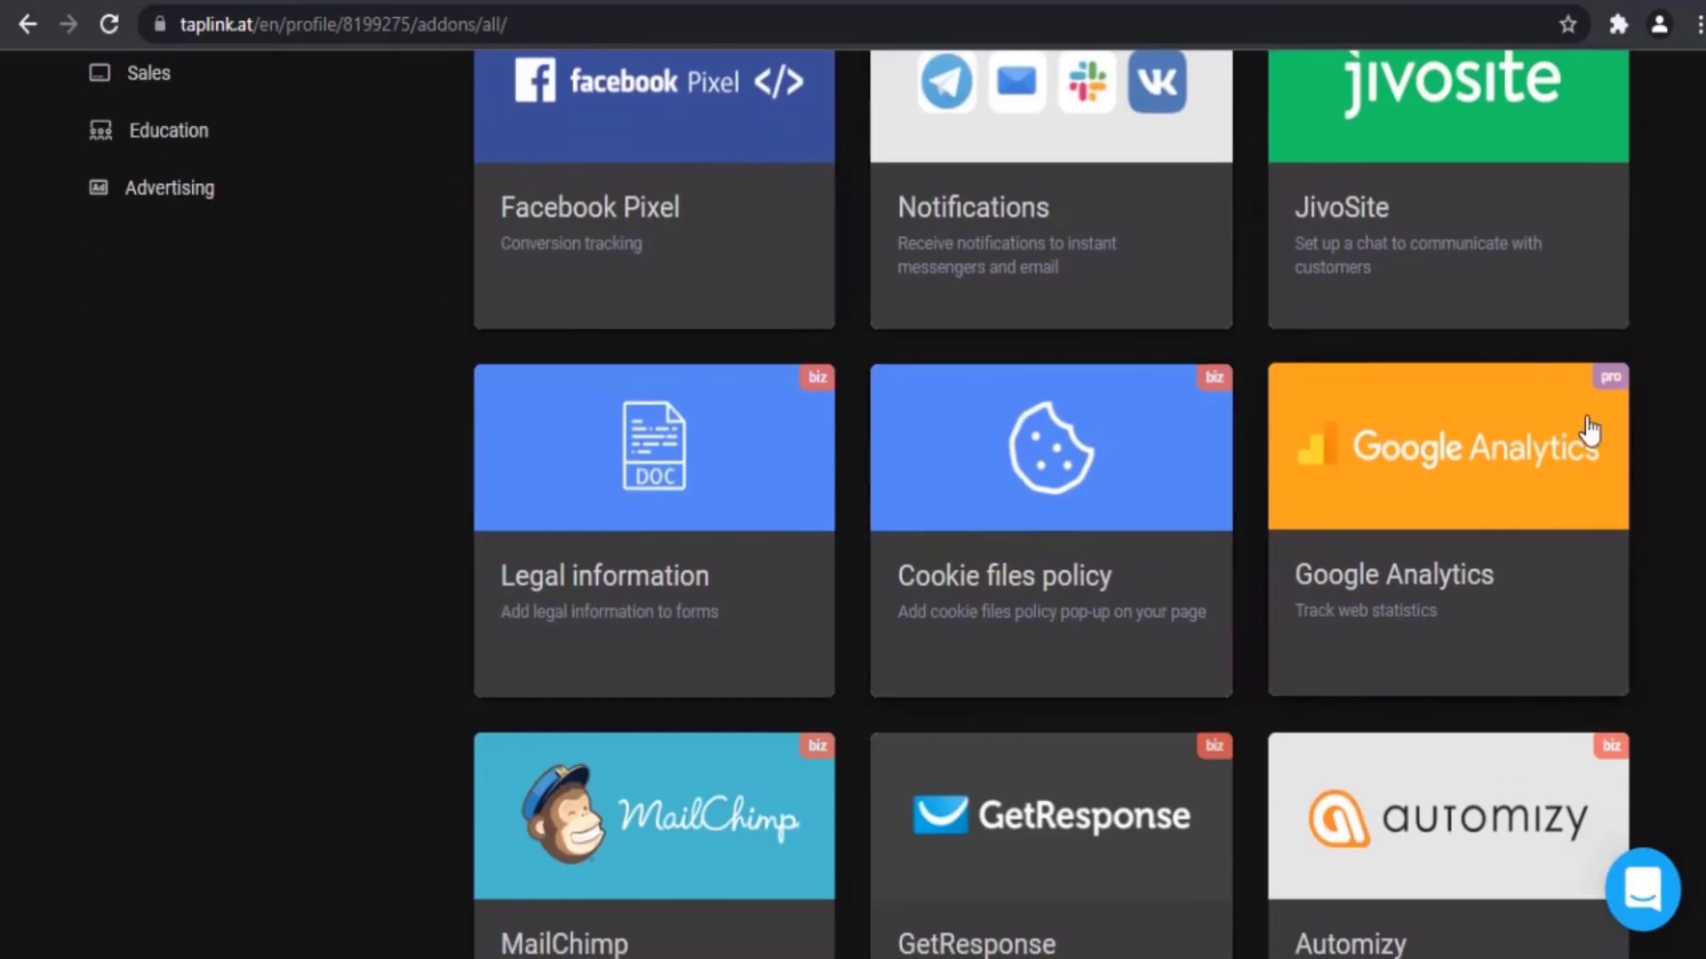
scroll(1118, 436, "up", 3)
scroll(1092, 533, "down", 7)
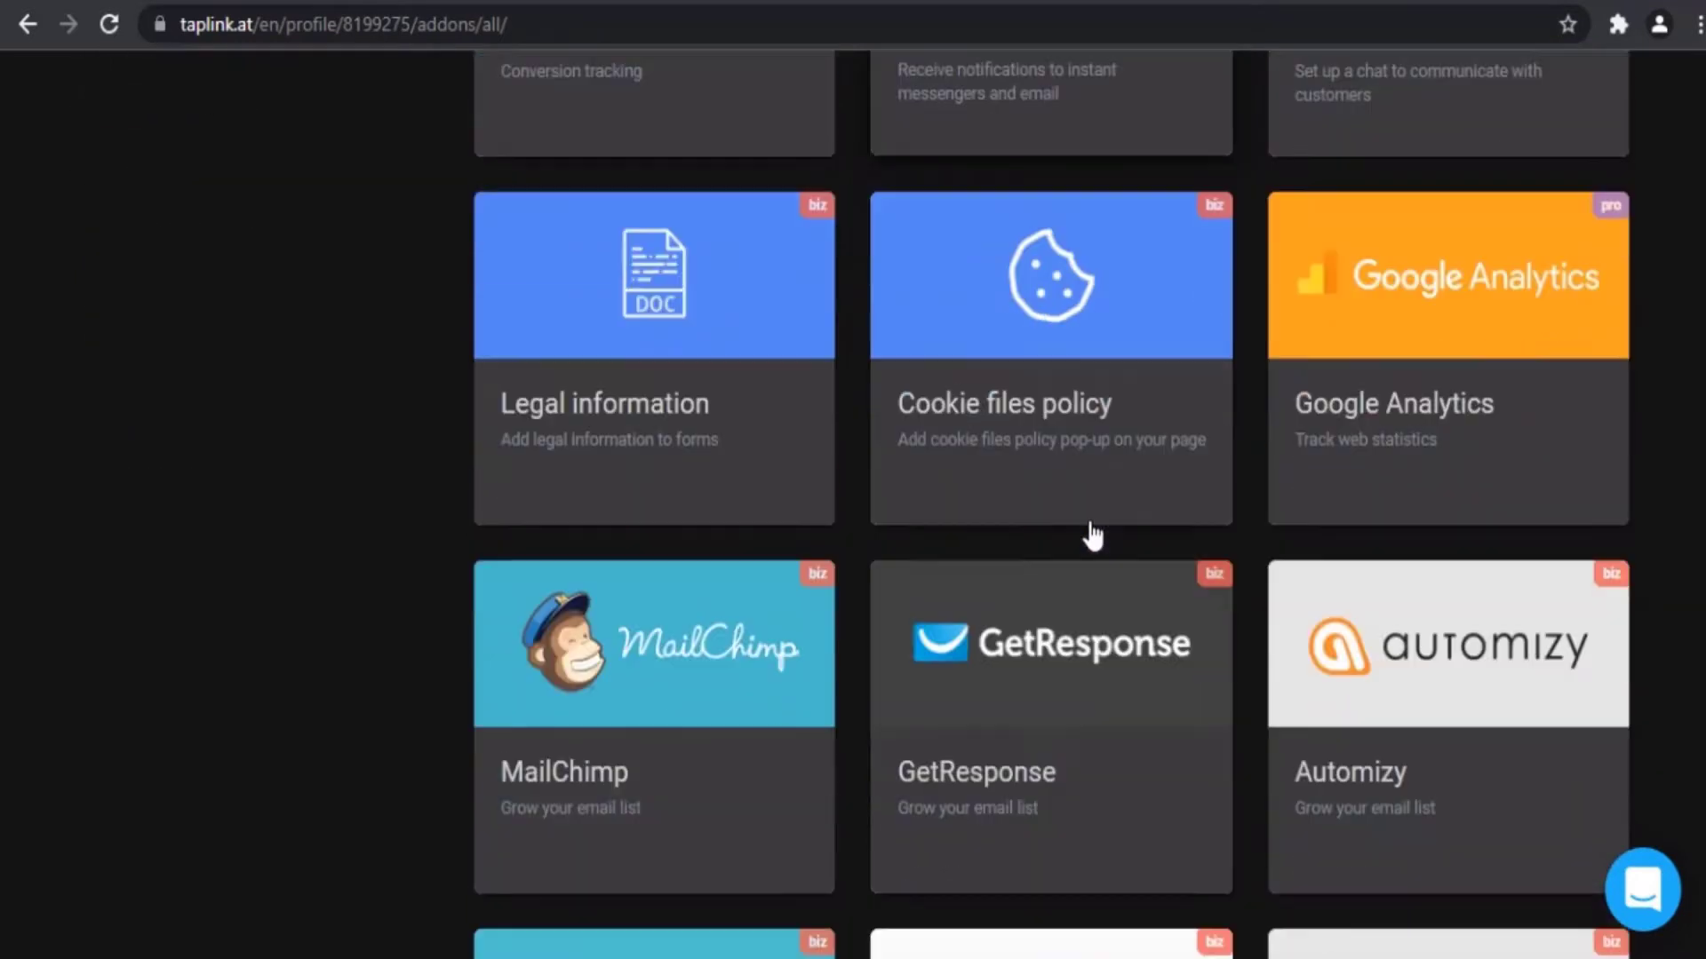
scroll(1085, 537, "down", 6)
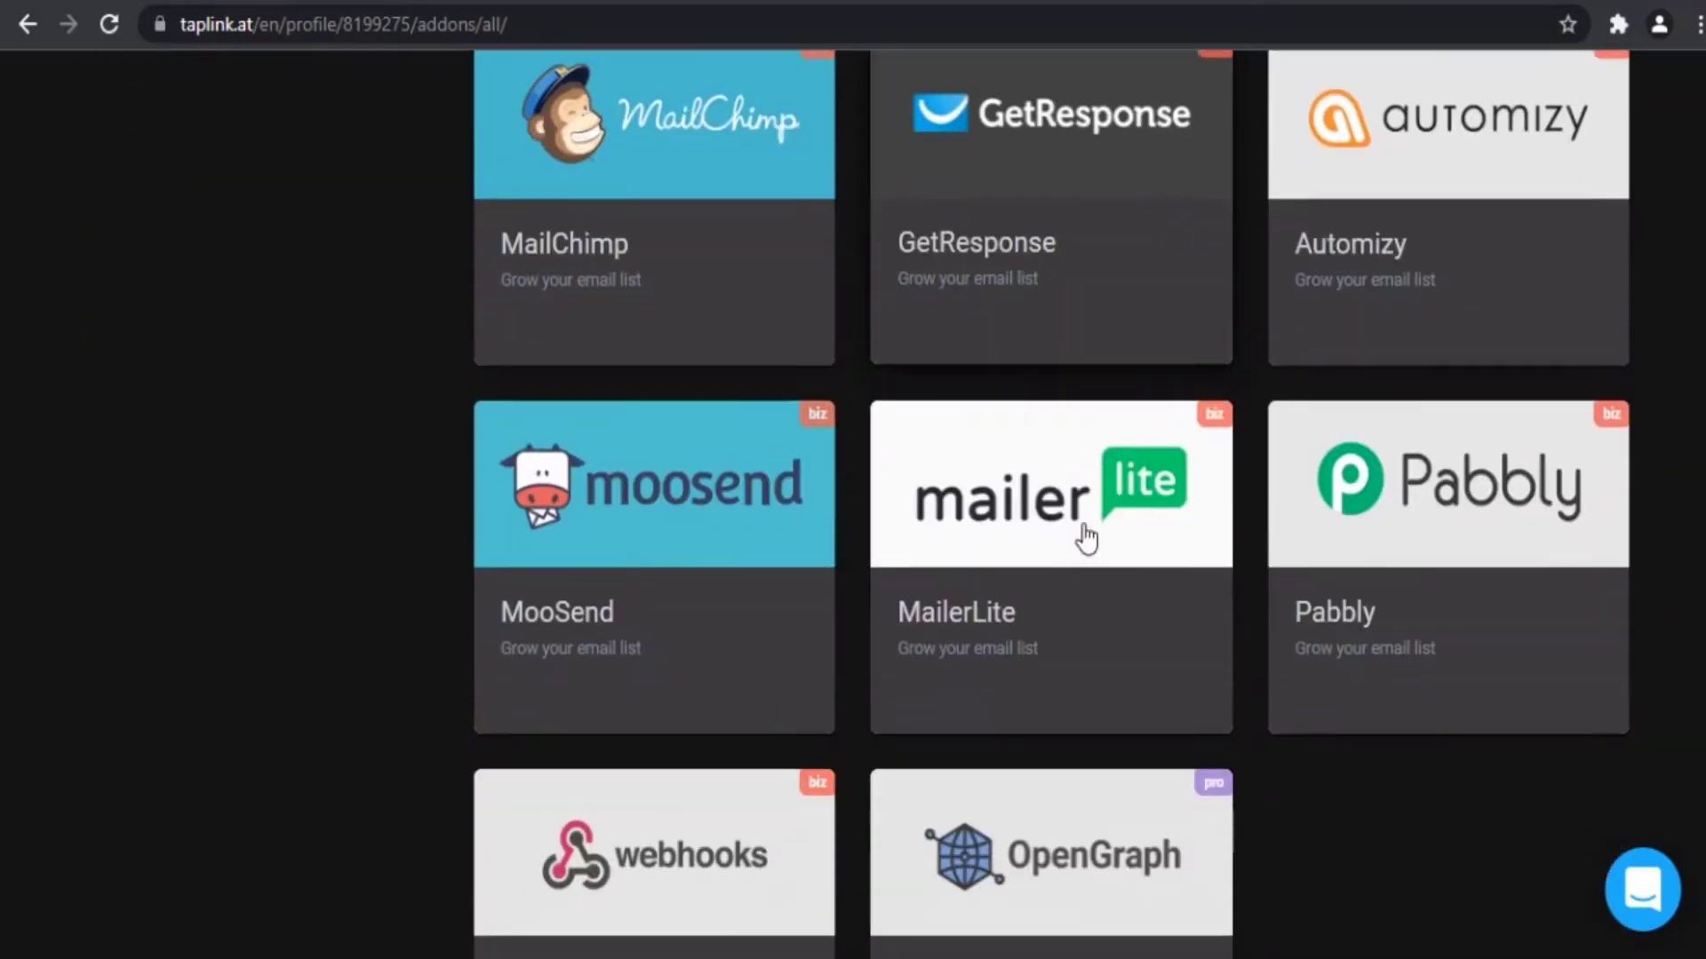
scroll(1086, 538, "up", 8)
scroll(1086, 538, "up", 8)
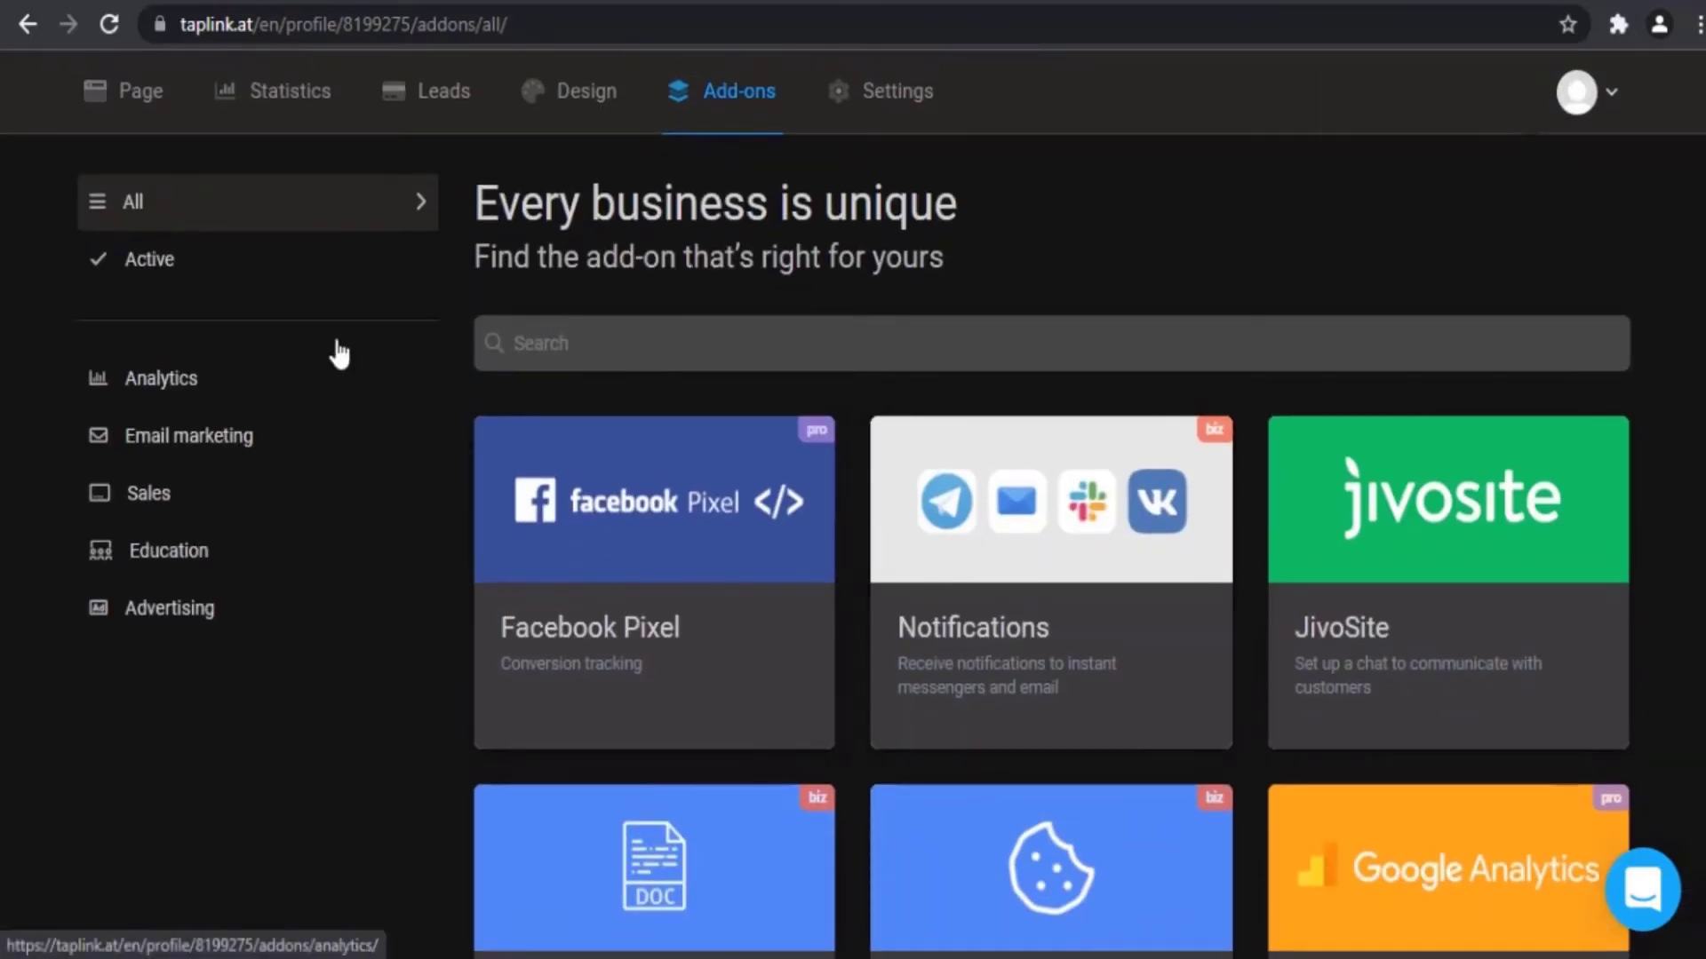
left_click(107, 94)
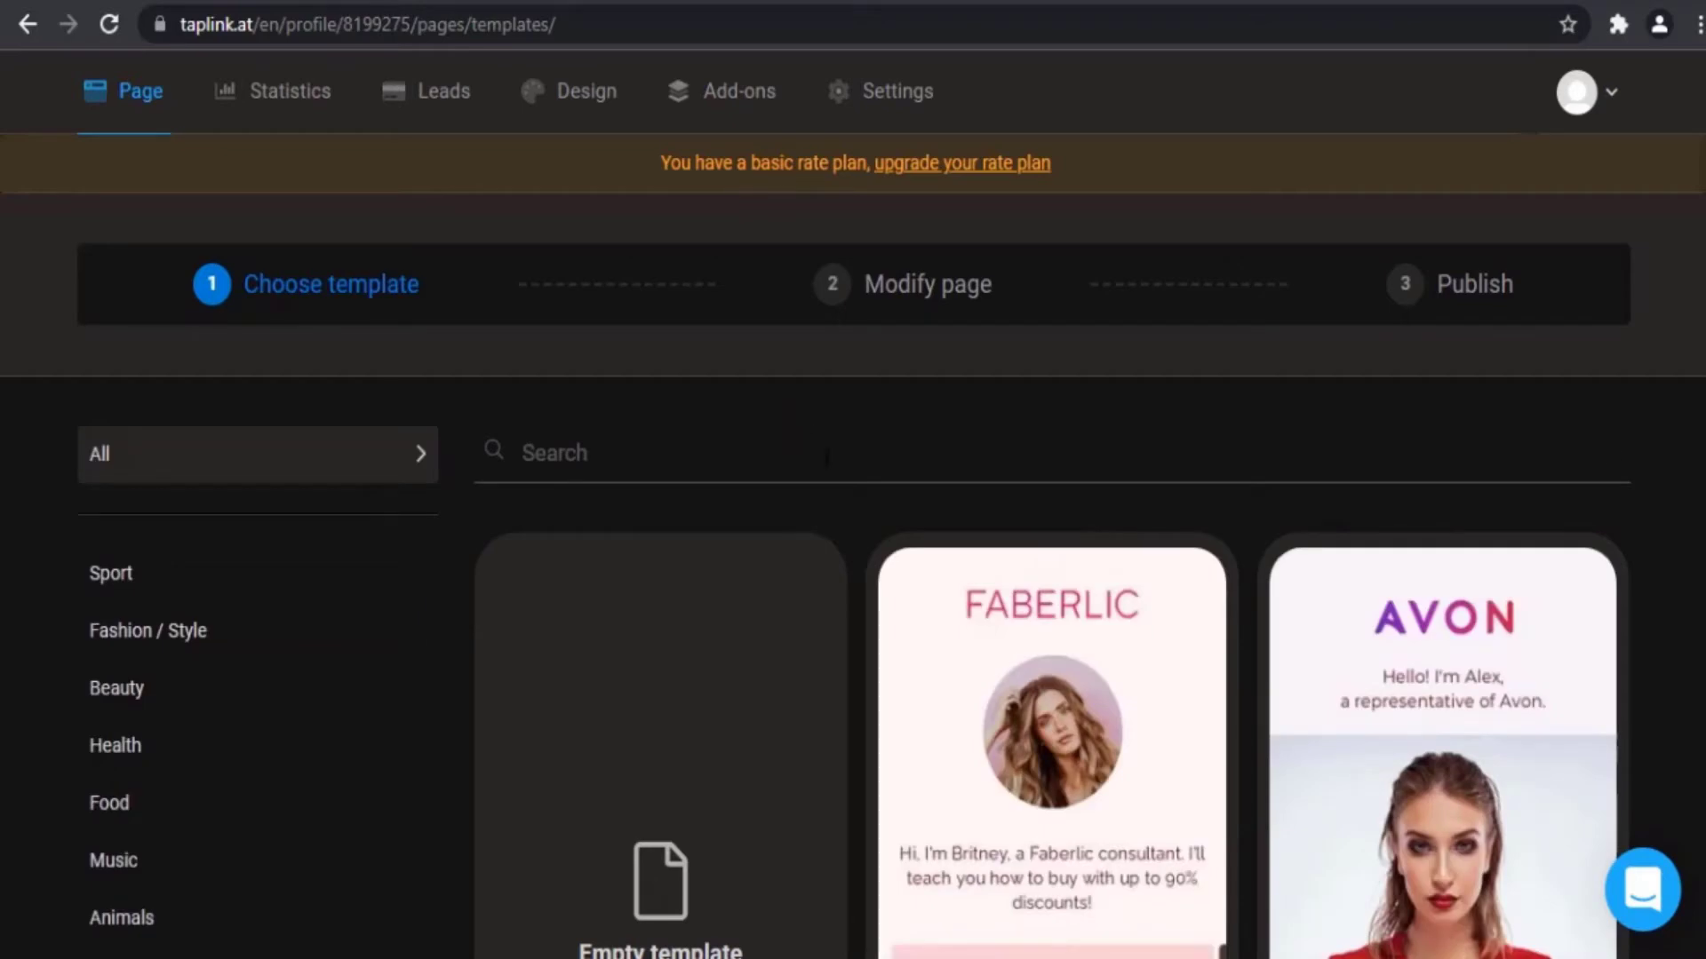
Step: Scroll through the template gallery and start a blank page from the Empty template
scroll(826, 458, "down", 3)
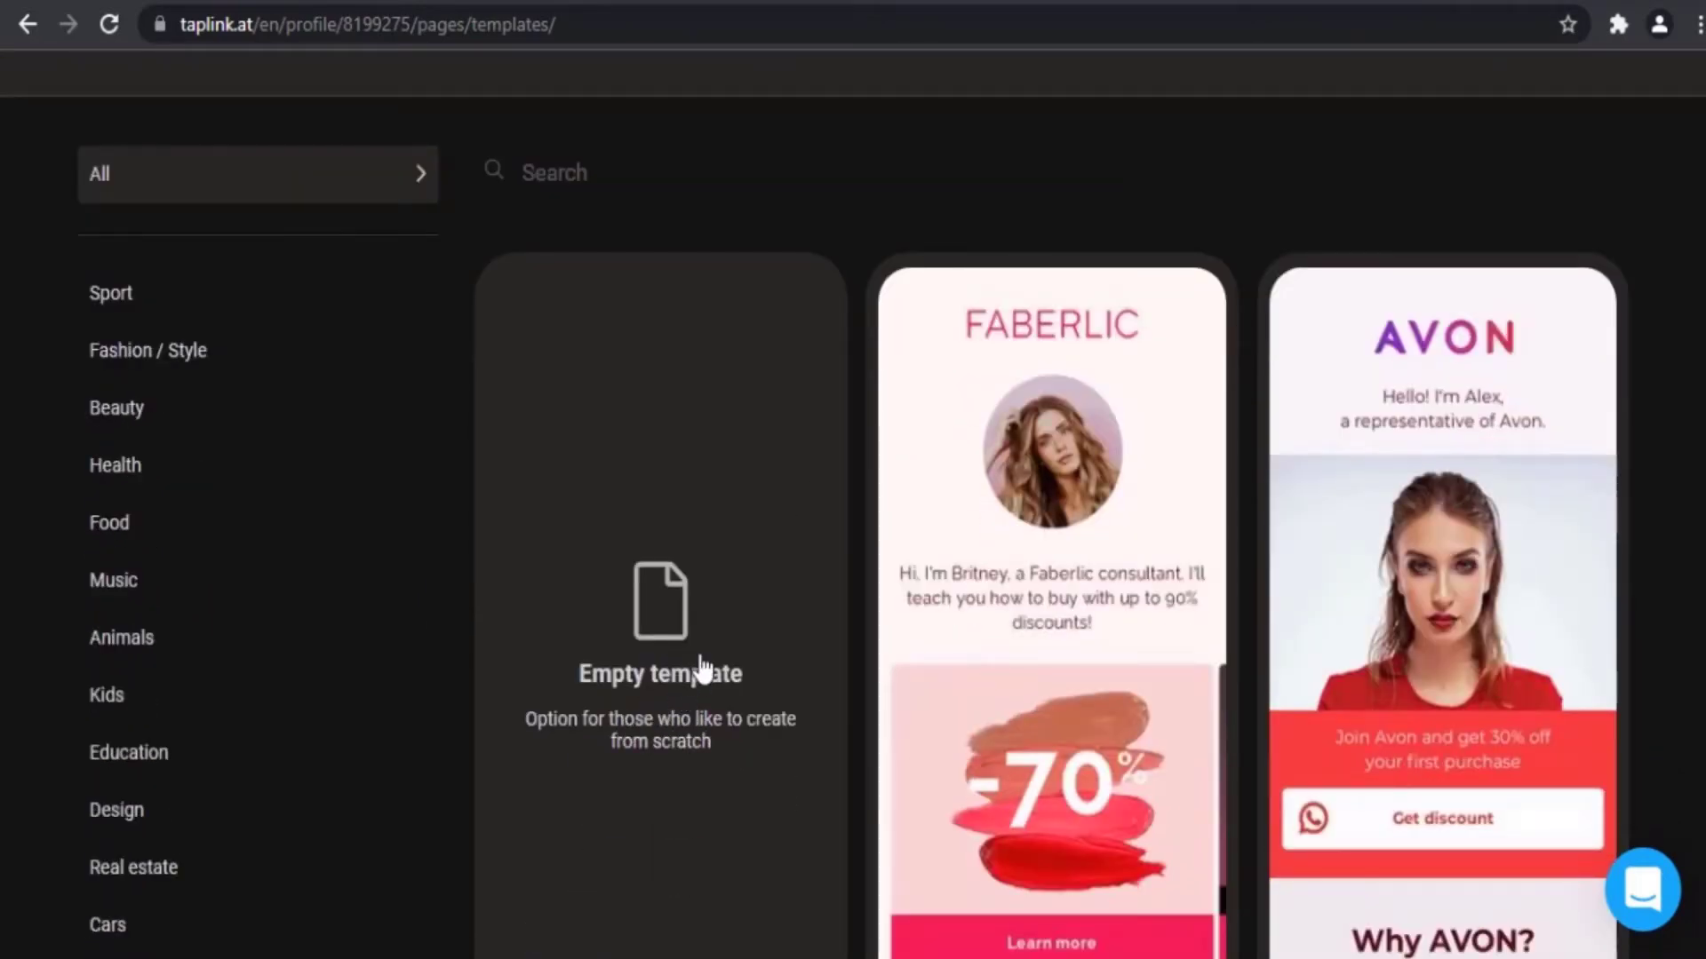
scroll(702, 668, "down", 3)
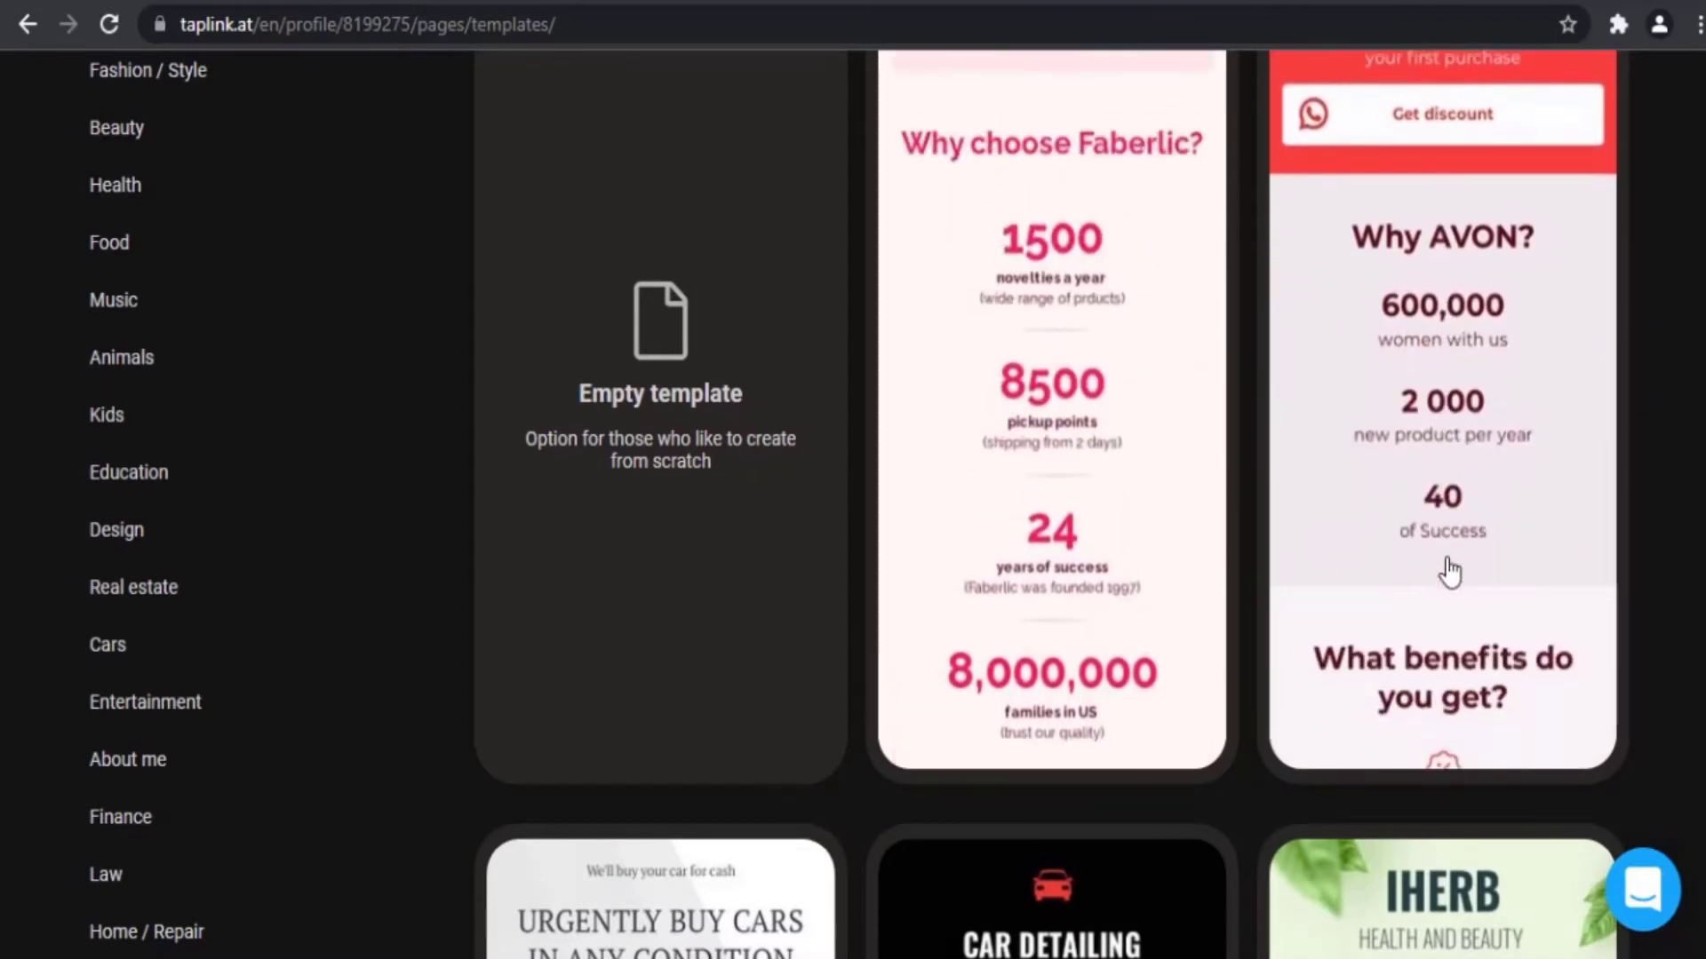
scroll(1449, 573, "down", 5)
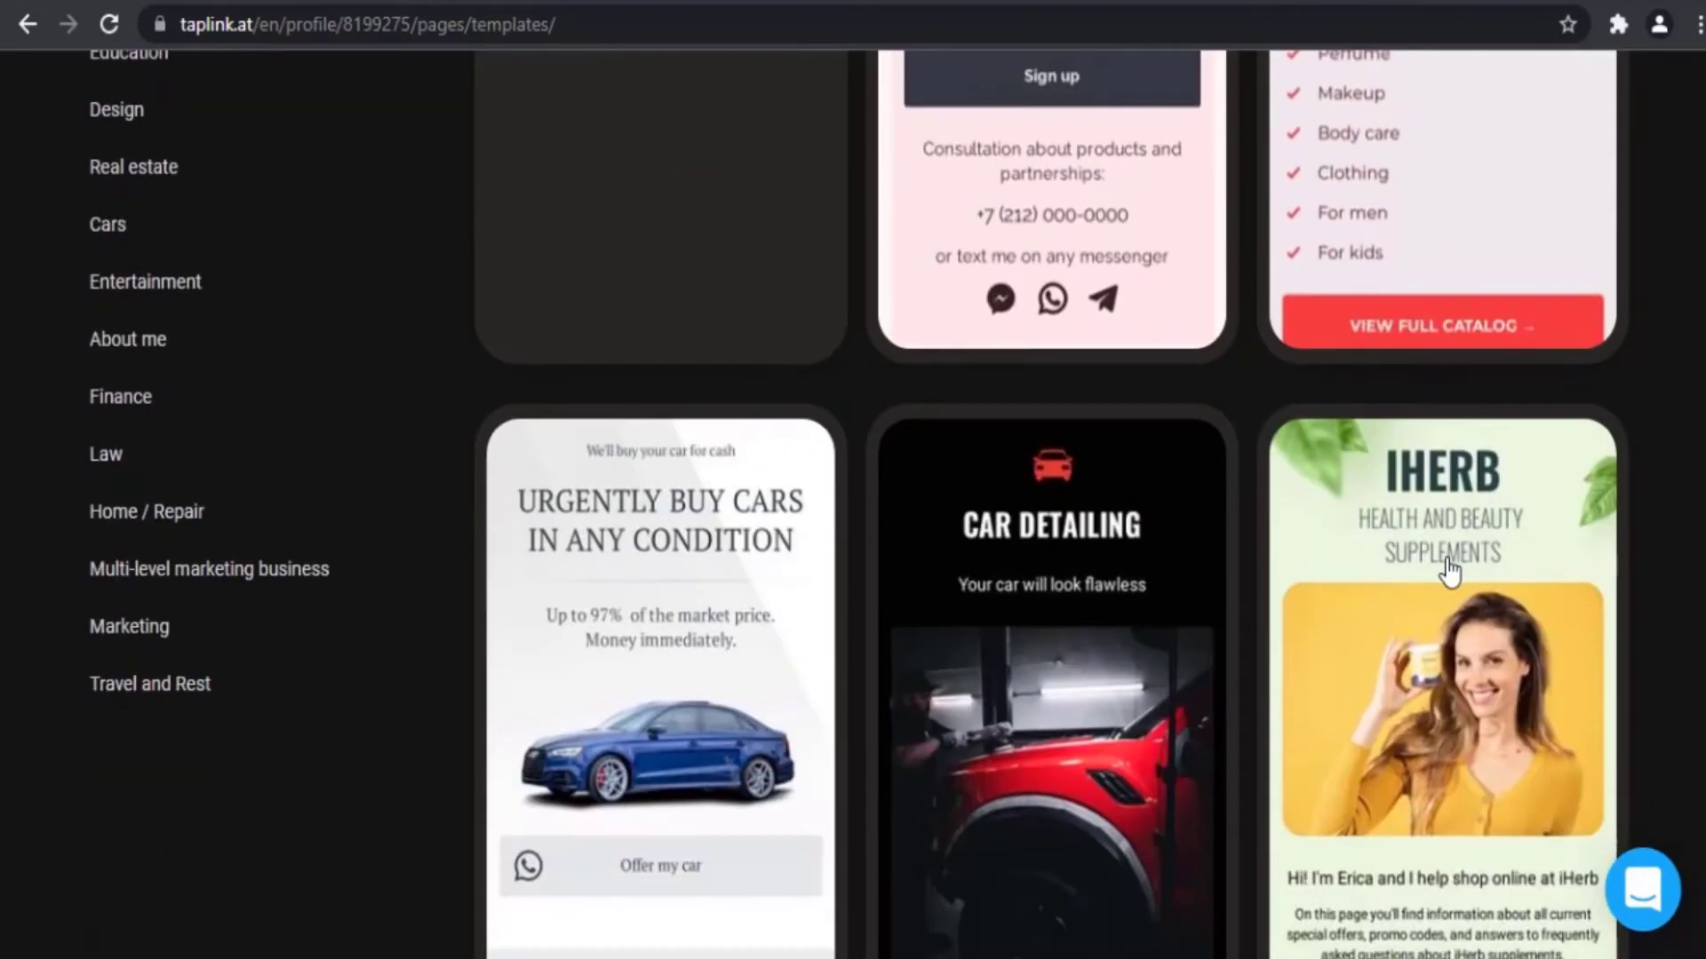
scroll(1449, 573, "down", 2)
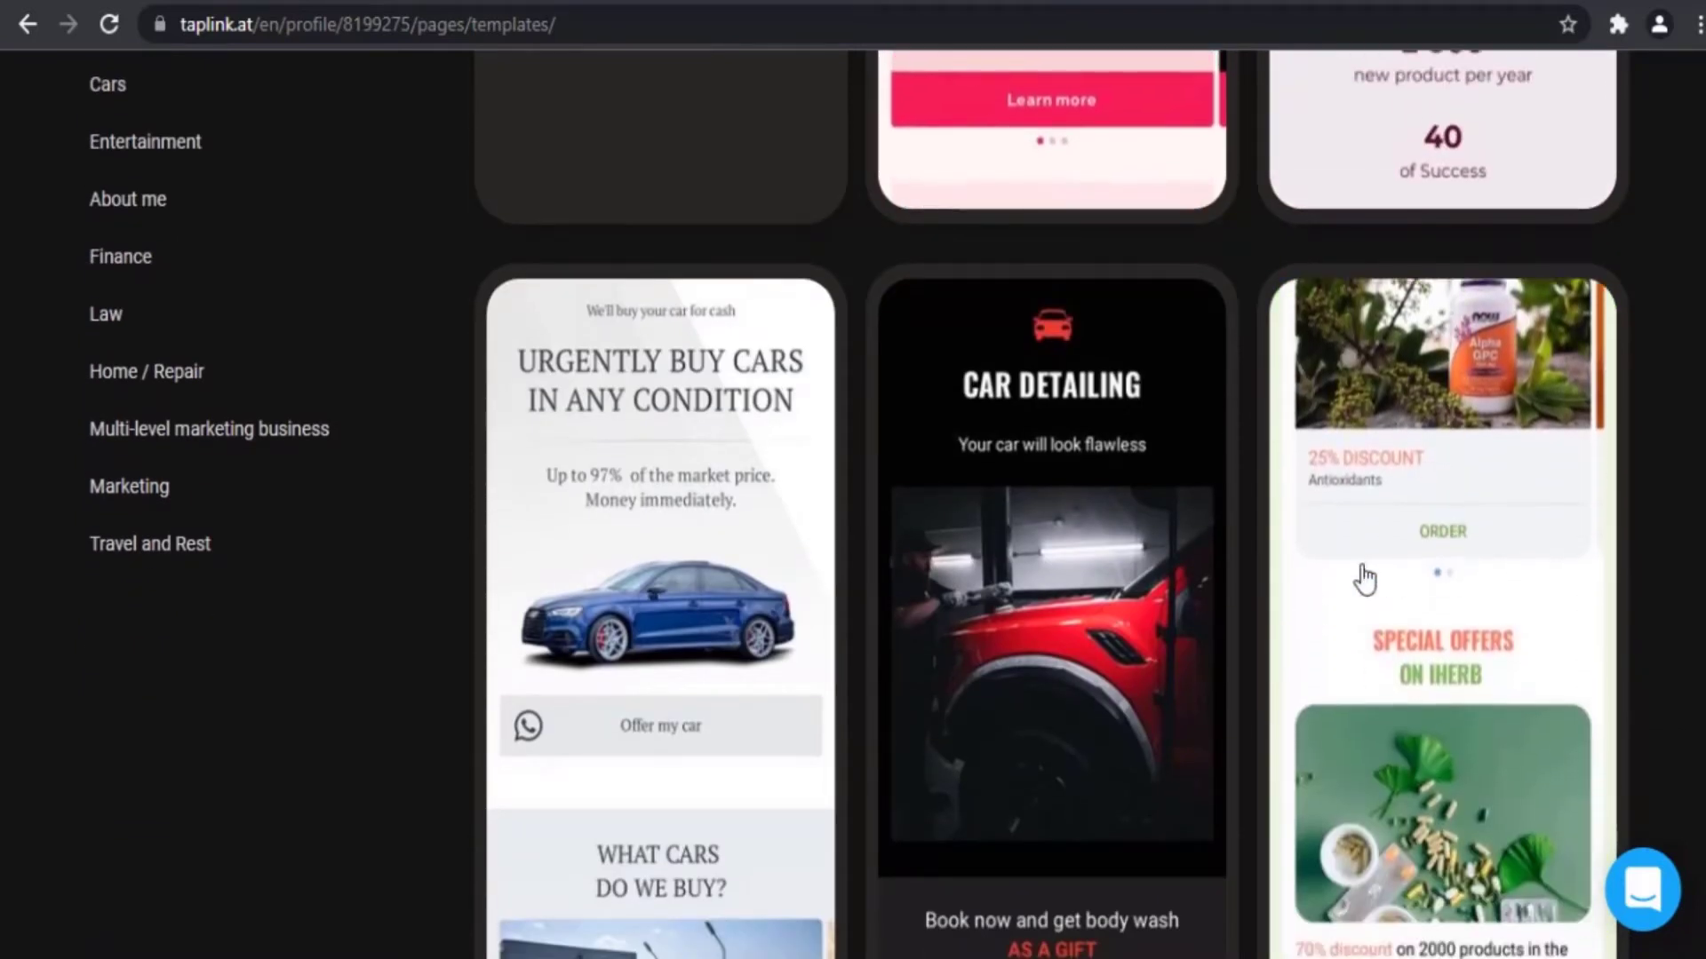
scroll(1131, 571, "down", 6)
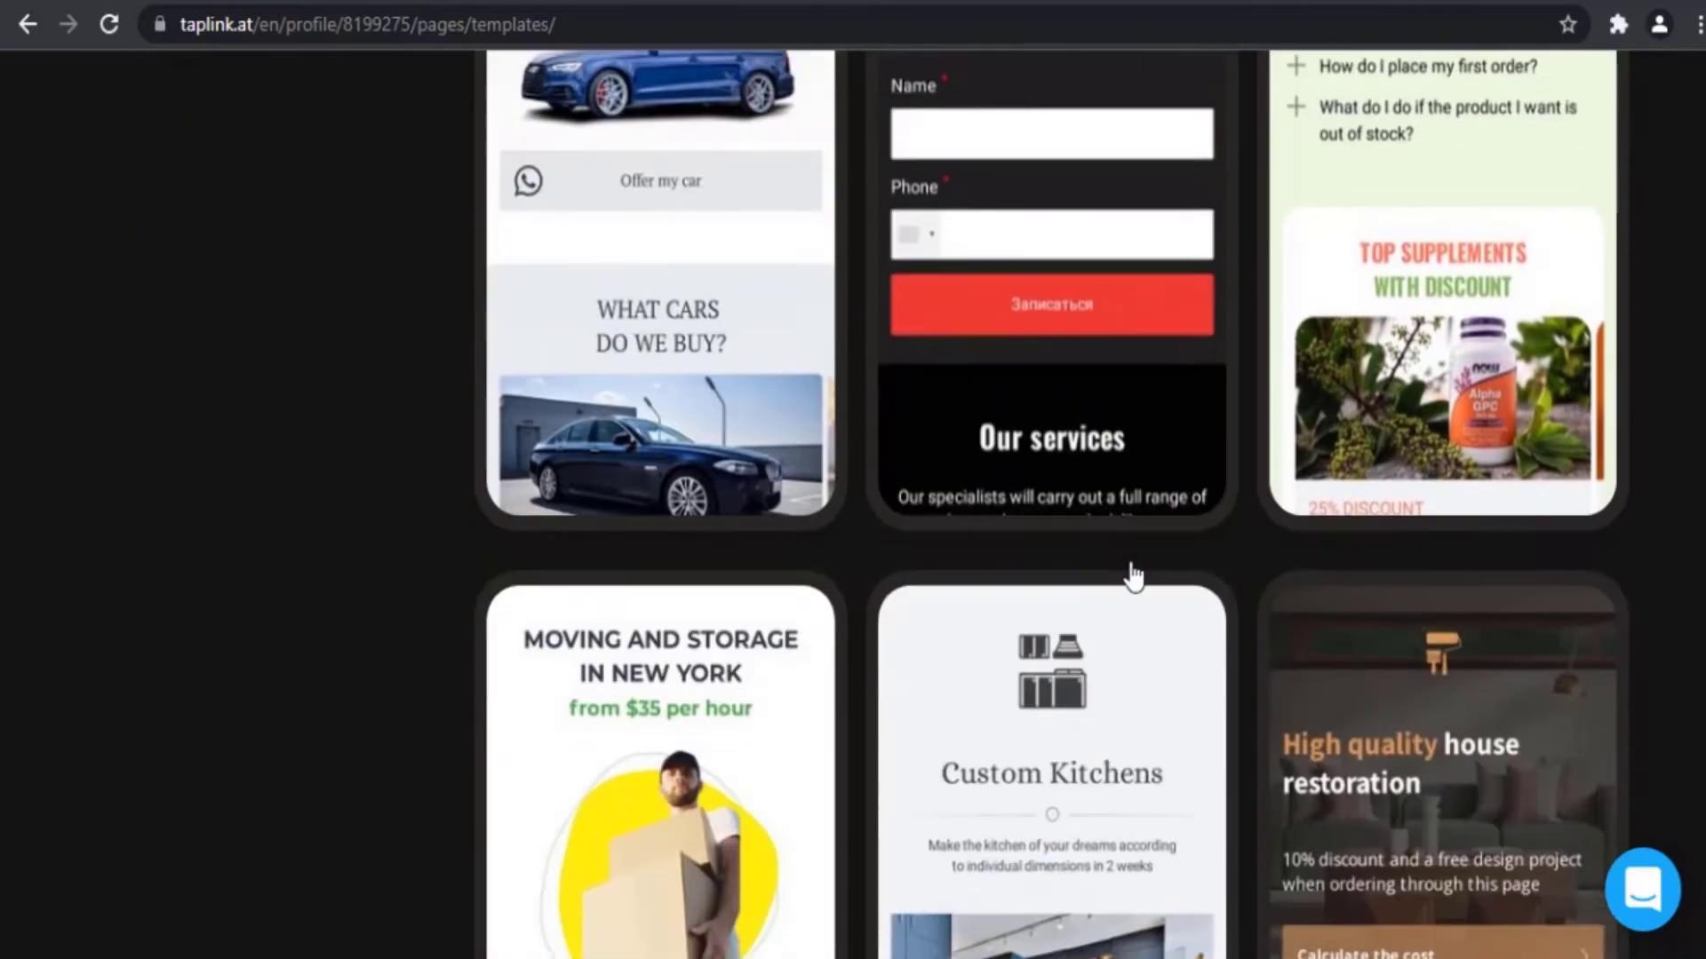
scroll(1133, 576, "down", 13)
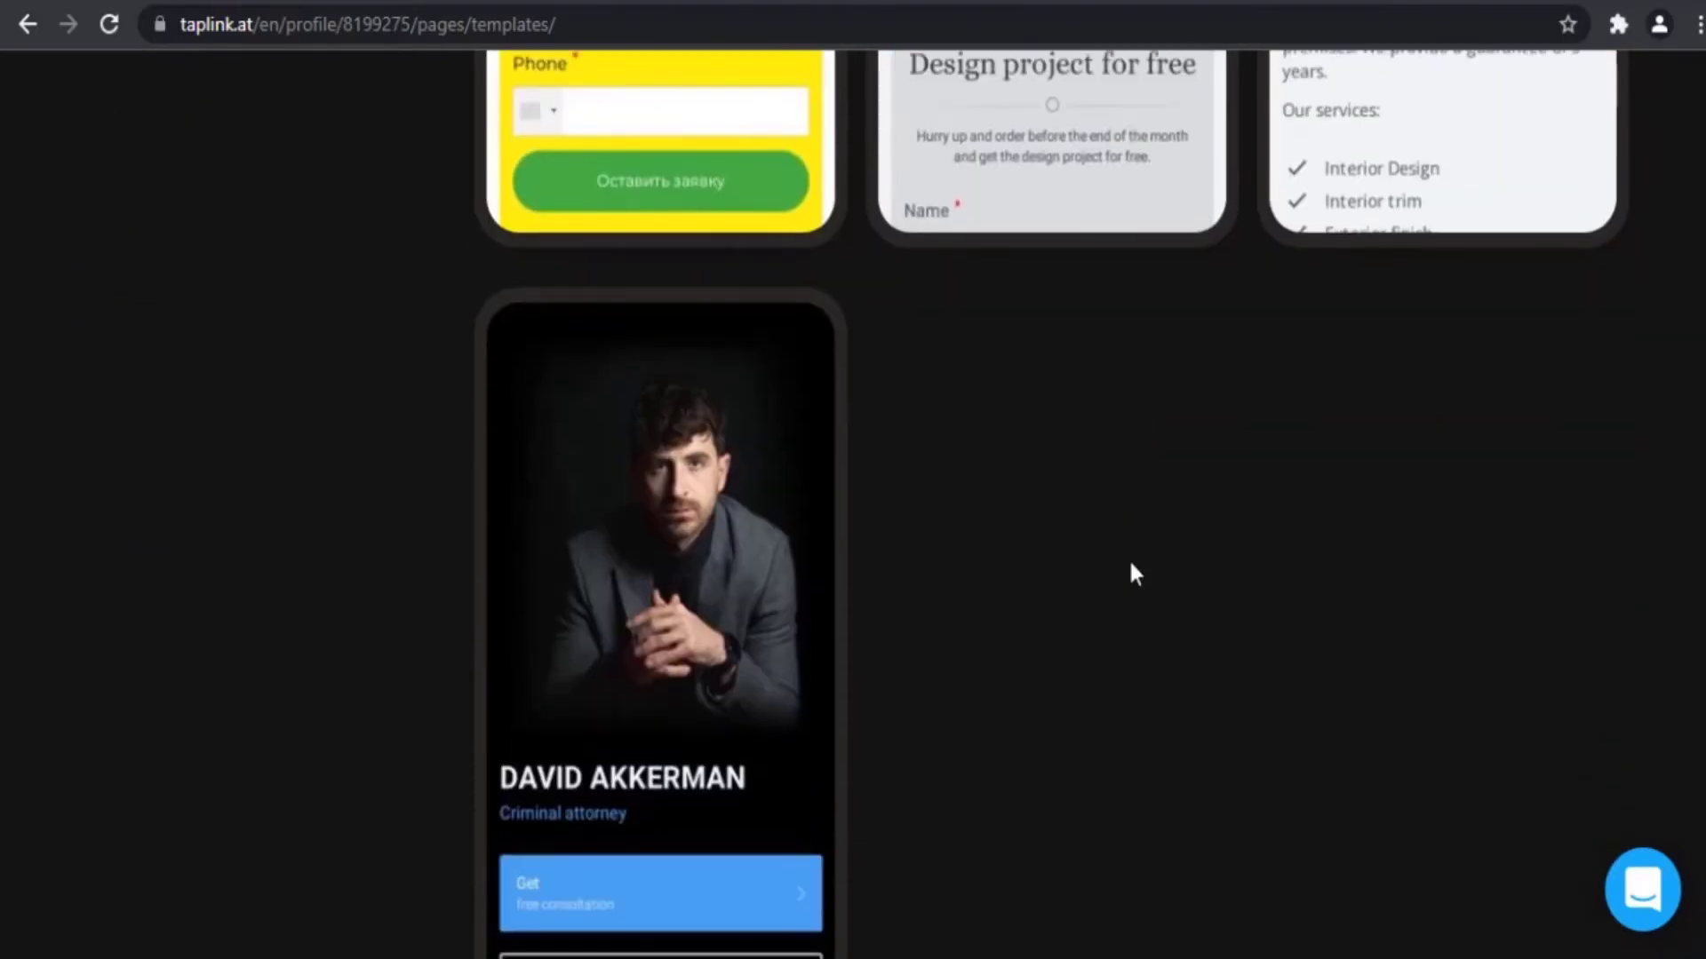
scroll(1134, 573, "down", 3)
scroll(1132, 575, "up", 4)
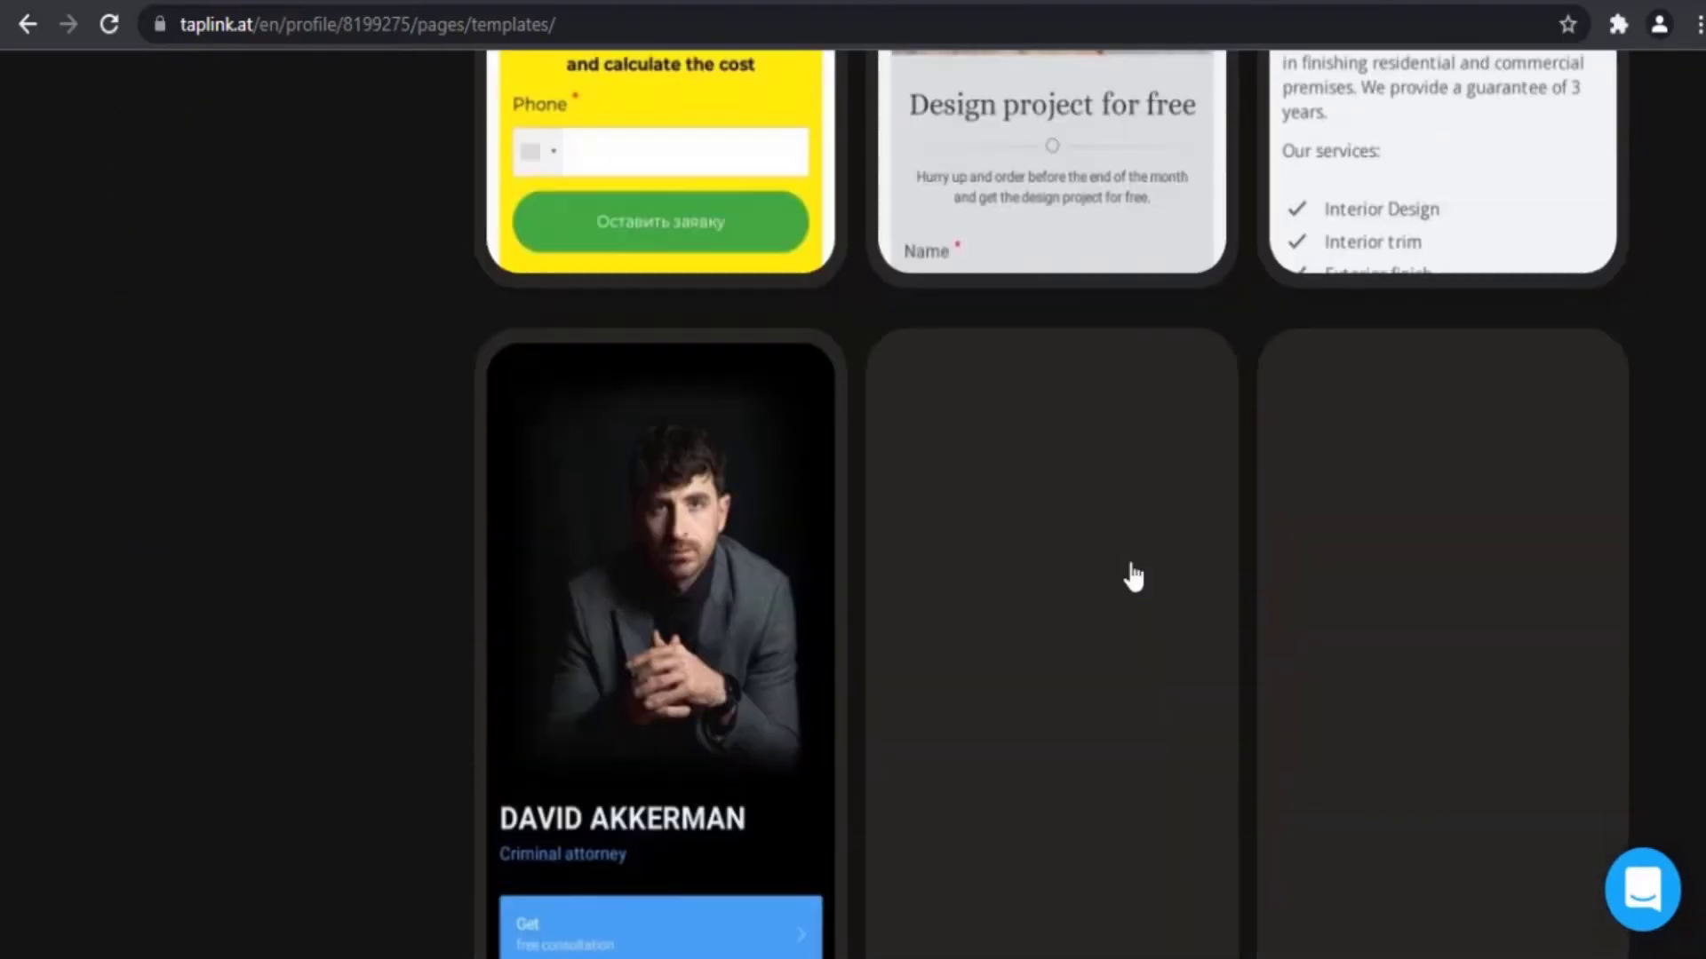
scroll(1132, 576, "up", 20)
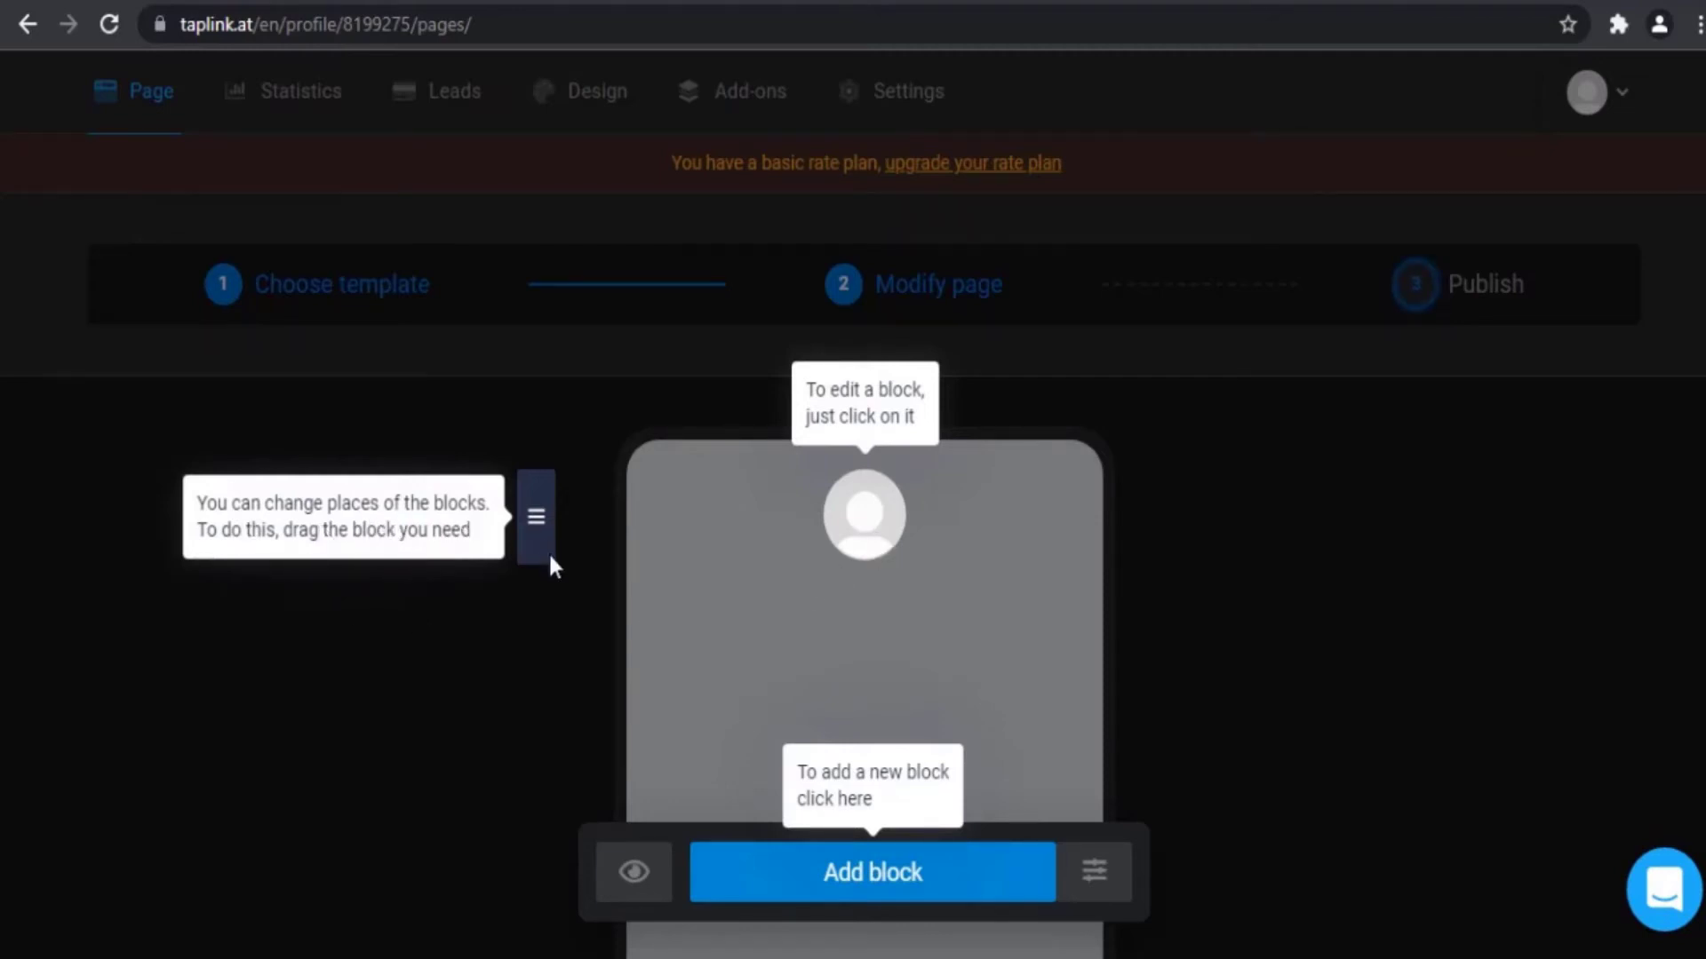
Step: Dismiss the tips, open the avatar block, and keep its size at Small (65x65)
left_click(1158, 718)
left_click(841, 535)
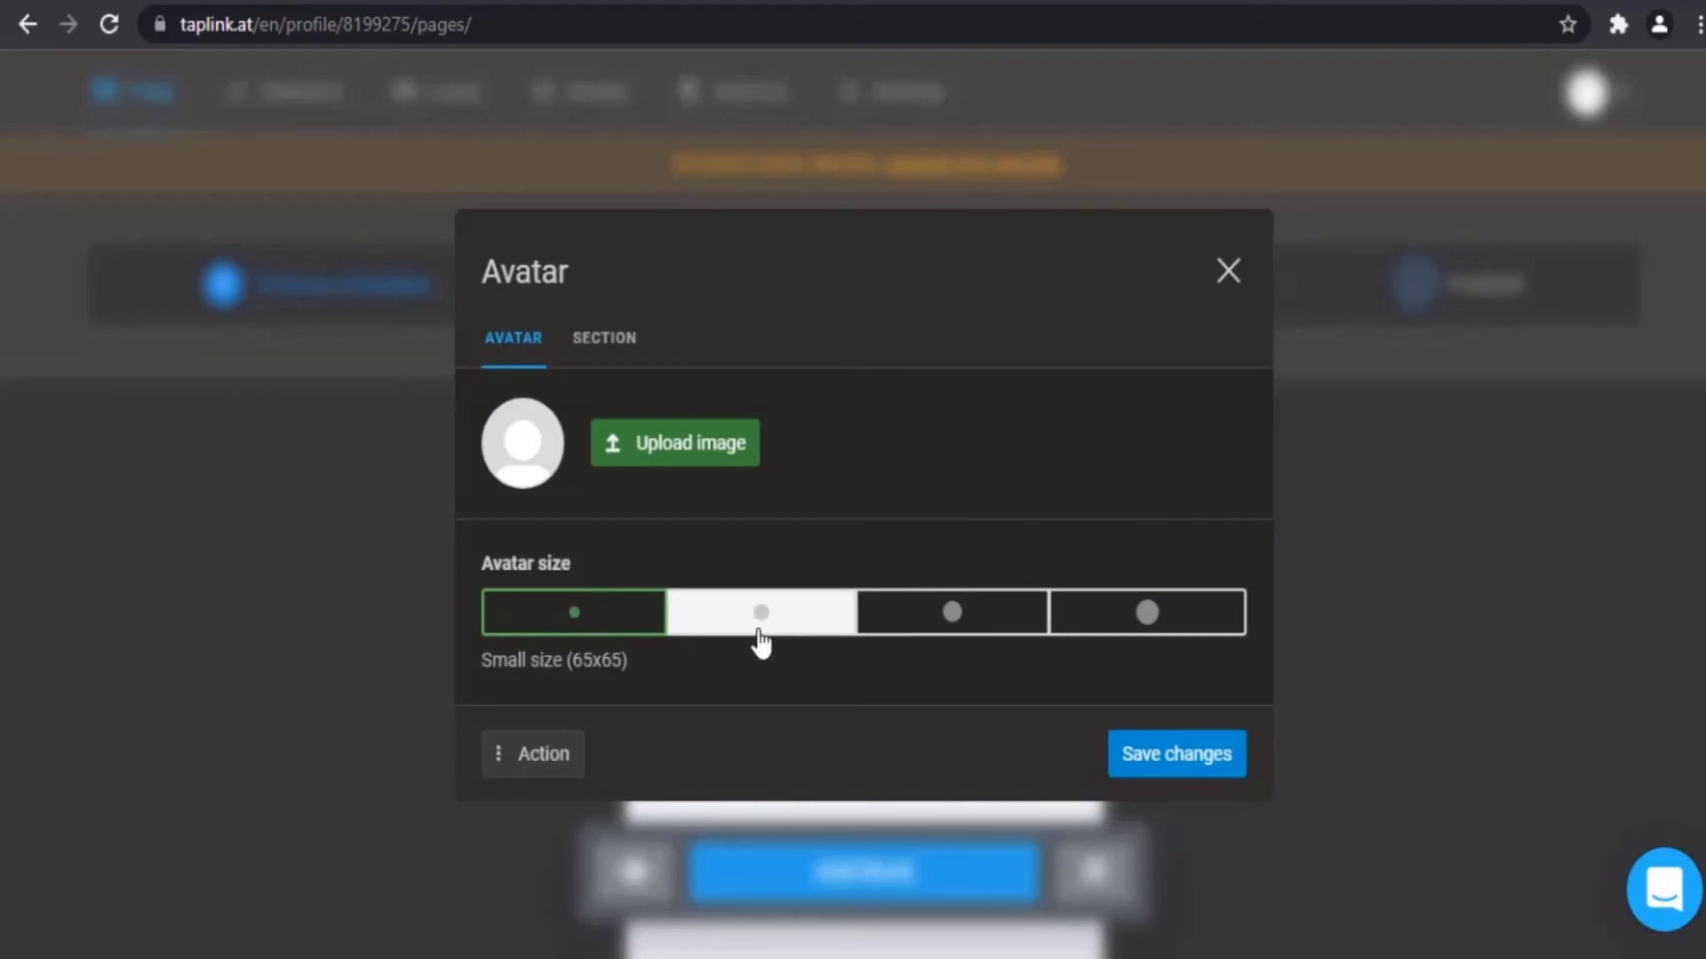
left_click(826, 635)
left_click(943, 632)
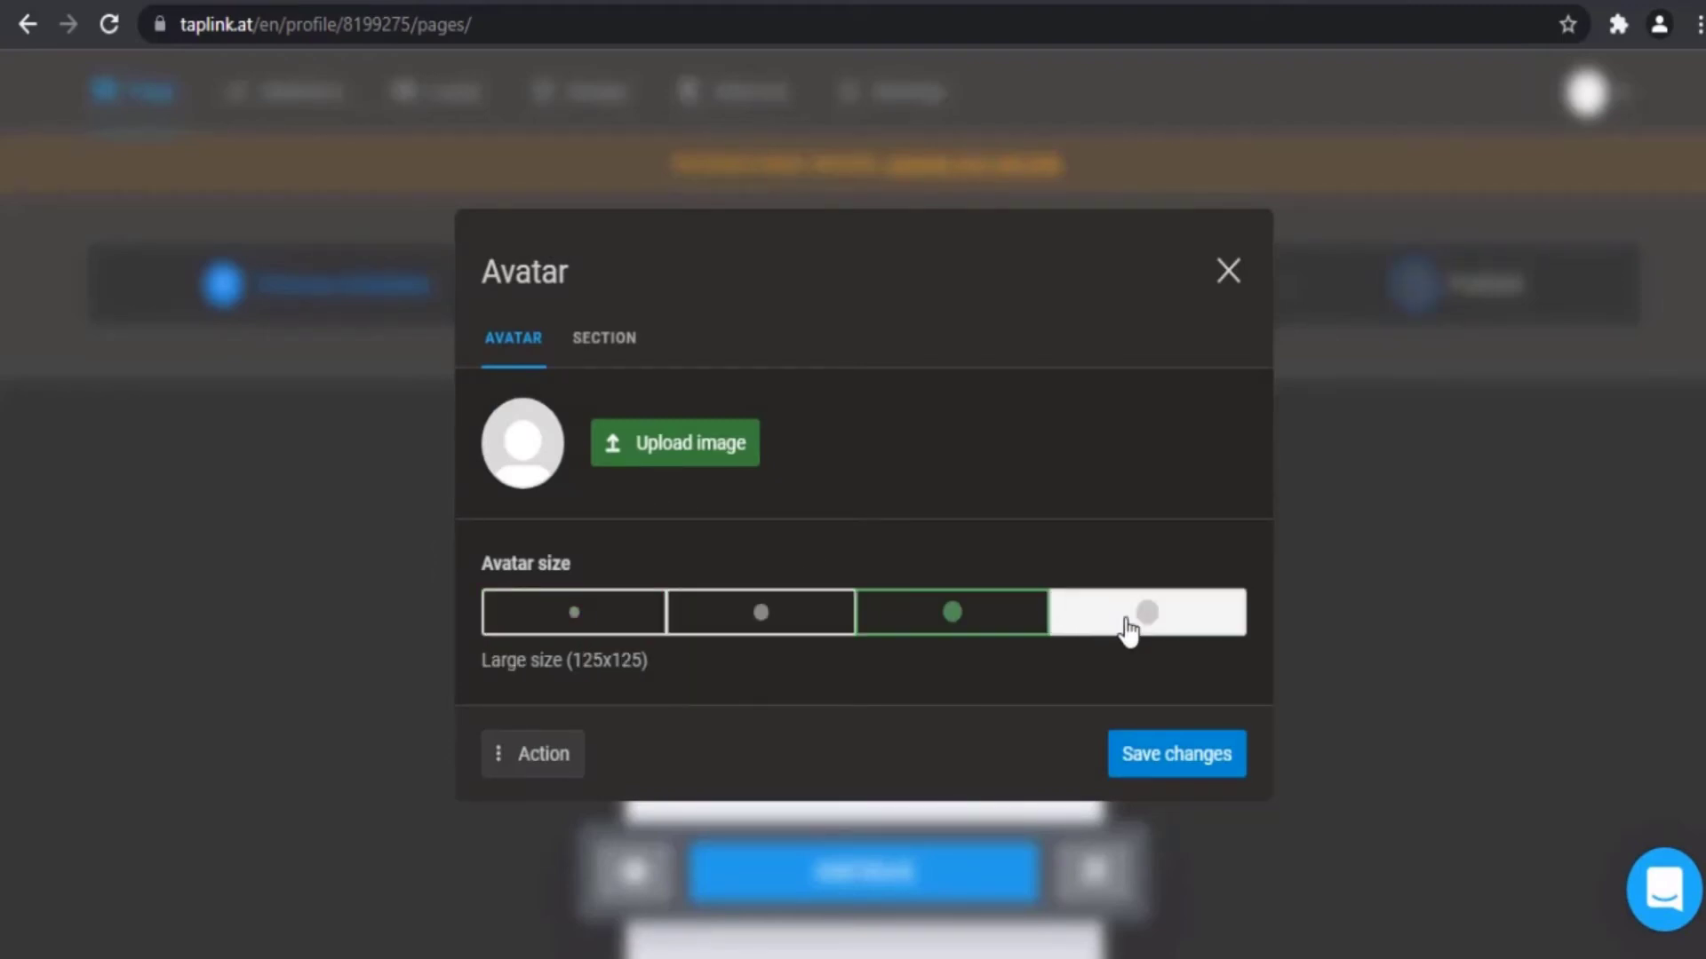
left_click(1130, 626)
left_click(622, 617)
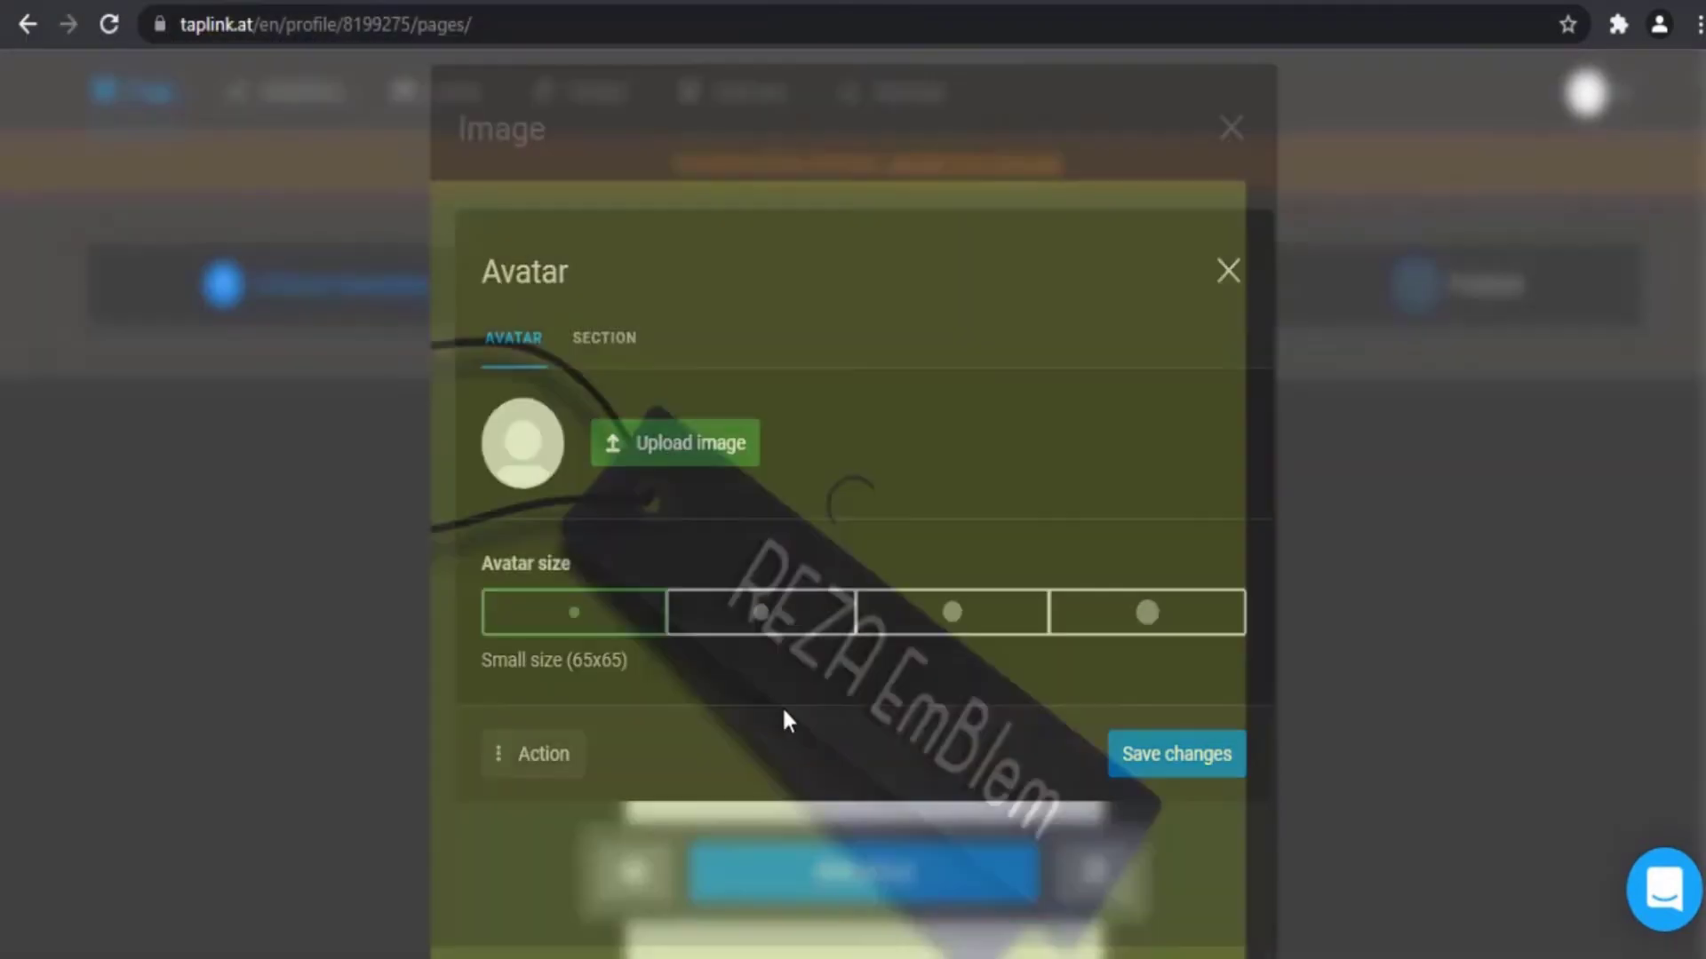
Step: Crop and confirm the 'REZA EmBlem' green tag logo as the avatar image
scroll(1013, 684, "down", 3)
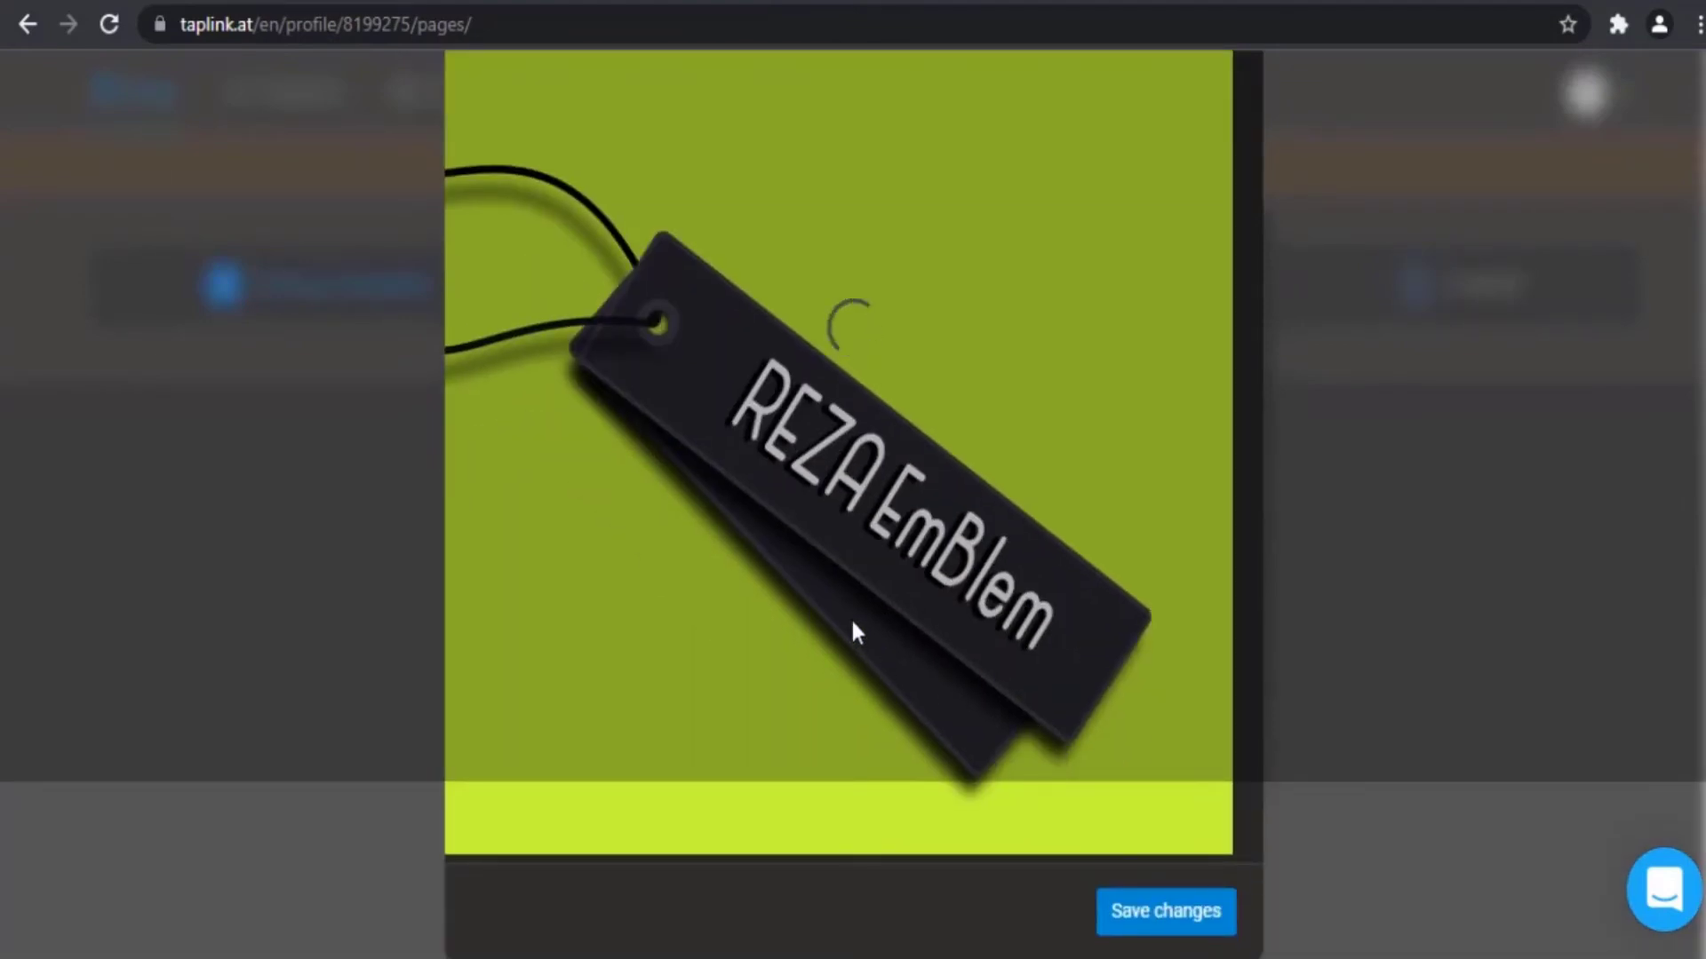
scroll(915, 644, "up", 3)
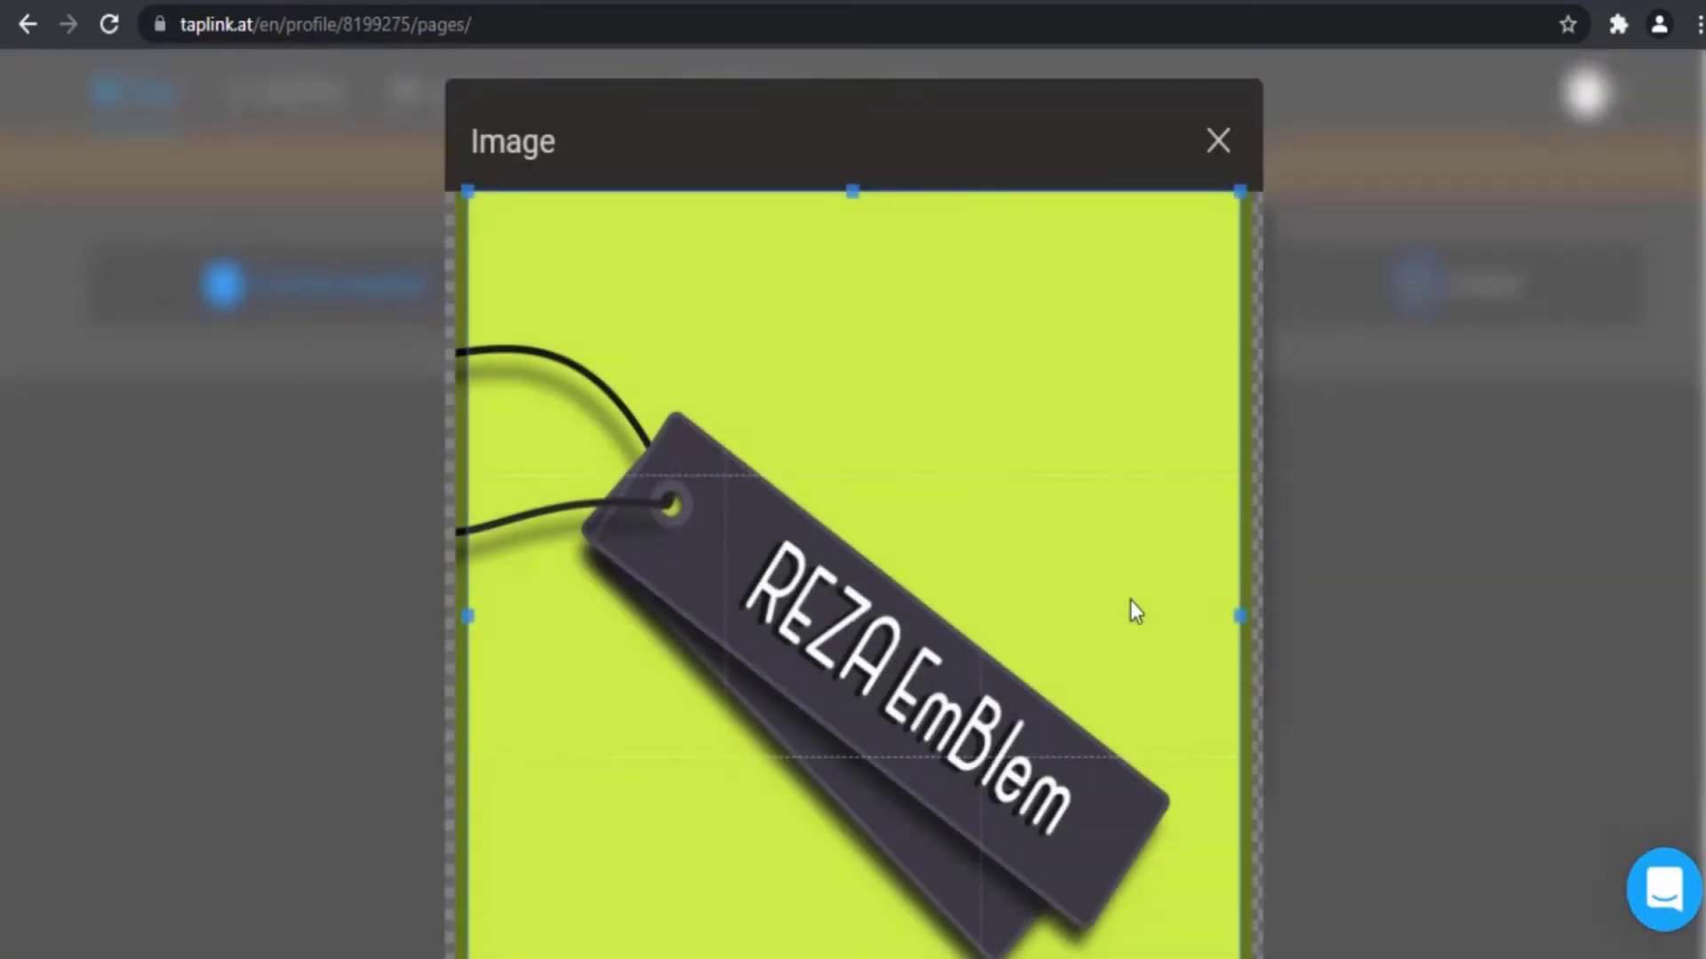
scroll(1077, 518, "down", 3)
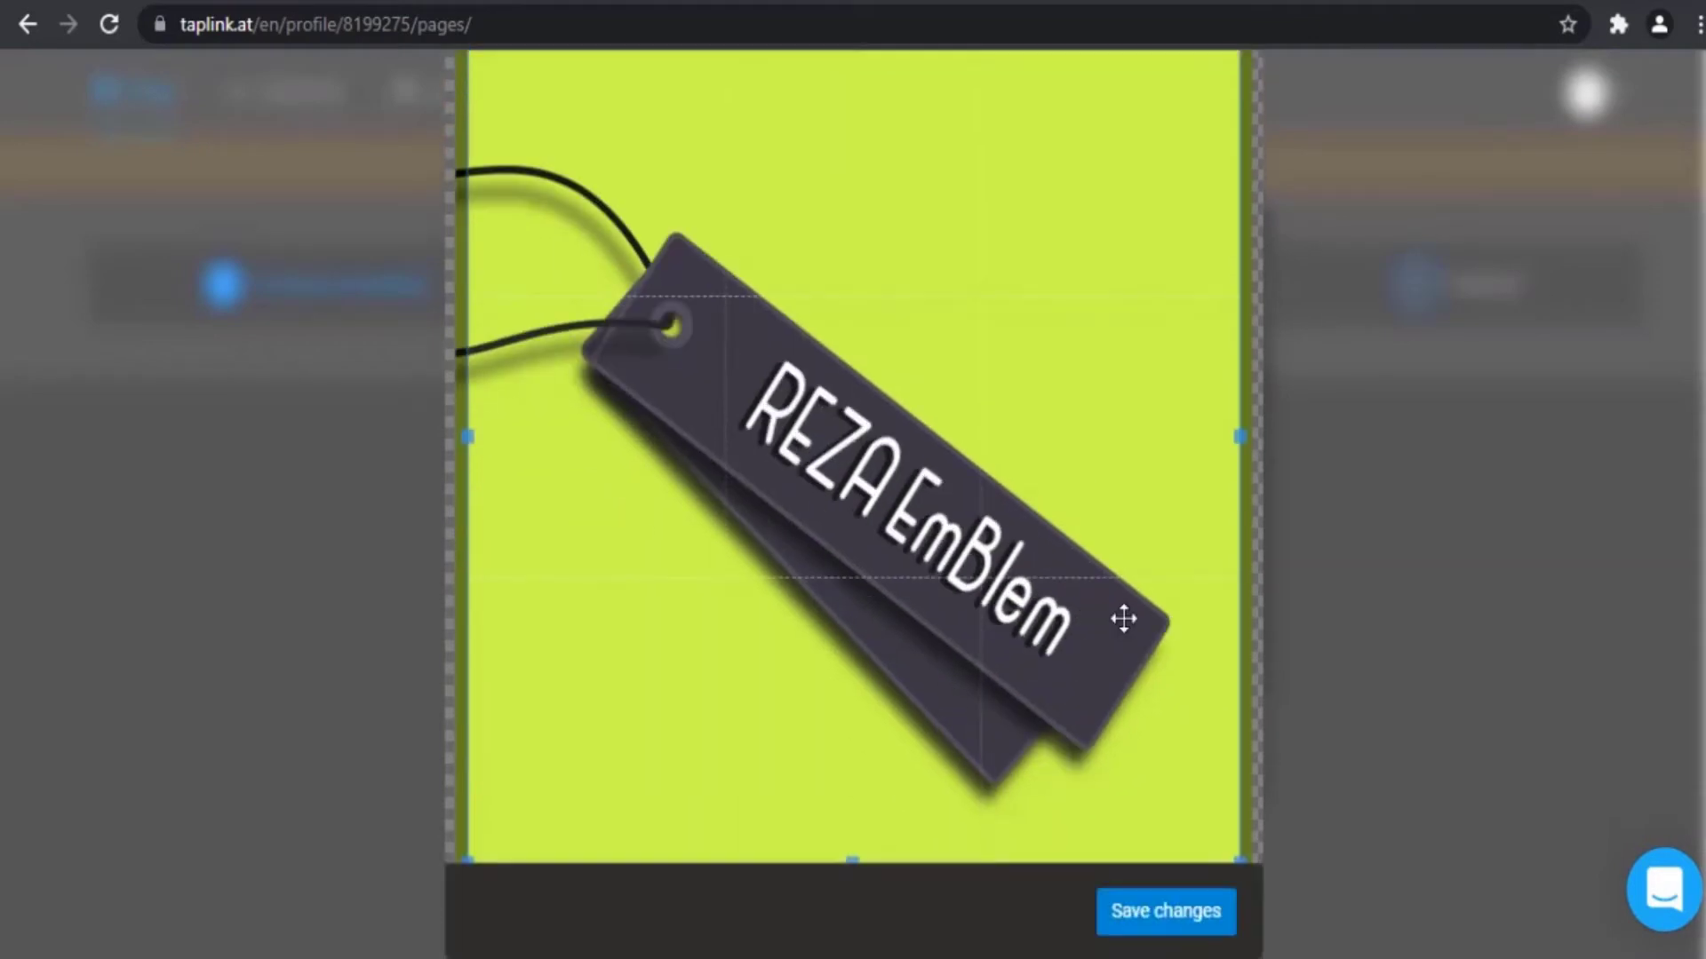
left_click(1165, 915)
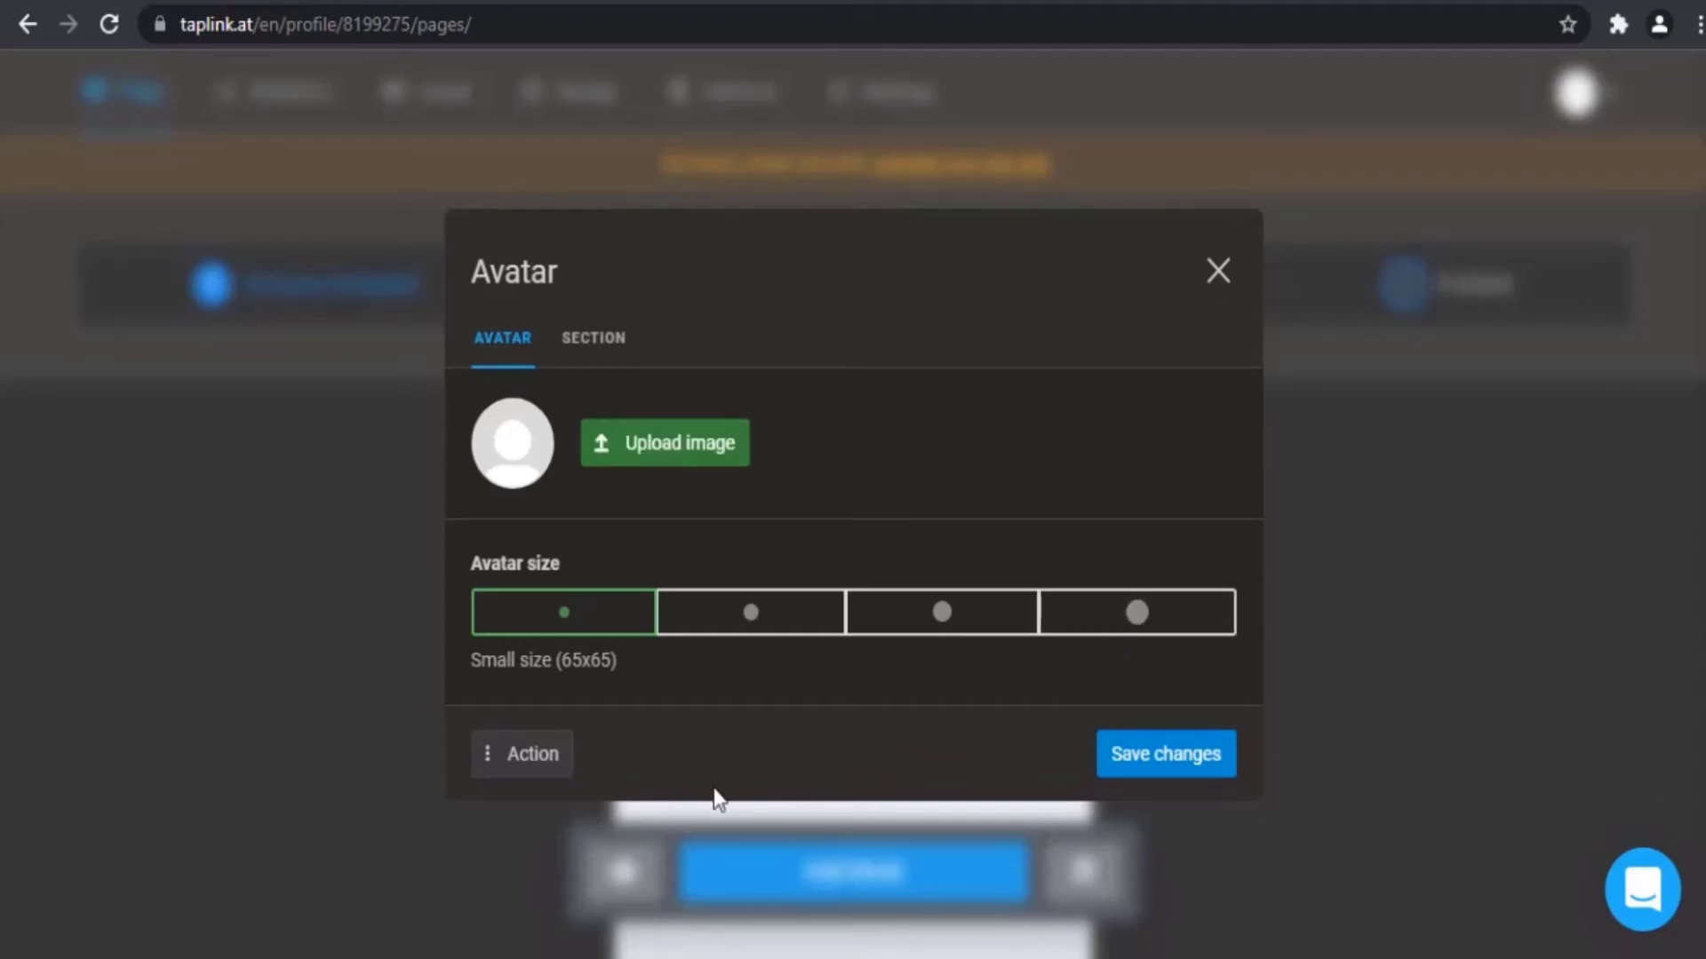
left_click(533, 758)
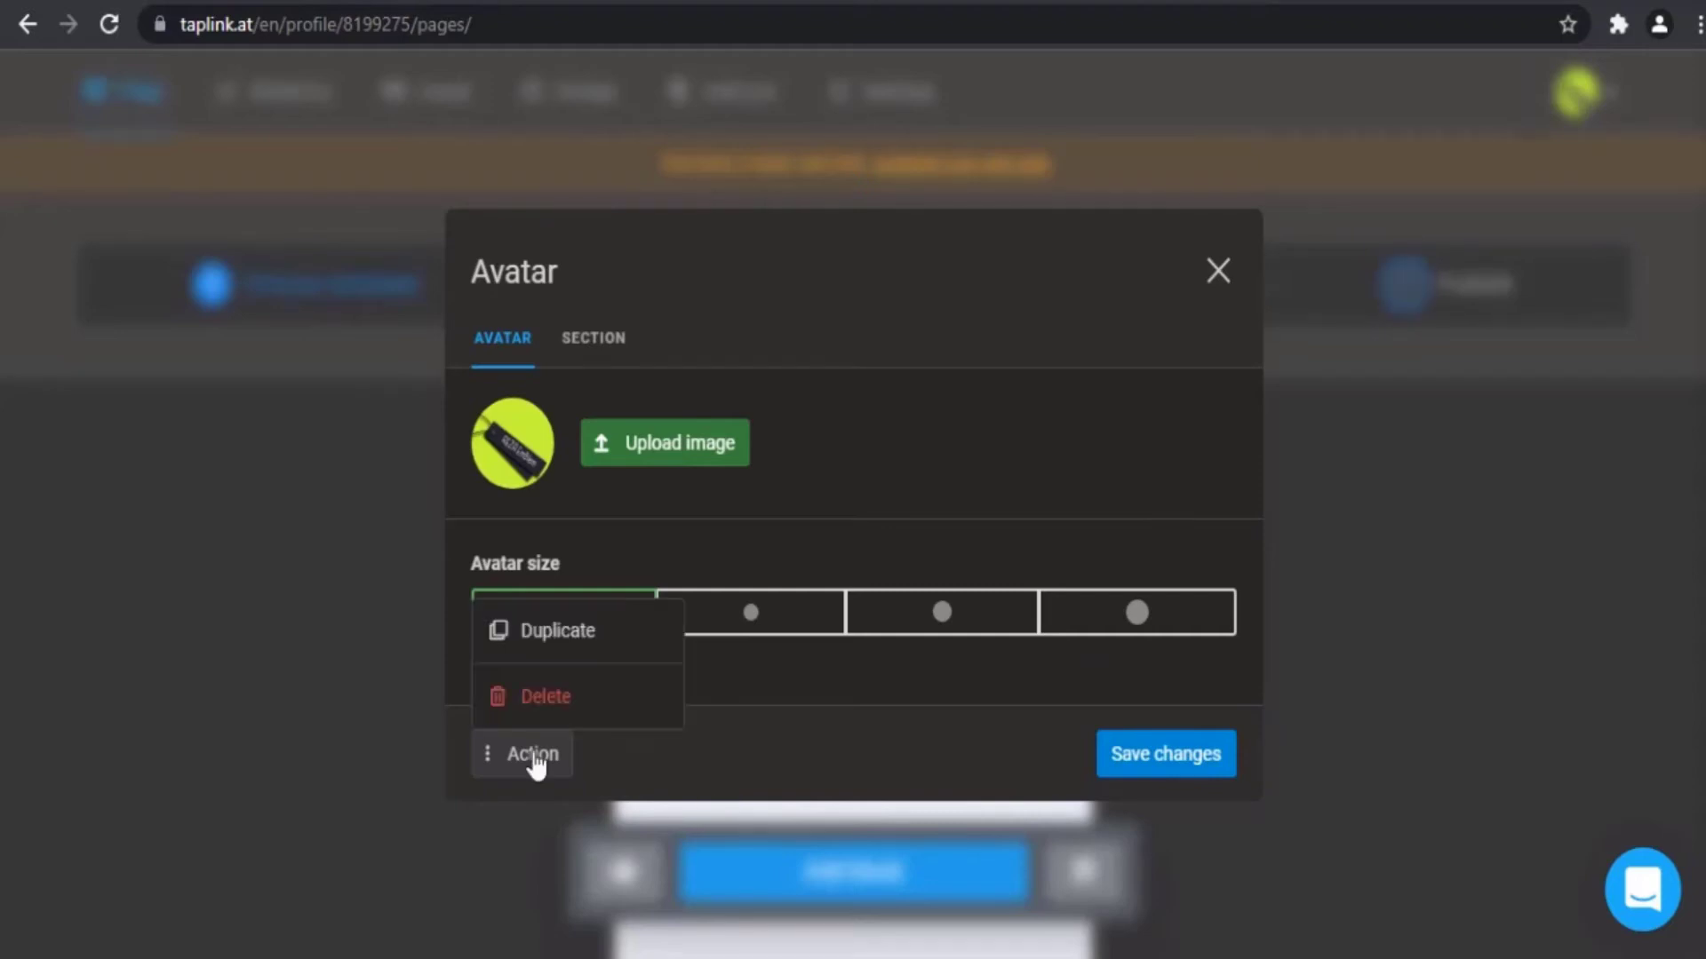
Step: Save the Avatar block so the round logo sits atop the page
left_click(1133, 766)
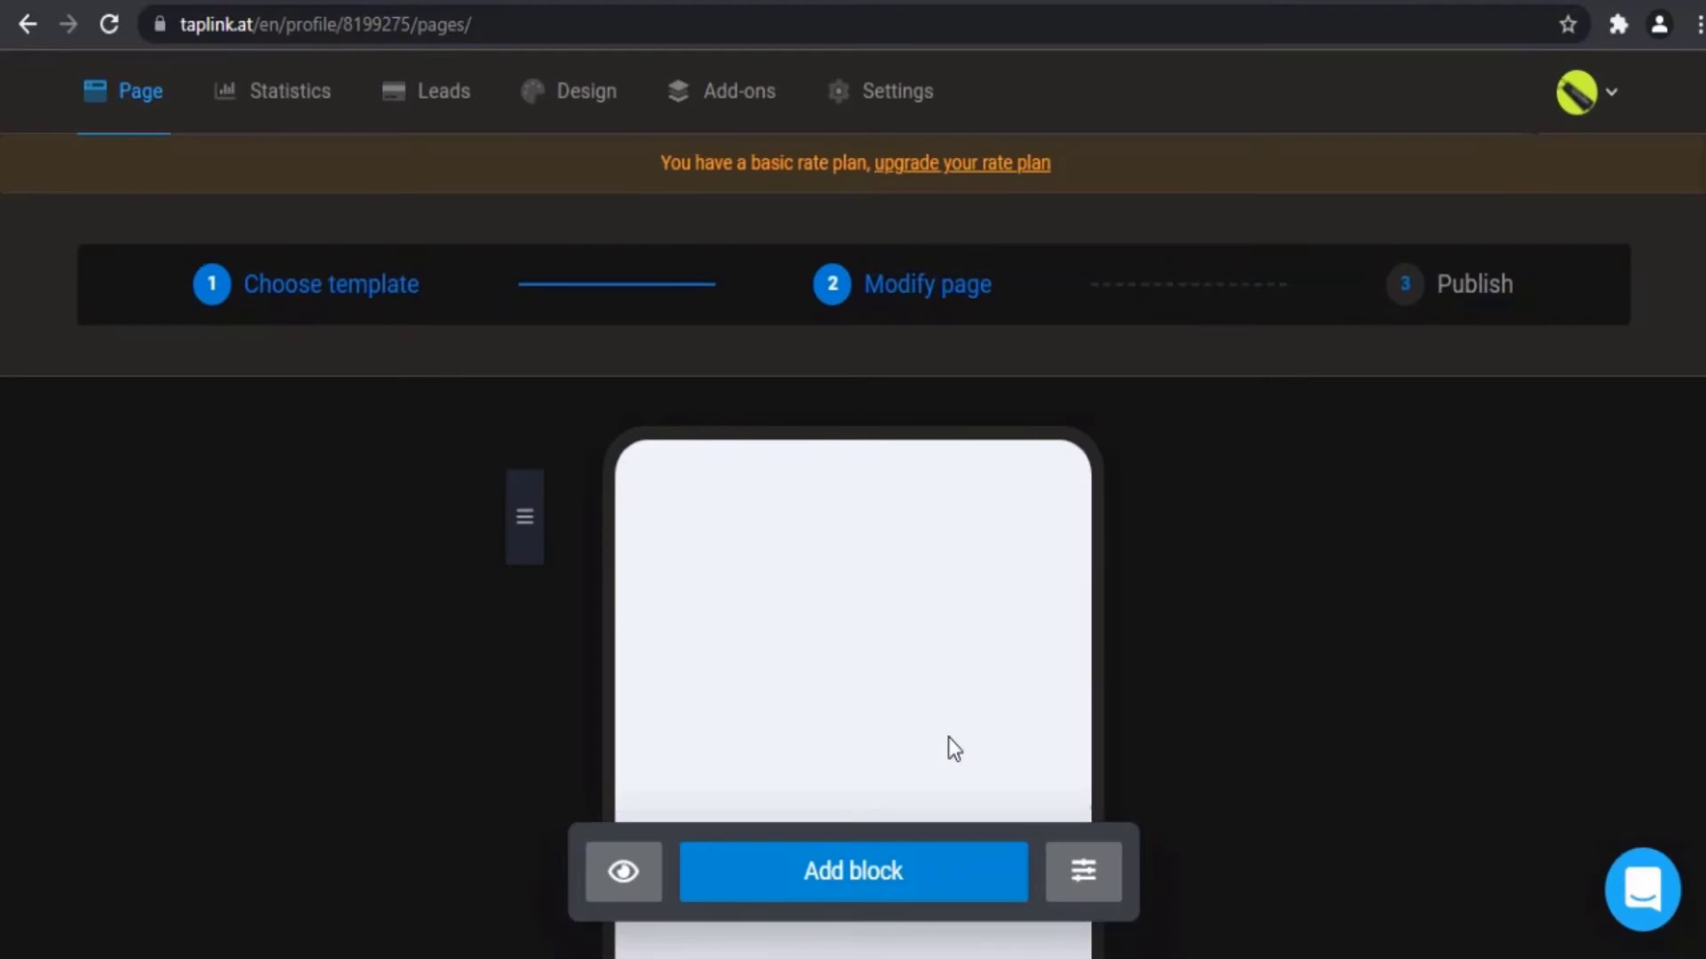
scroll(1181, 728, "down", 2)
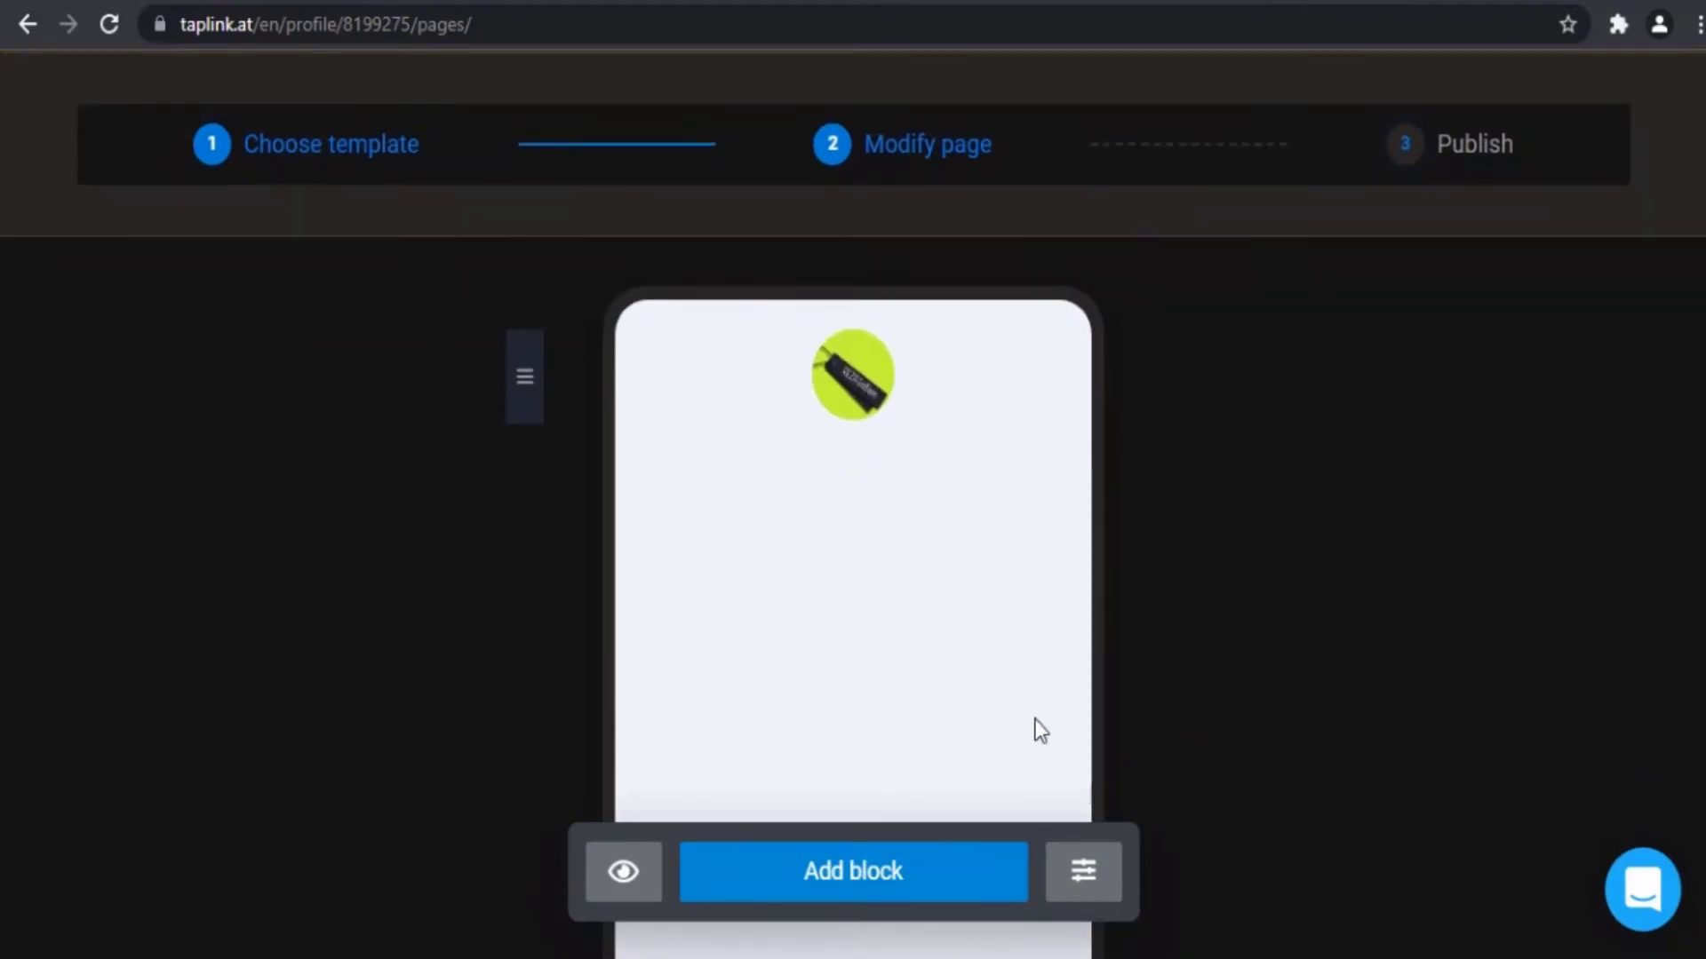
scroll(1163, 728, "down", 5)
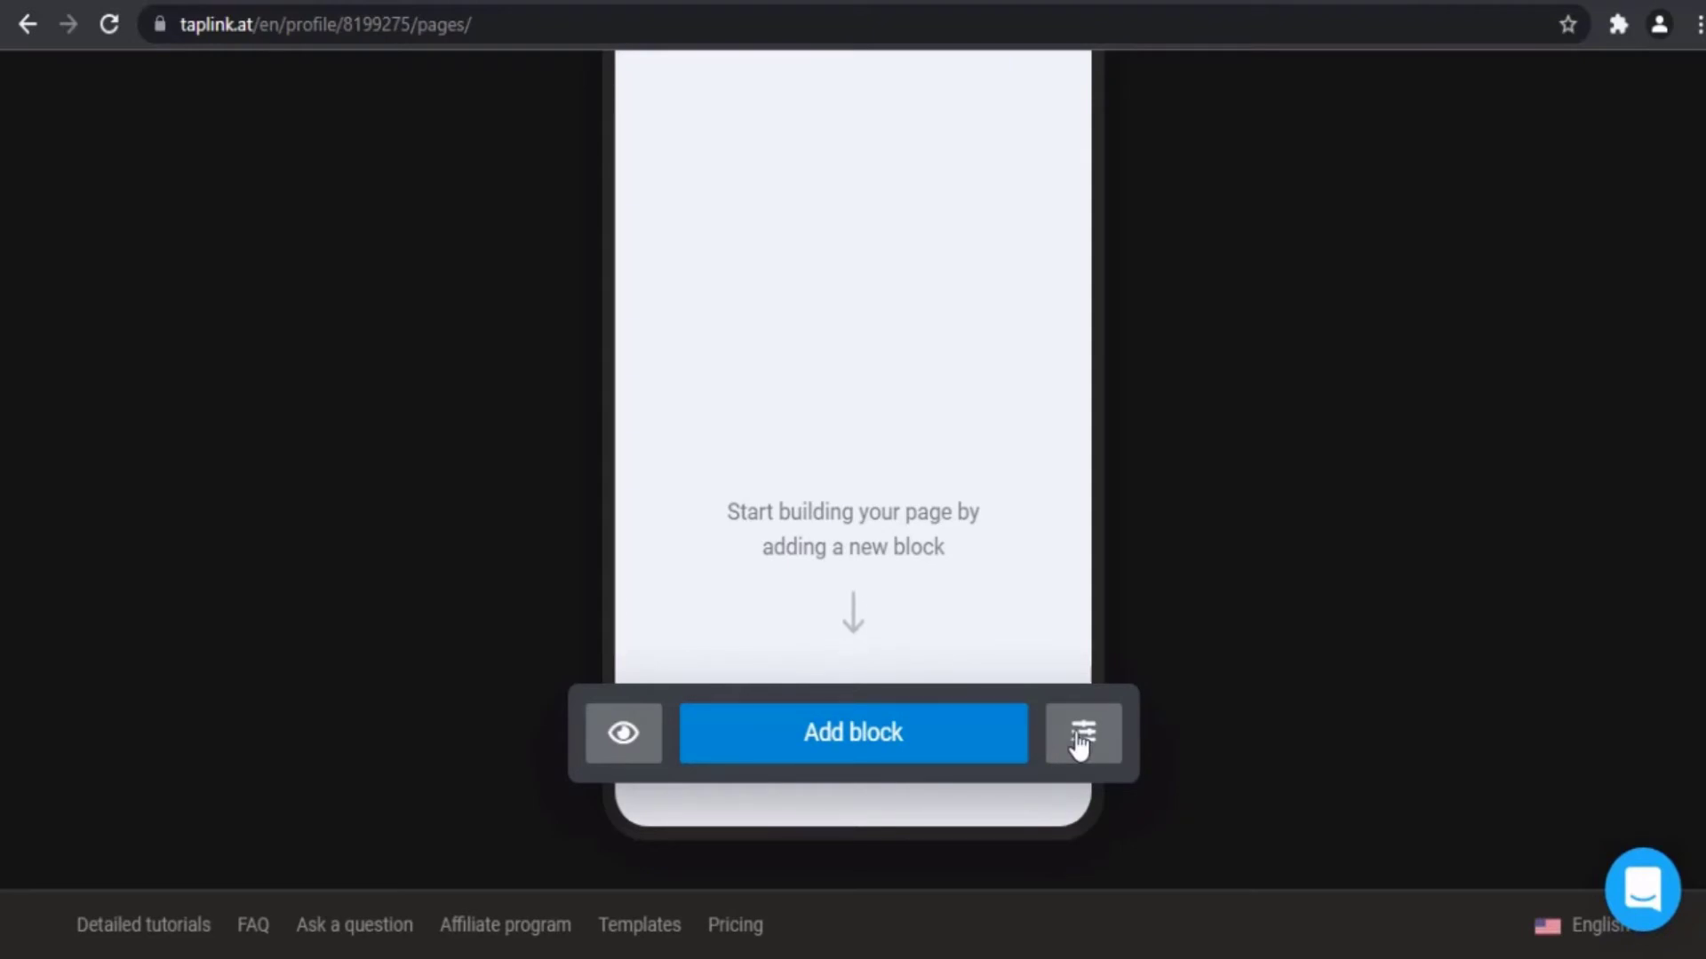
Step: Switch the page Display mode to Desktop, then back to Phone
left_click(1075, 746)
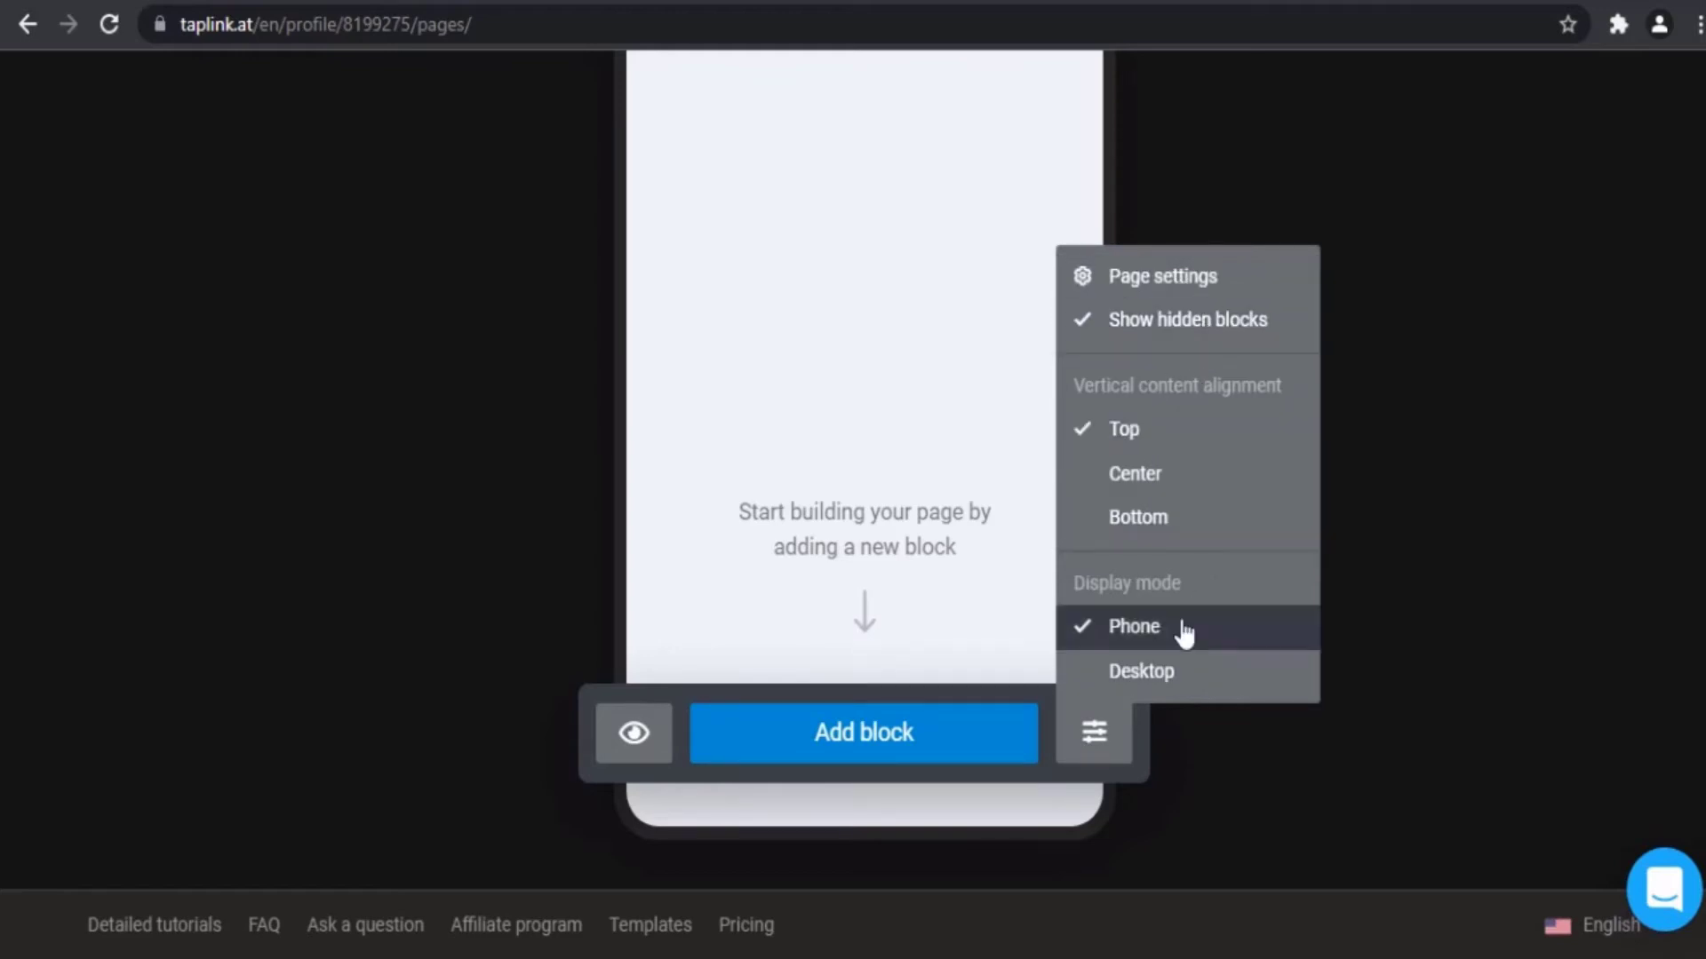
left_click(1185, 677)
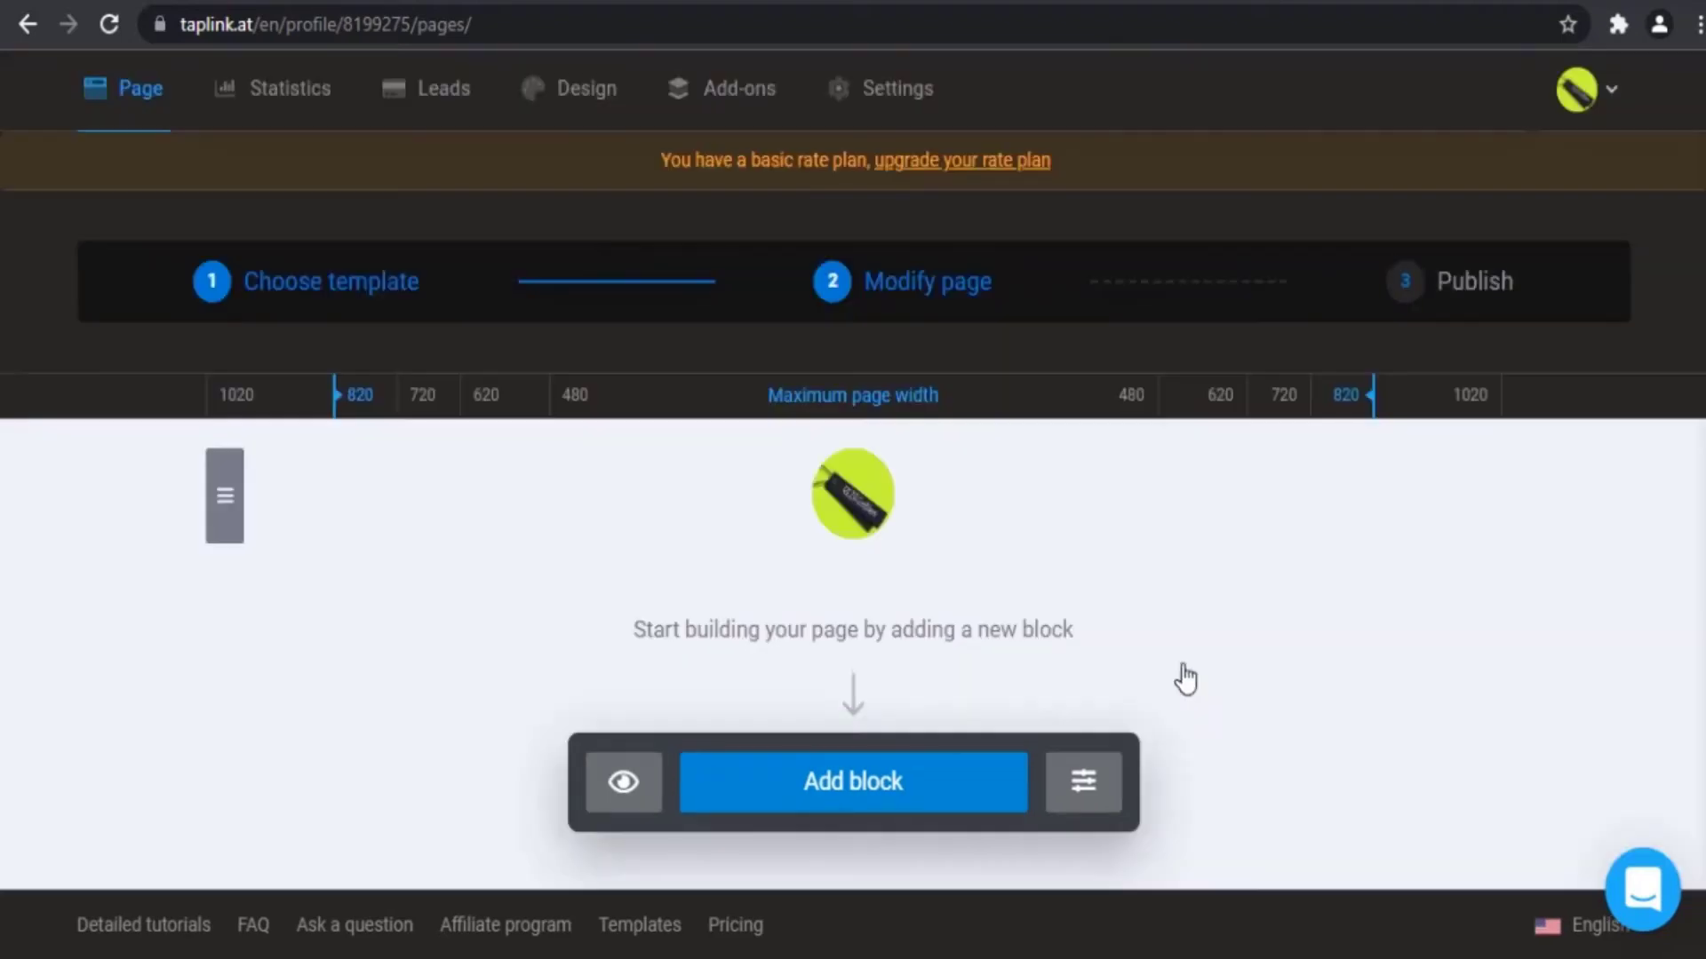
left_click(1097, 780)
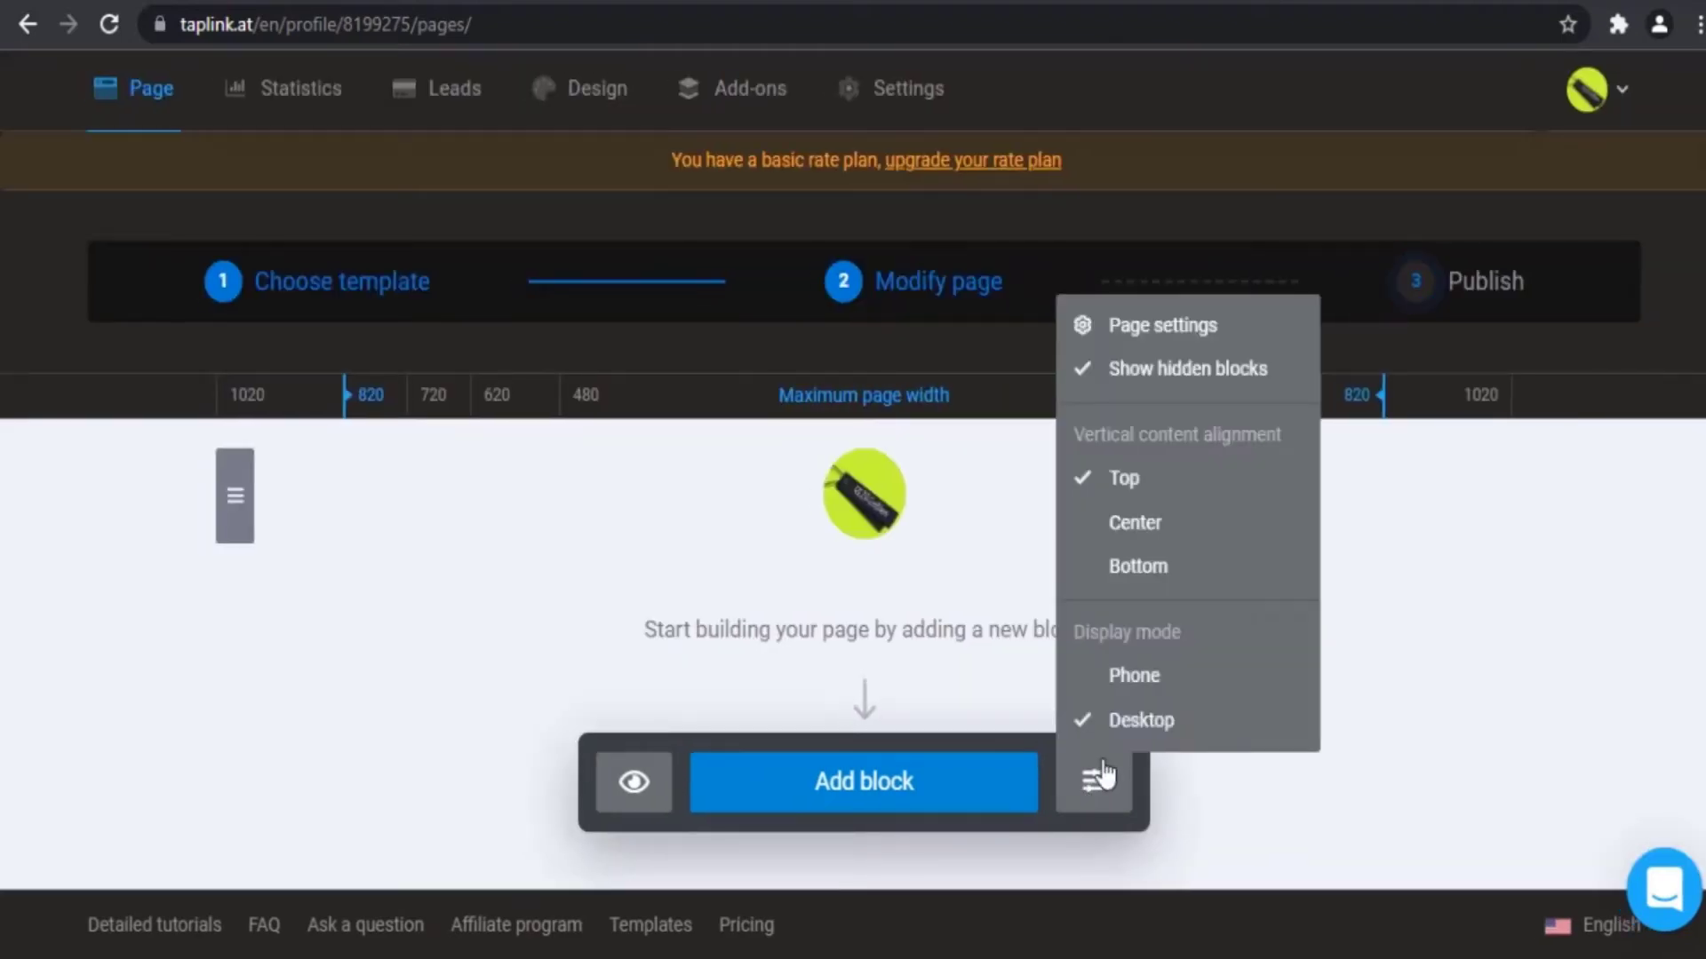
left_click(1135, 676)
Step: Add a second Avatar block with the same green logo and save it
scroll(1187, 632, "down", 3)
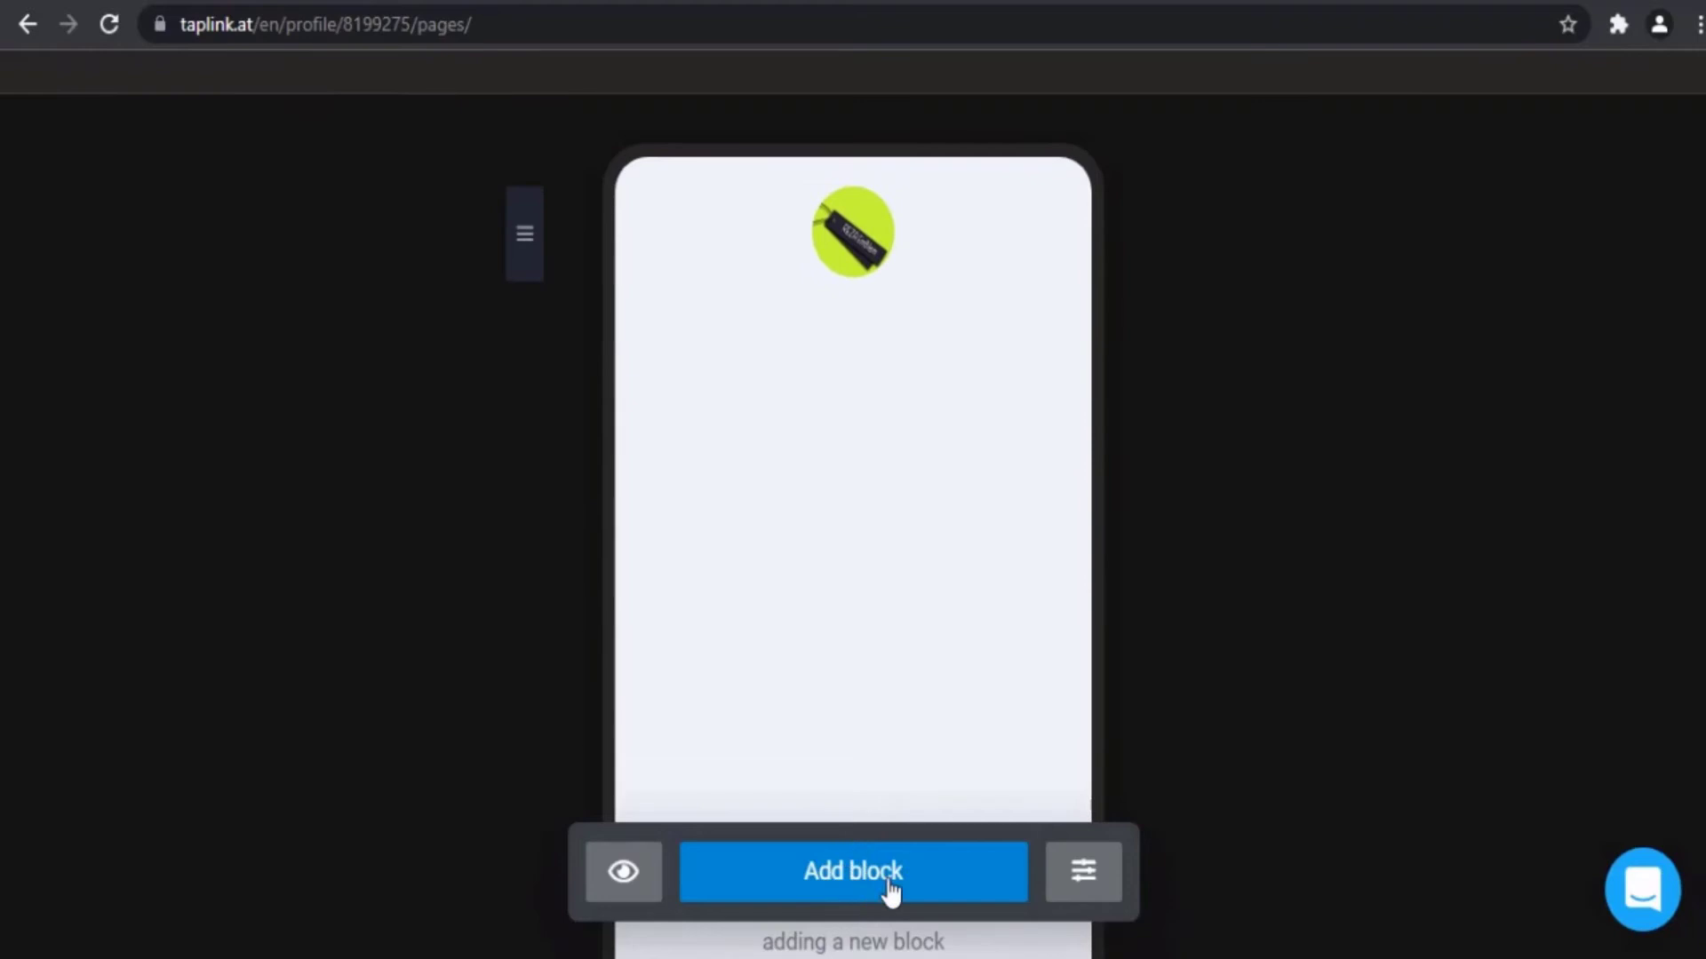
left_click(882, 884)
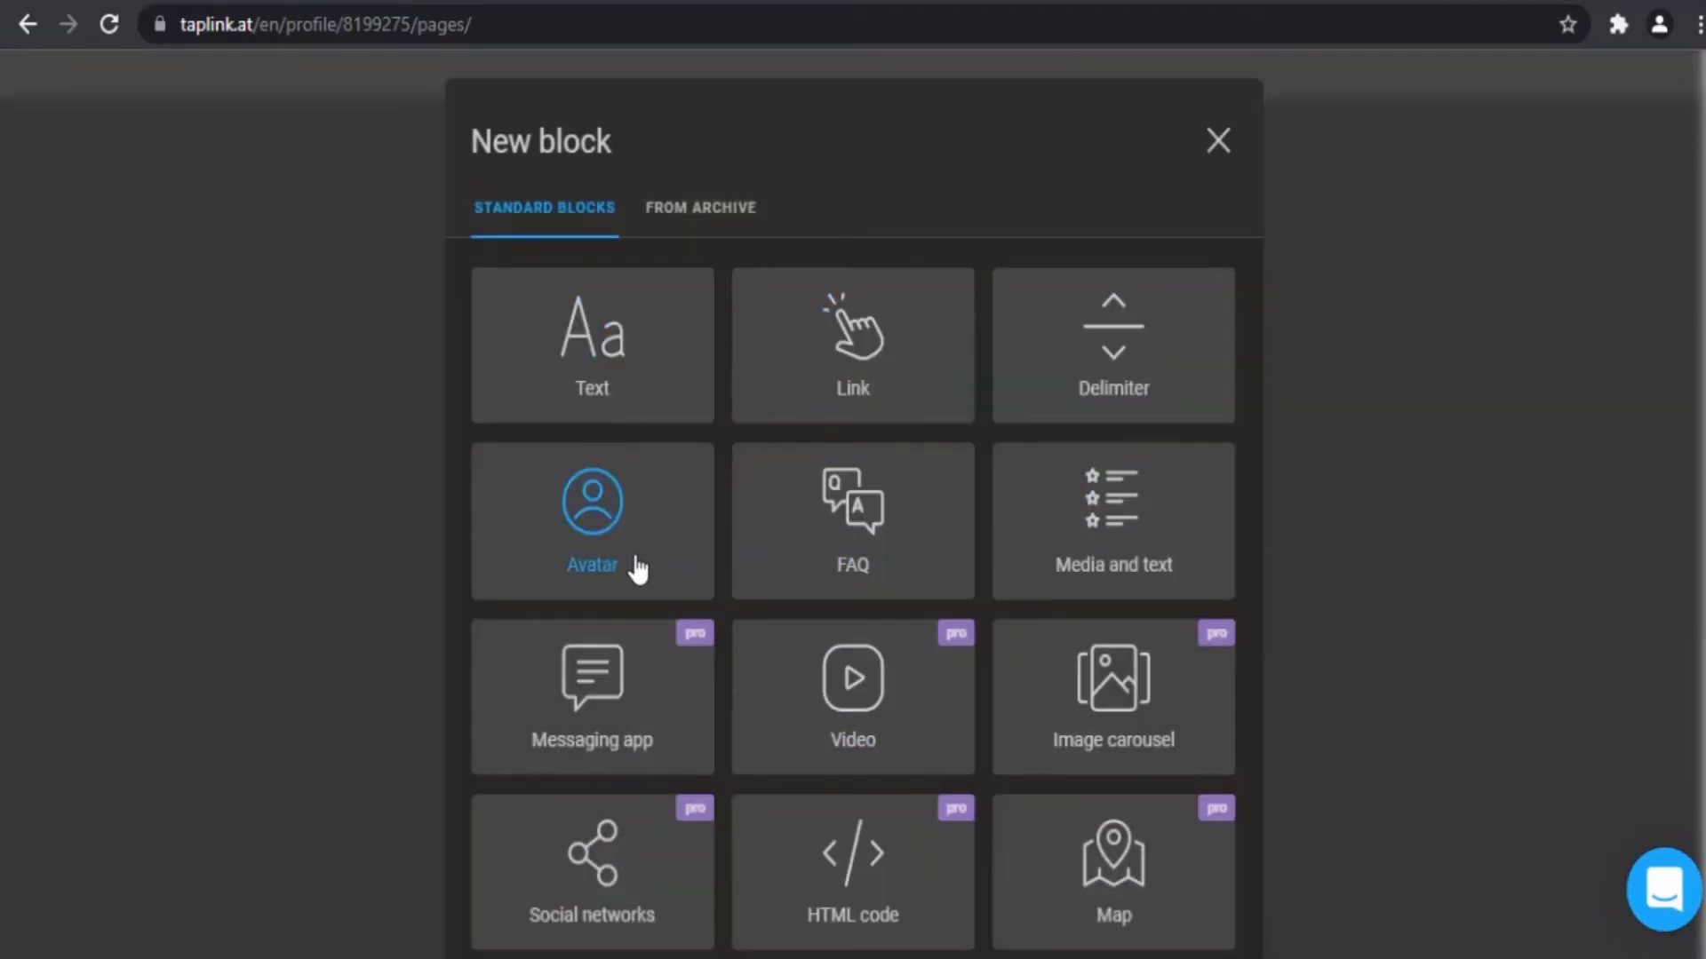
scroll(1106, 533, "down", 3)
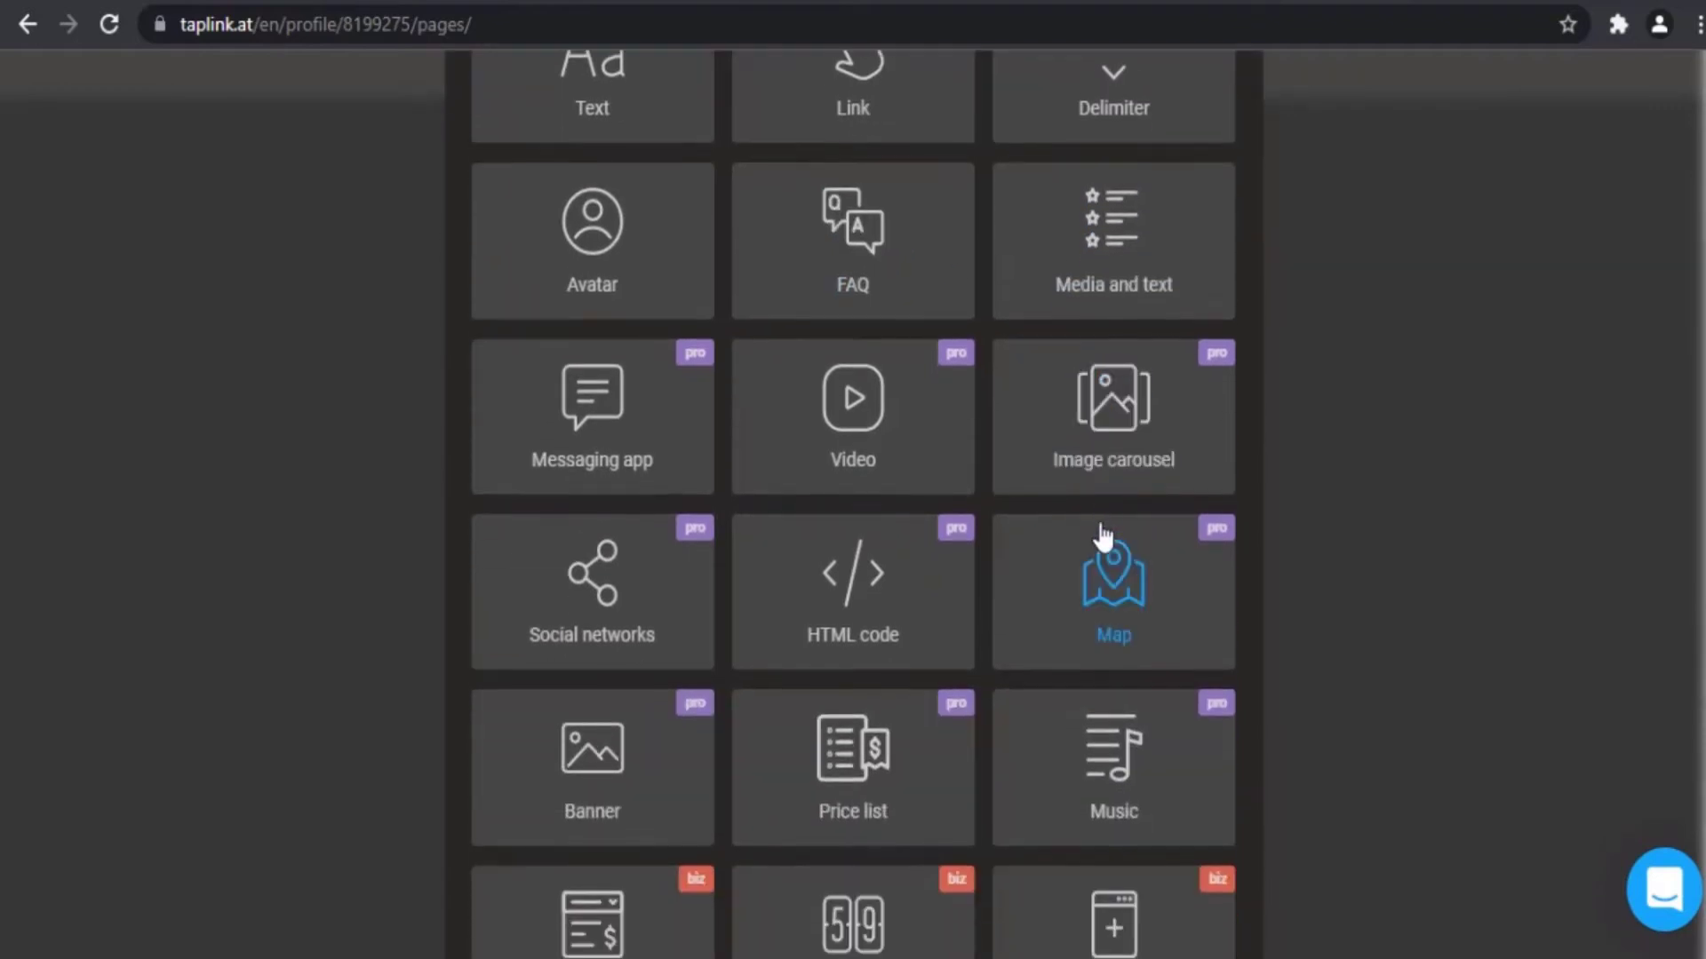
scroll(1101, 537, "down", 2)
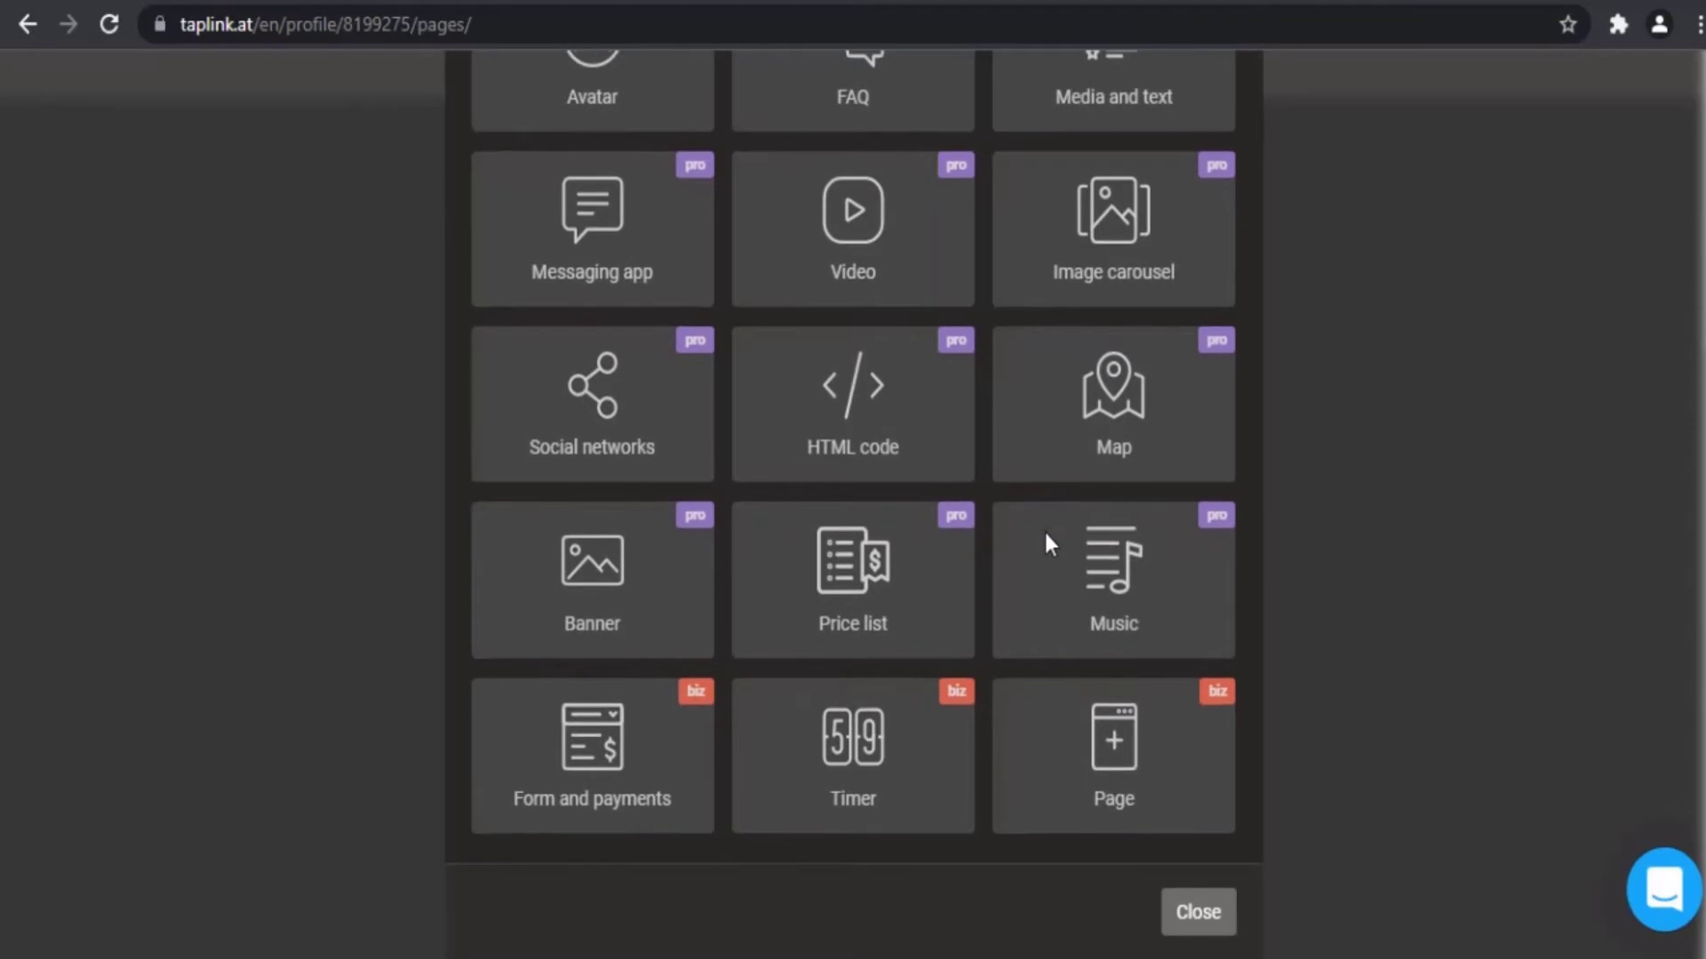
scroll(1044, 534, "up", 5)
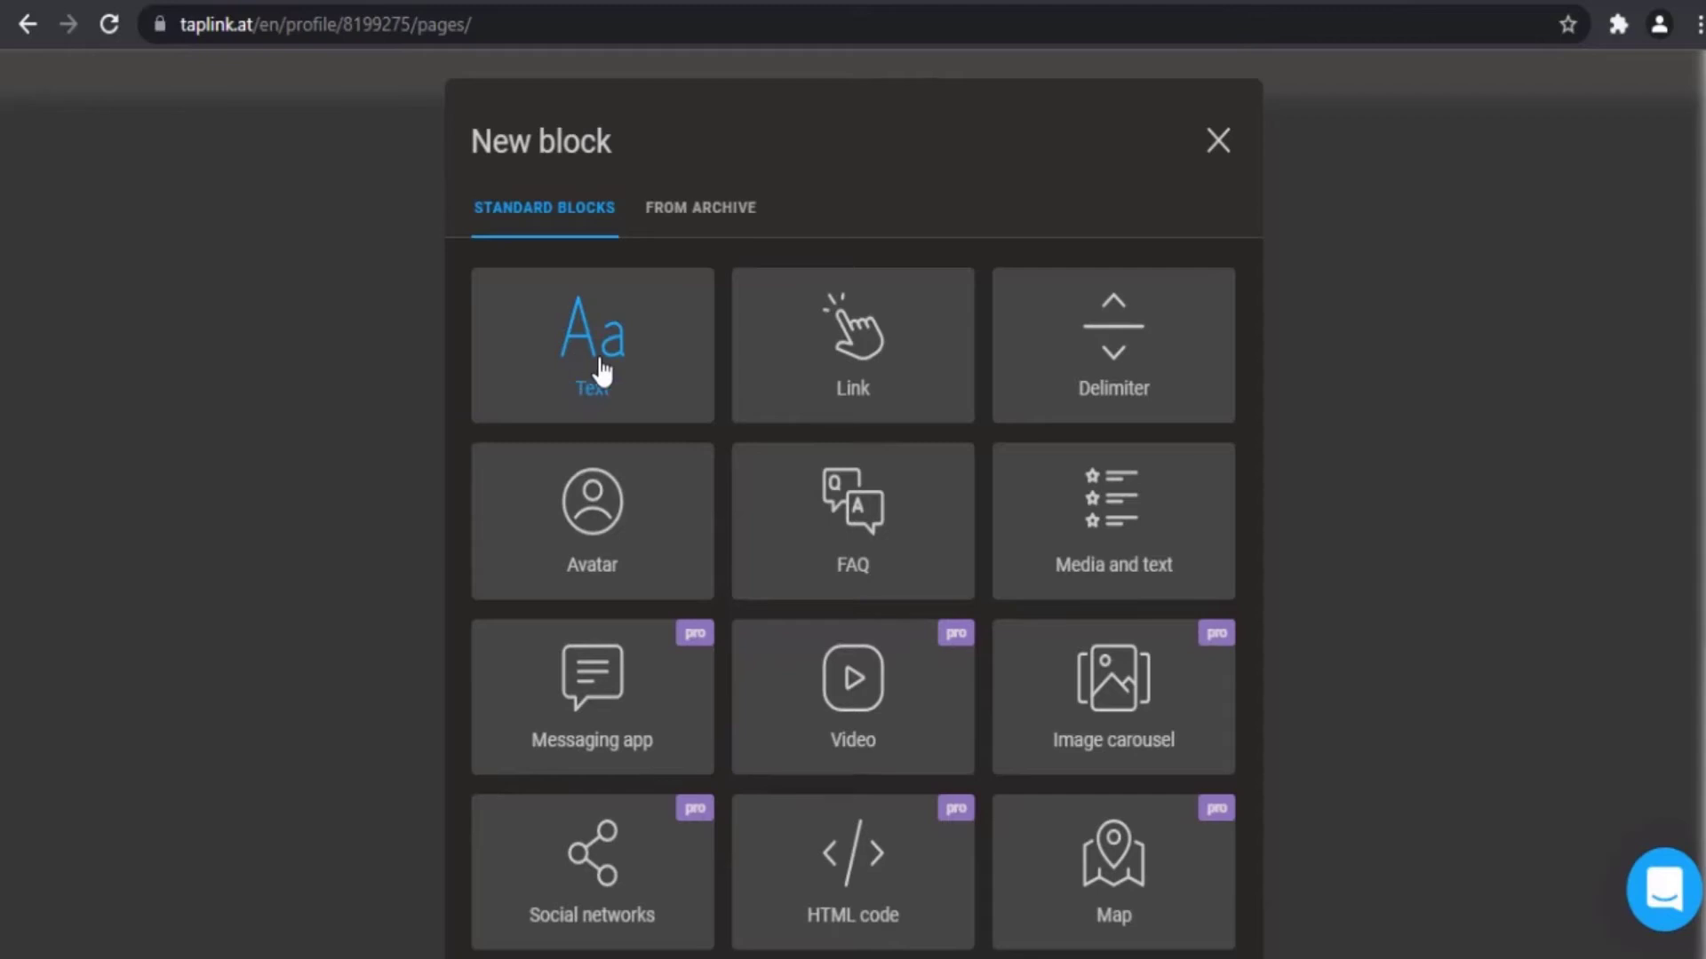
left_click(591, 546)
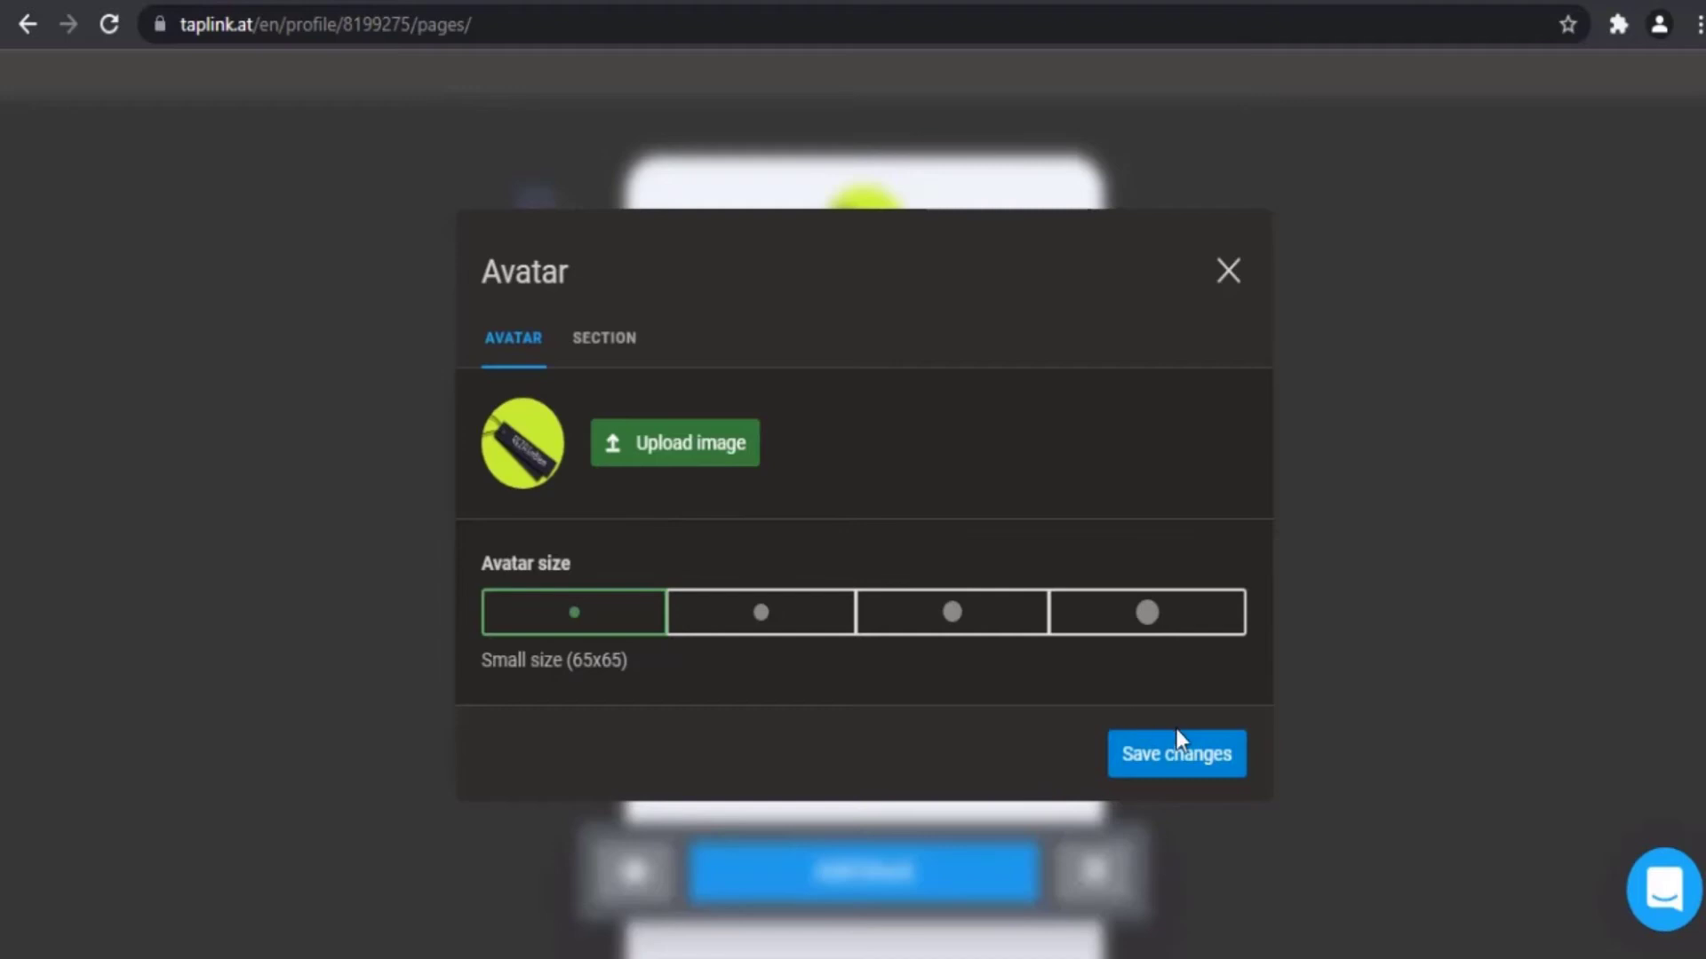
left_click(1194, 753)
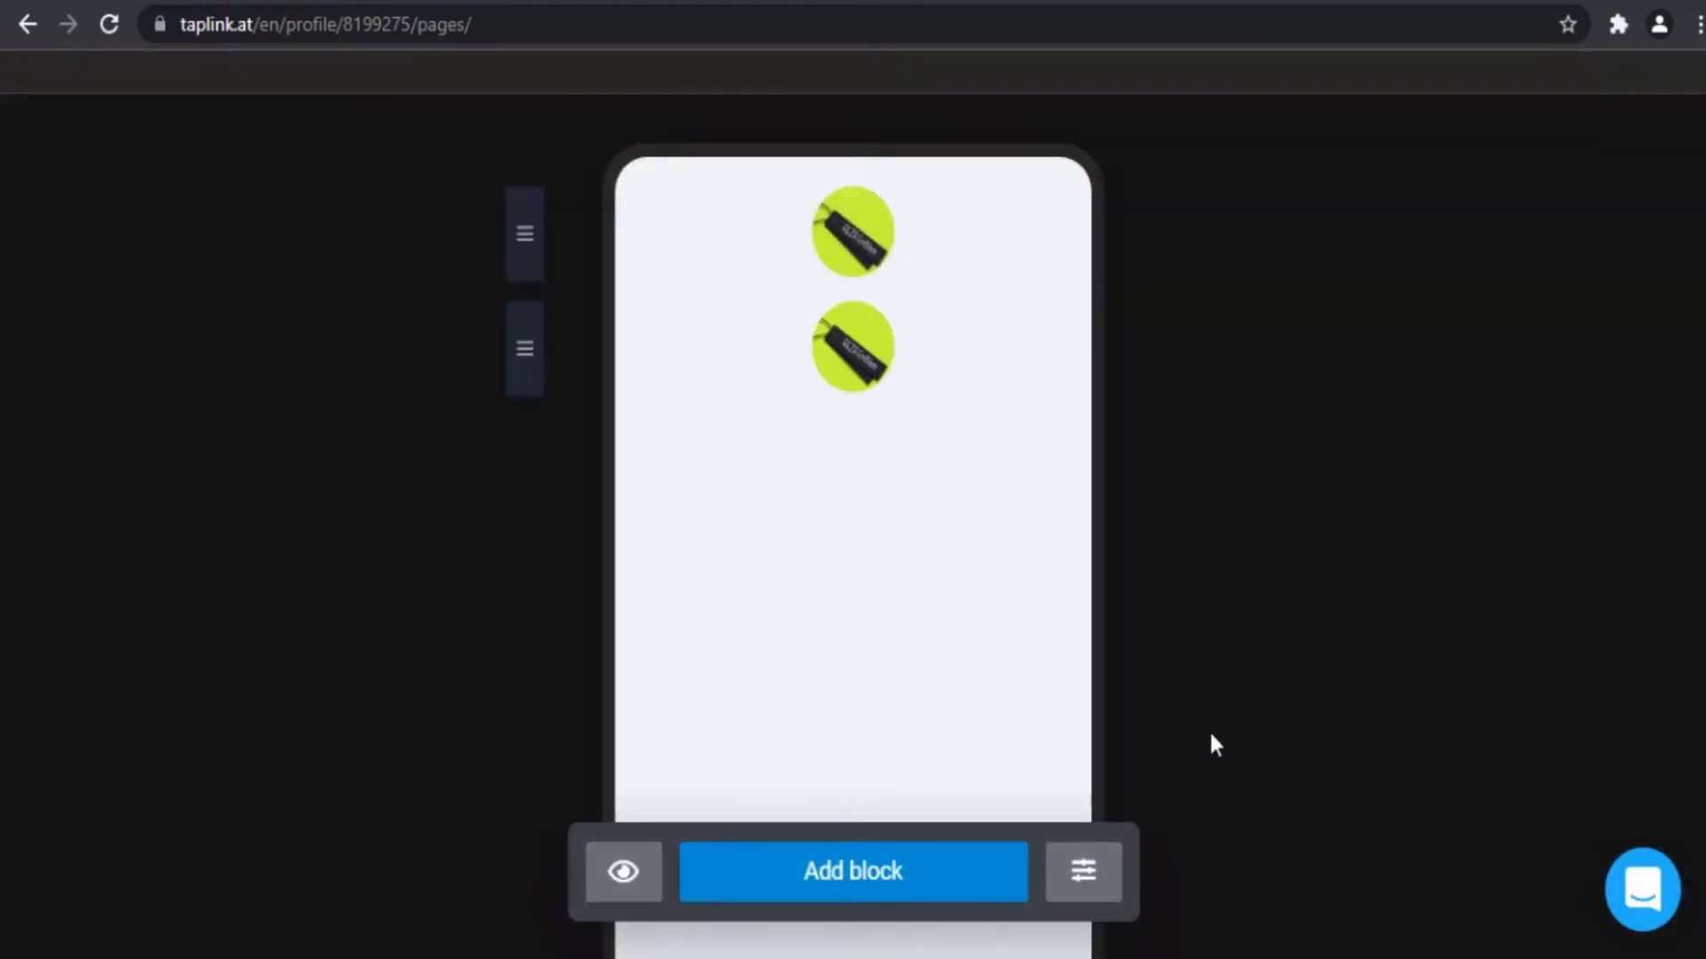
Step: Try selecting the duplicate avatar in the preview, closing a stray browser context menu
mouse_move(522, 372)
left_mouse_down()
mouse_move(659, 659)
mouse_move(529, 370)
left_mouse_up()
scroll(871, 494, "down", 3)
scroll(803, 503, "up", 4)
right_click(526, 364)
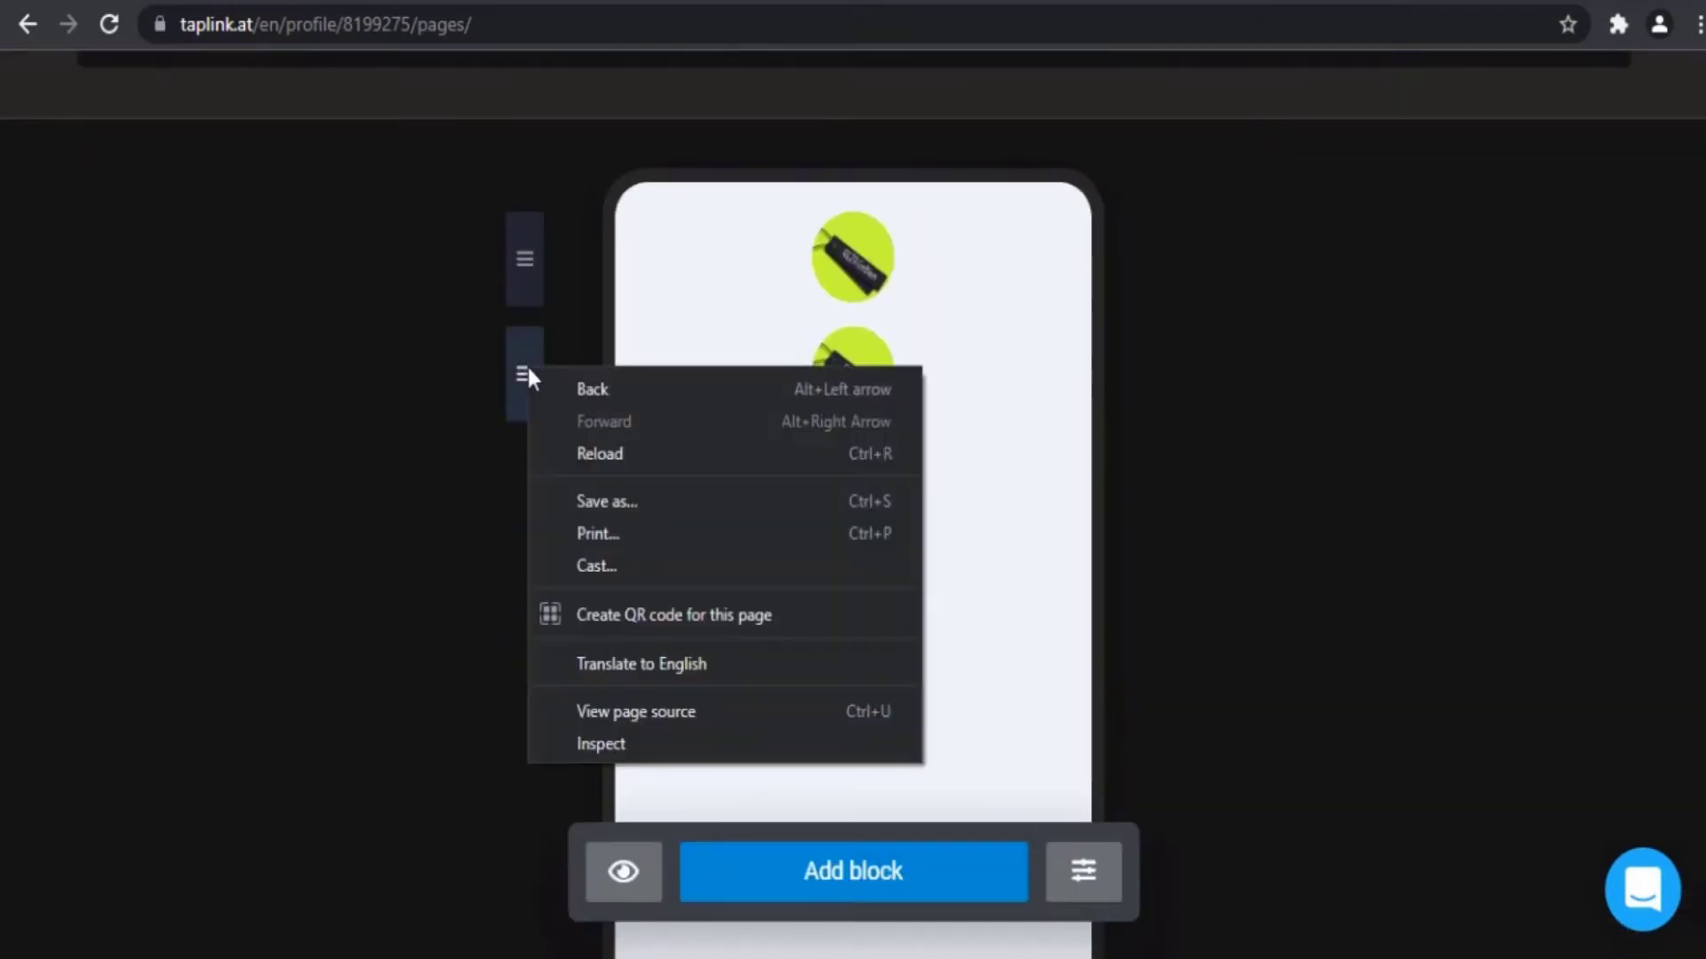
key("Escape")
left_click(1067, 891)
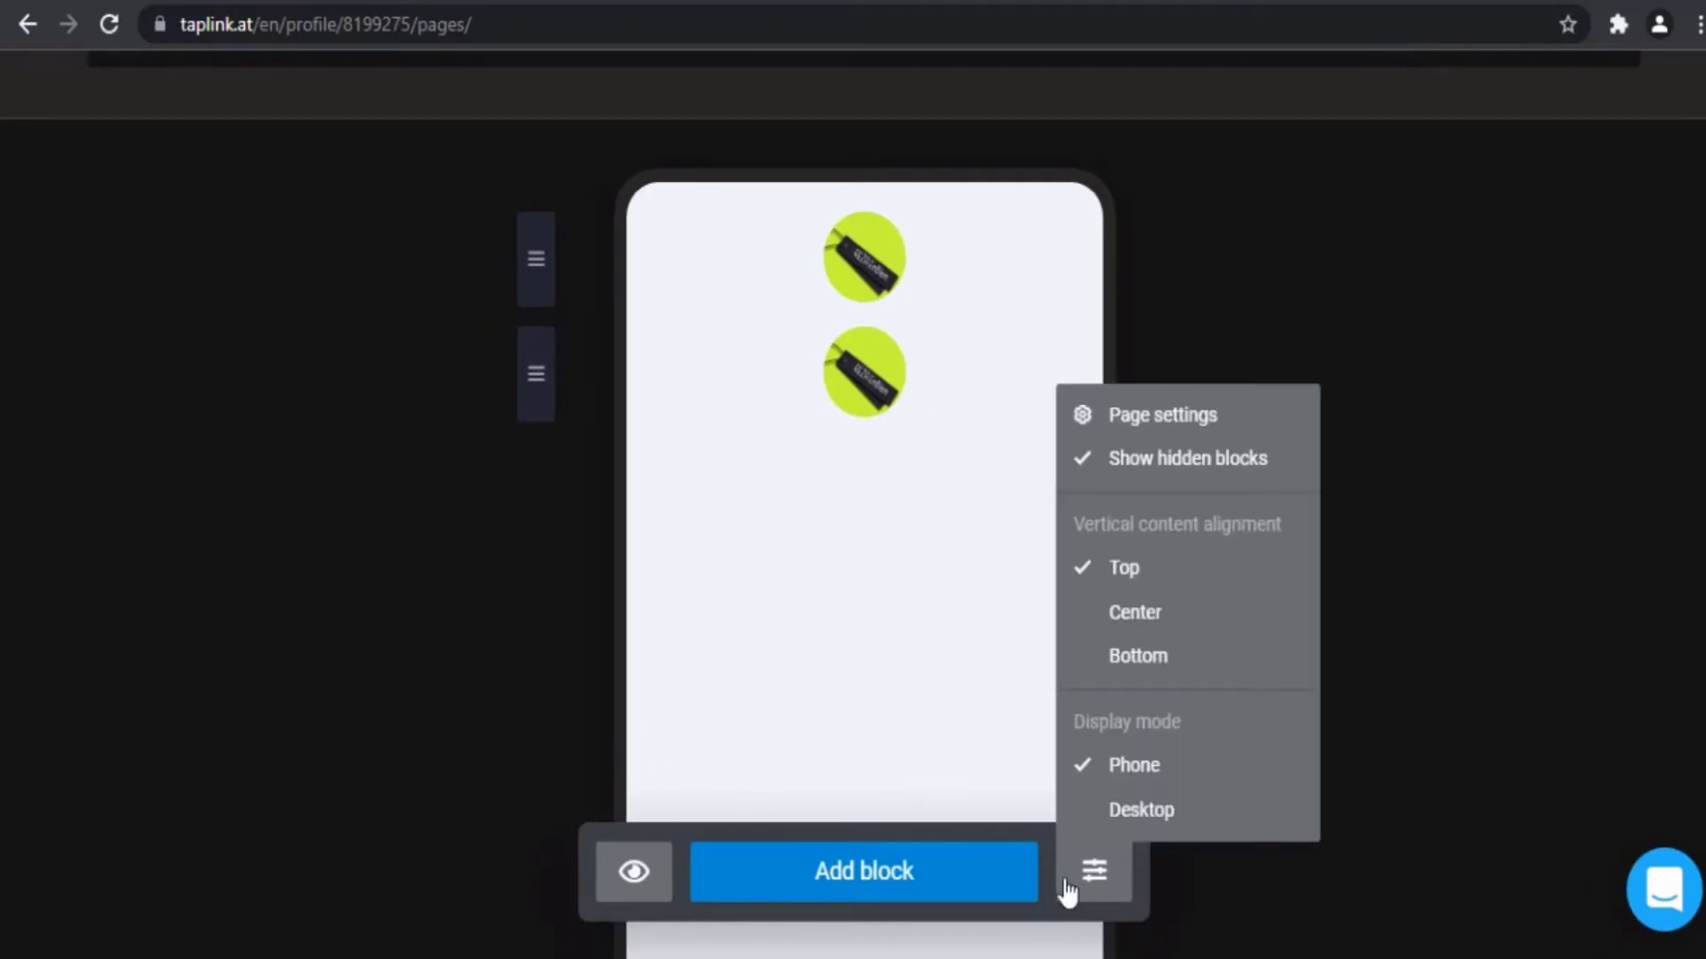
Step: Delete the duplicate second avatar via Action > Delete, then open the New block chooser
left_click(854, 373)
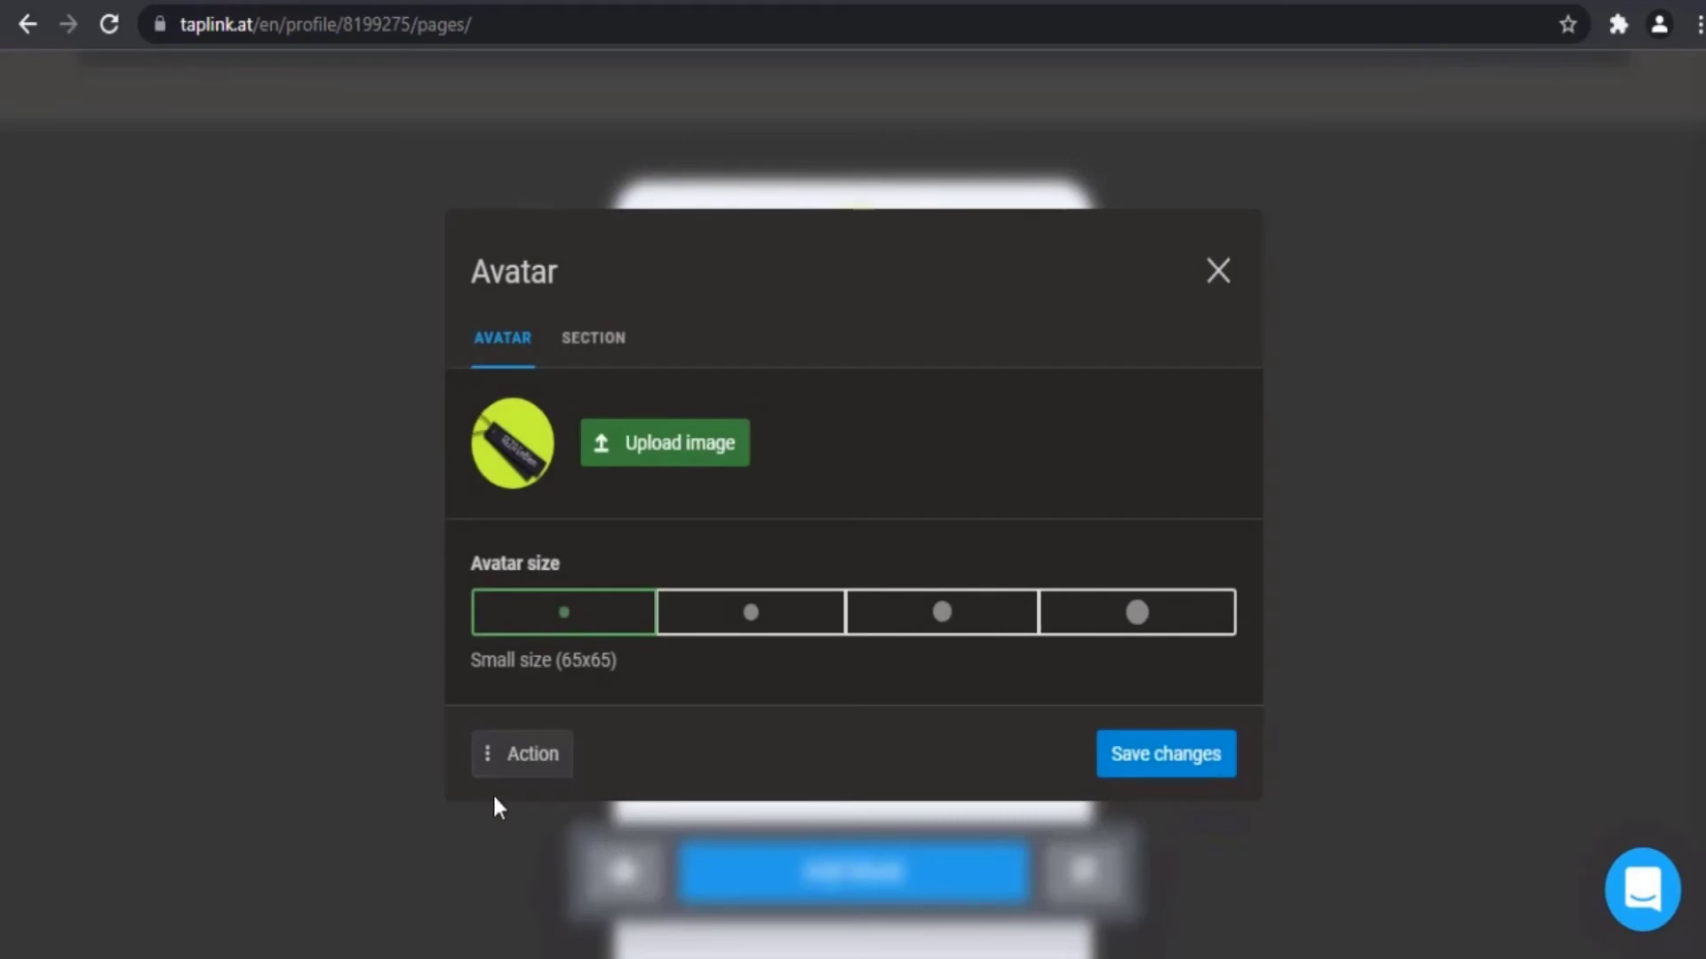
left_click(512, 764)
left_click(533, 701)
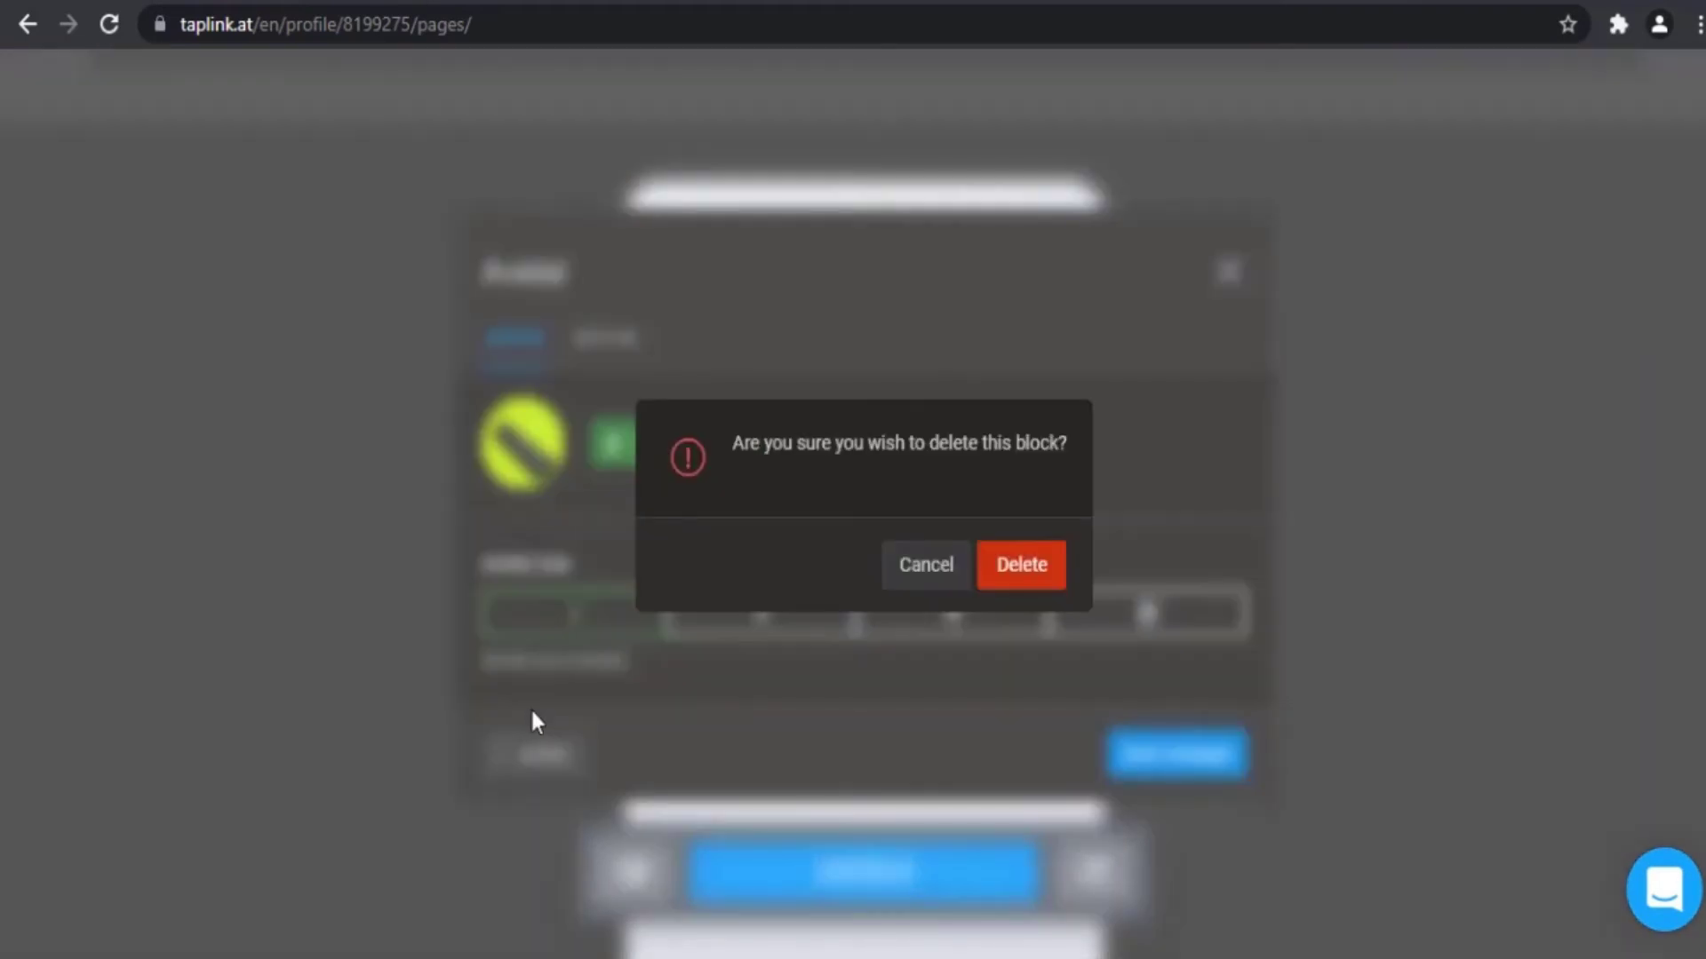
left_click(1033, 569)
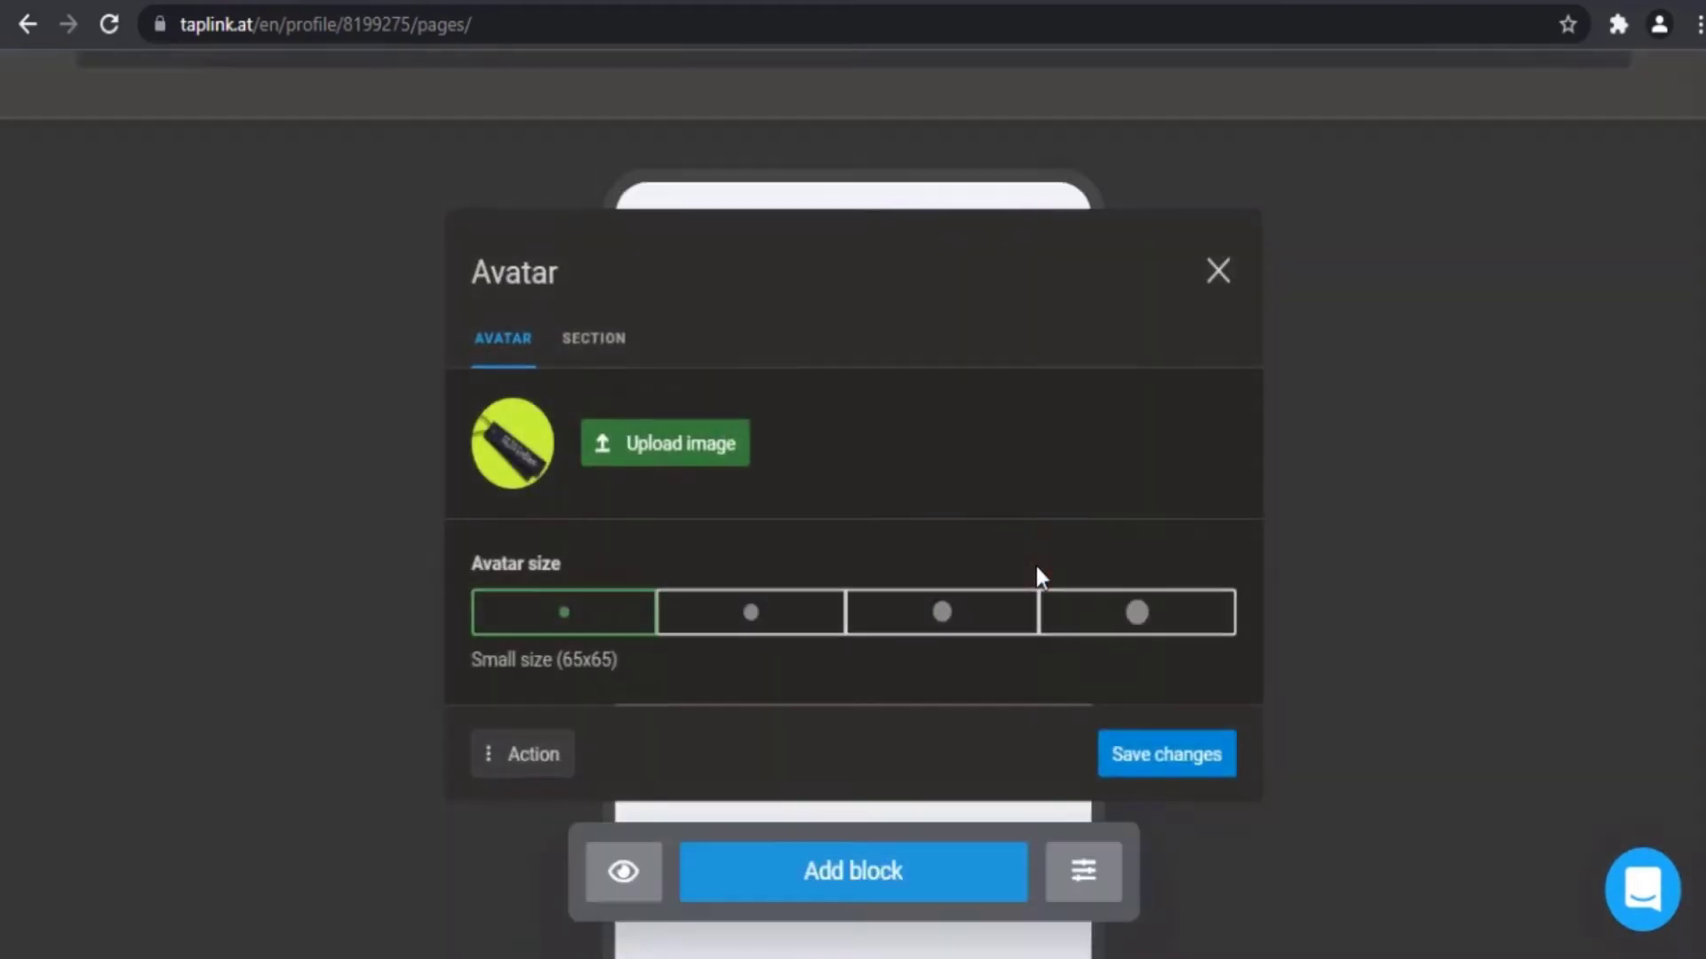
left_click(843, 890)
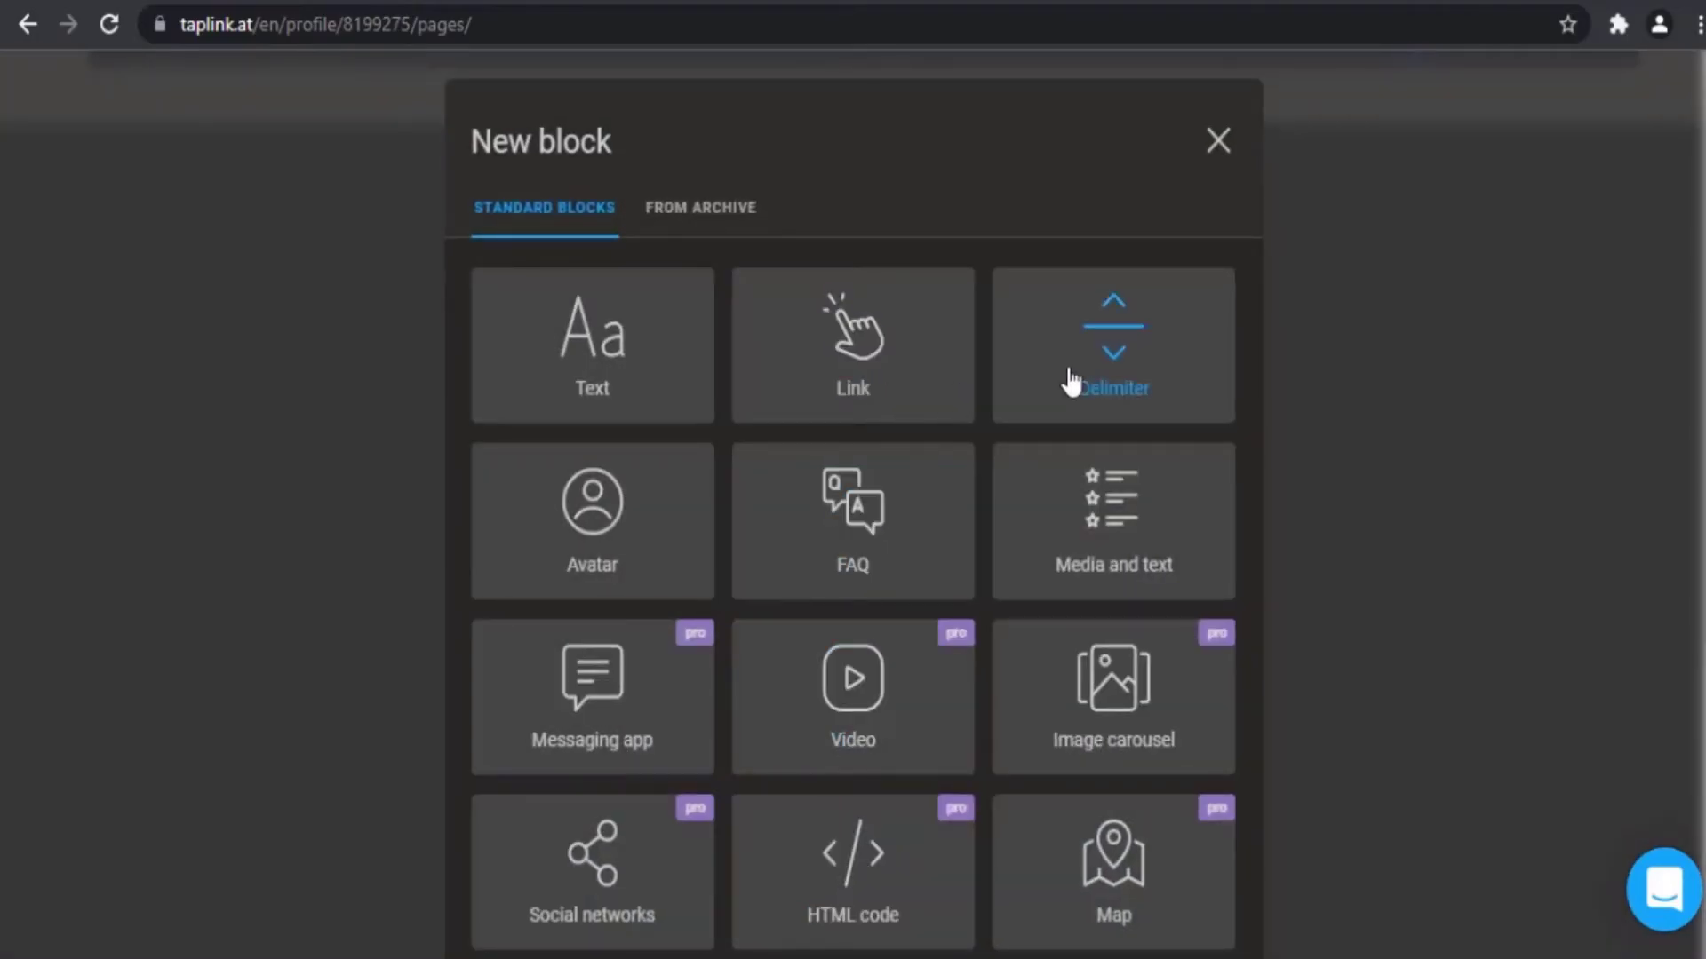
Step: Add a text block reading 'REZA EmBlem' beneath the logo
left_click(632, 364)
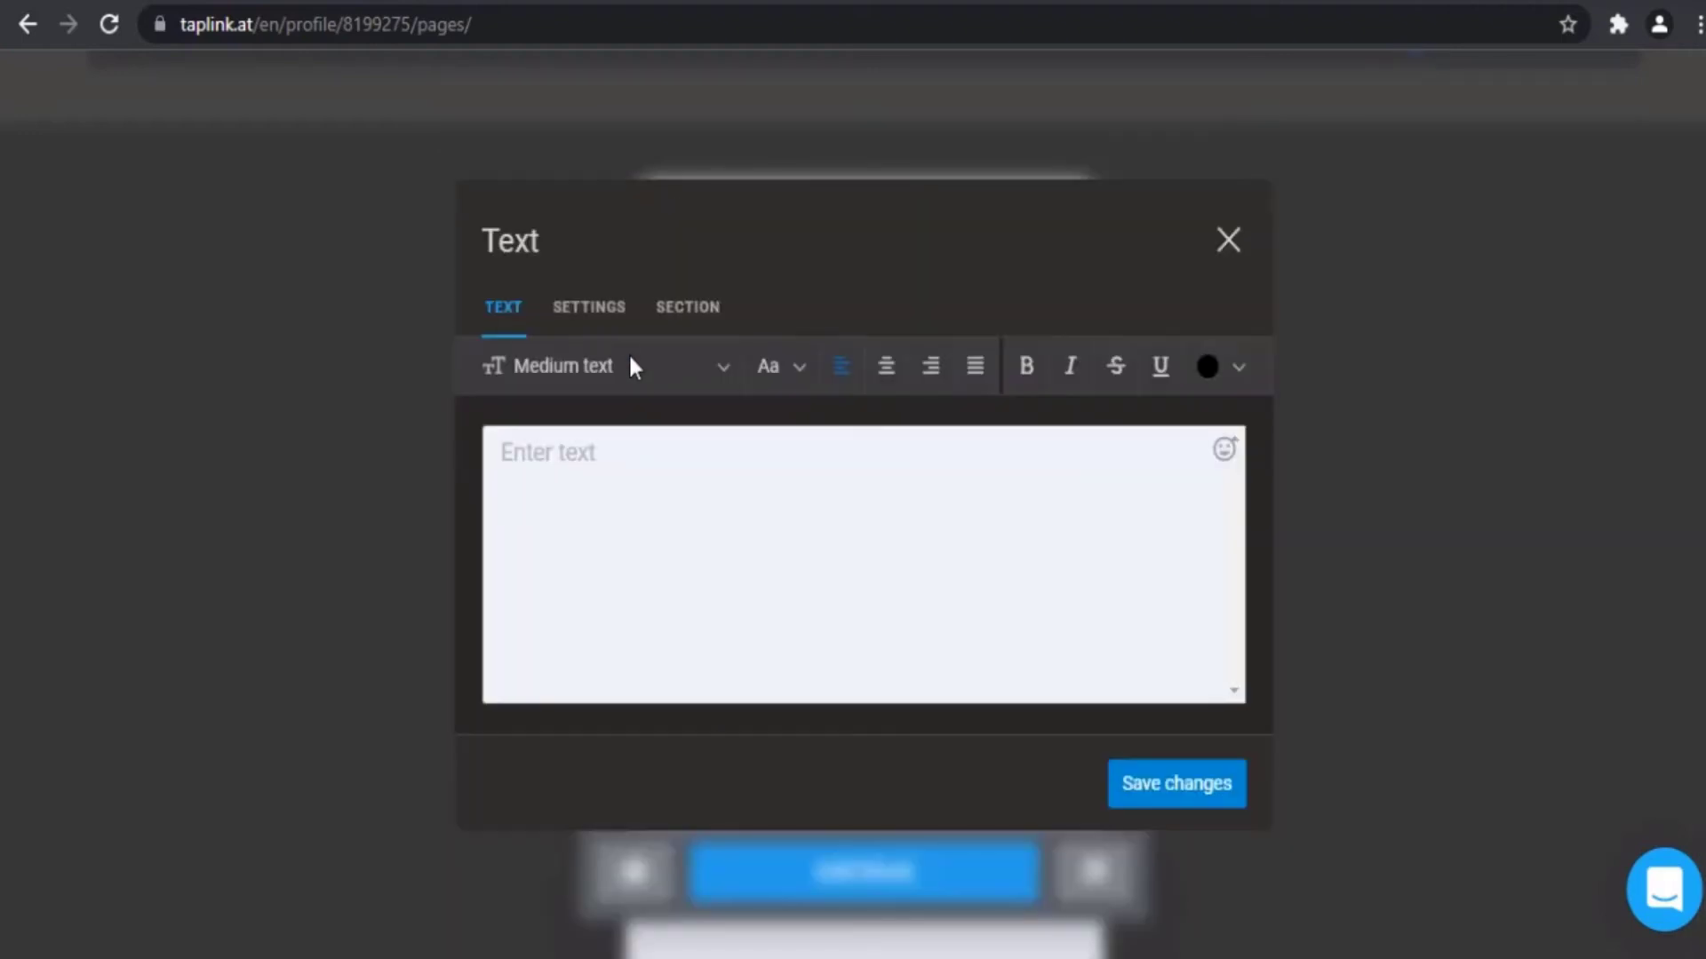
left_click(626, 483)
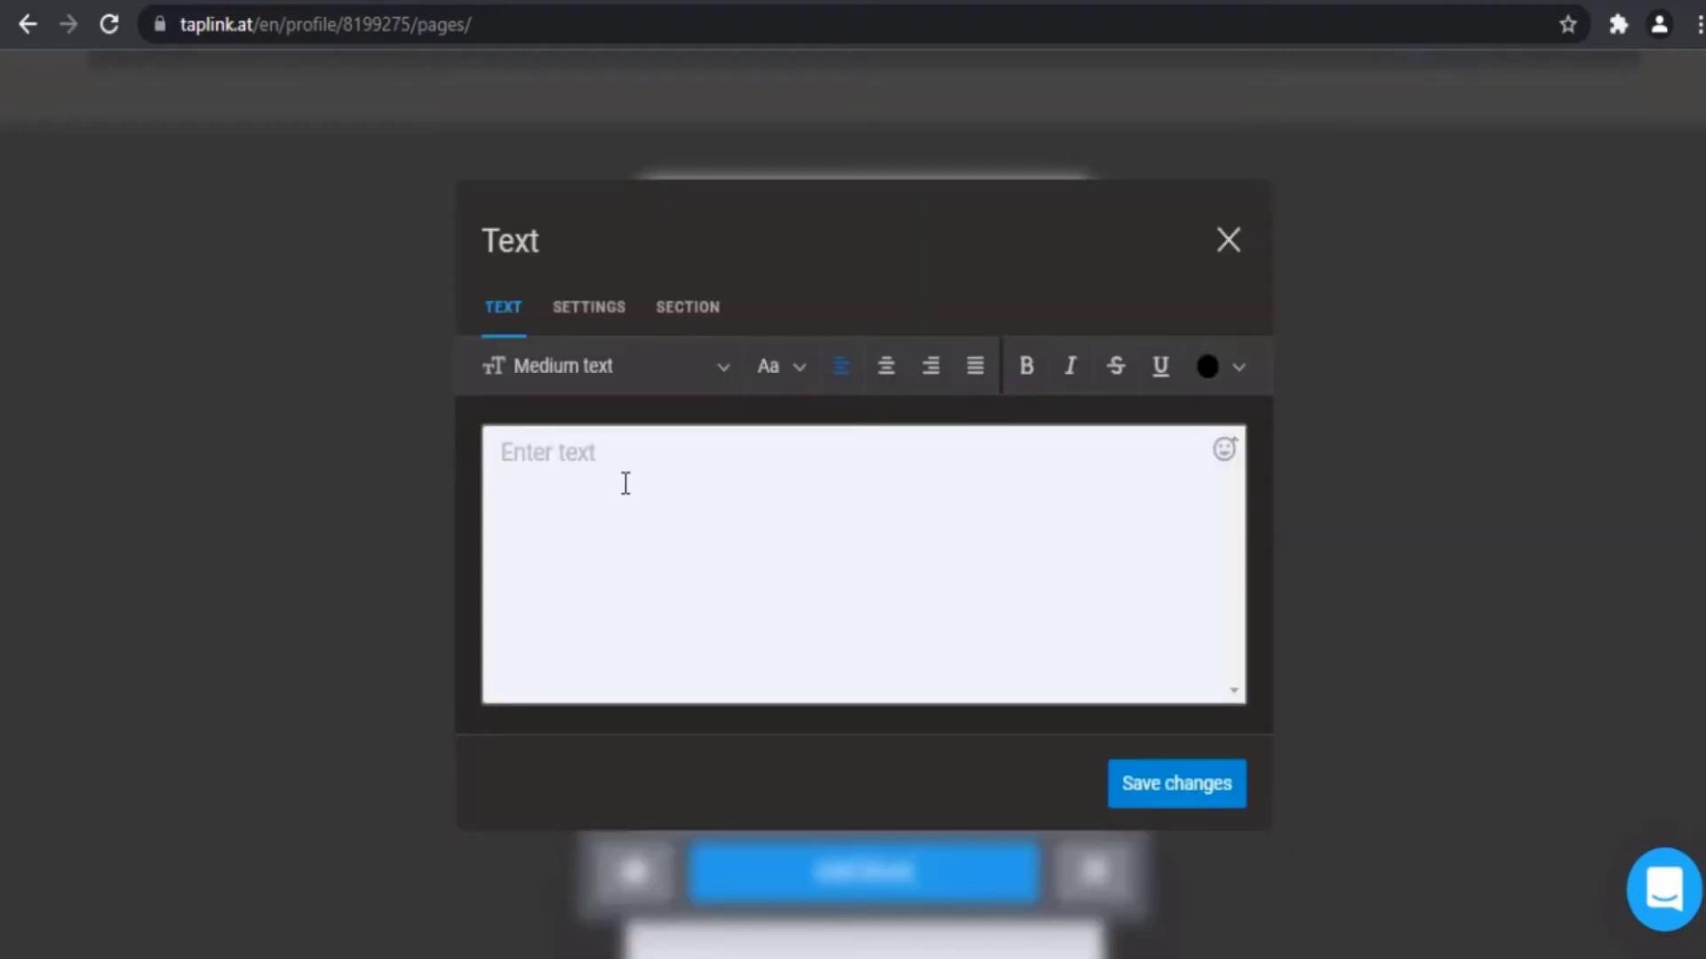
type("REZA")
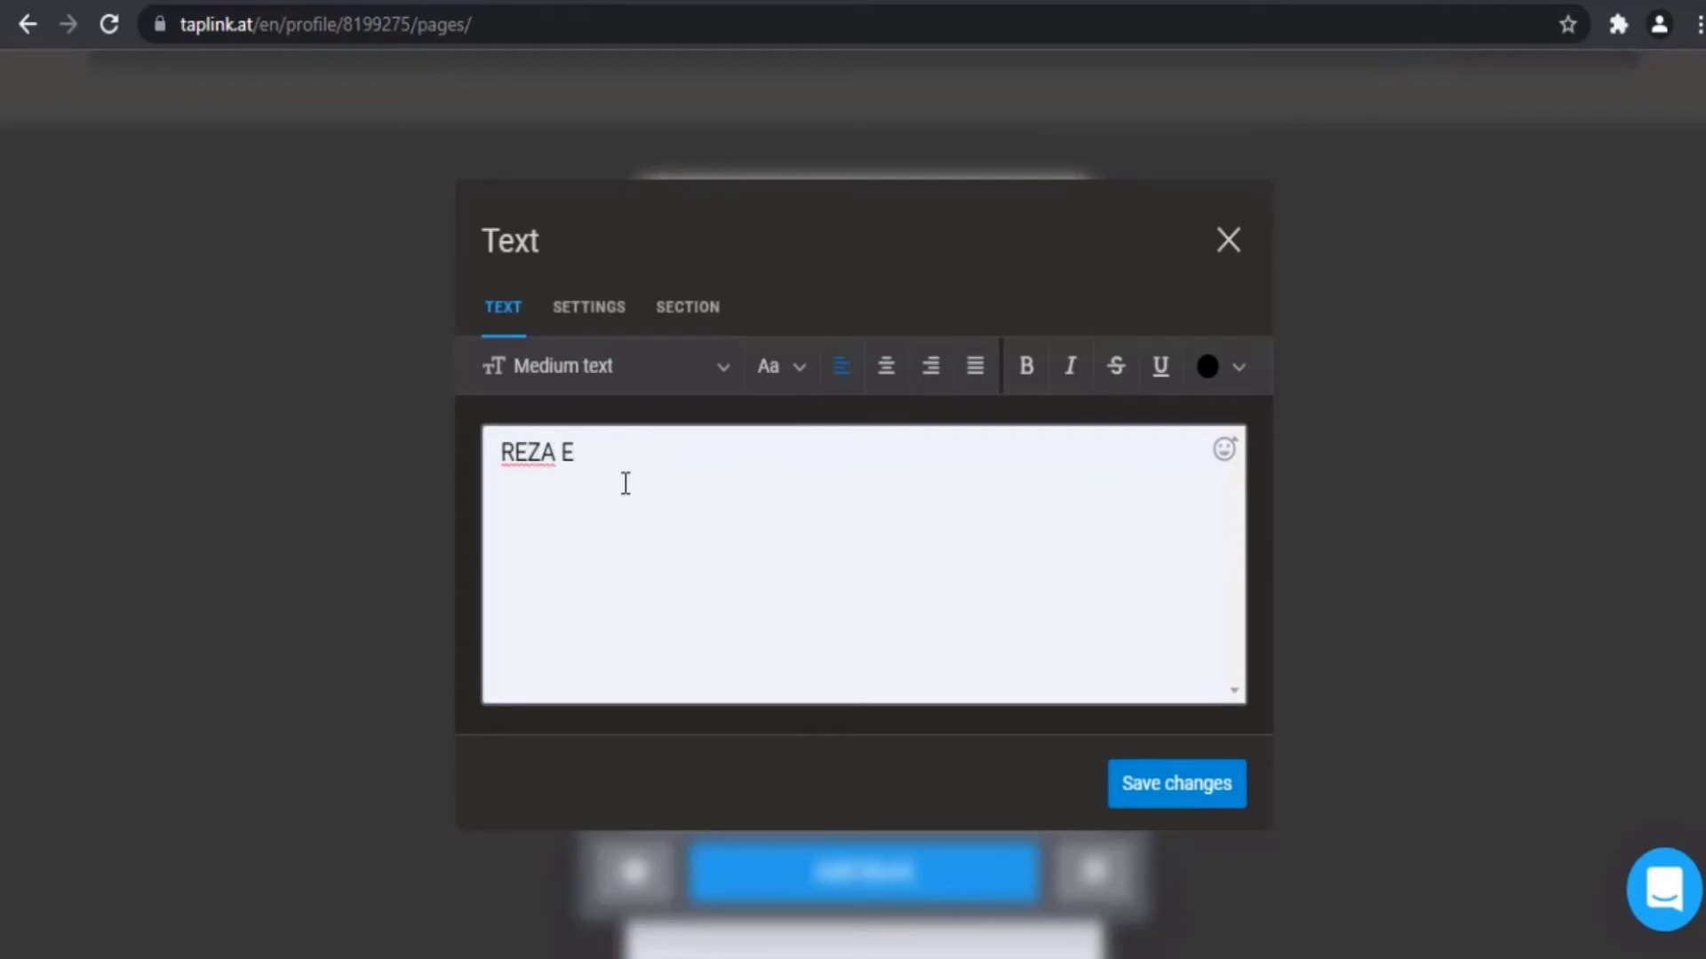
type(" EmBlem")
Step: Look through the text block's visibility and section settings without changing them
left_click(591, 320)
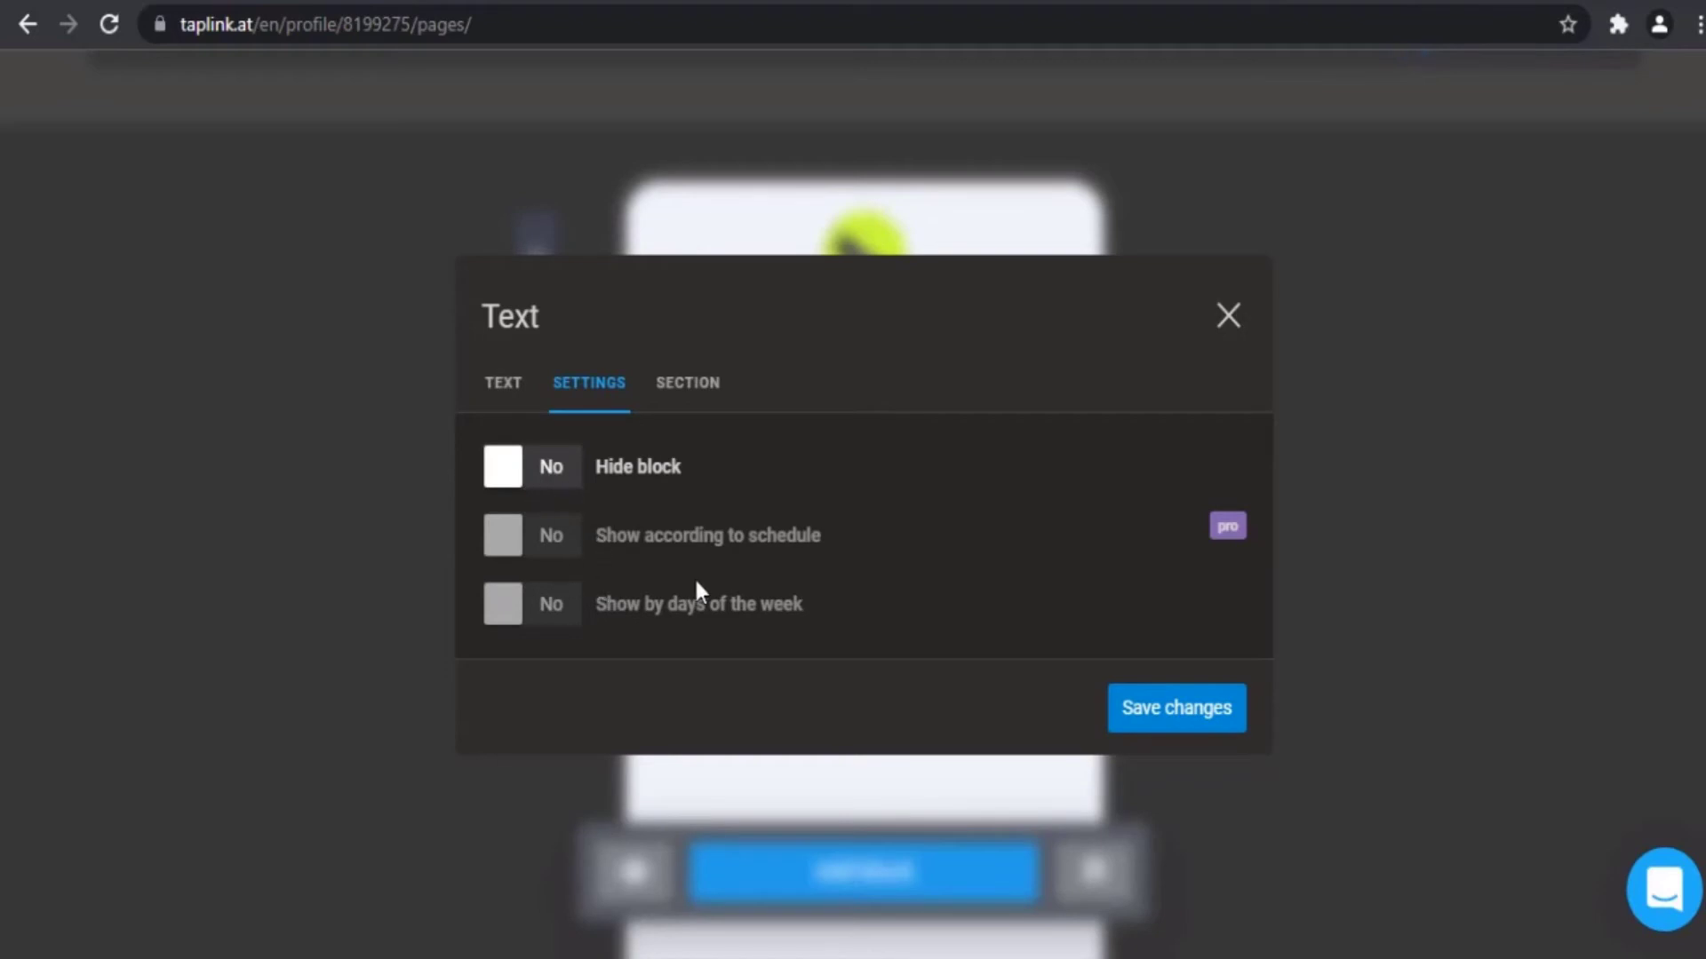
left_click(681, 389)
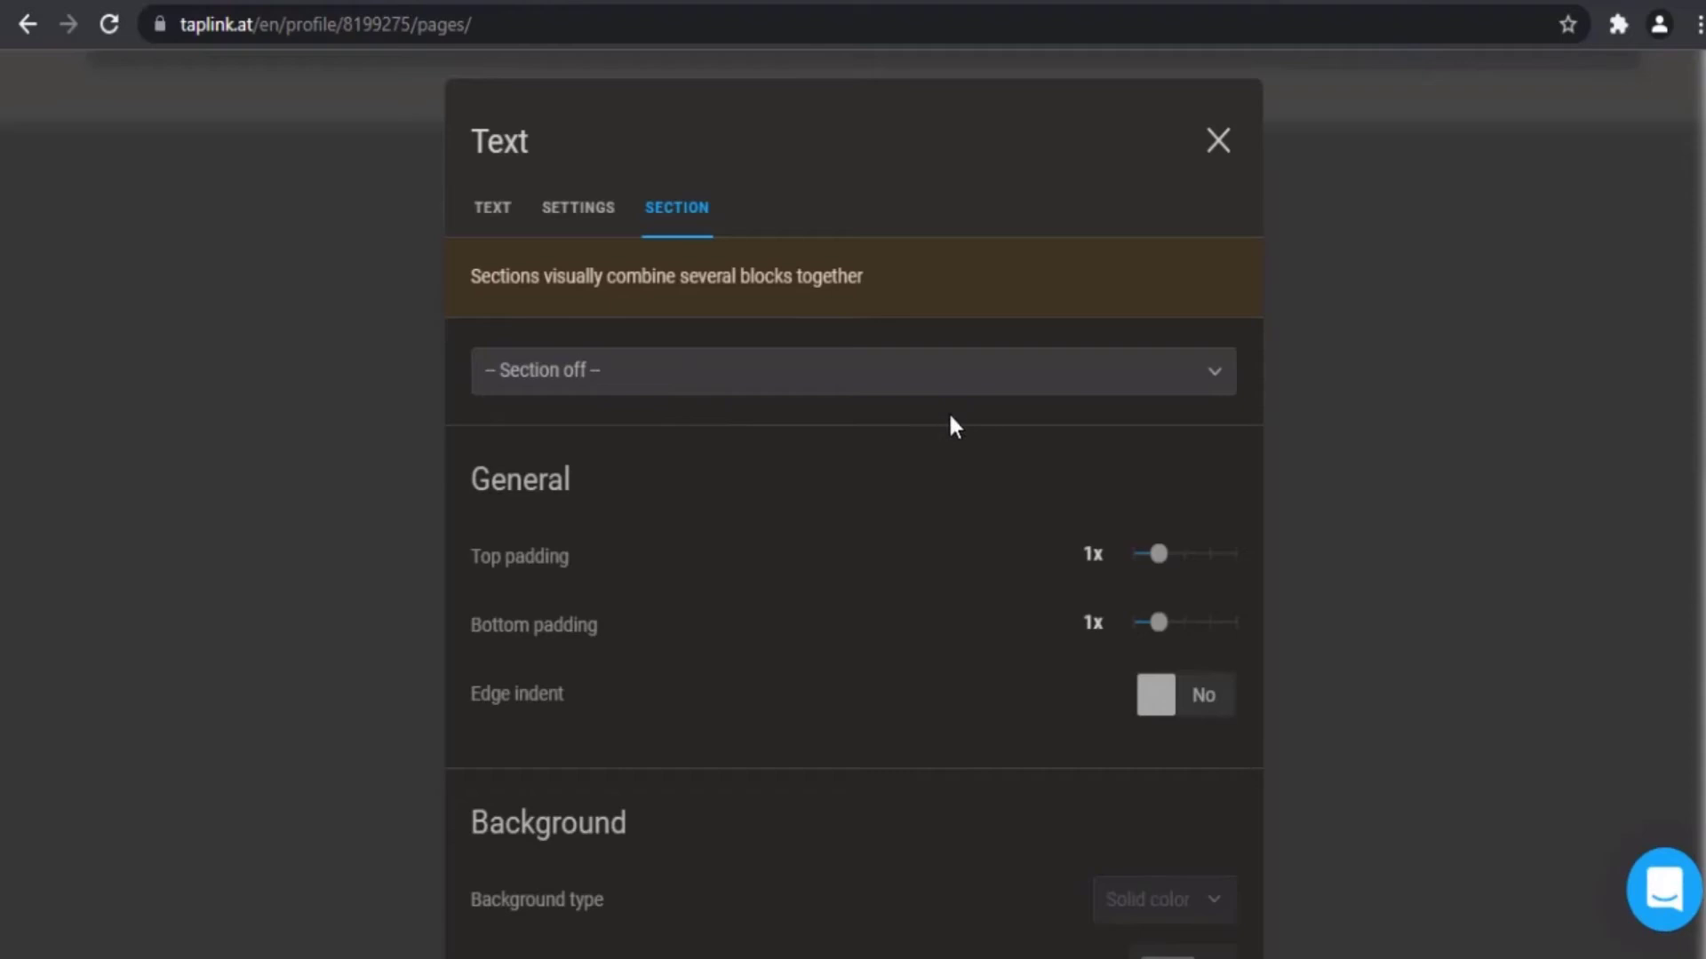
left_click(972, 398)
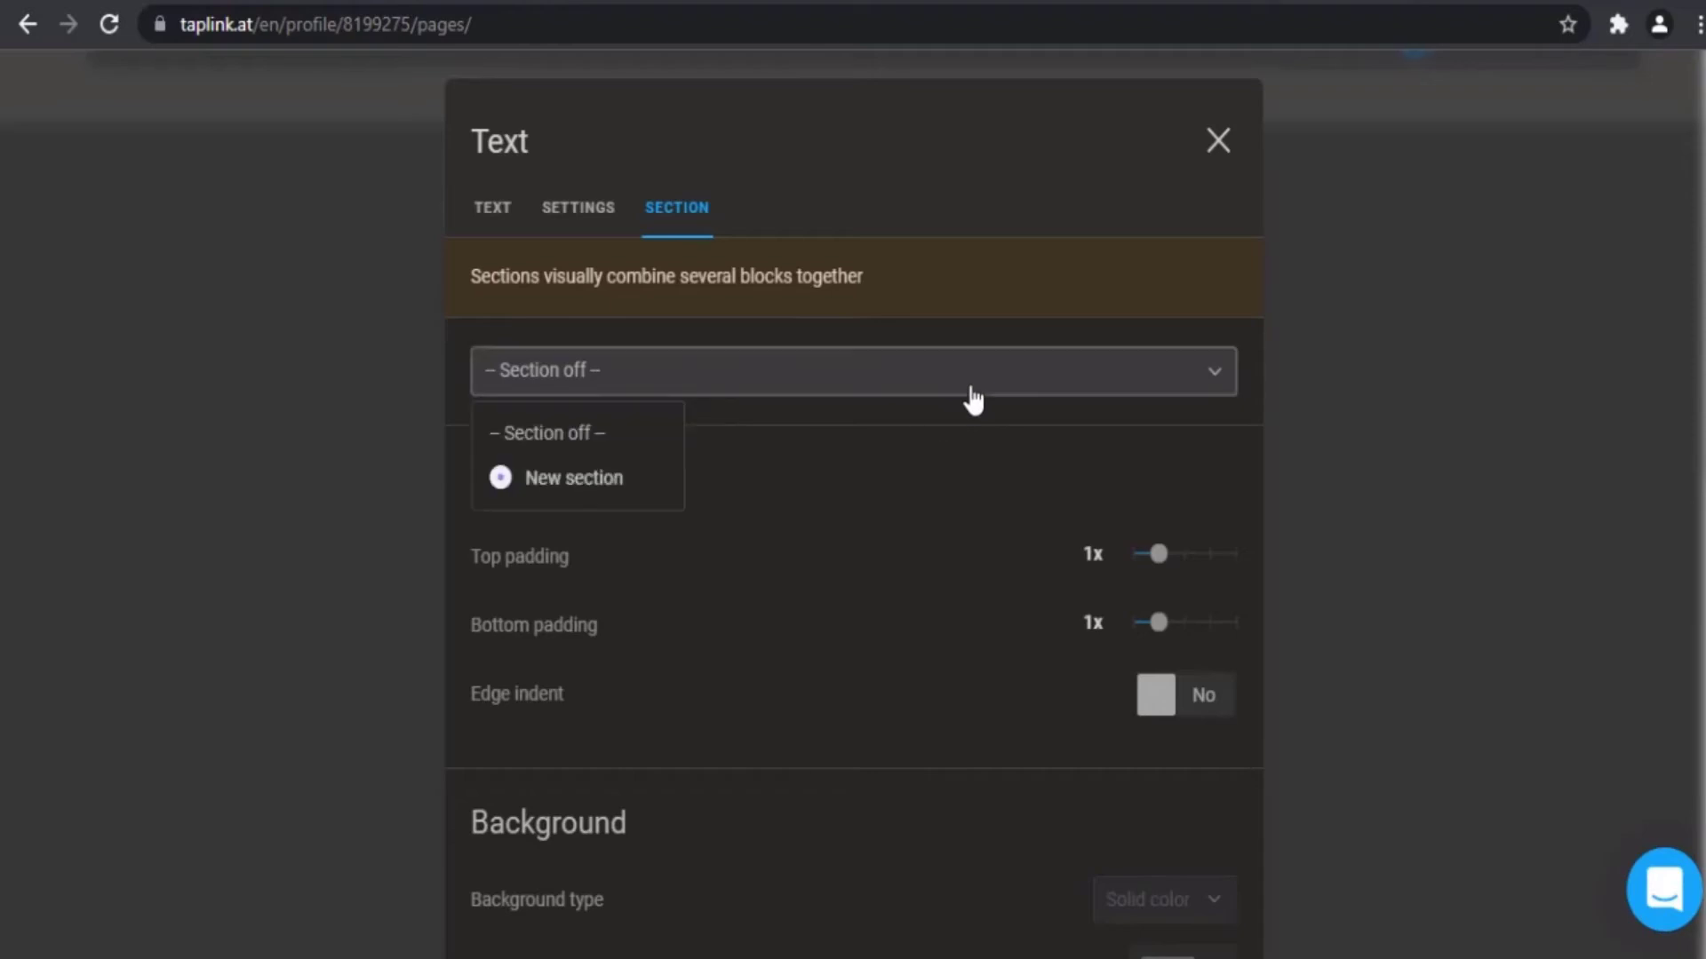
left_click(931, 501)
scroll(959, 696, "down", 8)
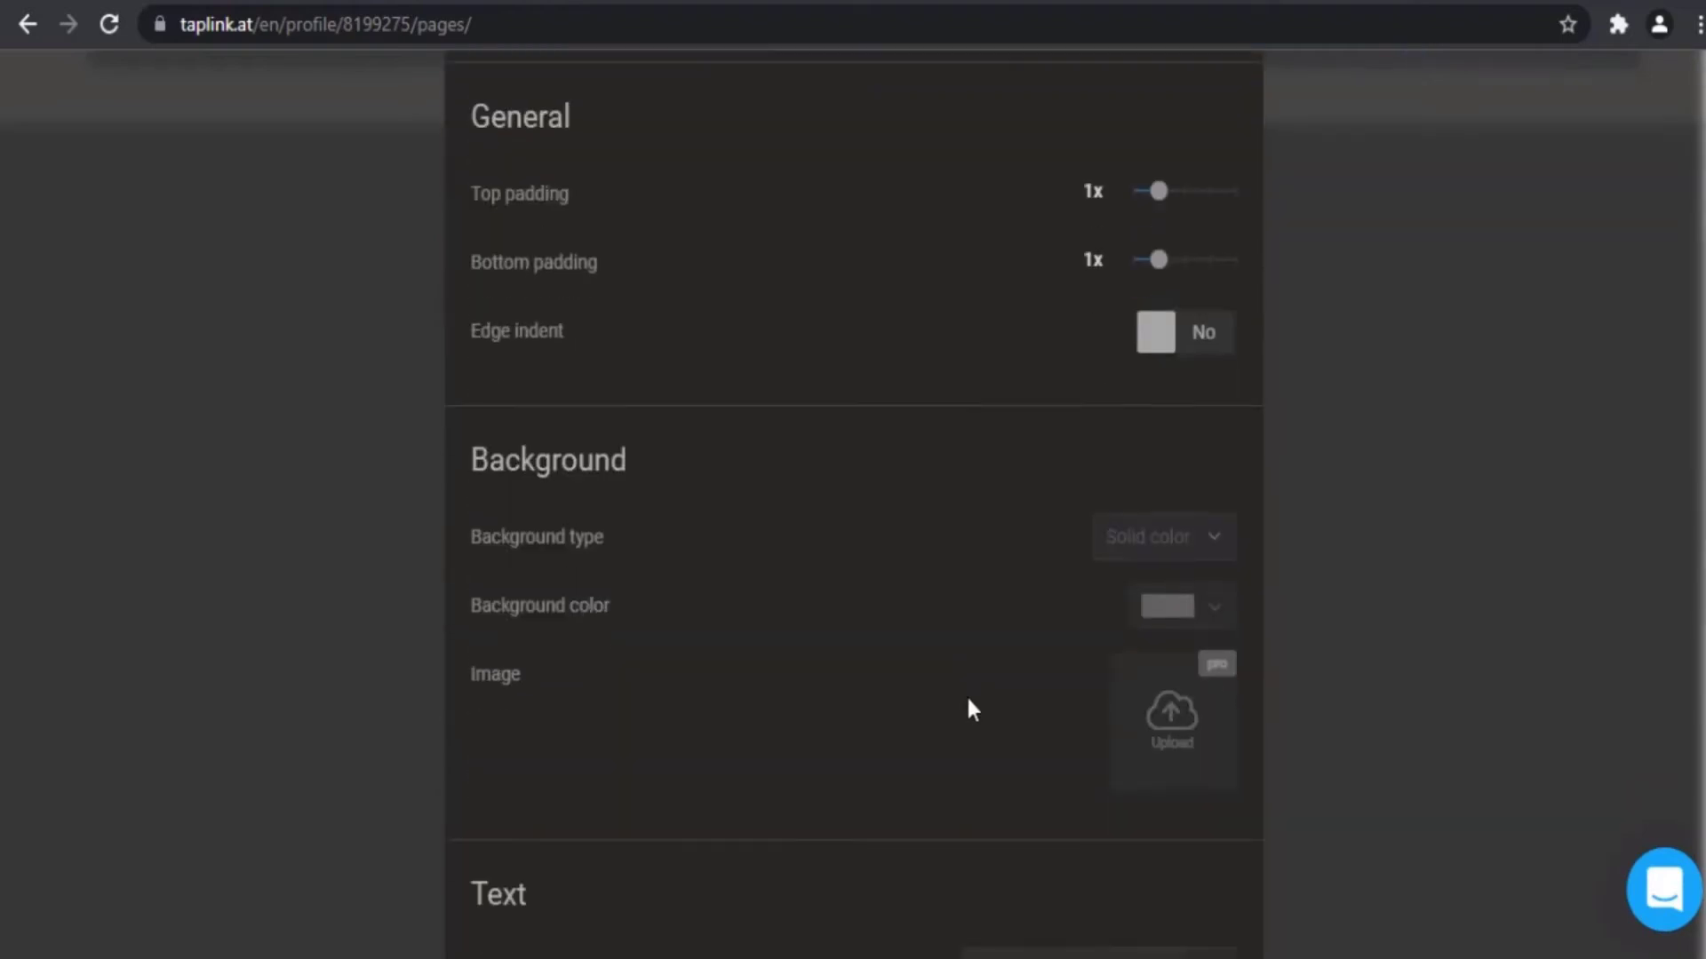
scroll(966, 698, "down", 4)
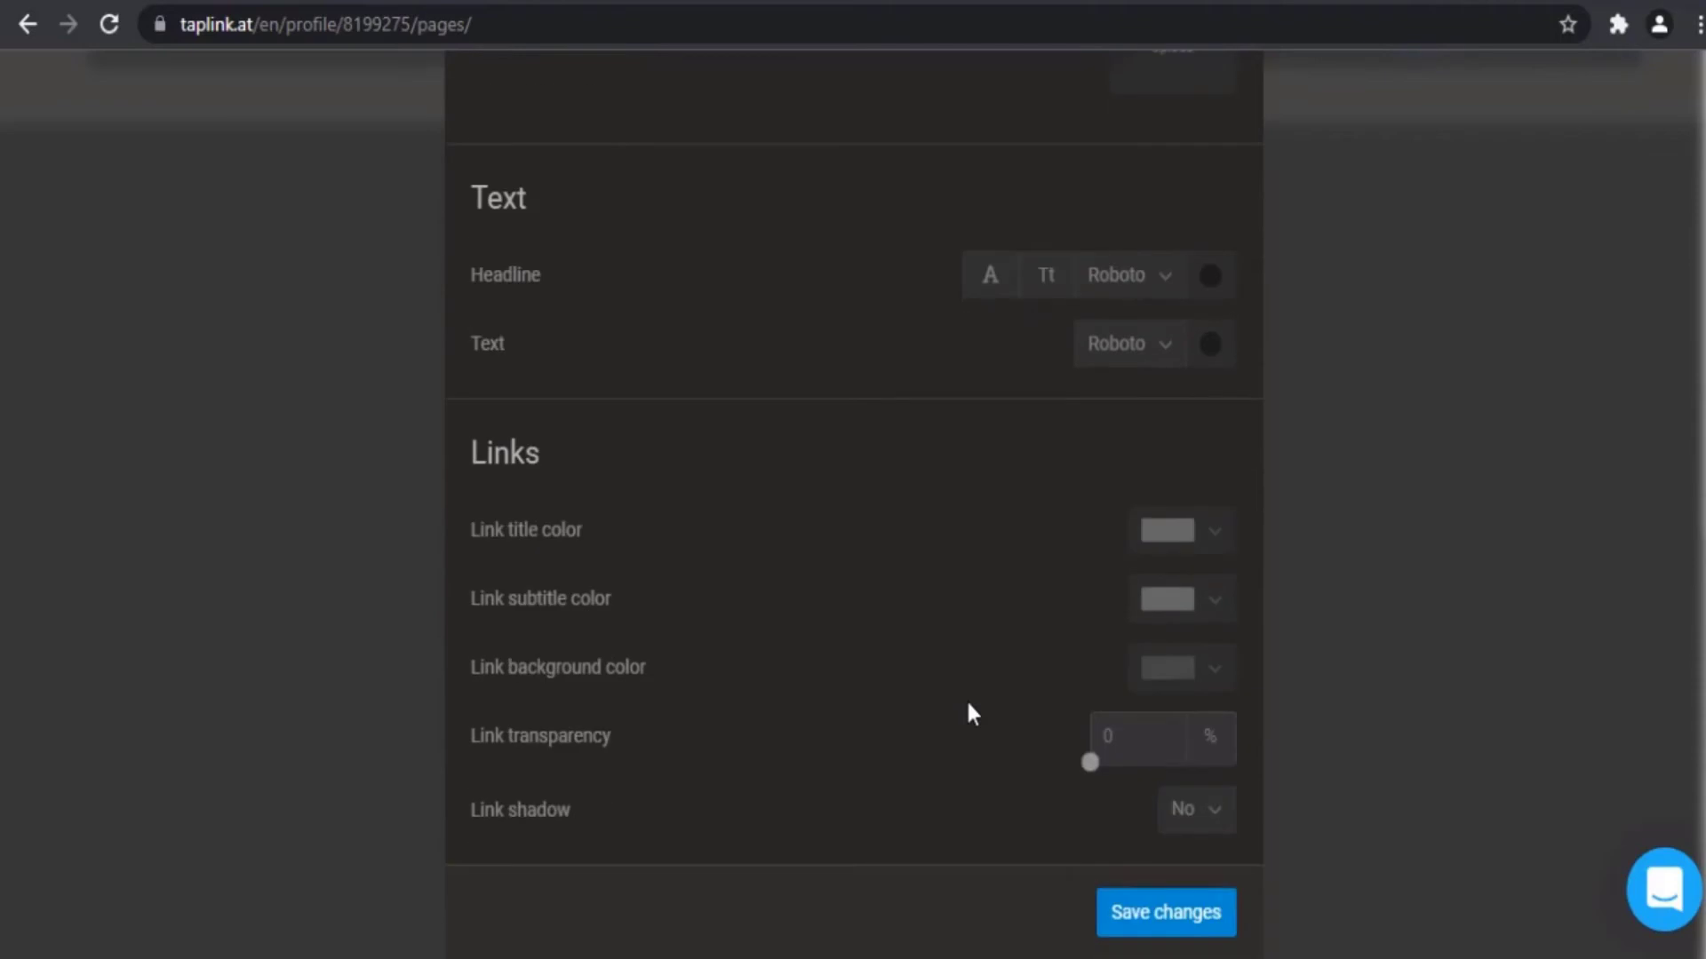
scroll(964, 697, "up", 12)
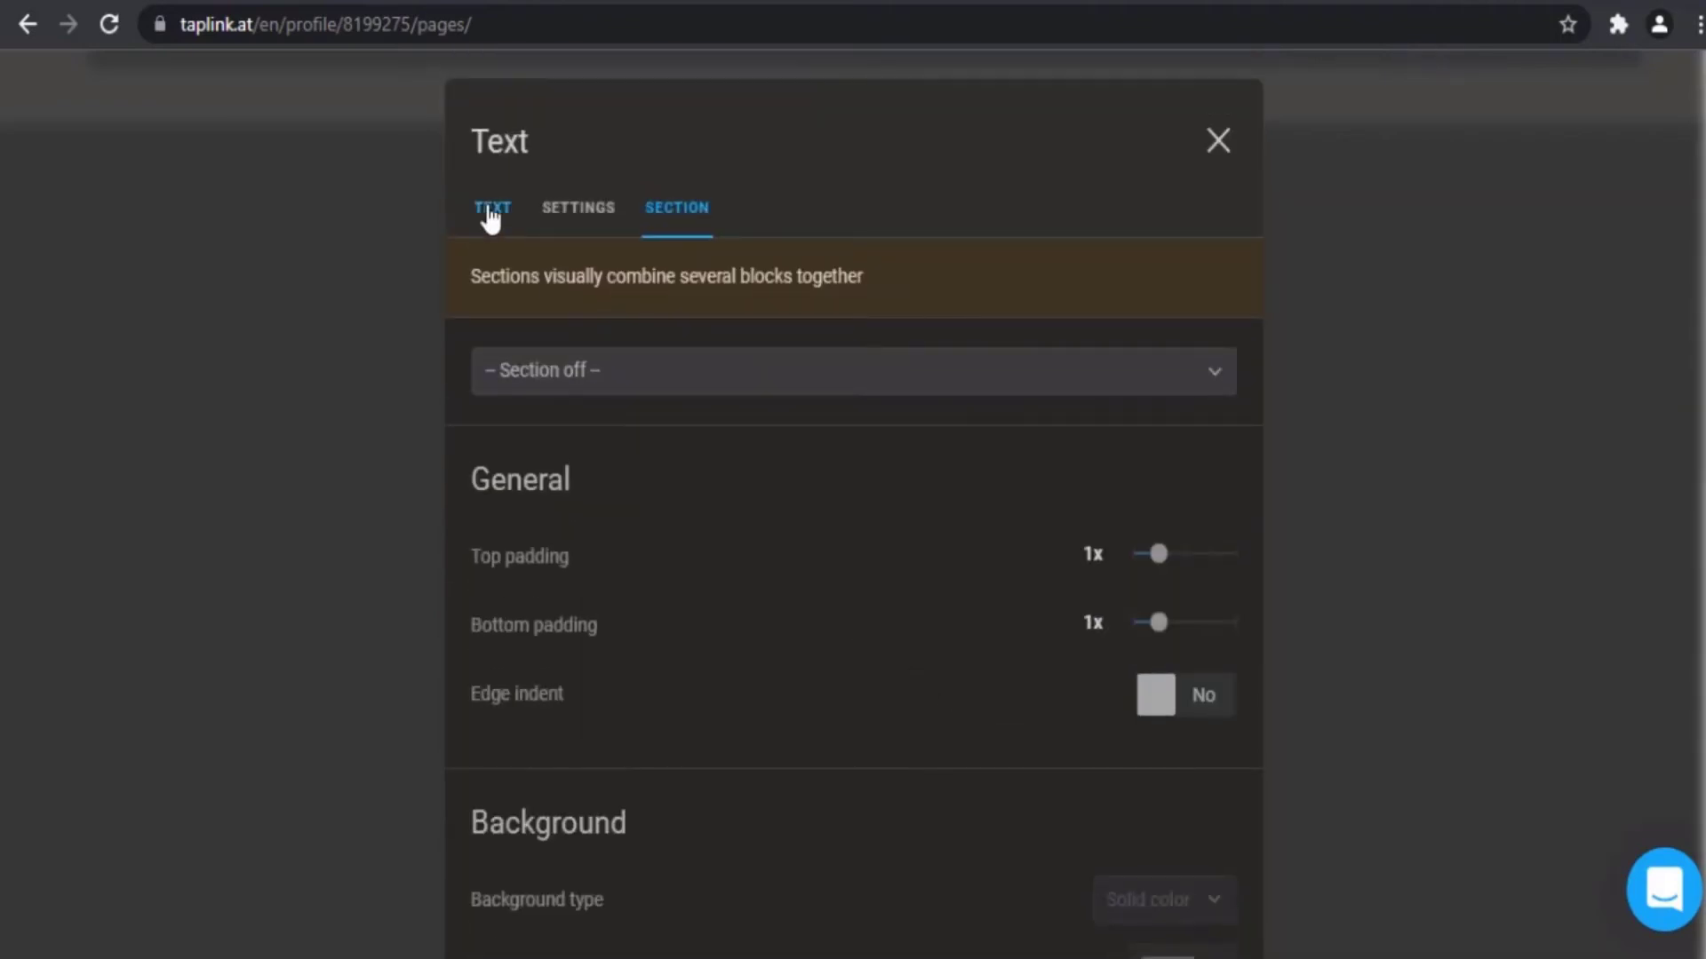
Step: Set the name to Large text and save the block
left_click(490, 213)
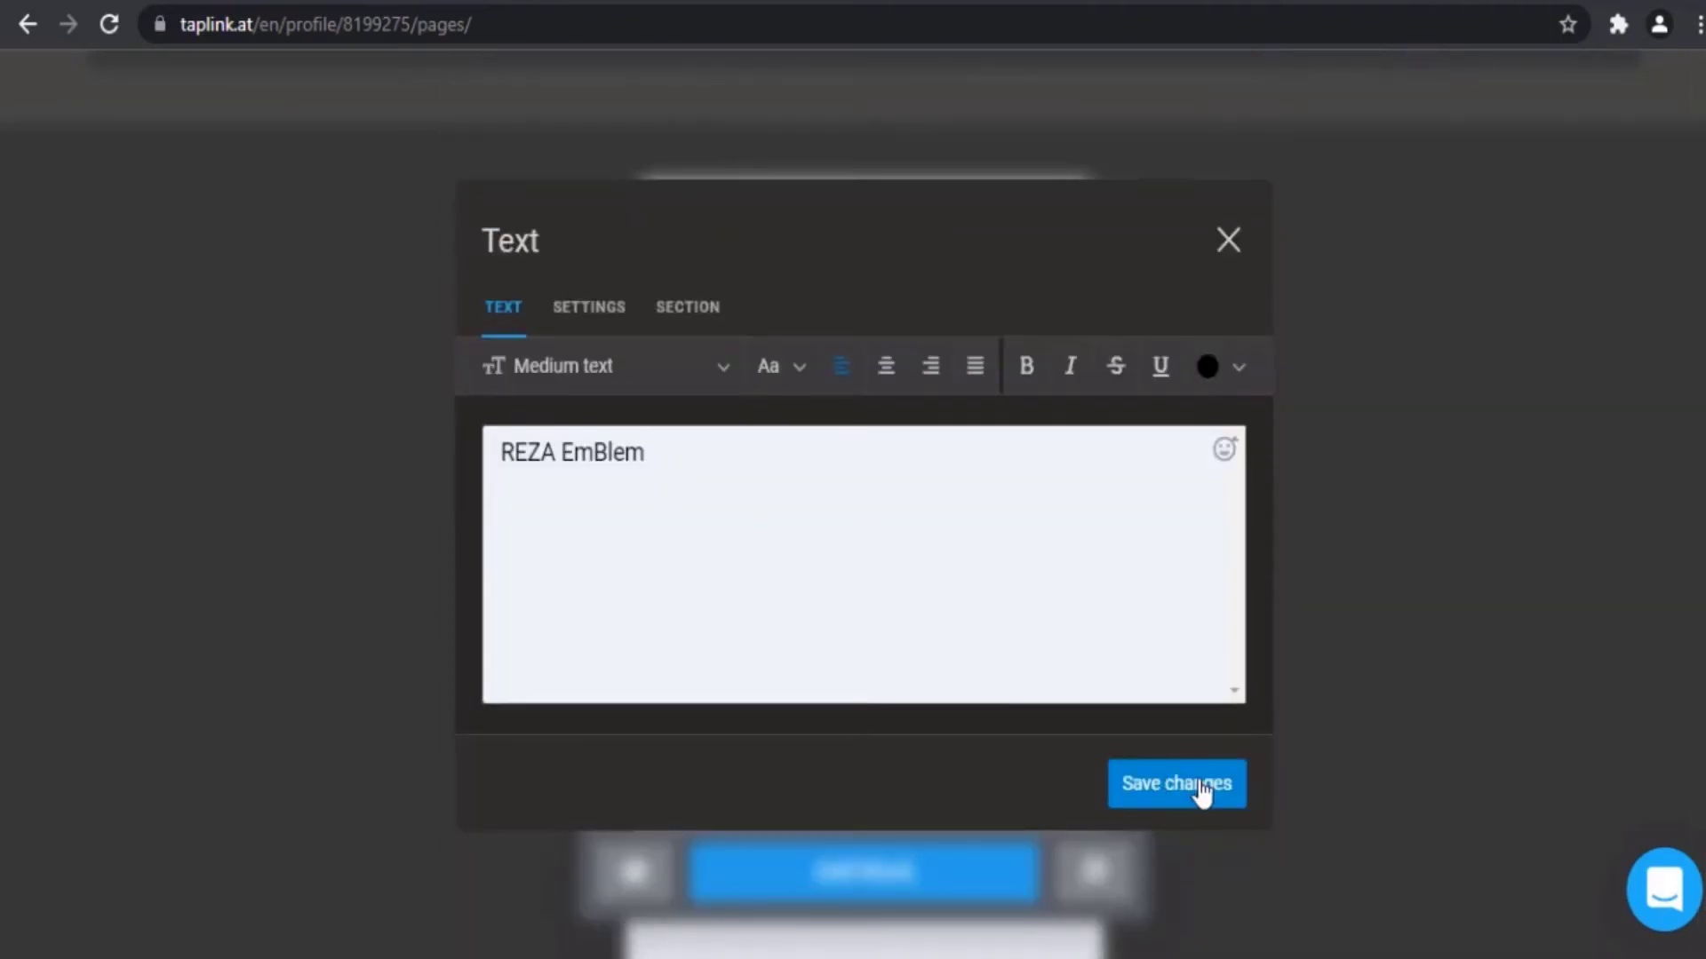
left_click(642, 387)
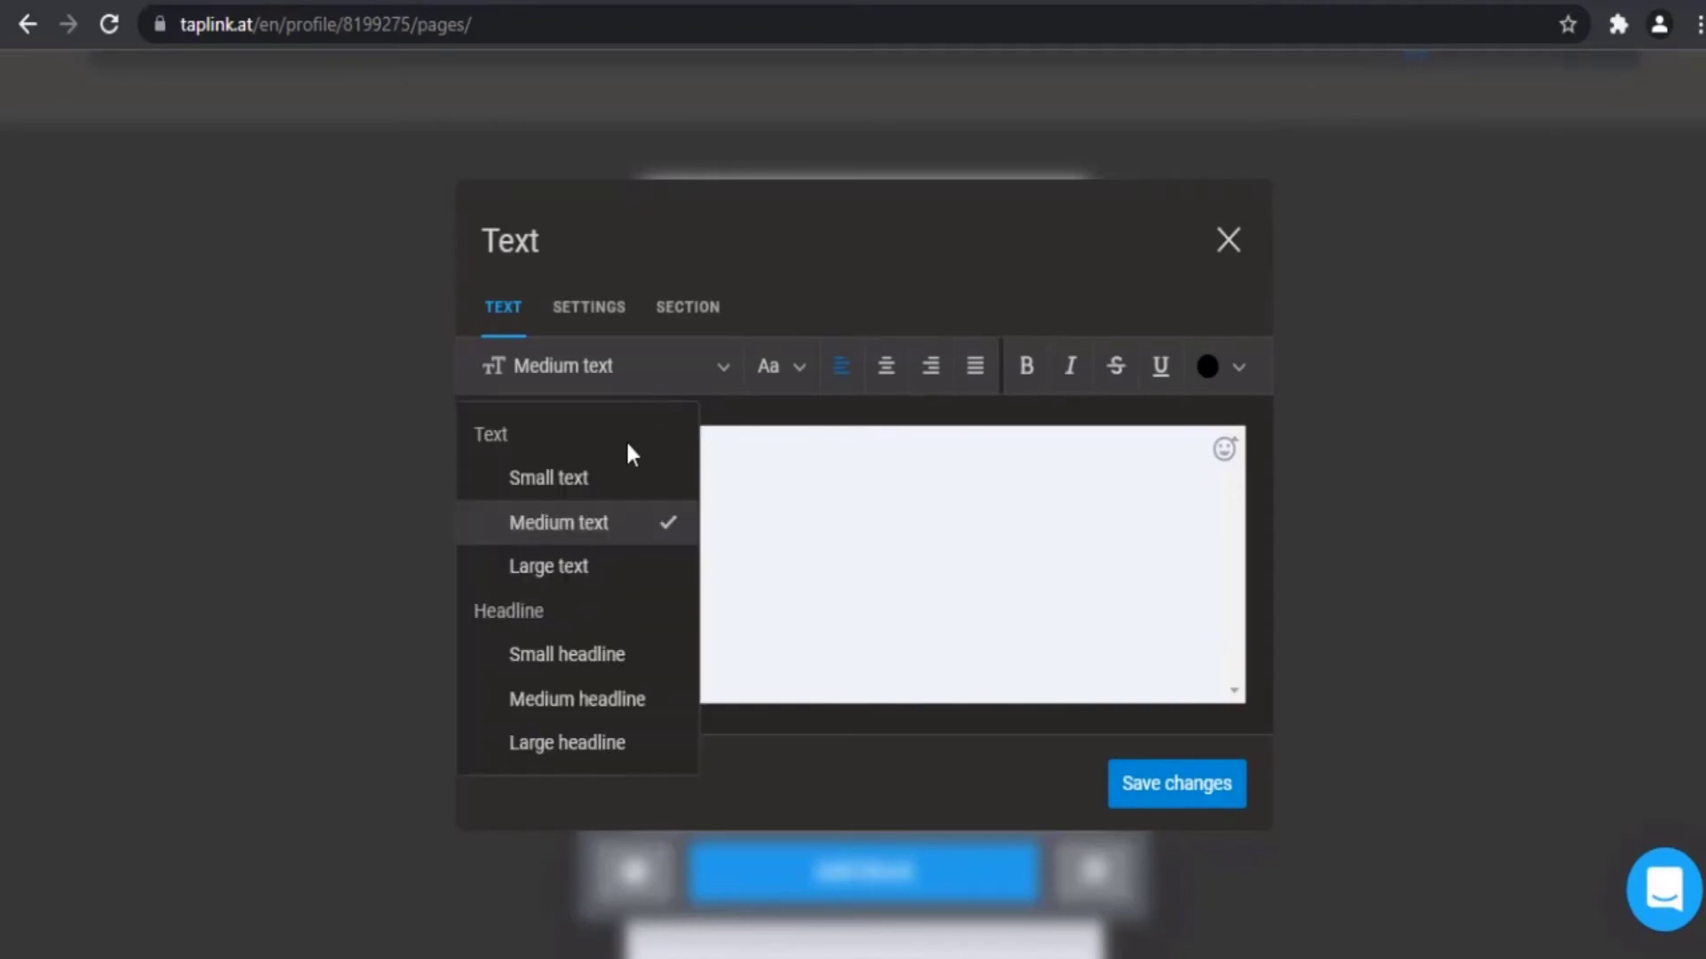
left_click(611, 568)
left_click(1164, 810)
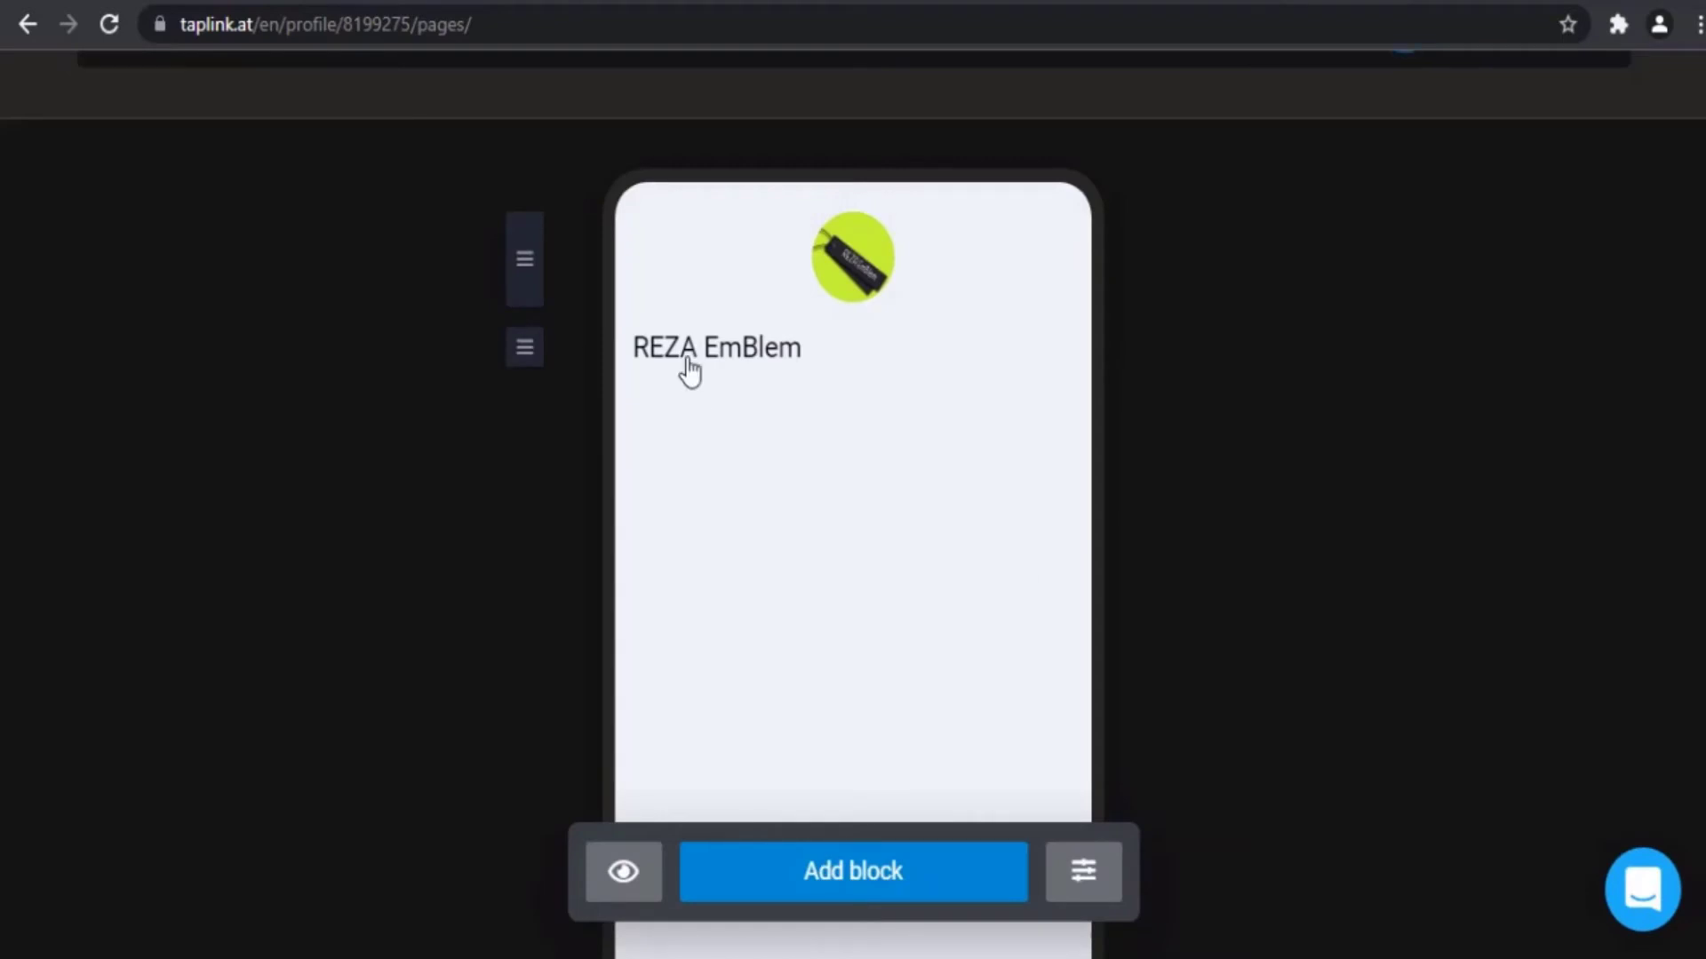
Step: Centre 'REZA EmBlem', make it bold, and save the change
left_click(716, 371)
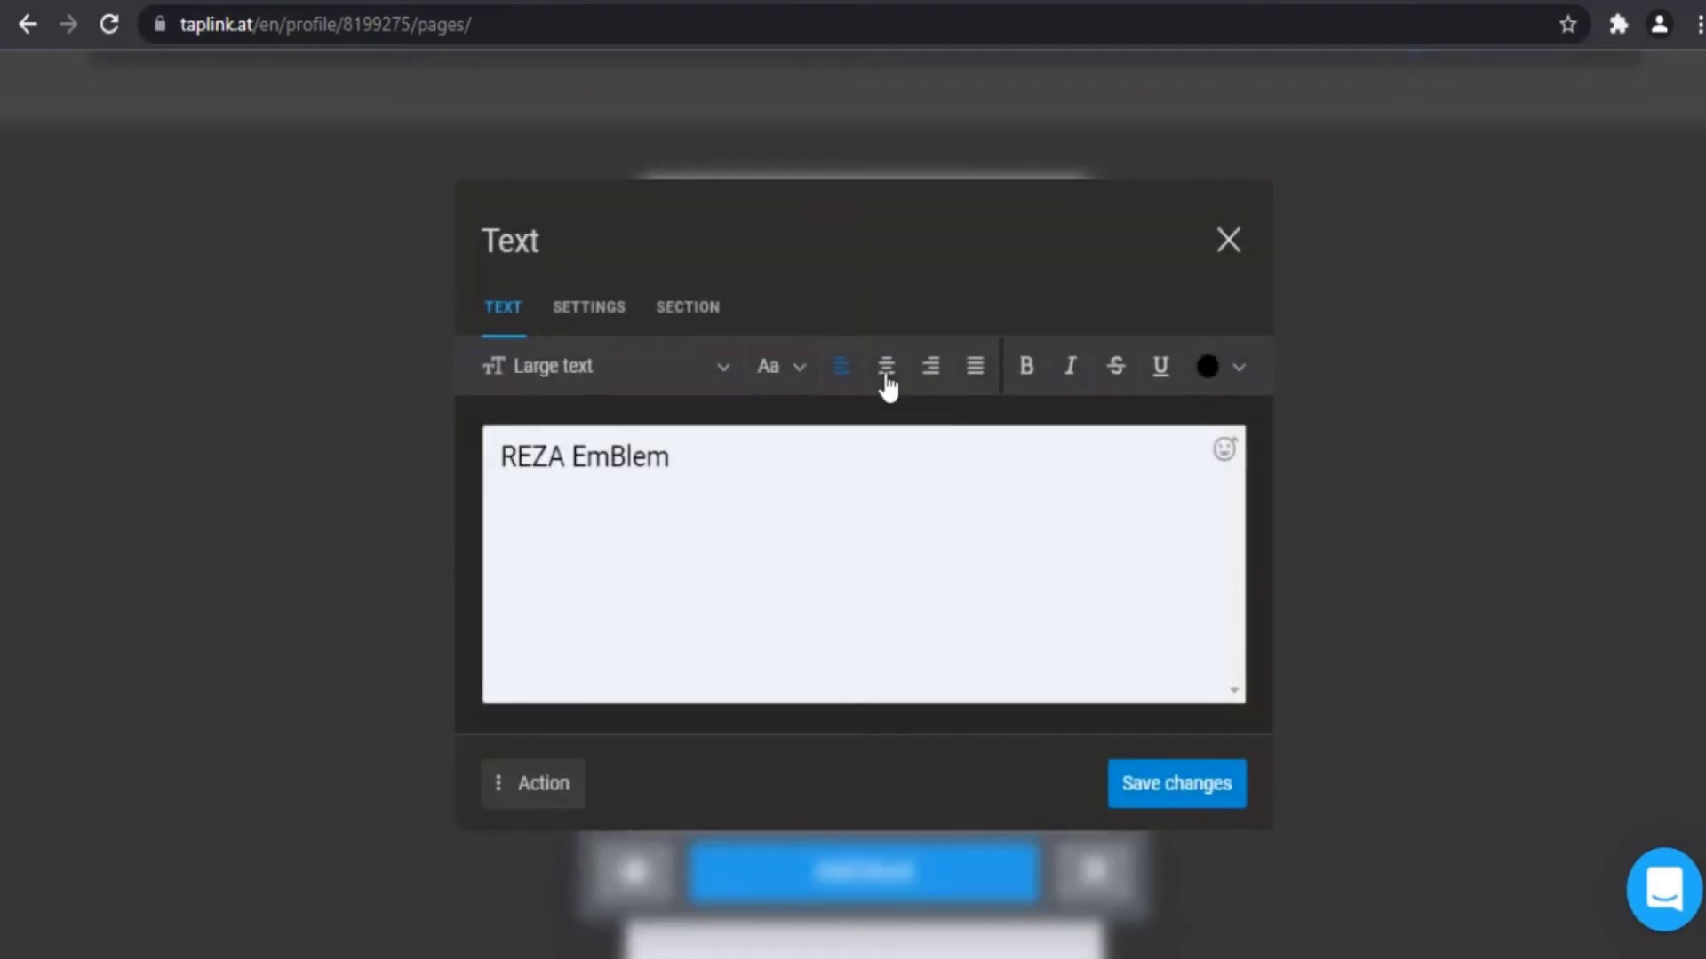
left_click(885, 367)
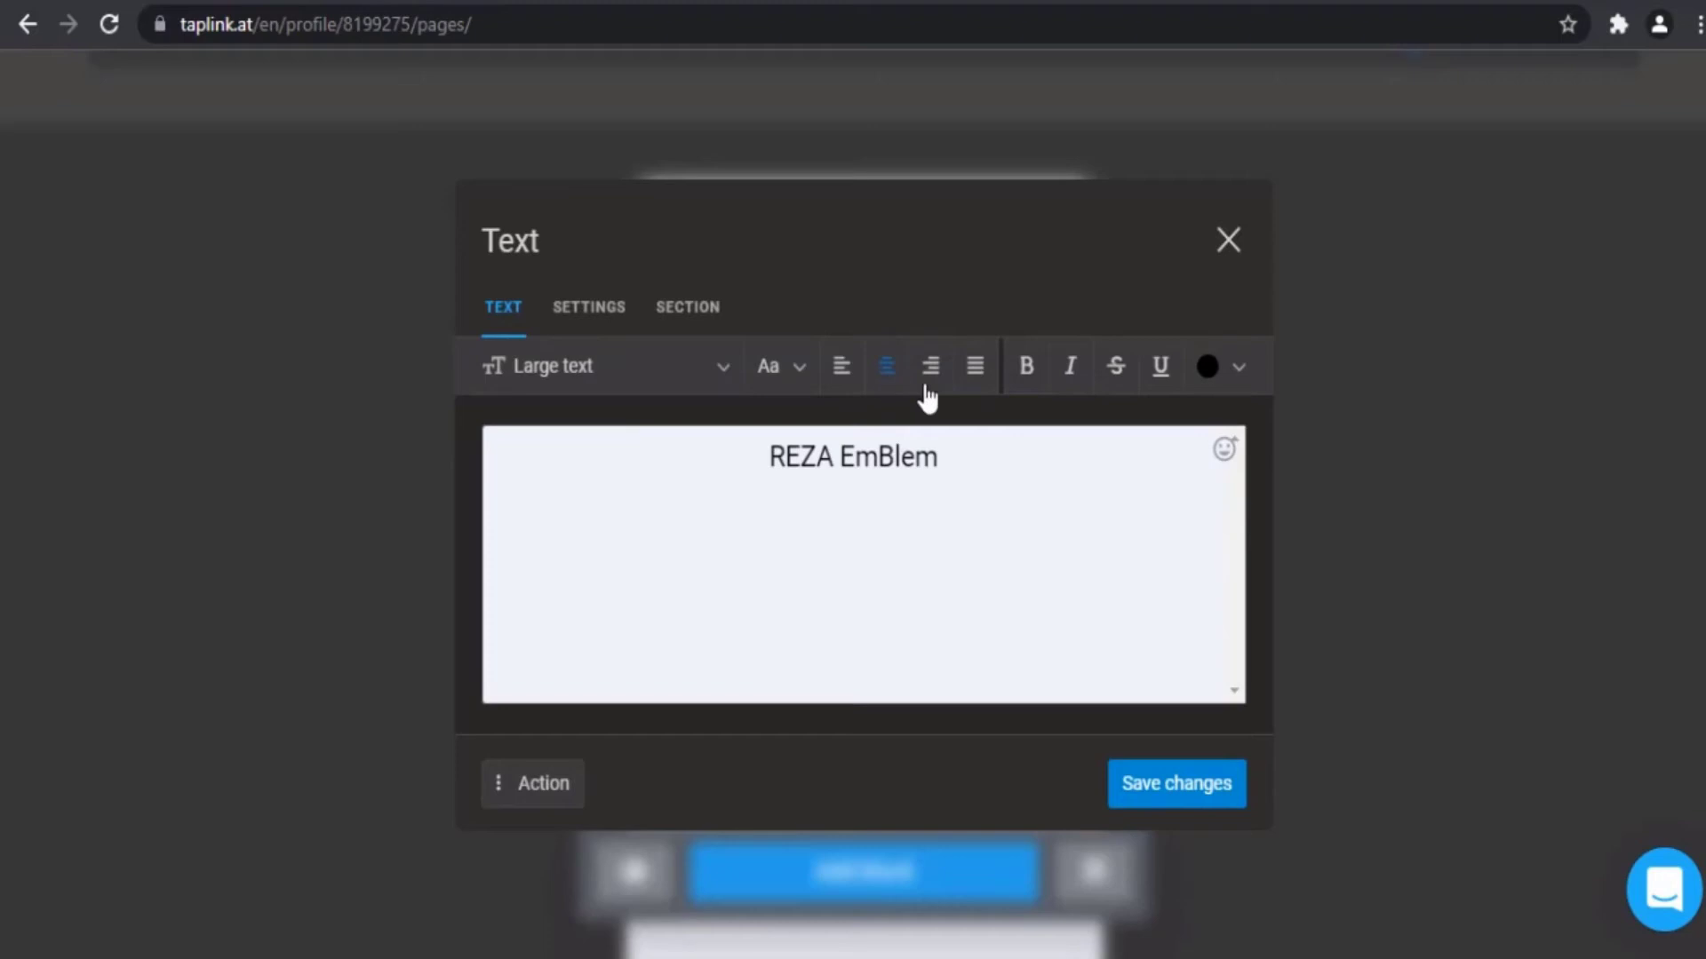
left_click(1019, 373)
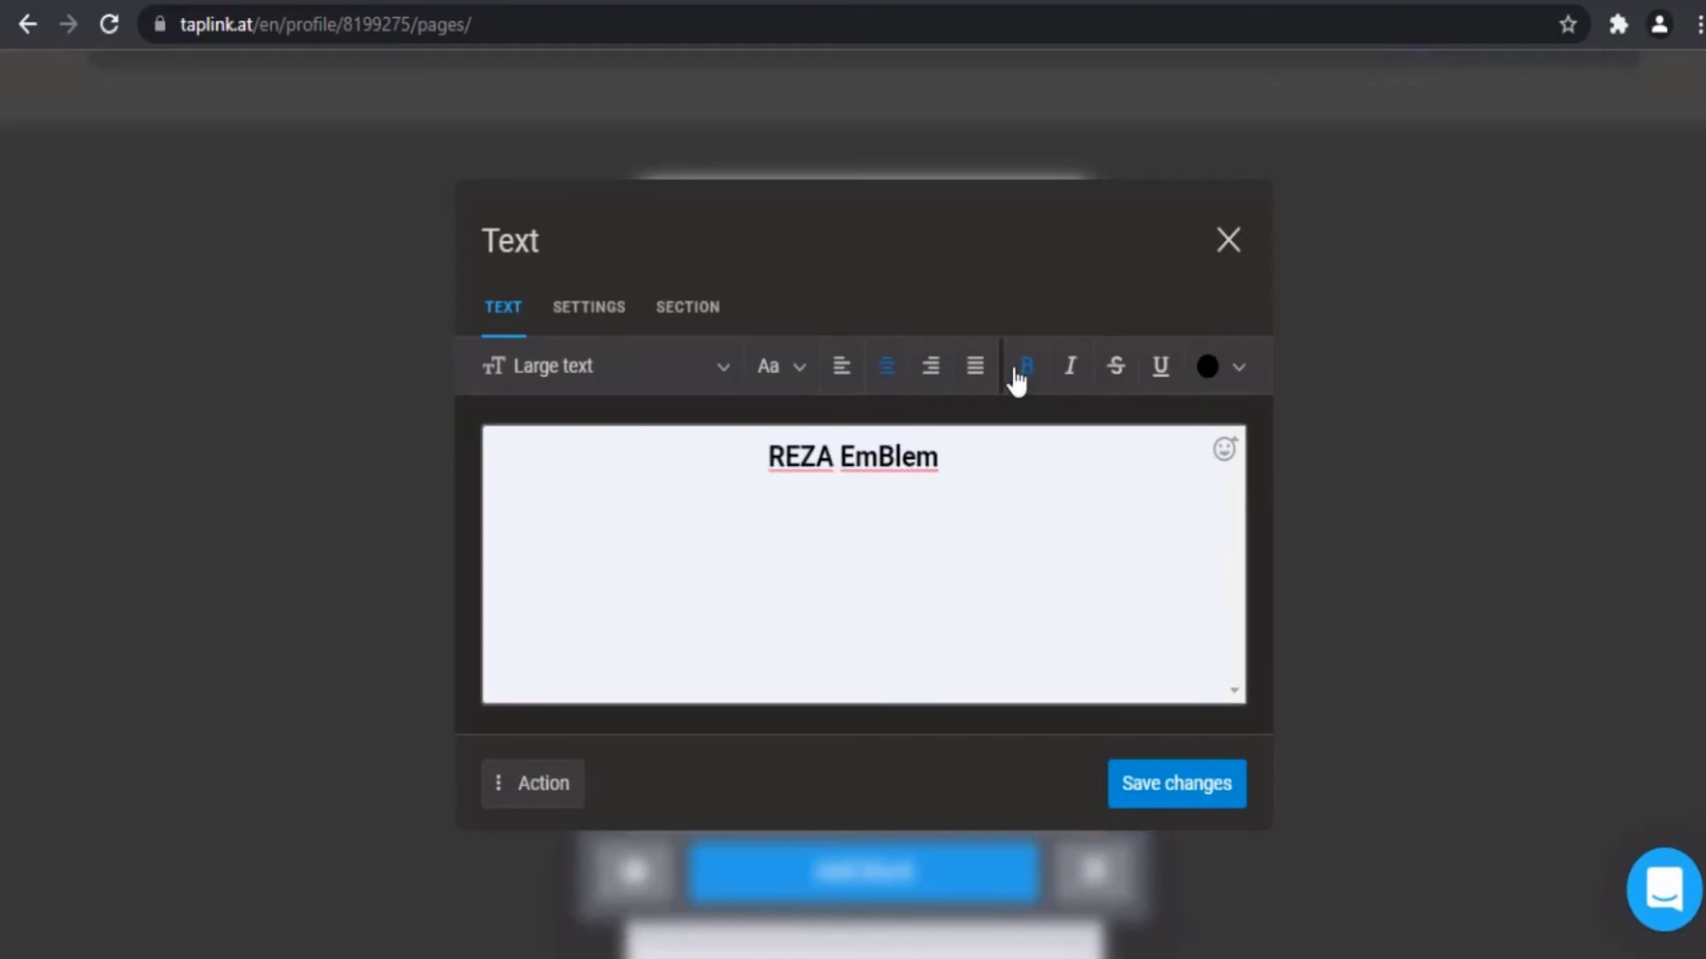
left_click(1152, 784)
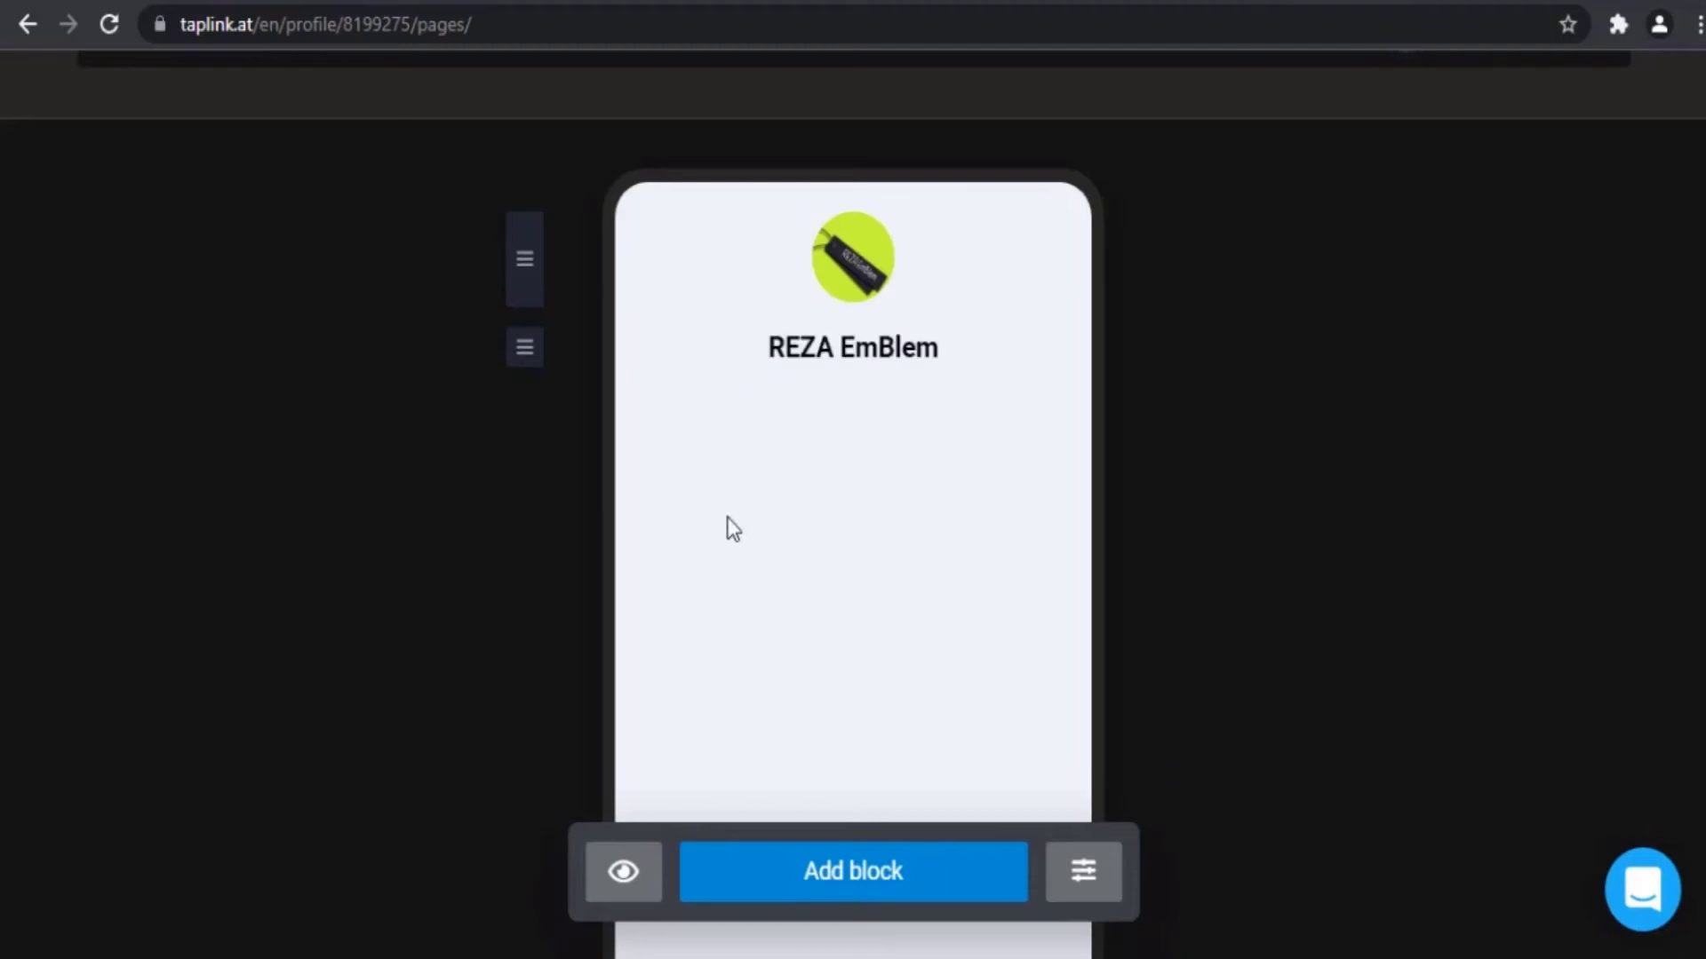
Step: Add a text block reading 'Content about tutorials, tops, gameplays, and comparison.' and save it
left_click(897, 887)
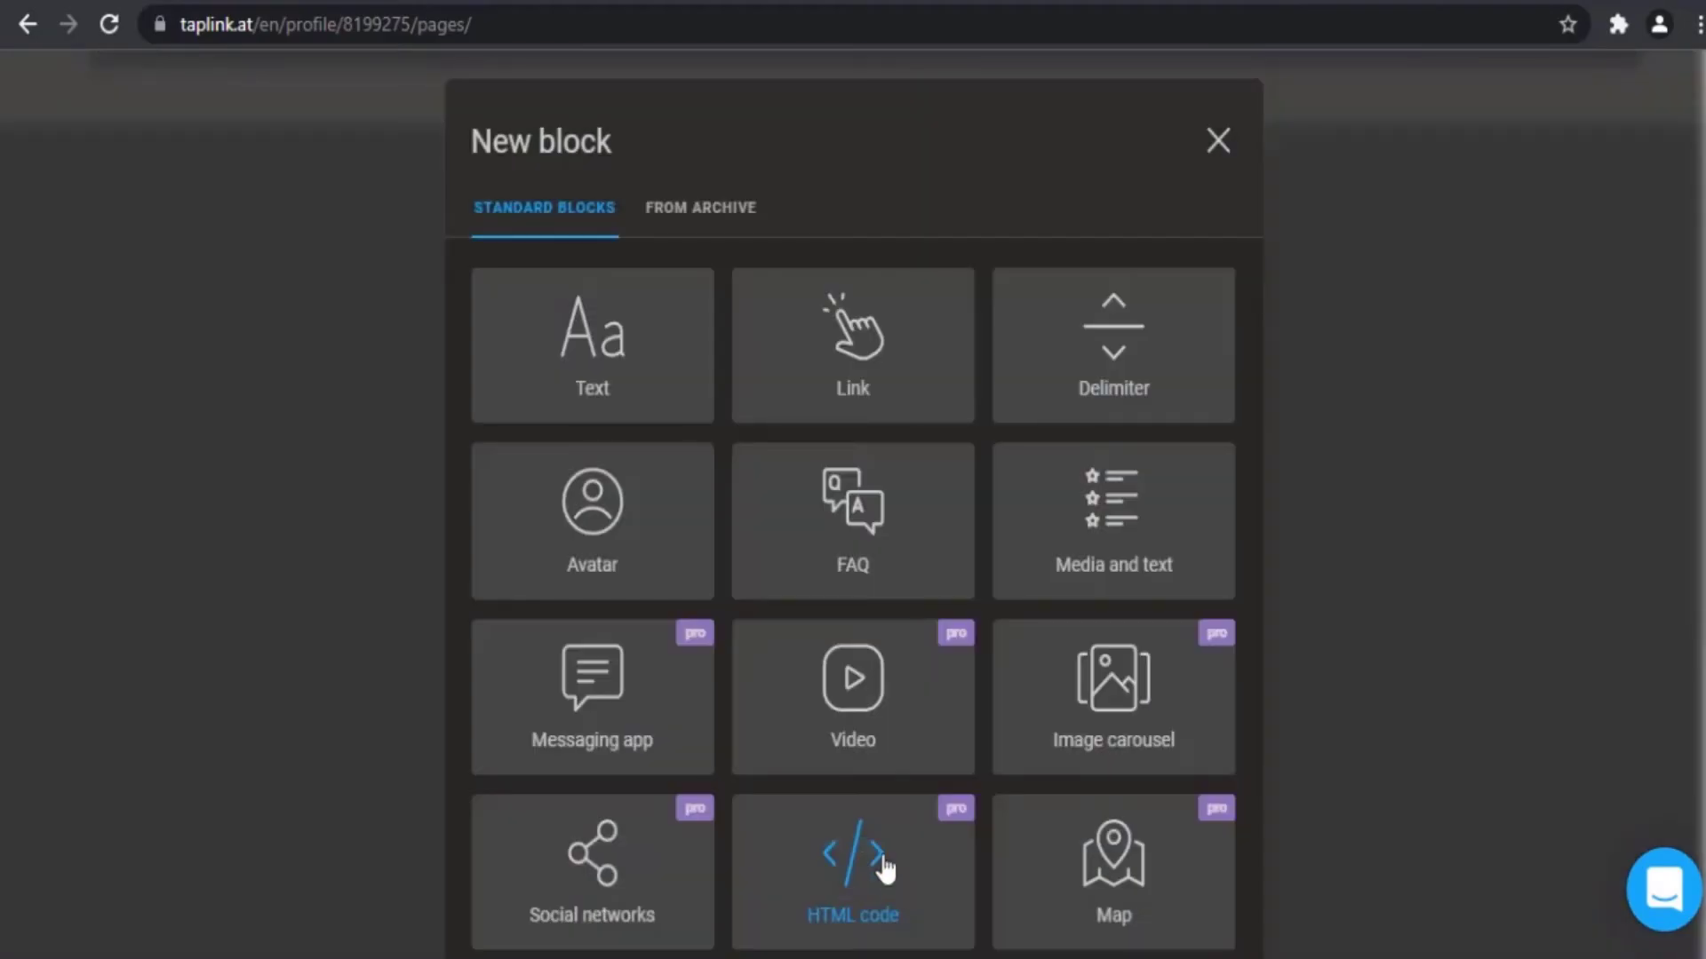
left_click(620, 388)
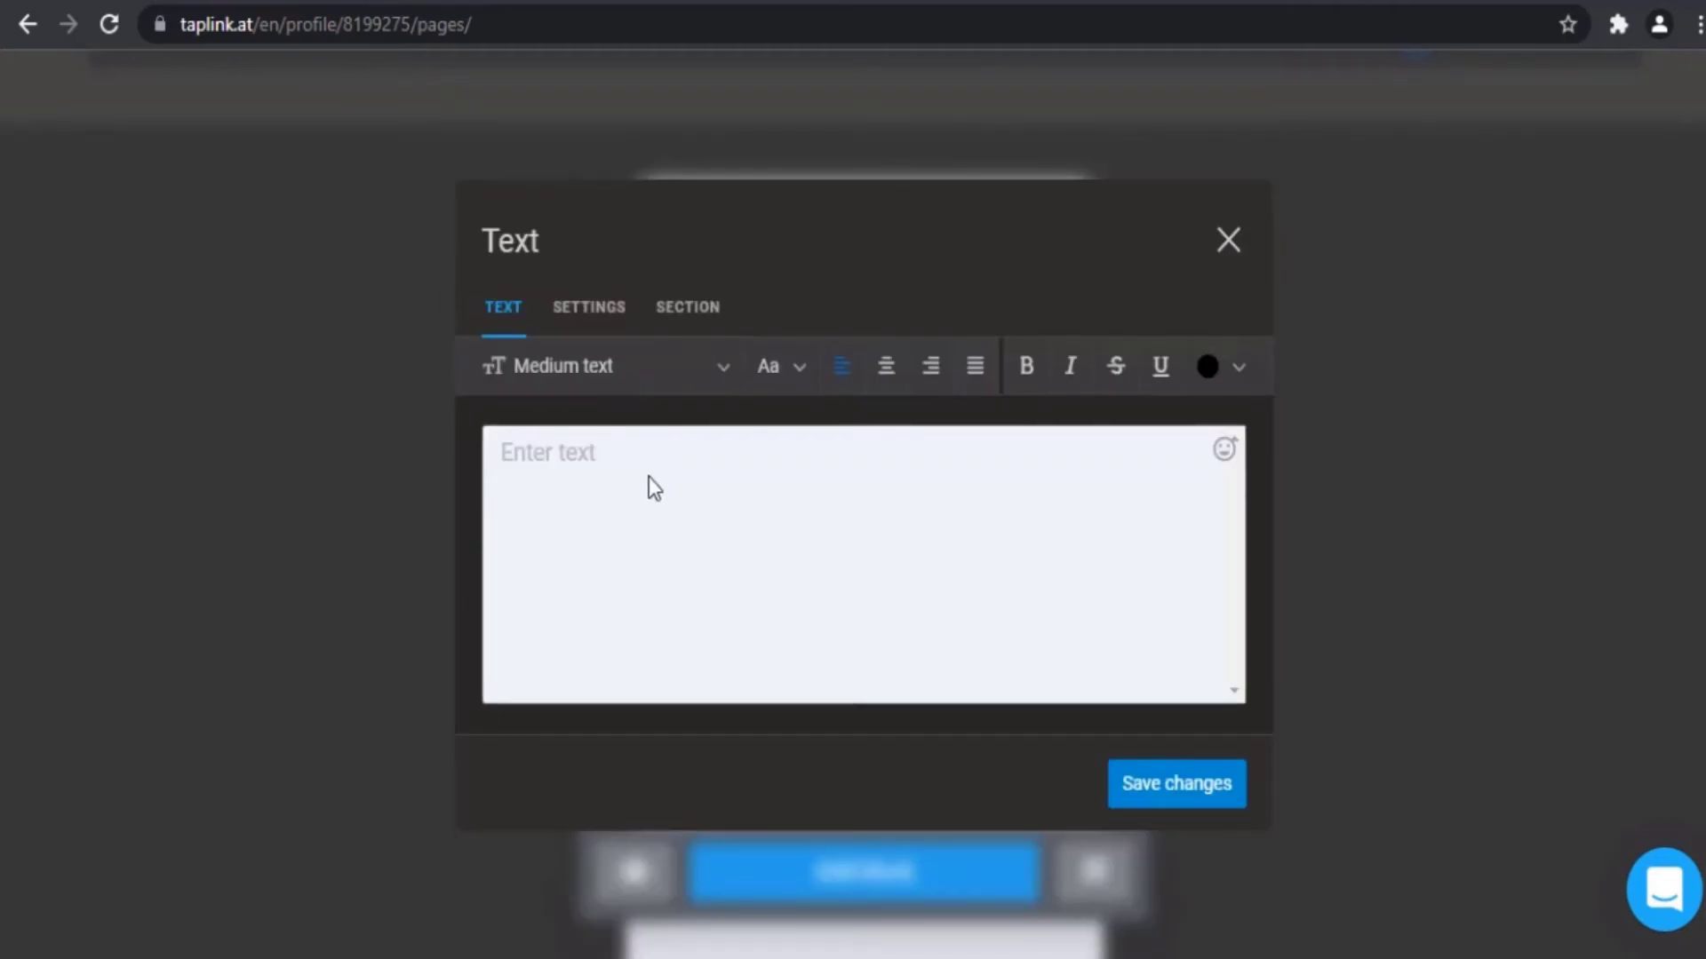
left_click(648, 477)
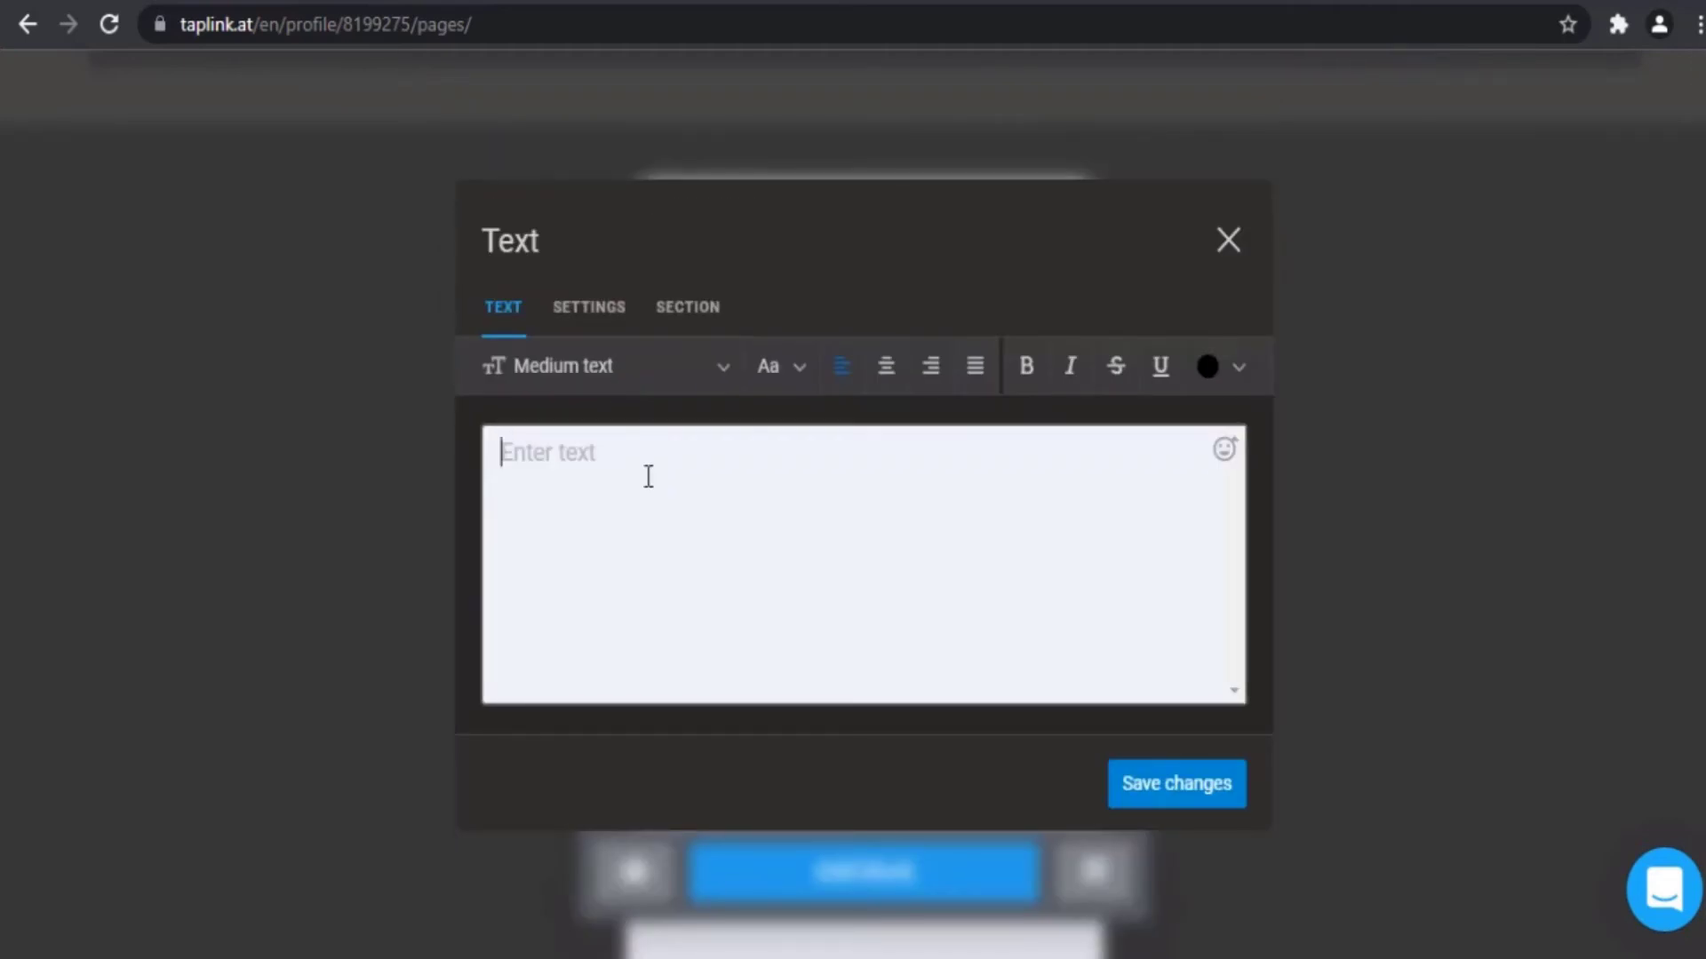
type("Content about tutorials")
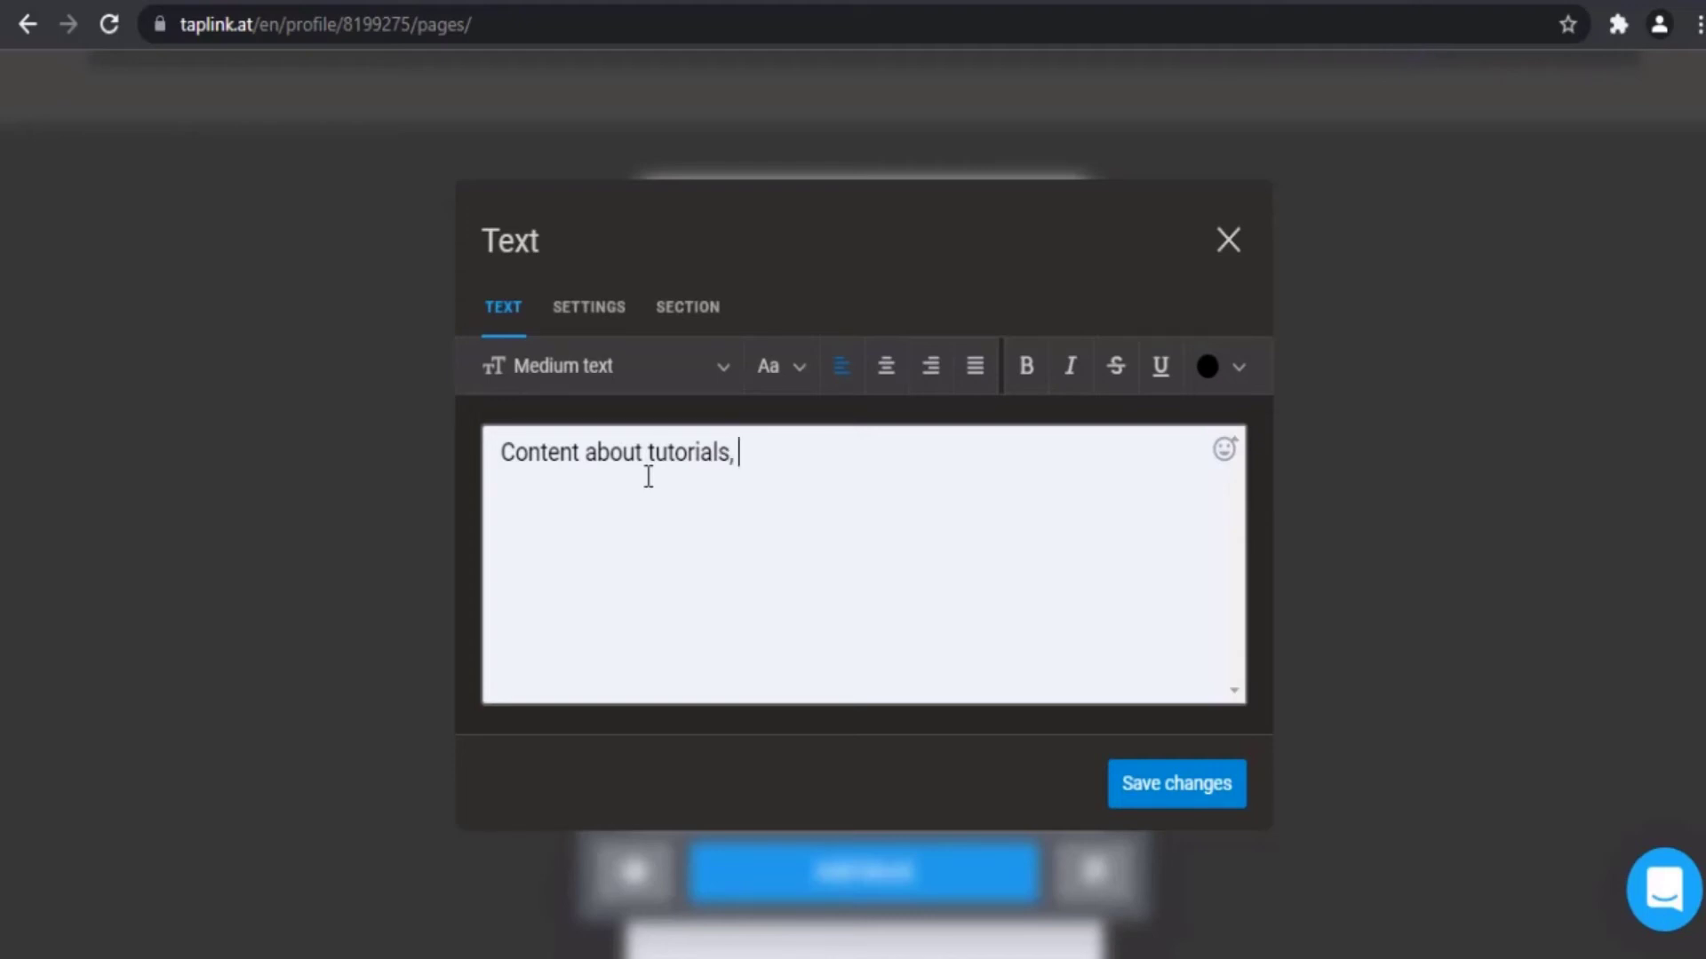
type(", tops, gameplays, and compar")
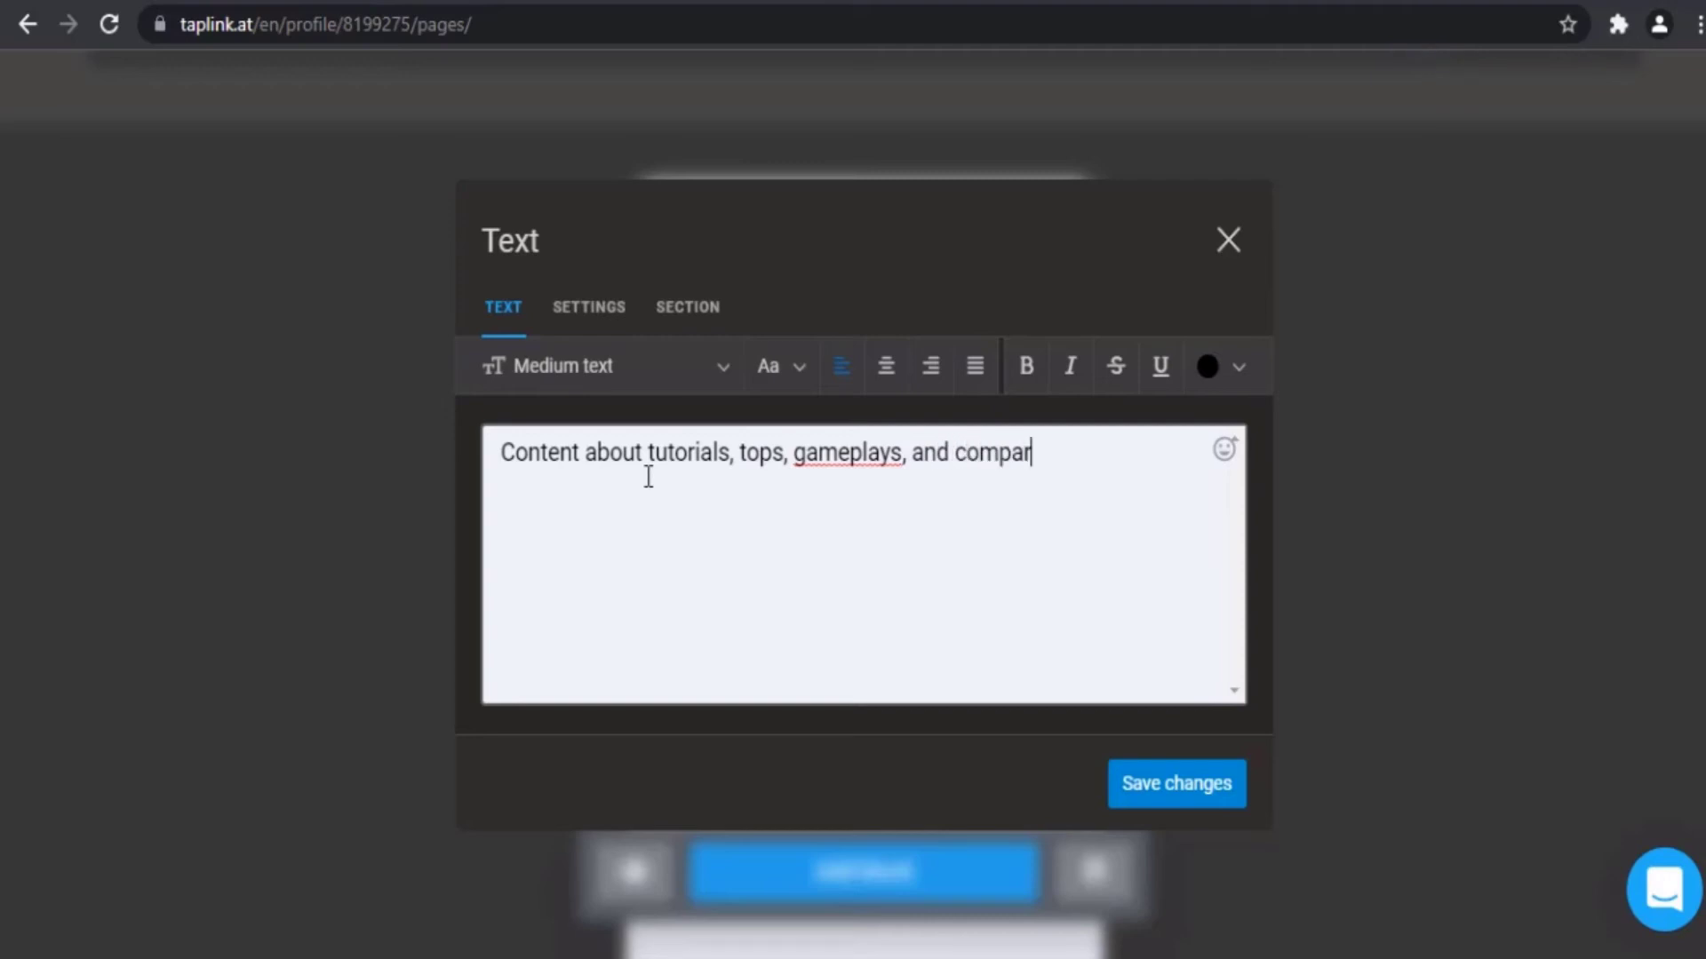
type("ison")
left_click(806, 455)
type(".")
left_click(1137, 780)
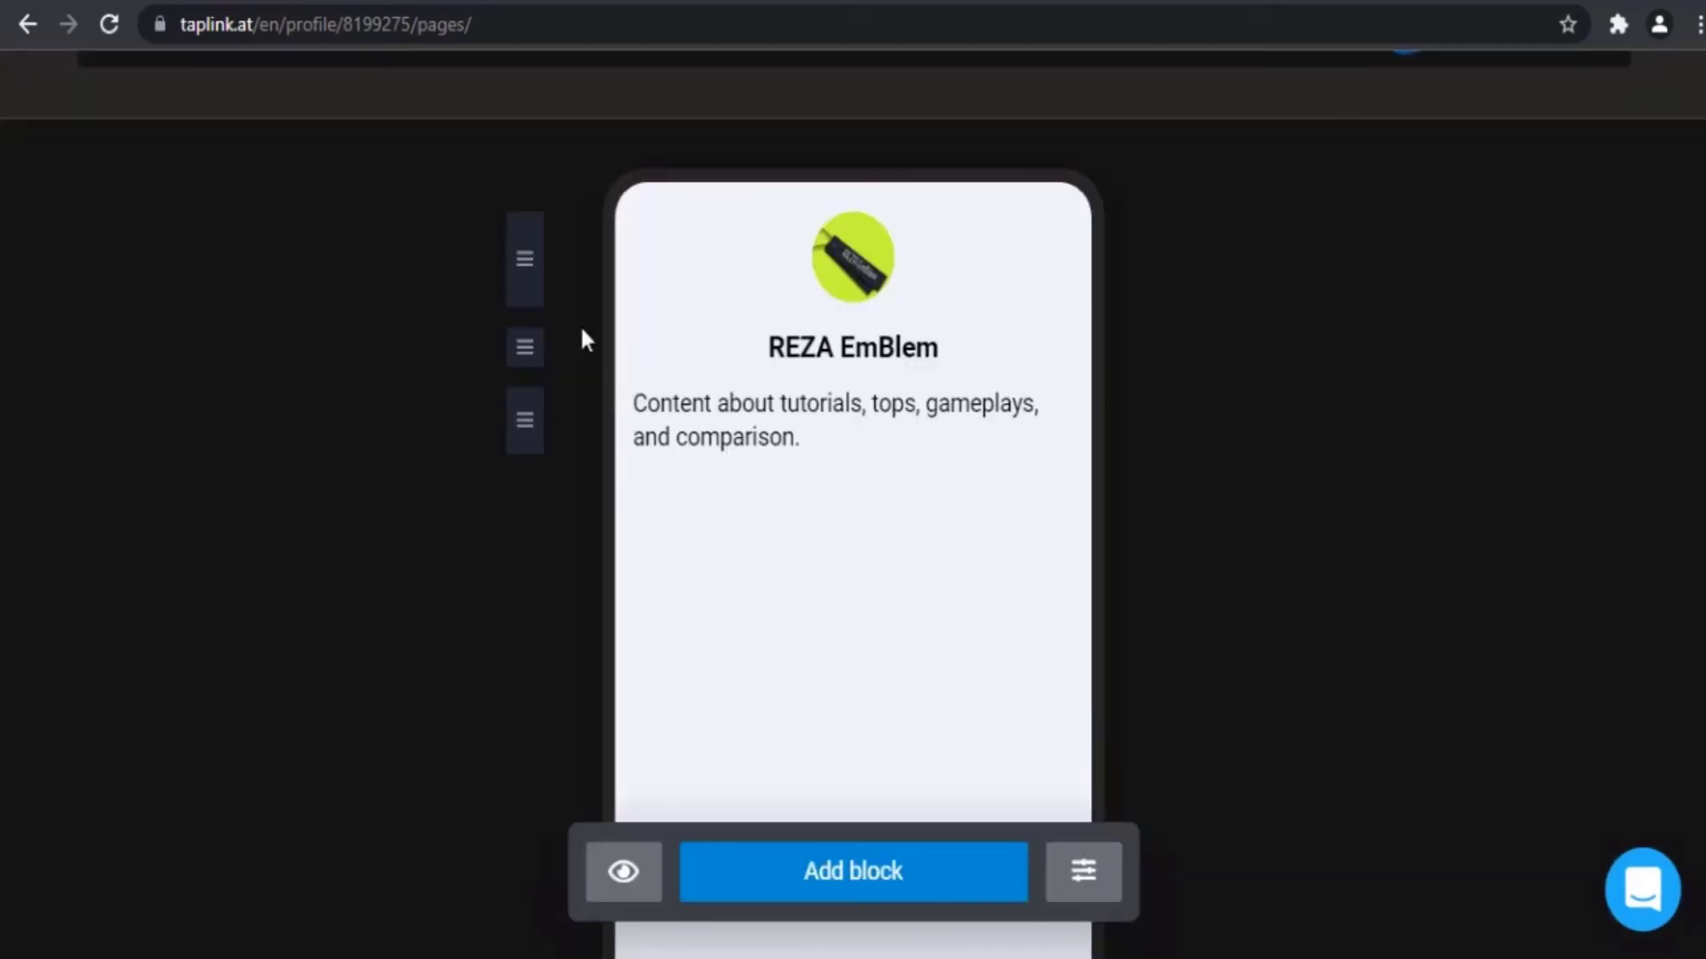
Step: Center-align the description text and save it
left_click(711, 437)
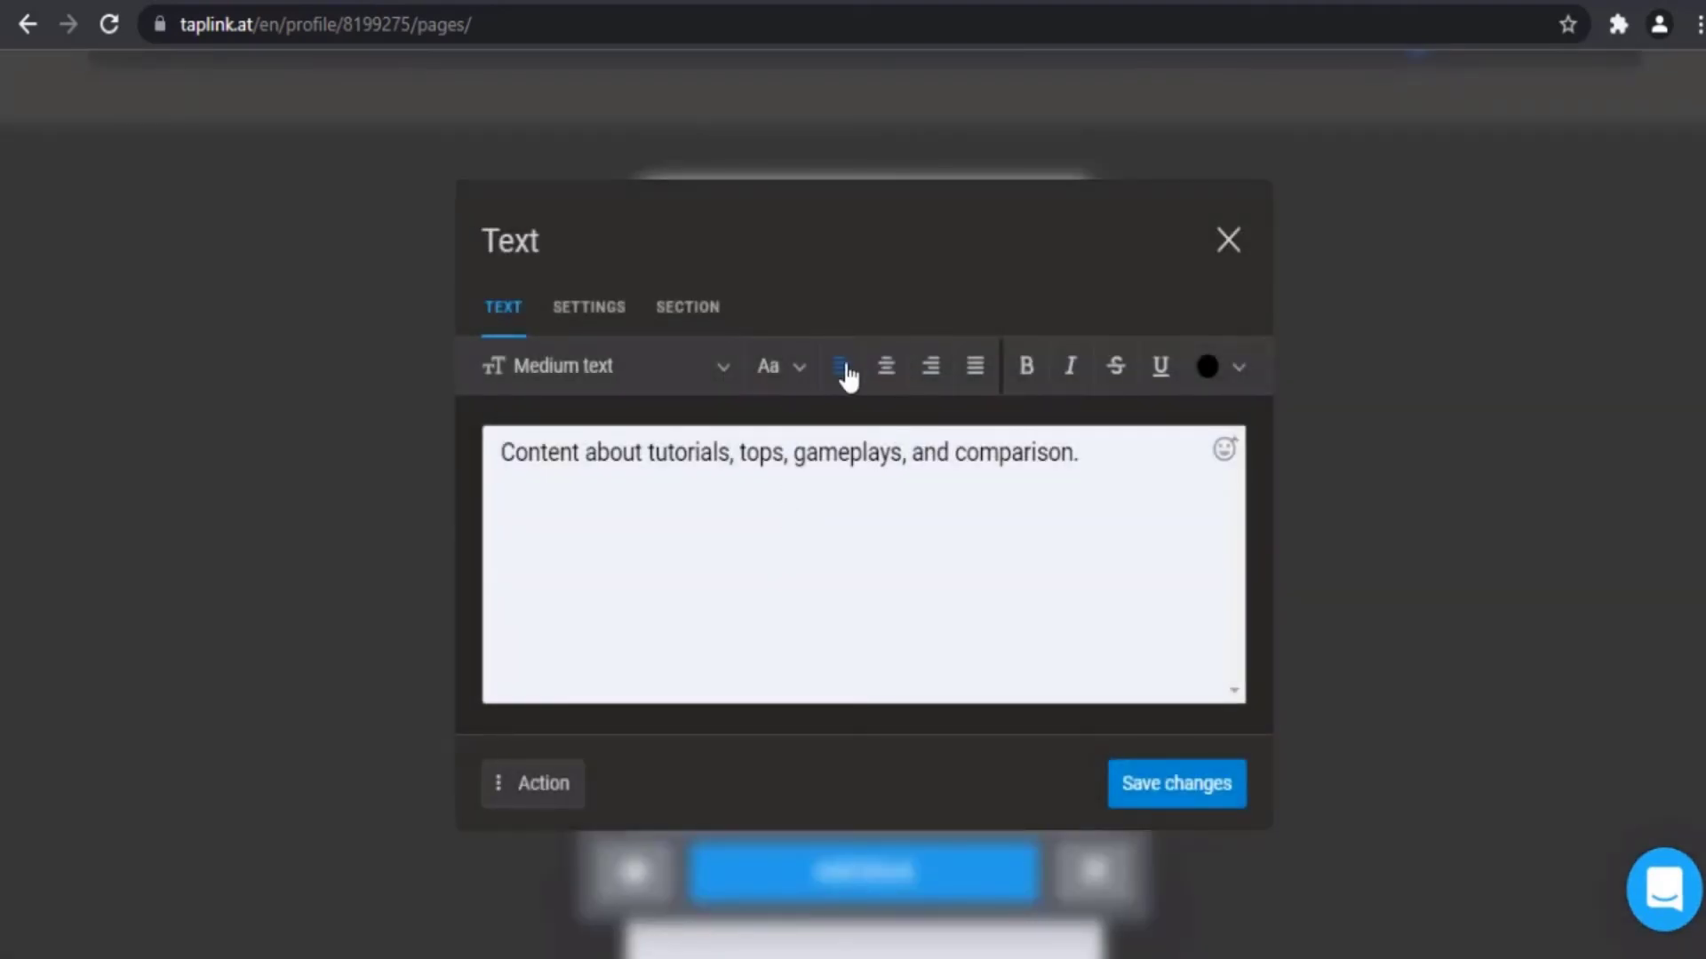
left_click(891, 371)
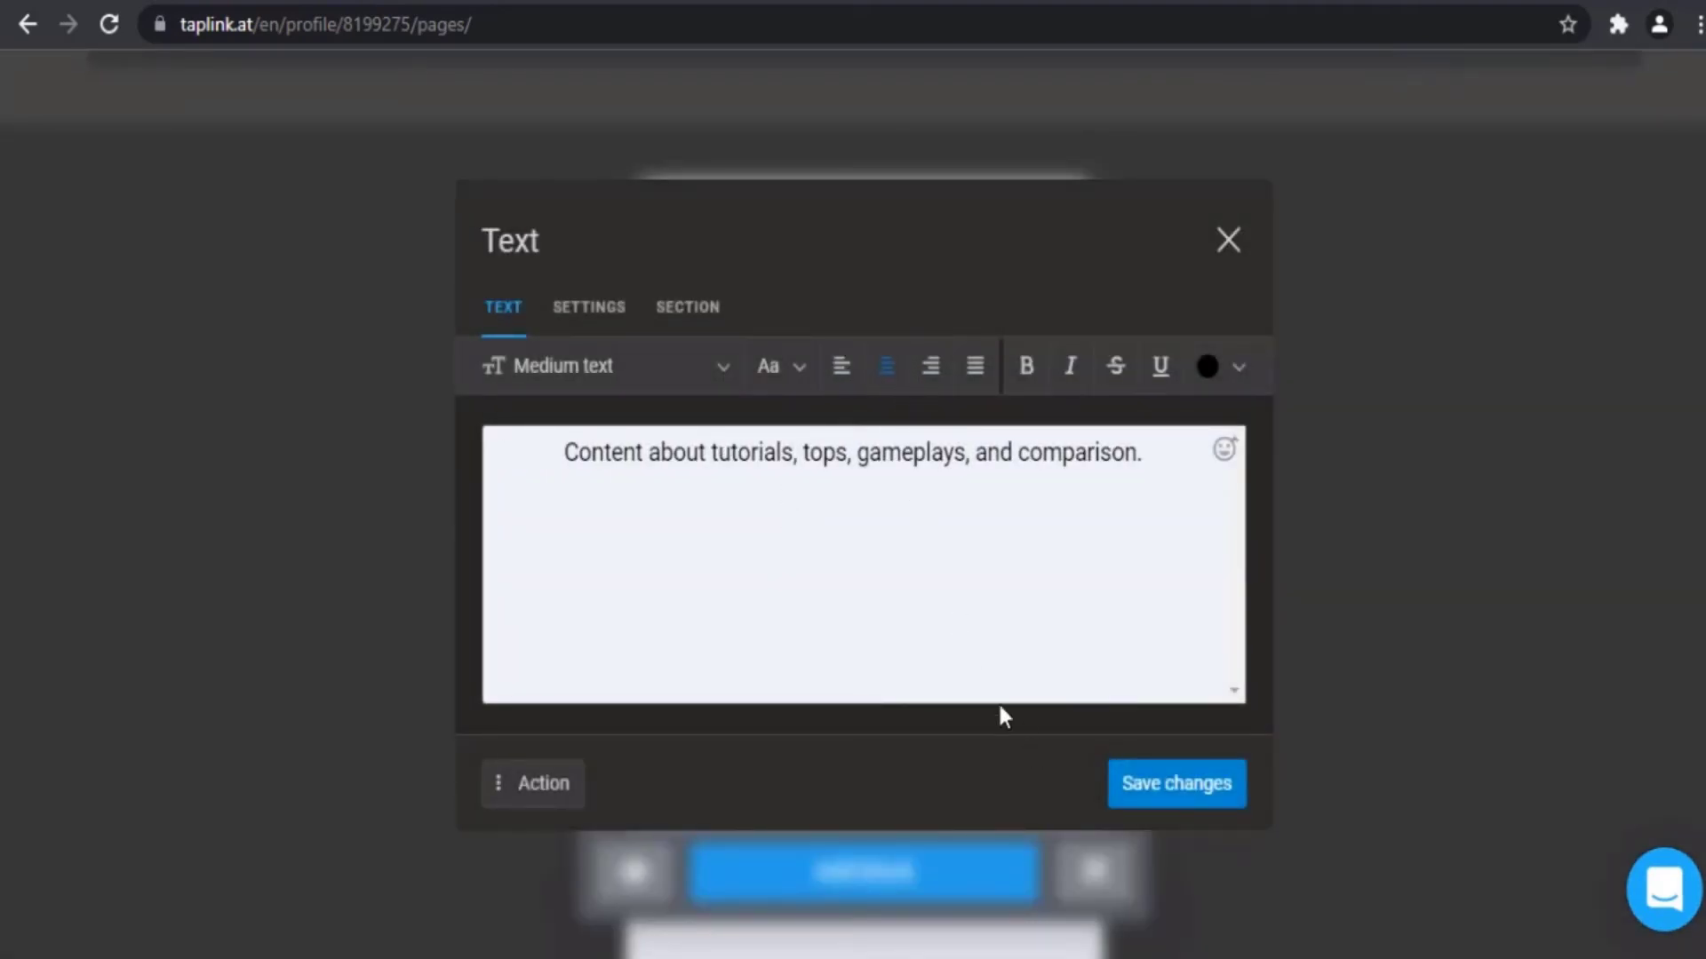
left_click(1151, 798)
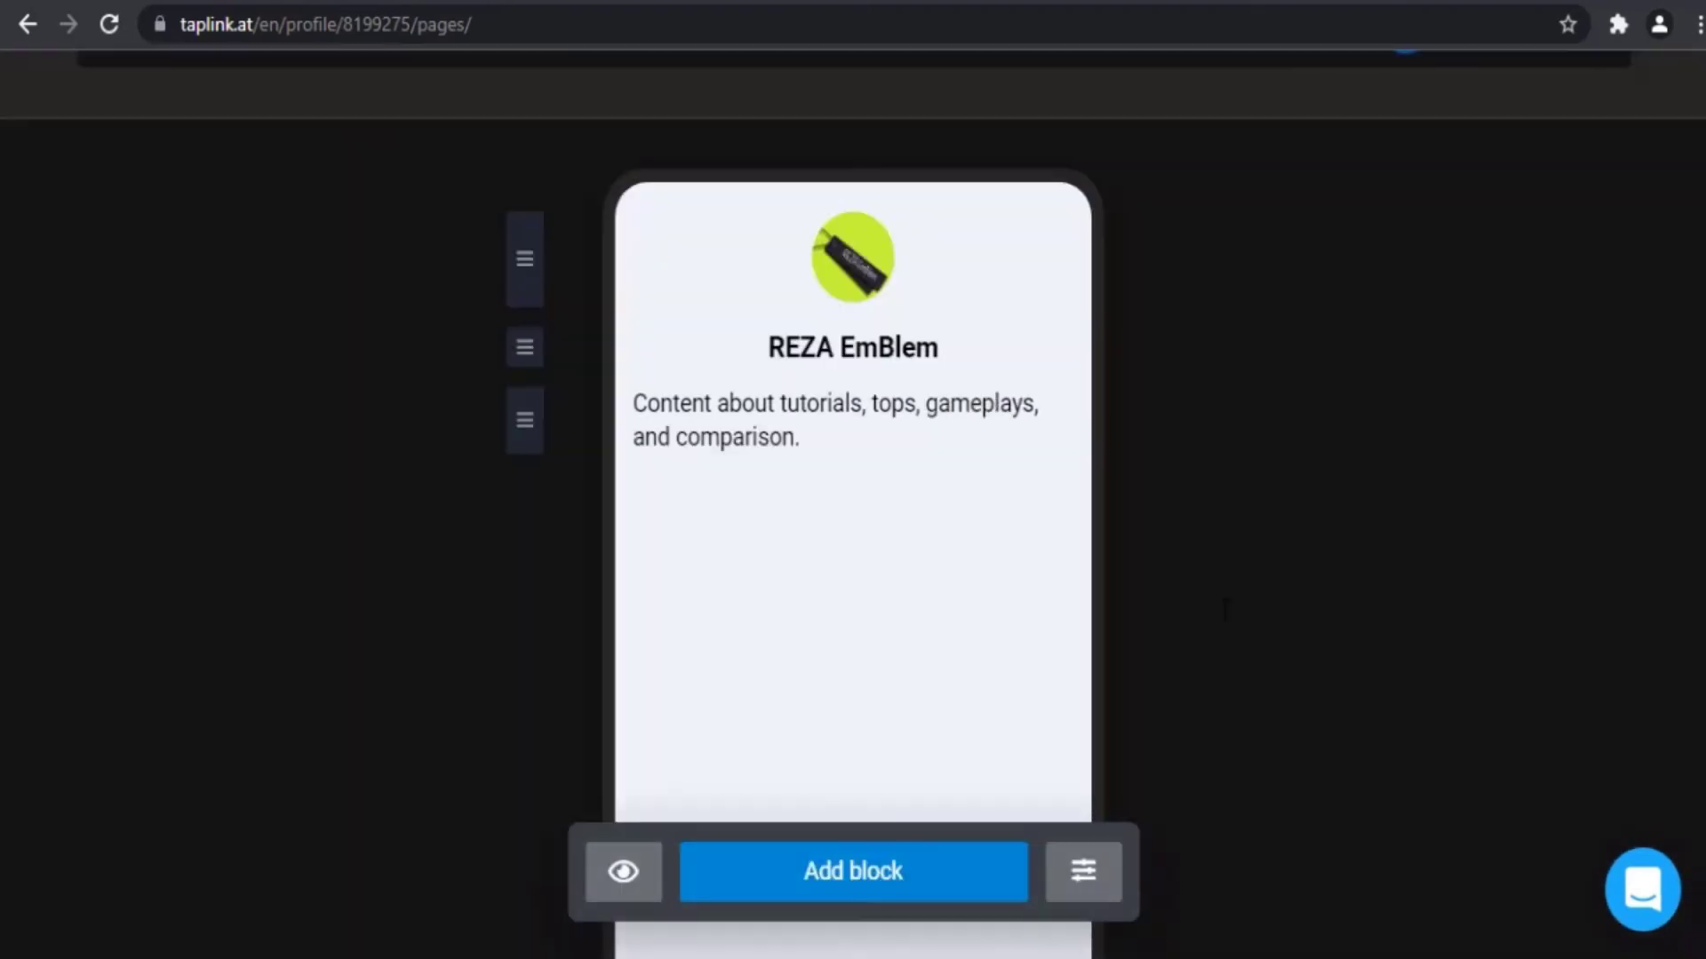
Step: Add a link block with headline 'Website' and subtitle 'Visit my site'
left_click(920, 884)
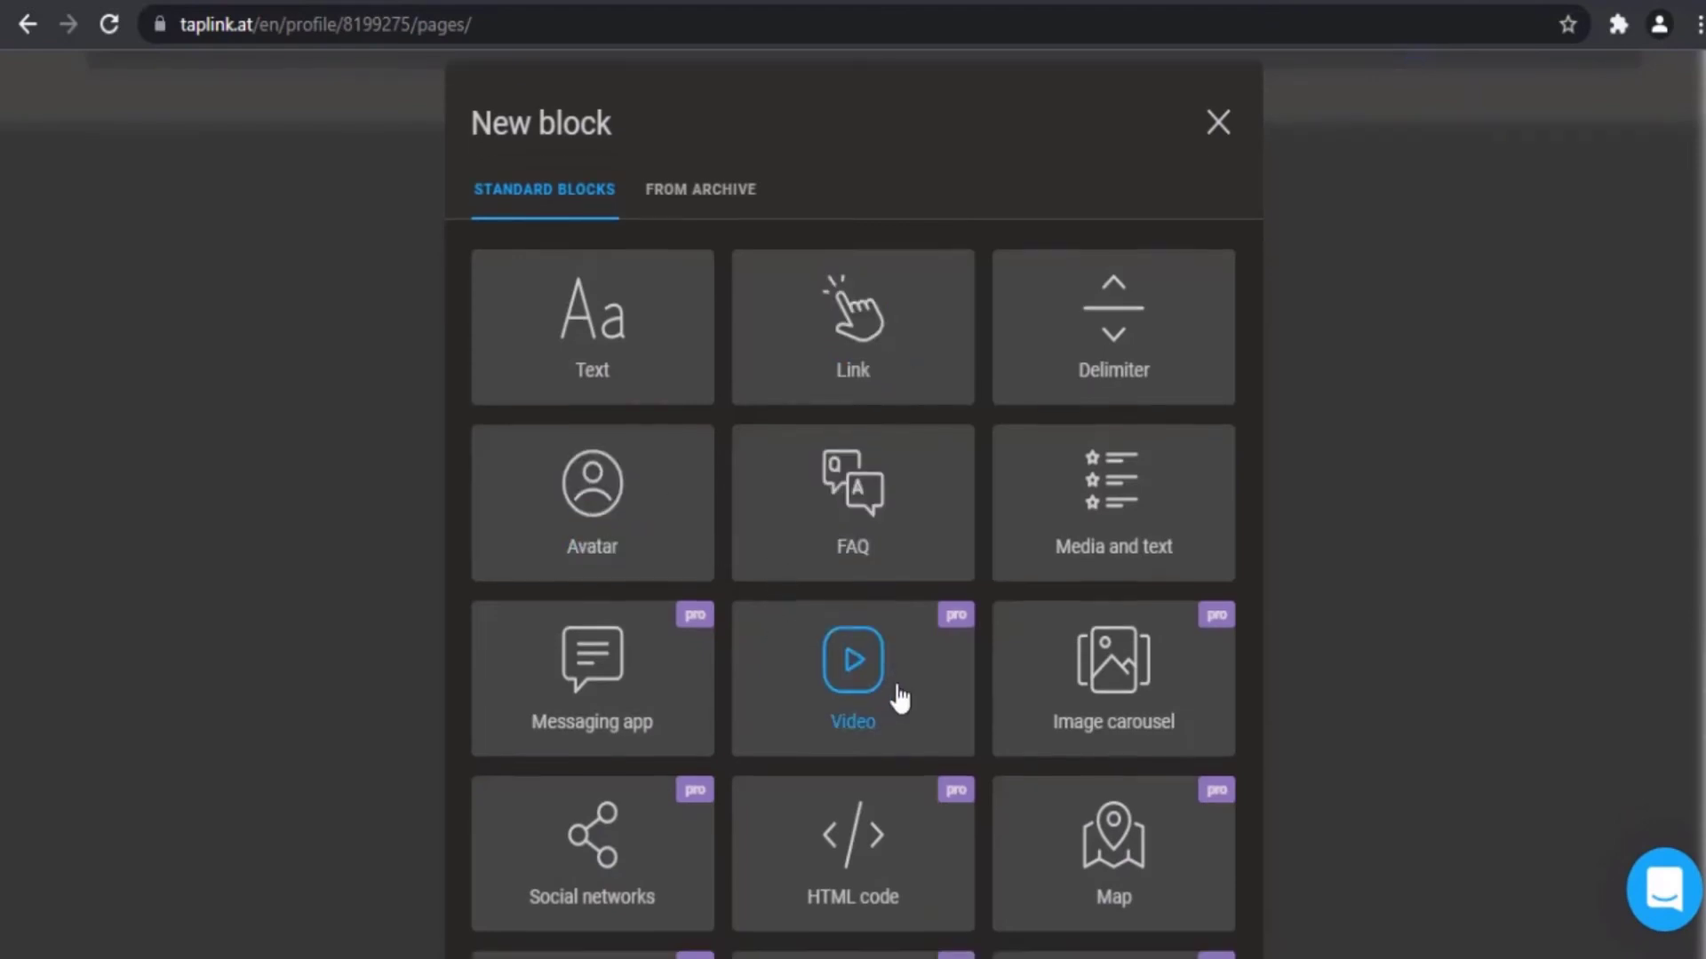
scroll(888, 684, "down", 5)
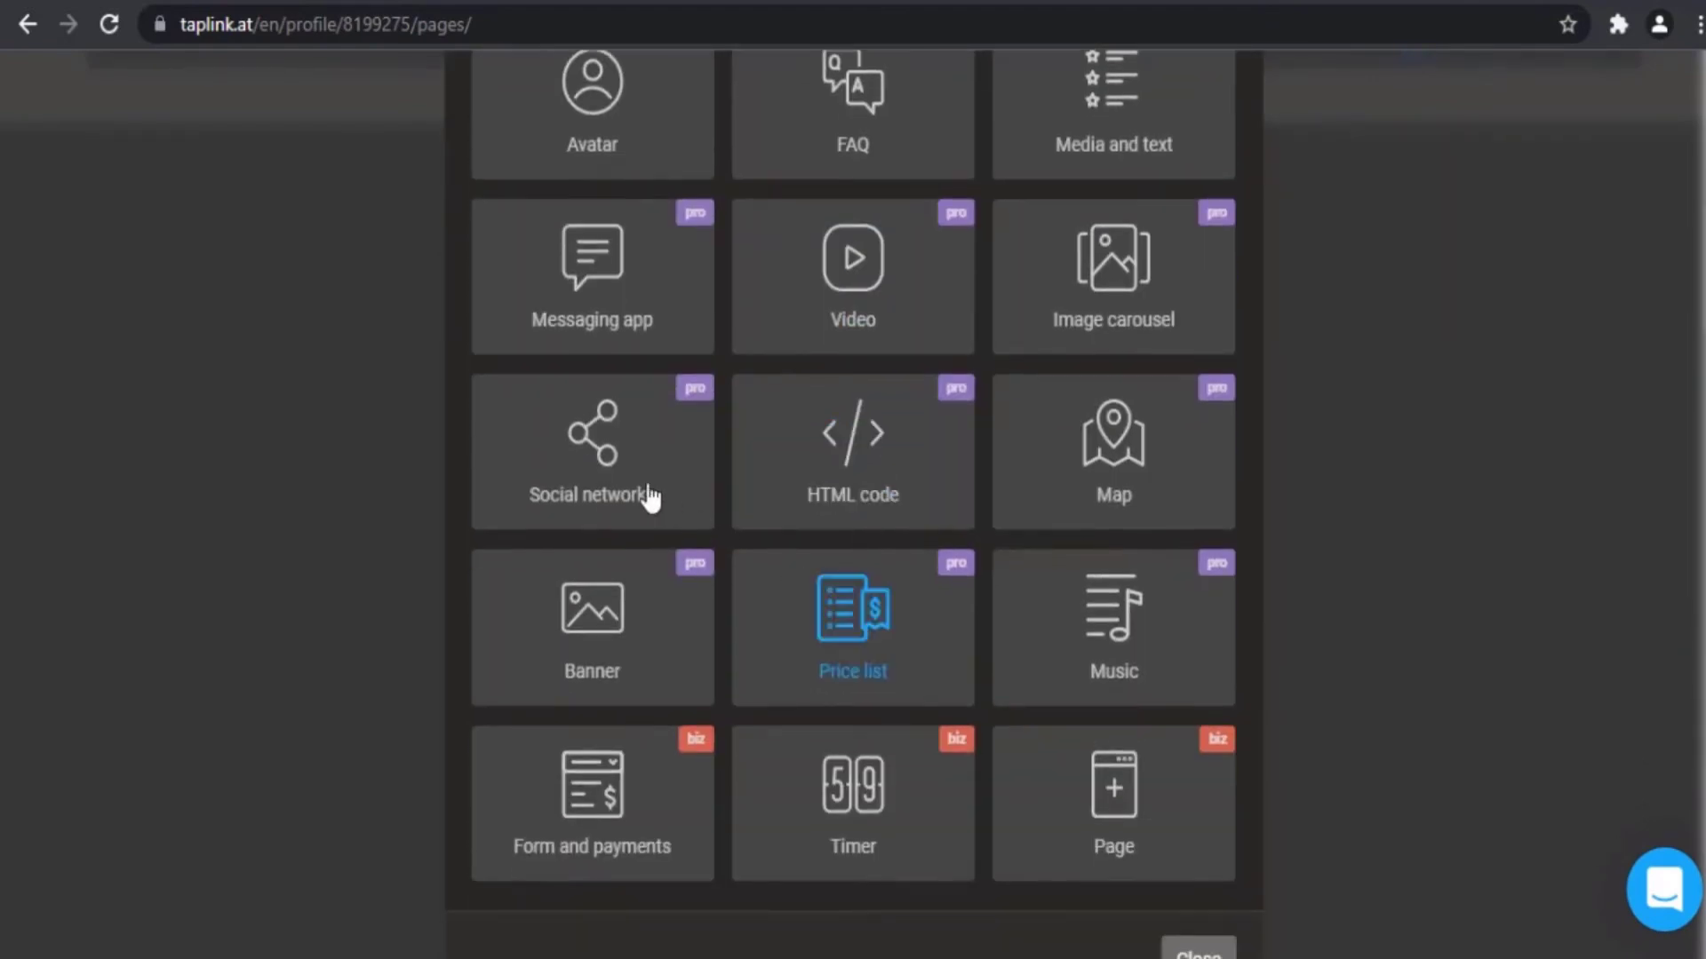
scroll(813, 520, "up", 5)
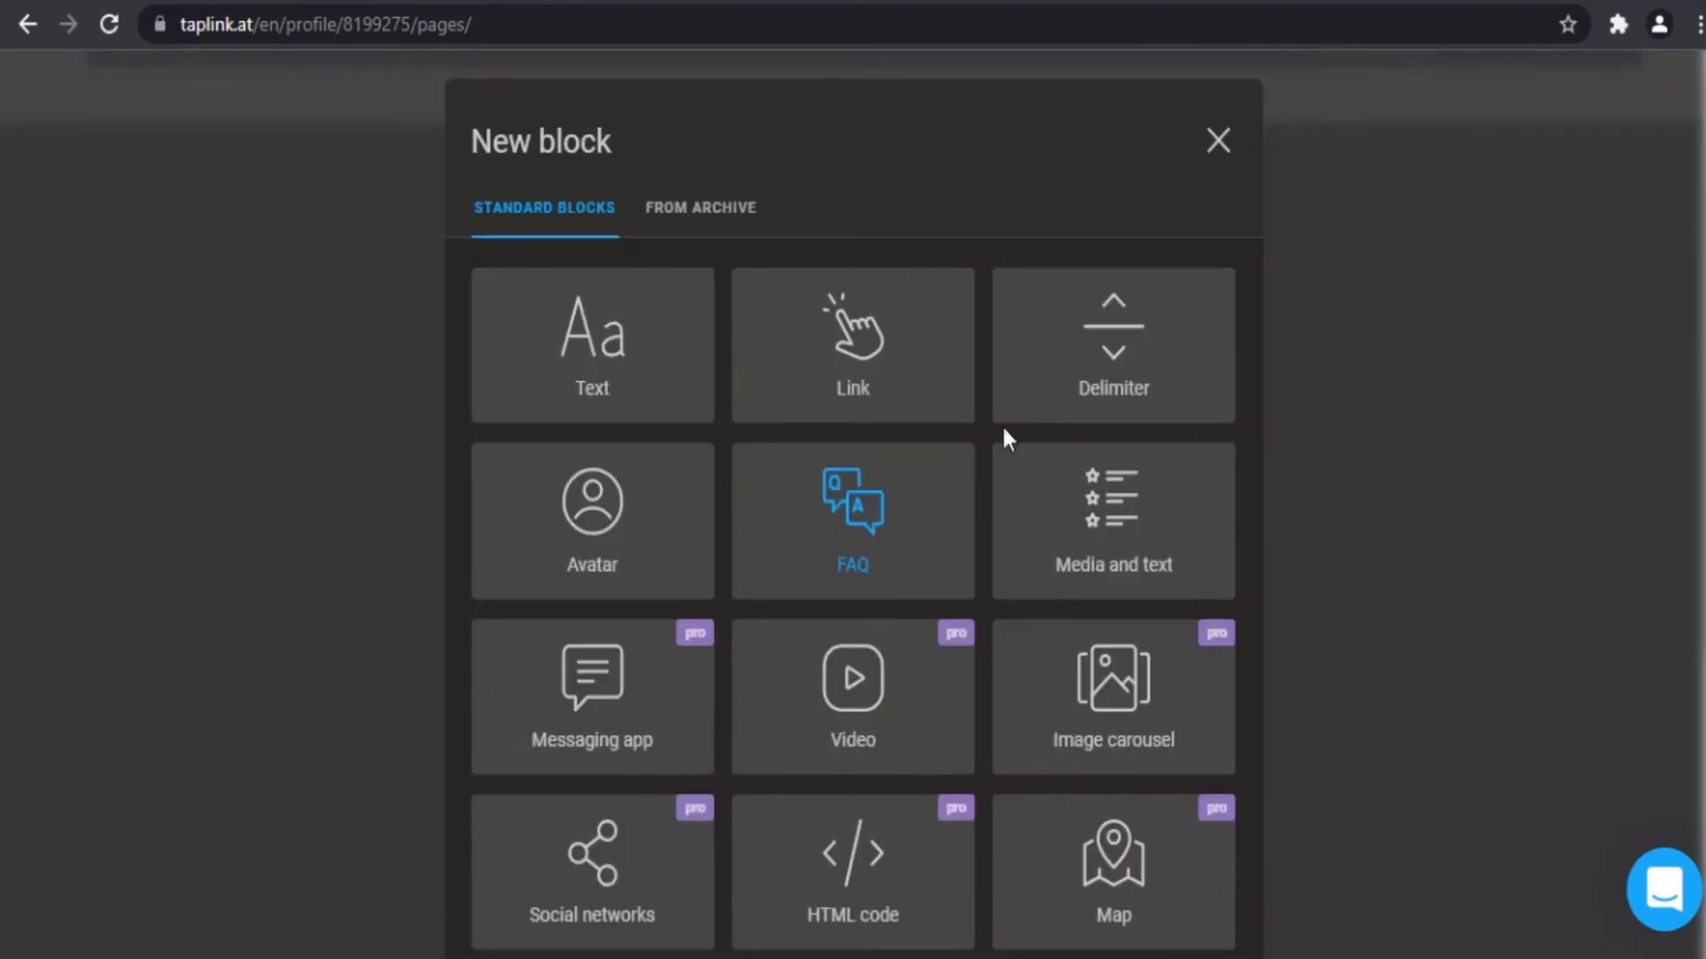
left_click(899, 380)
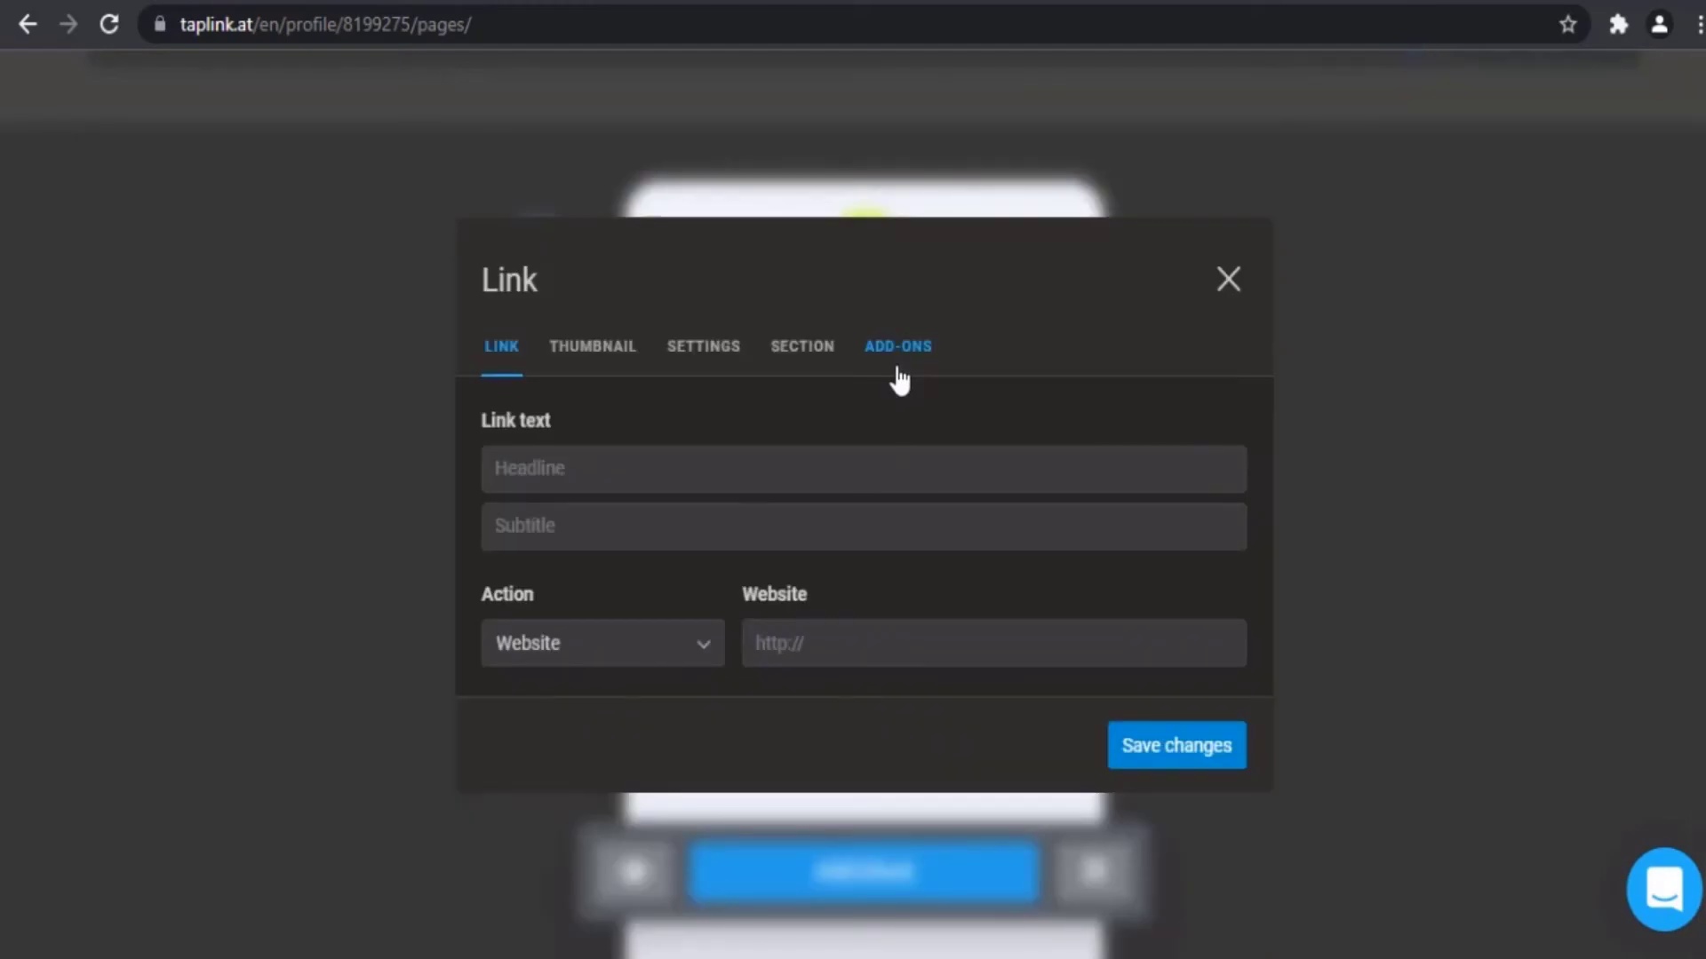
left_click(611, 464)
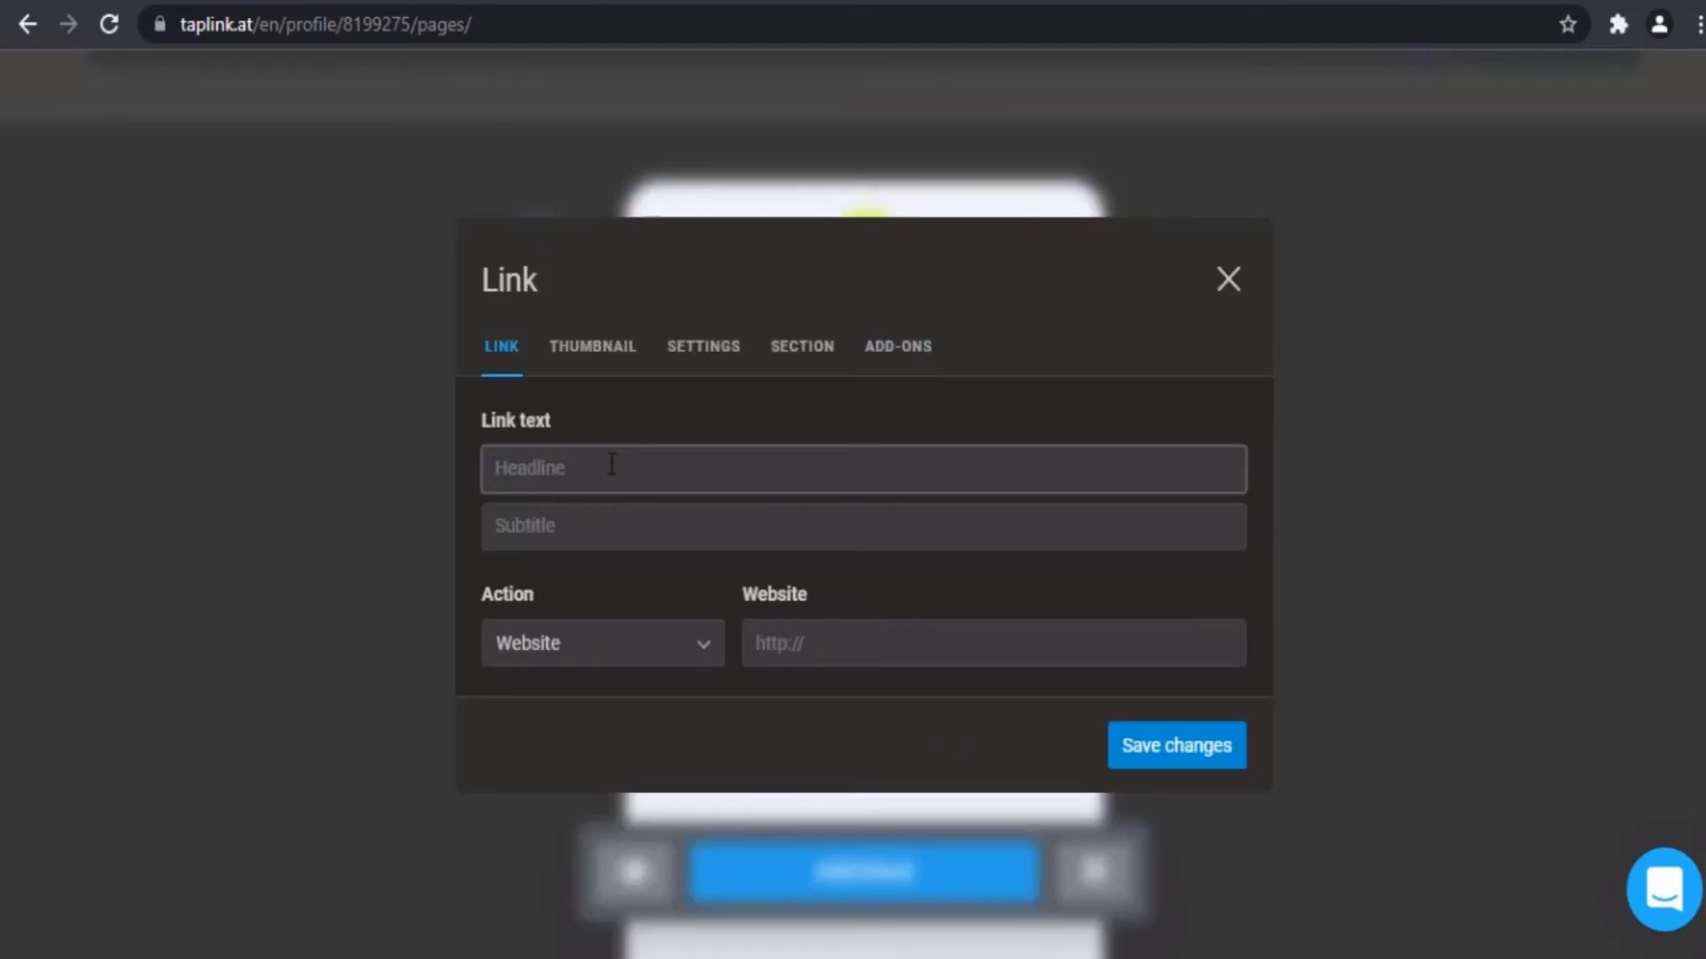
type("Website")
left_click(595, 521)
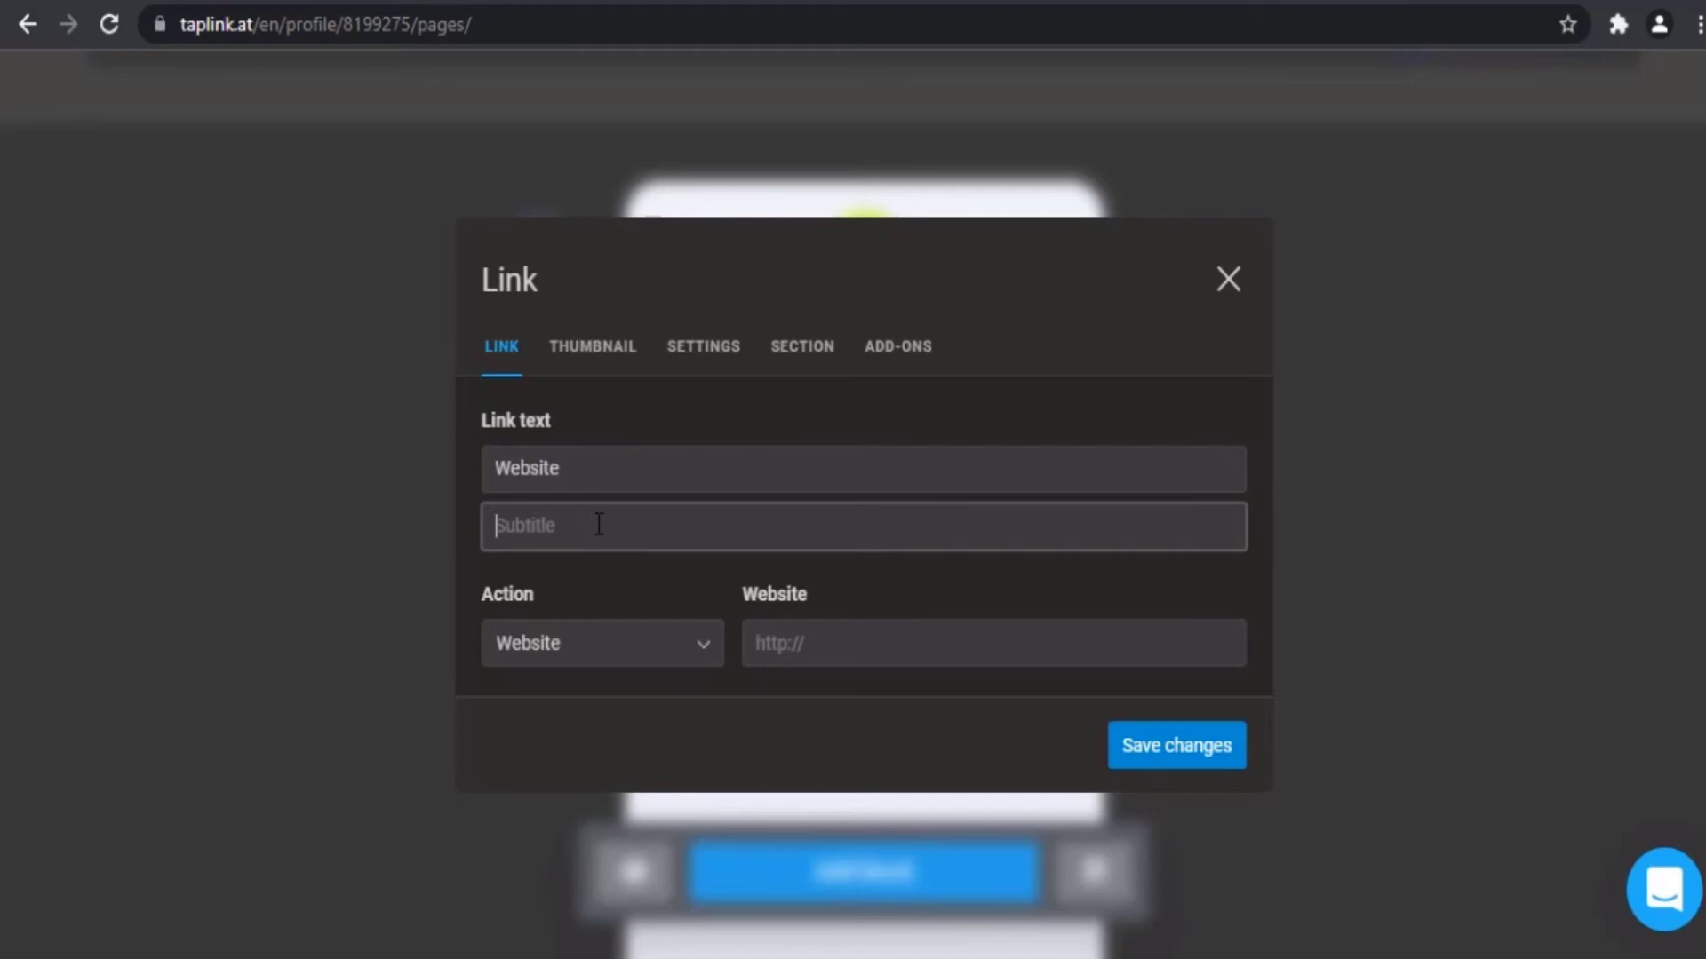
type("Visit my site")
left_click(651, 665)
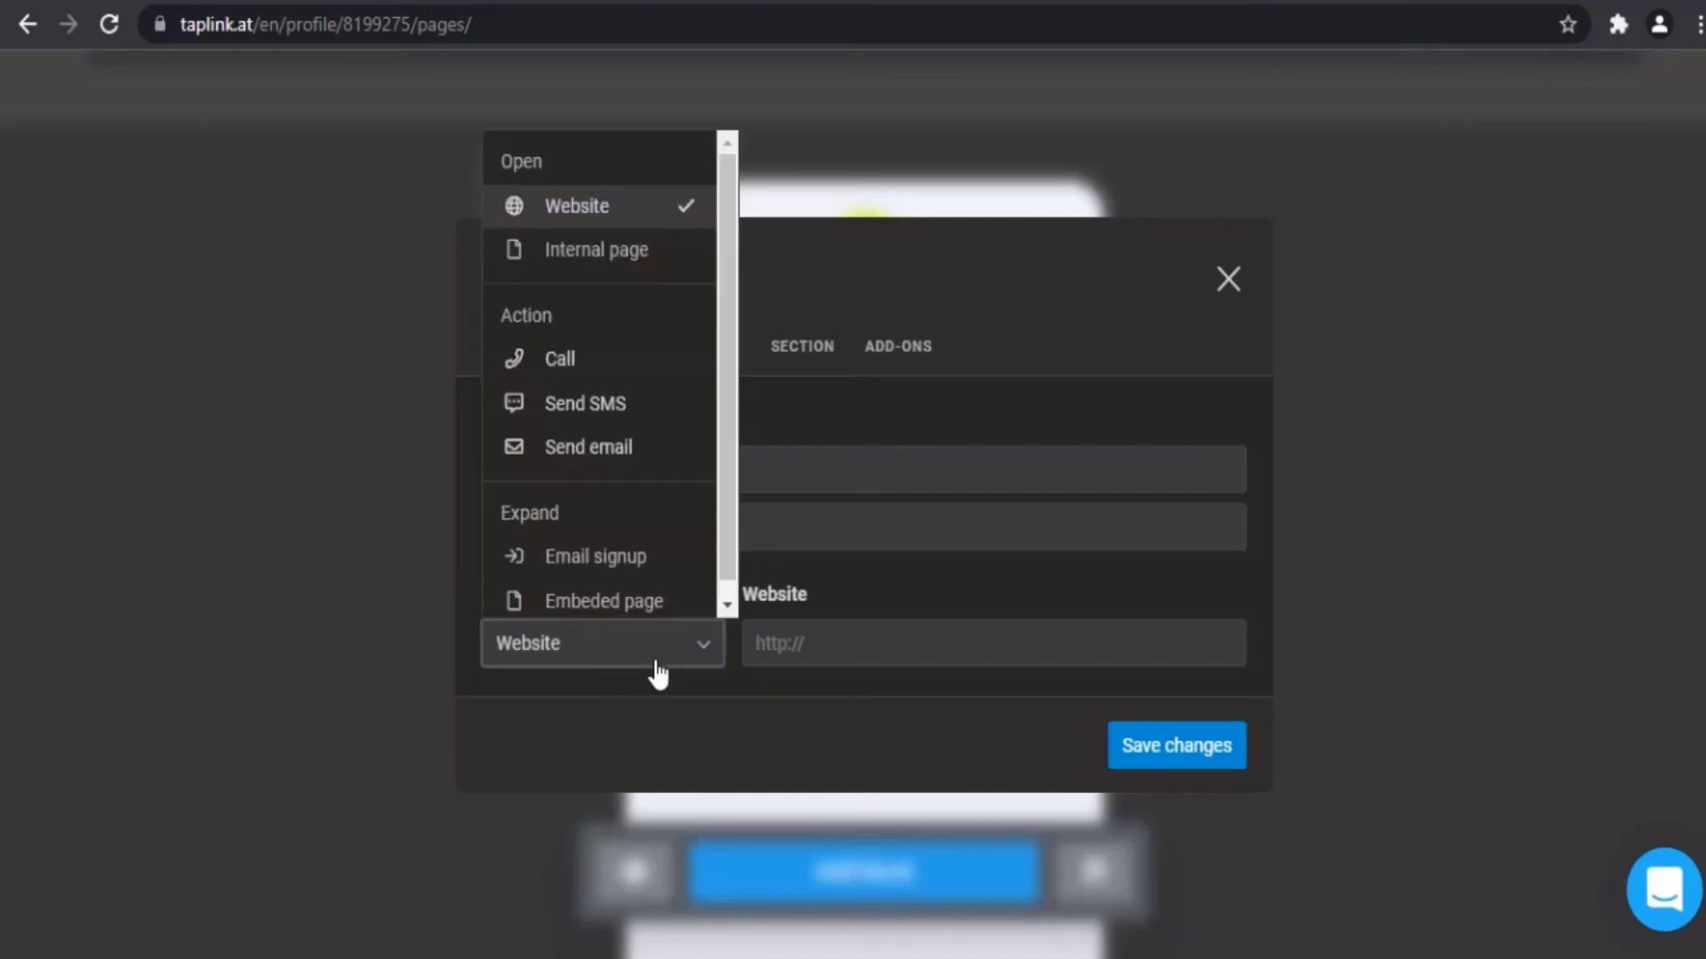
scroll(616, 445, "down", 1)
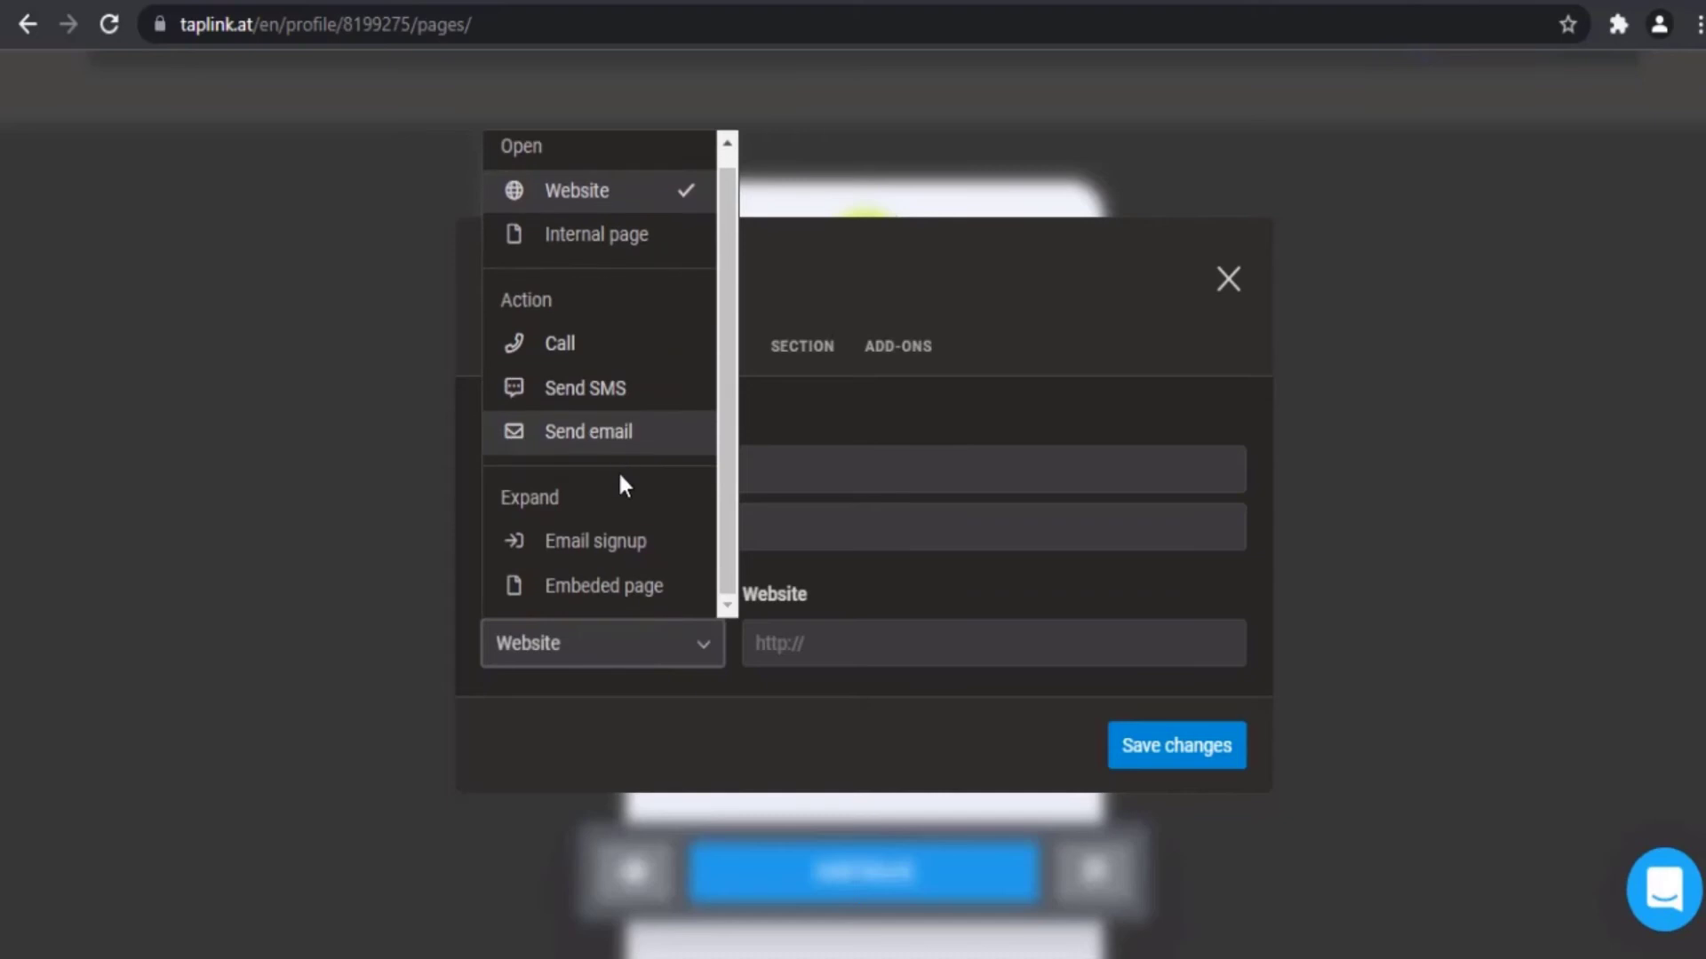
left_click(783, 655)
type("https")
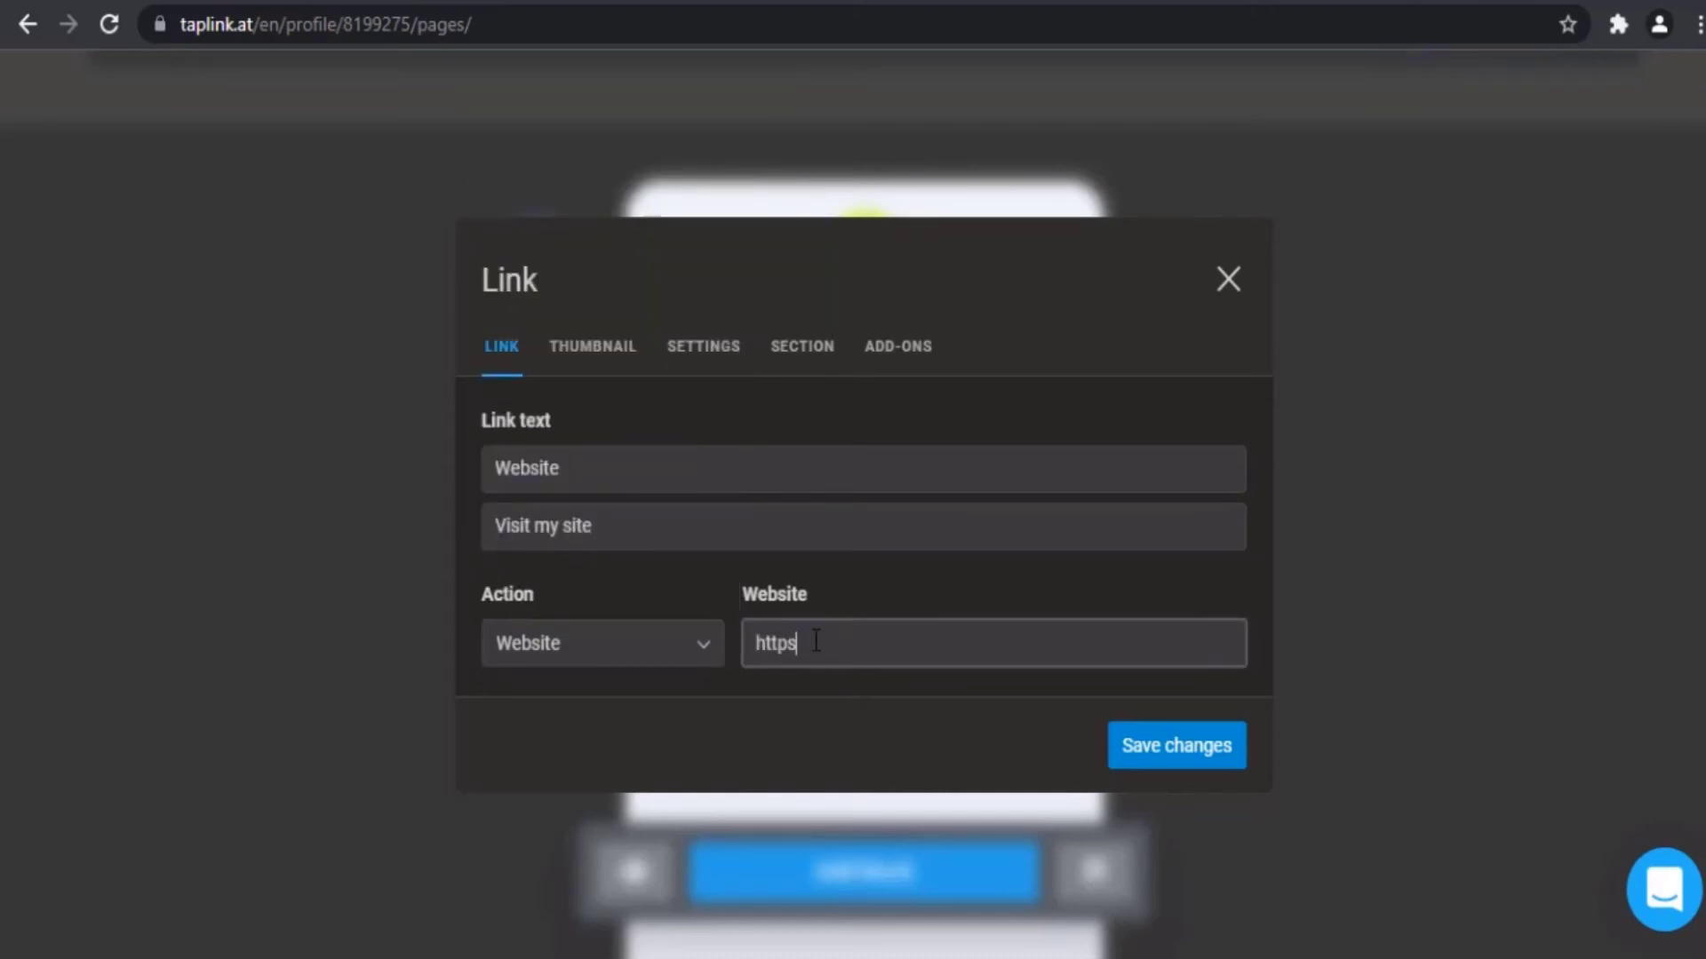
type("://website.com")
left_click(1151, 748)
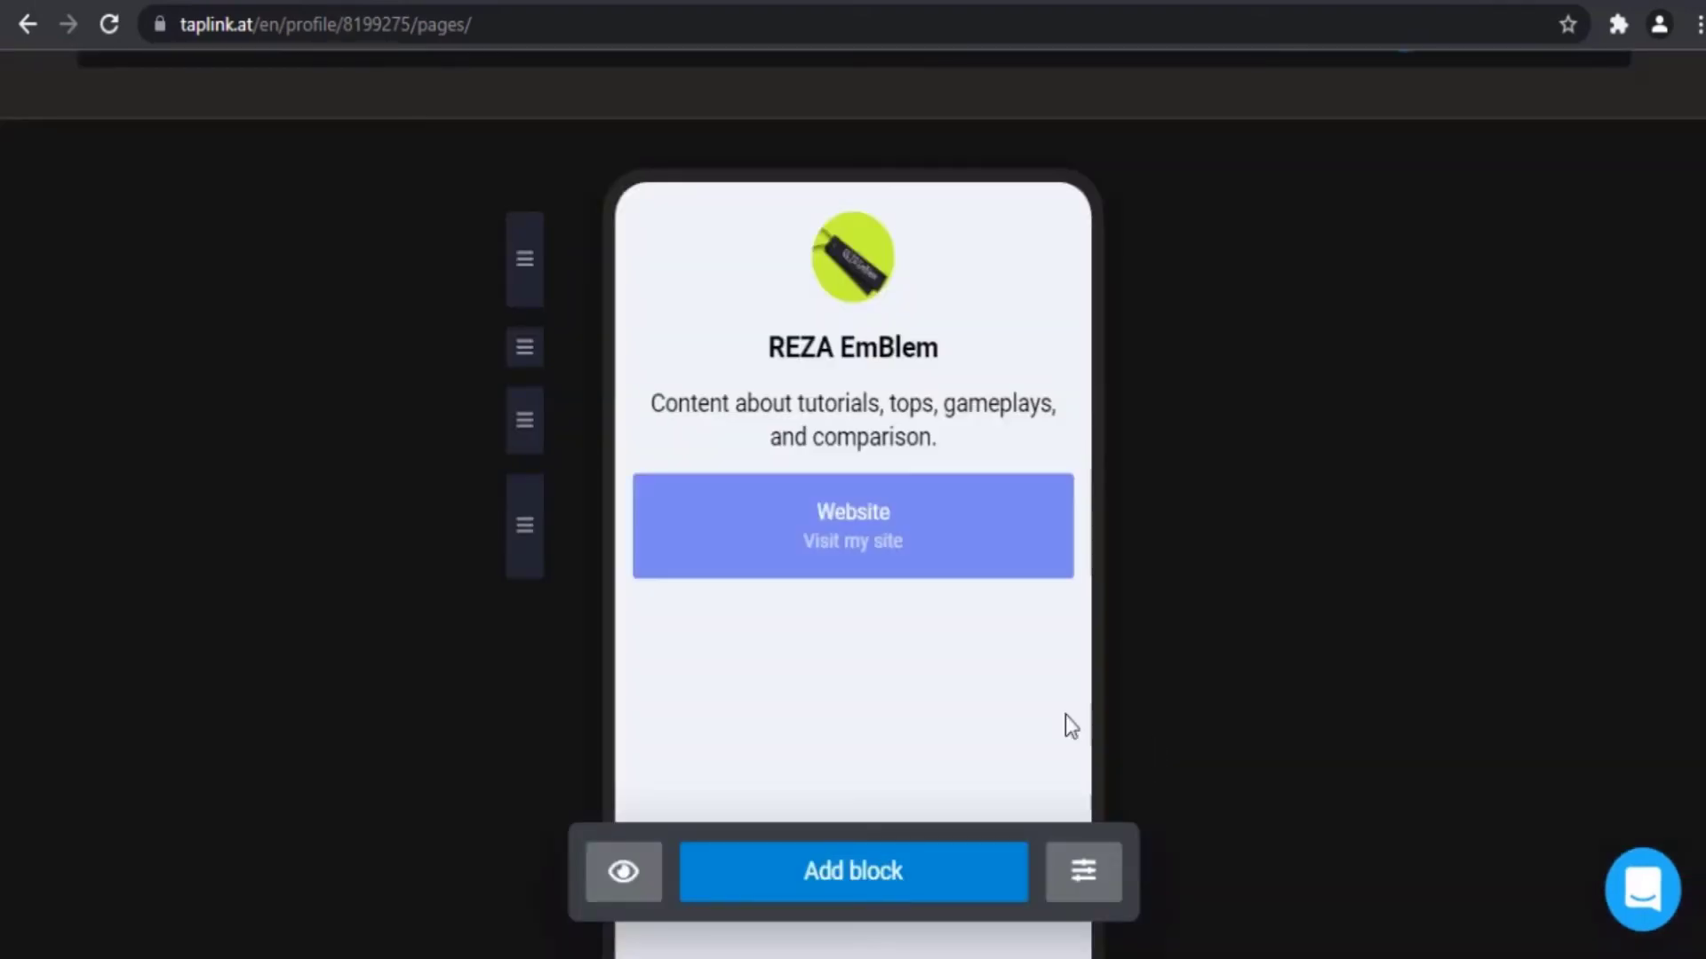
Step: Reopen the Website button and browse its Image and Icon thumbnail options
left_click(761, 545)
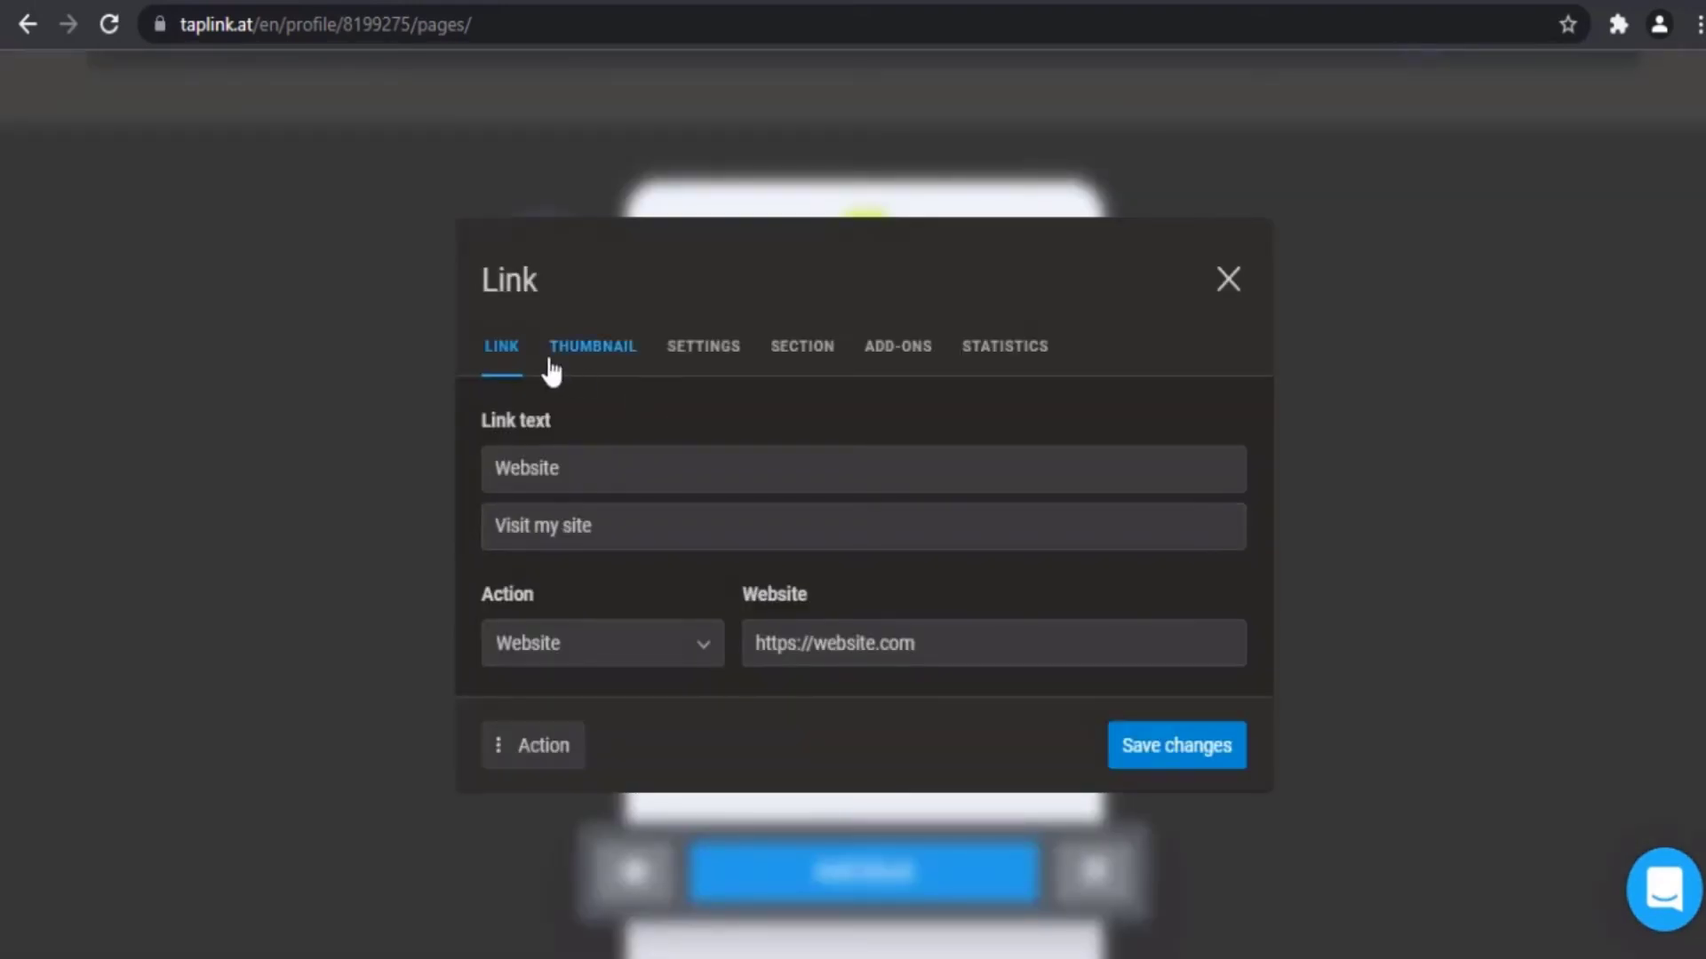
left_click(551, 371)
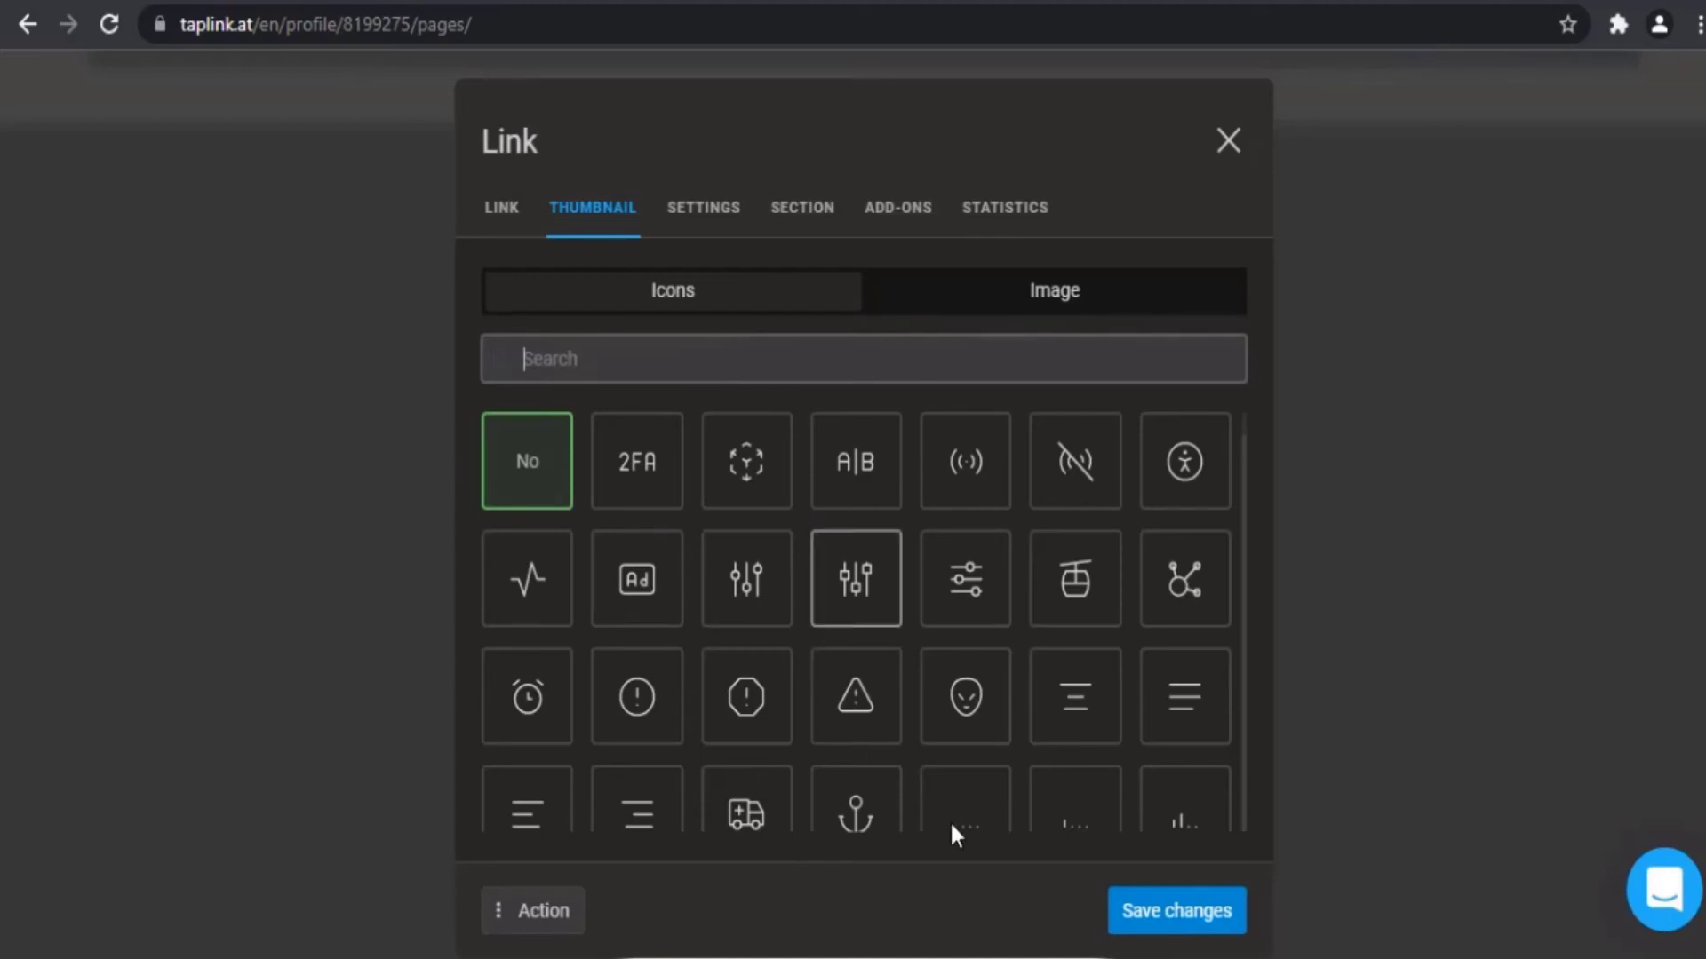
left_click(1014, 288)
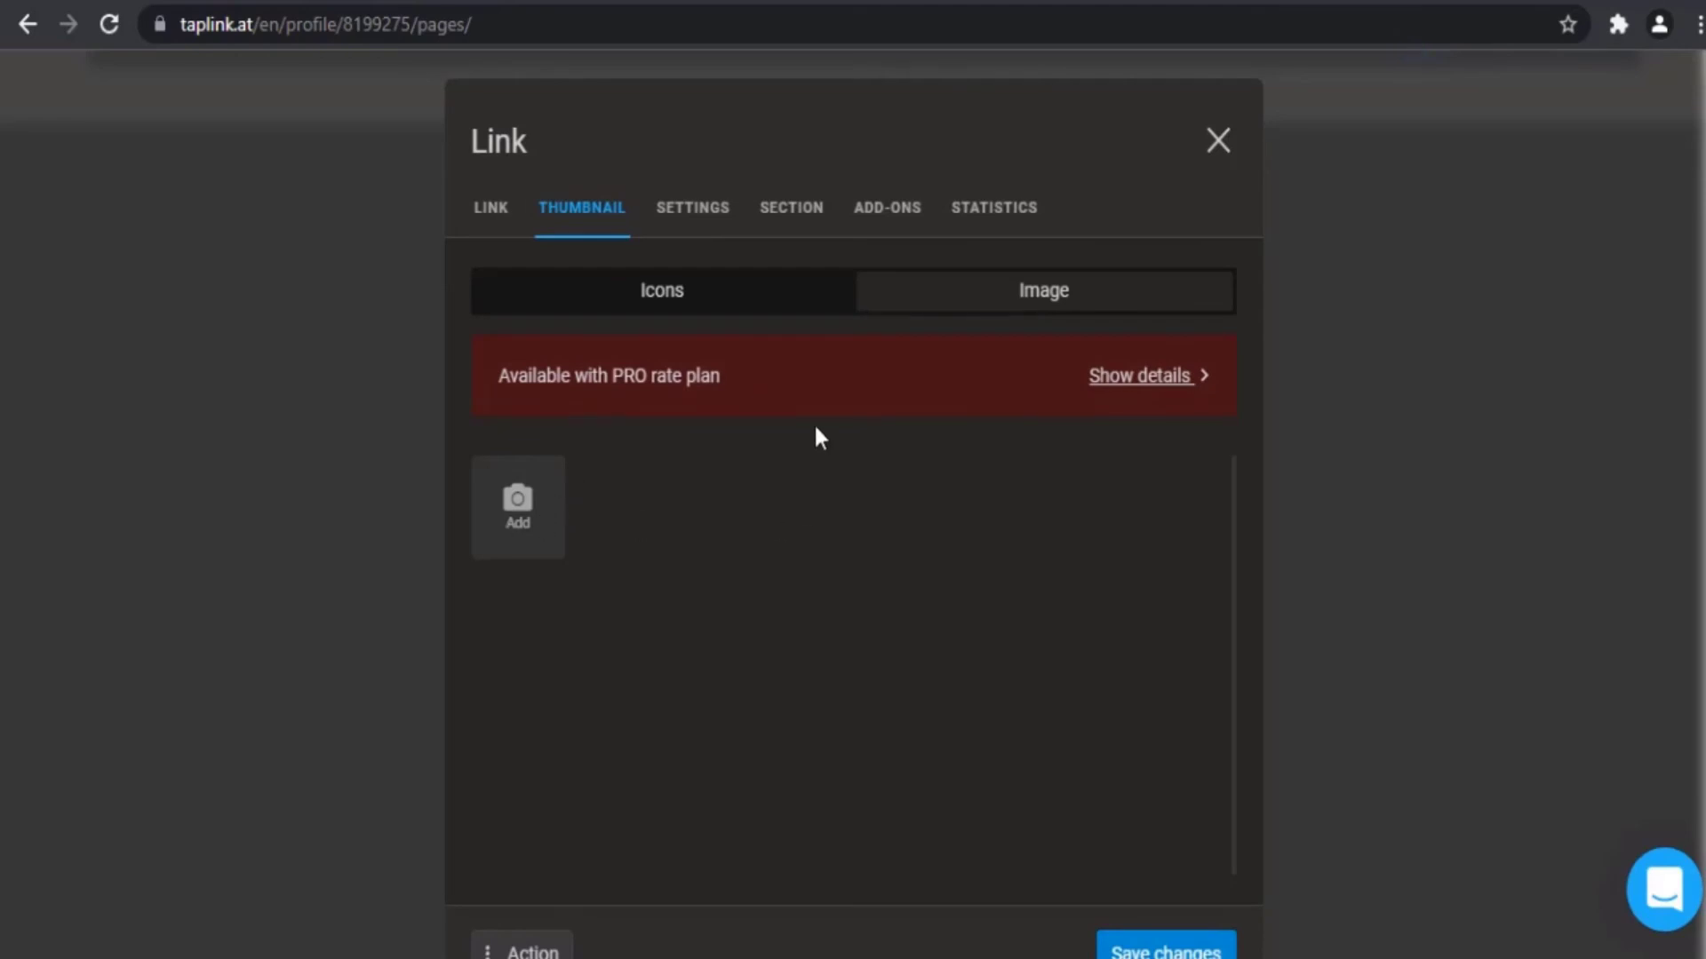
left_click(682, 294)
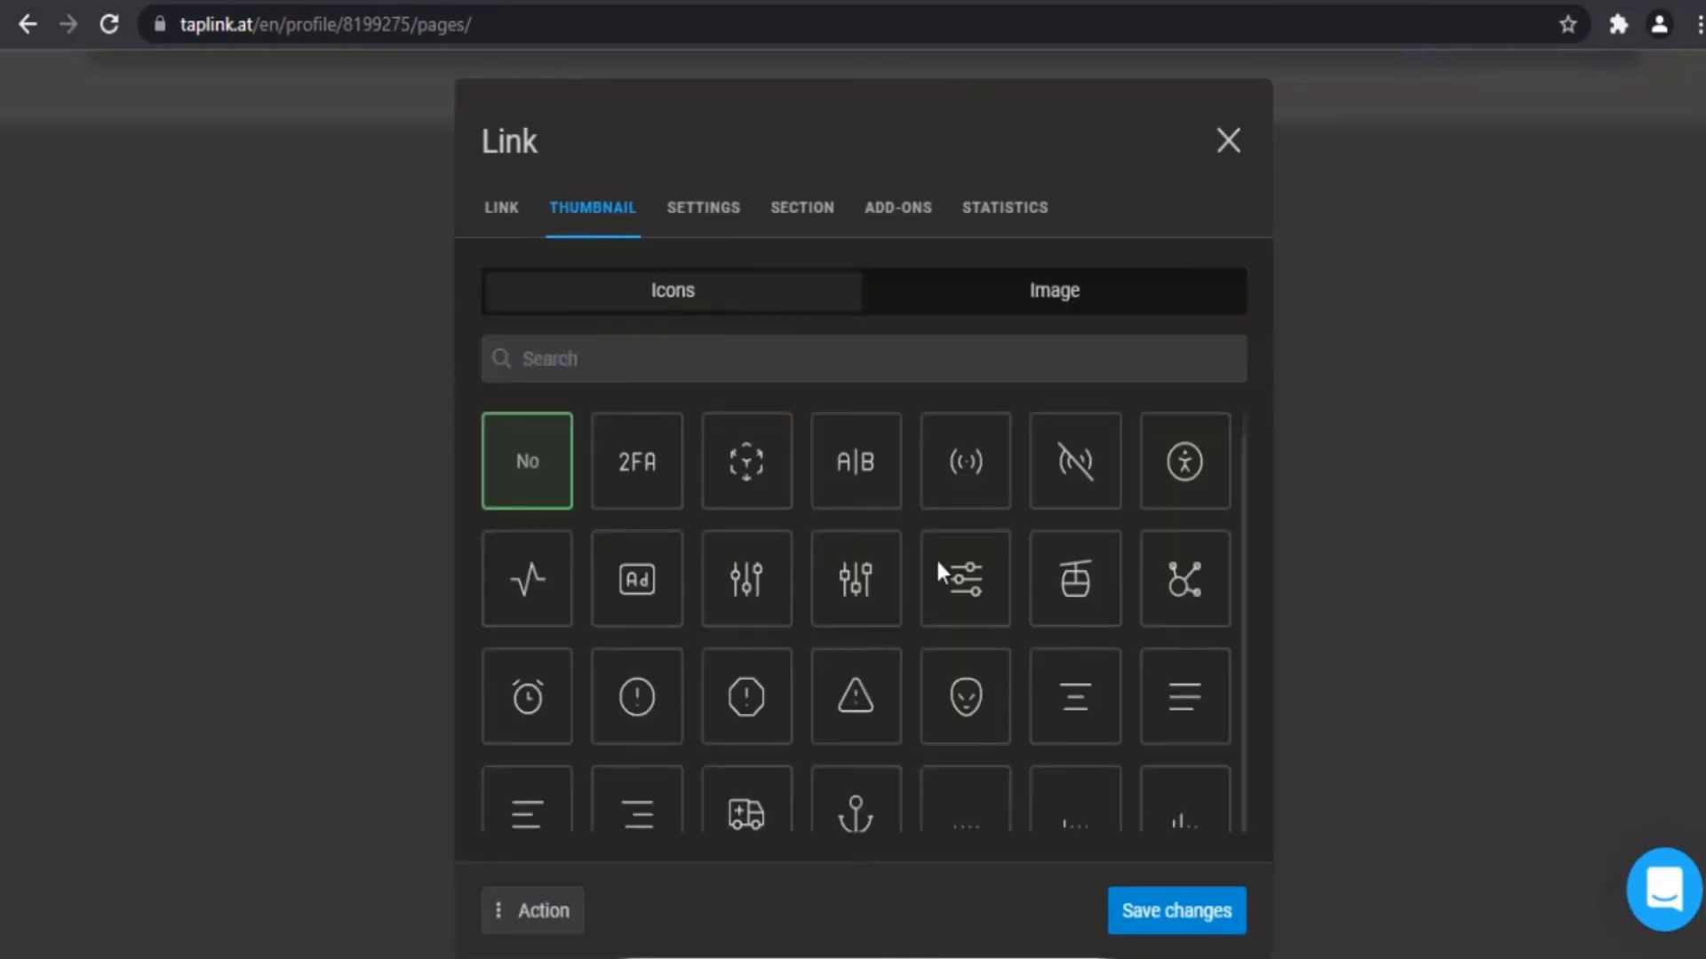
scroll(1013, 568, "down", 4)
scroll(966, 586, "up", 4)
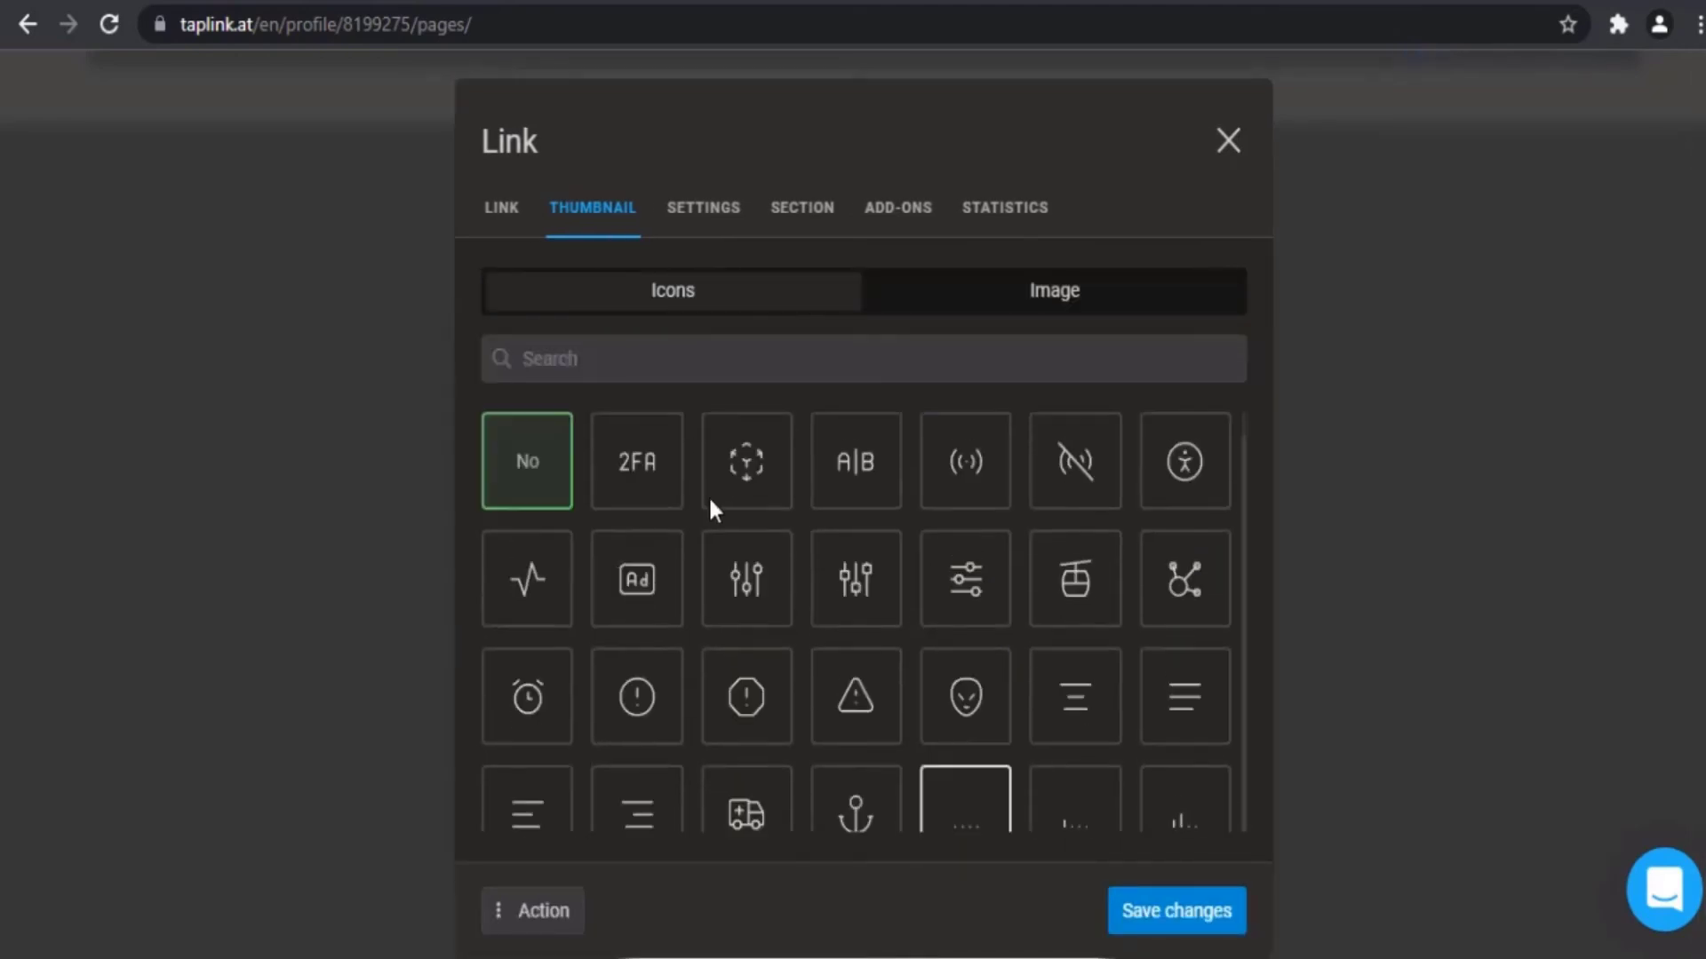
Step: Search the thumbnail icons for 'site', then clear the search
left_click(597, 365)
type("website")
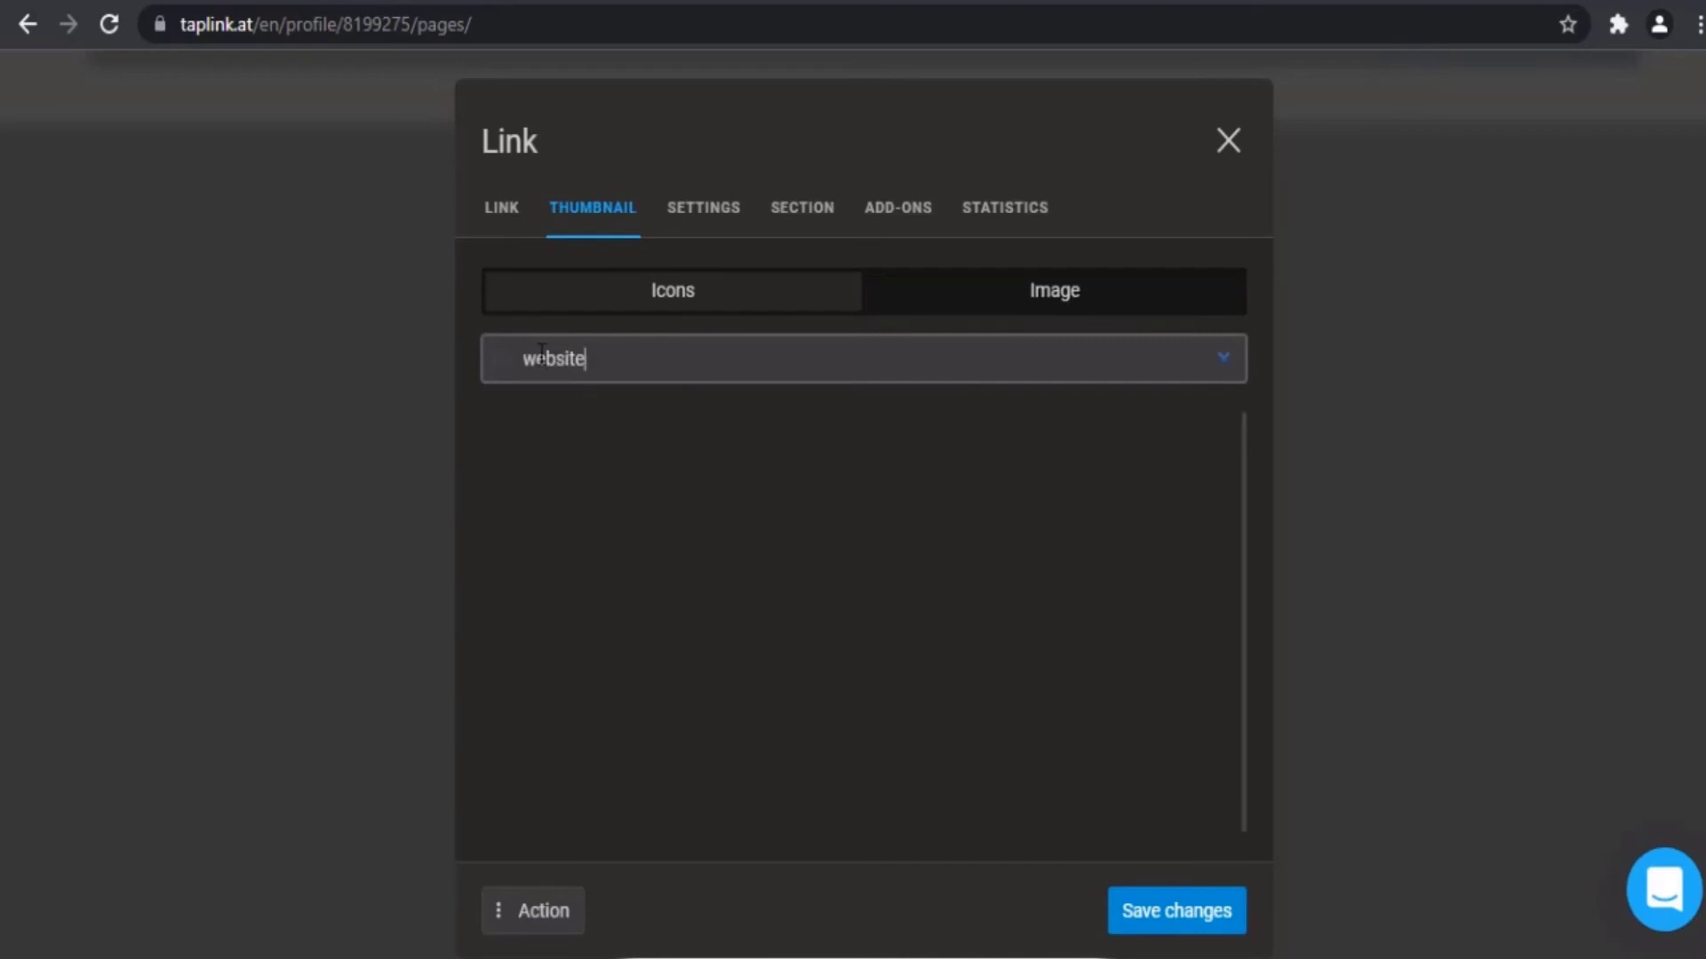
left_click_drag(555, 358, 495, 356)
key("BackSpace")
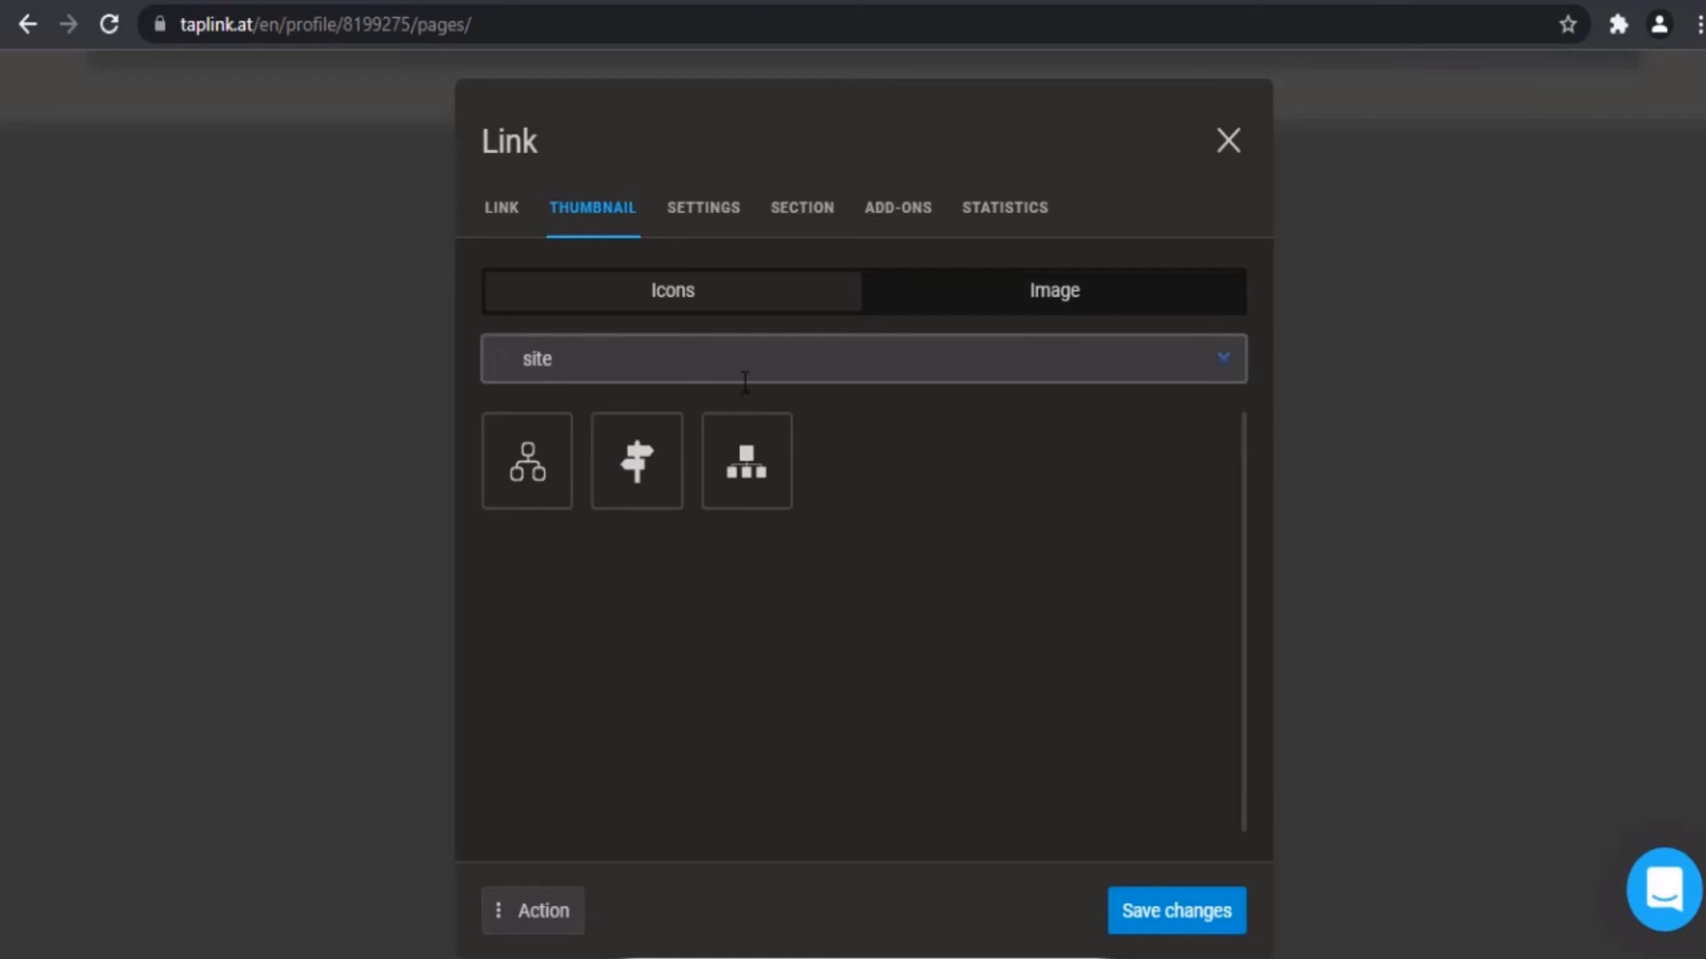
left_click(1225, 358)
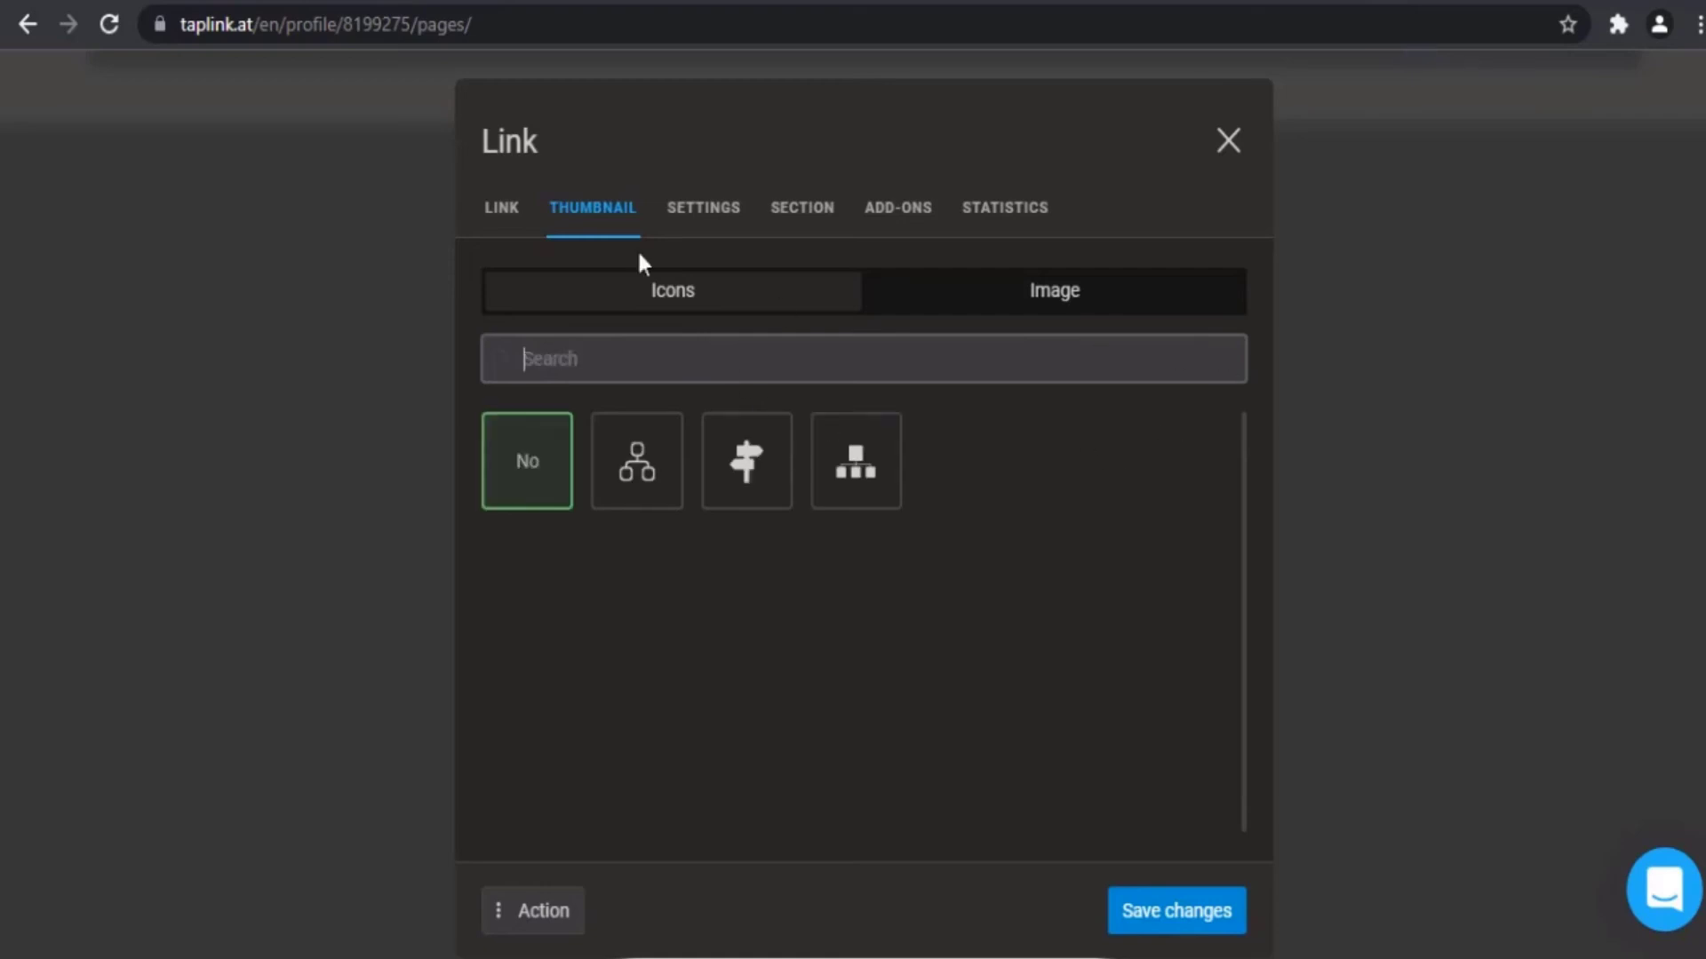
Step: Turn on the Website button's animation, settling on Blink after trying several others
left_click(698, 213)
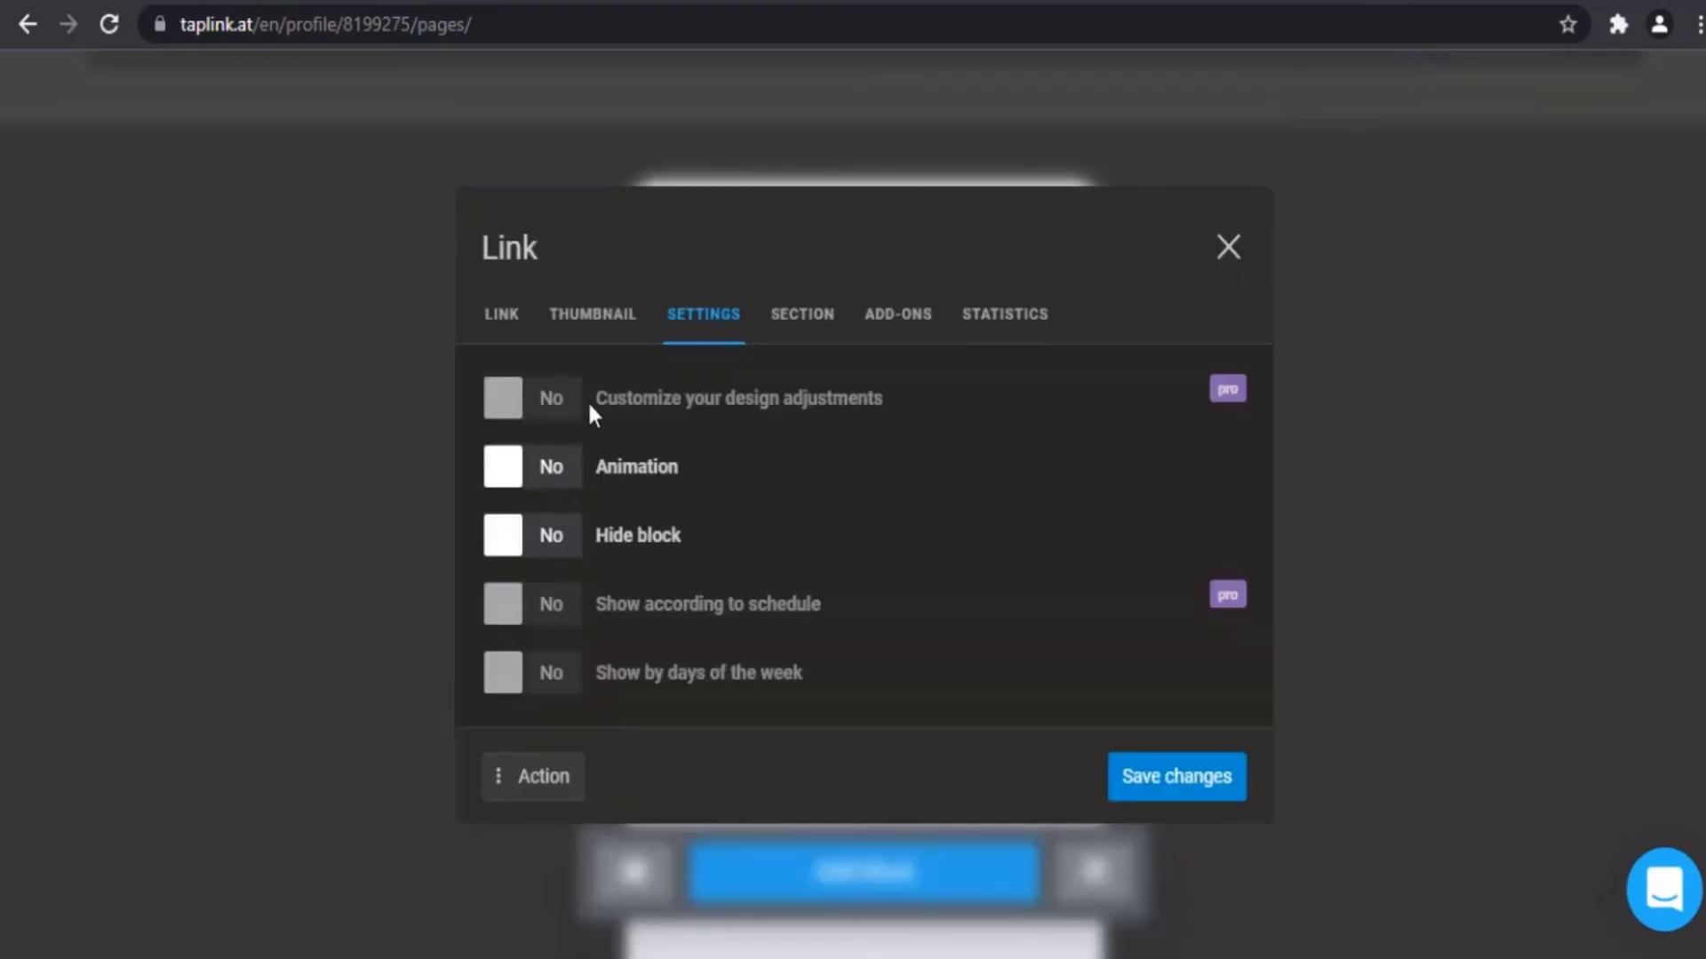
left_click(553, 482)
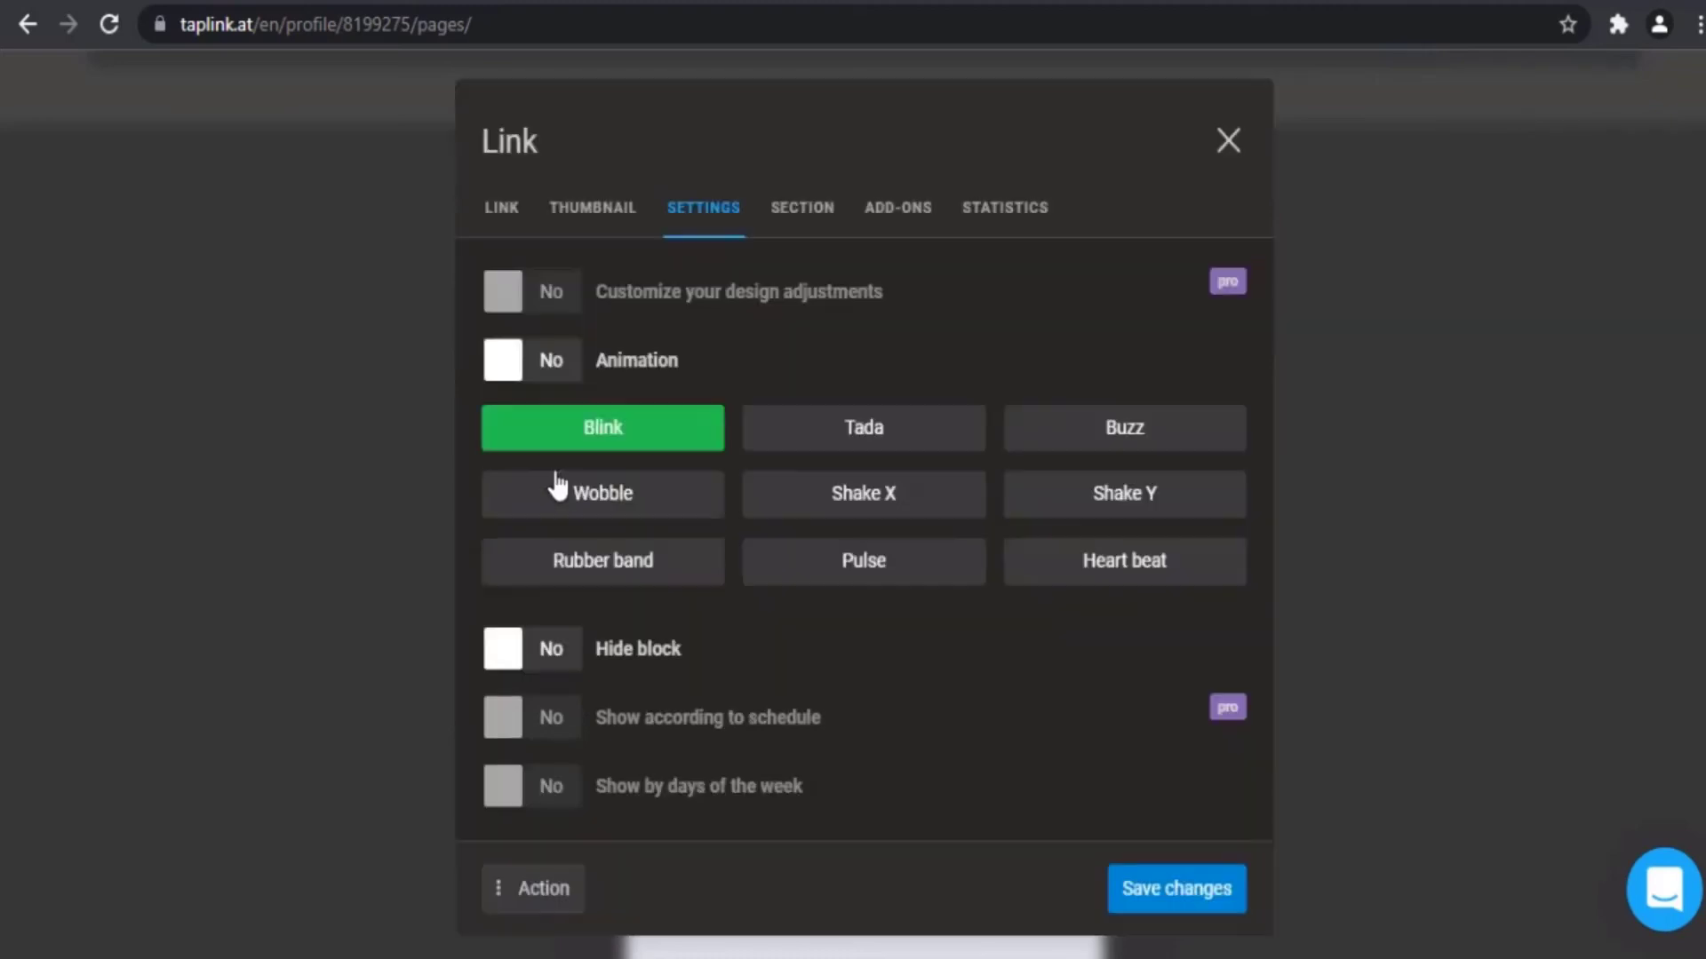
left_click(853, 445)
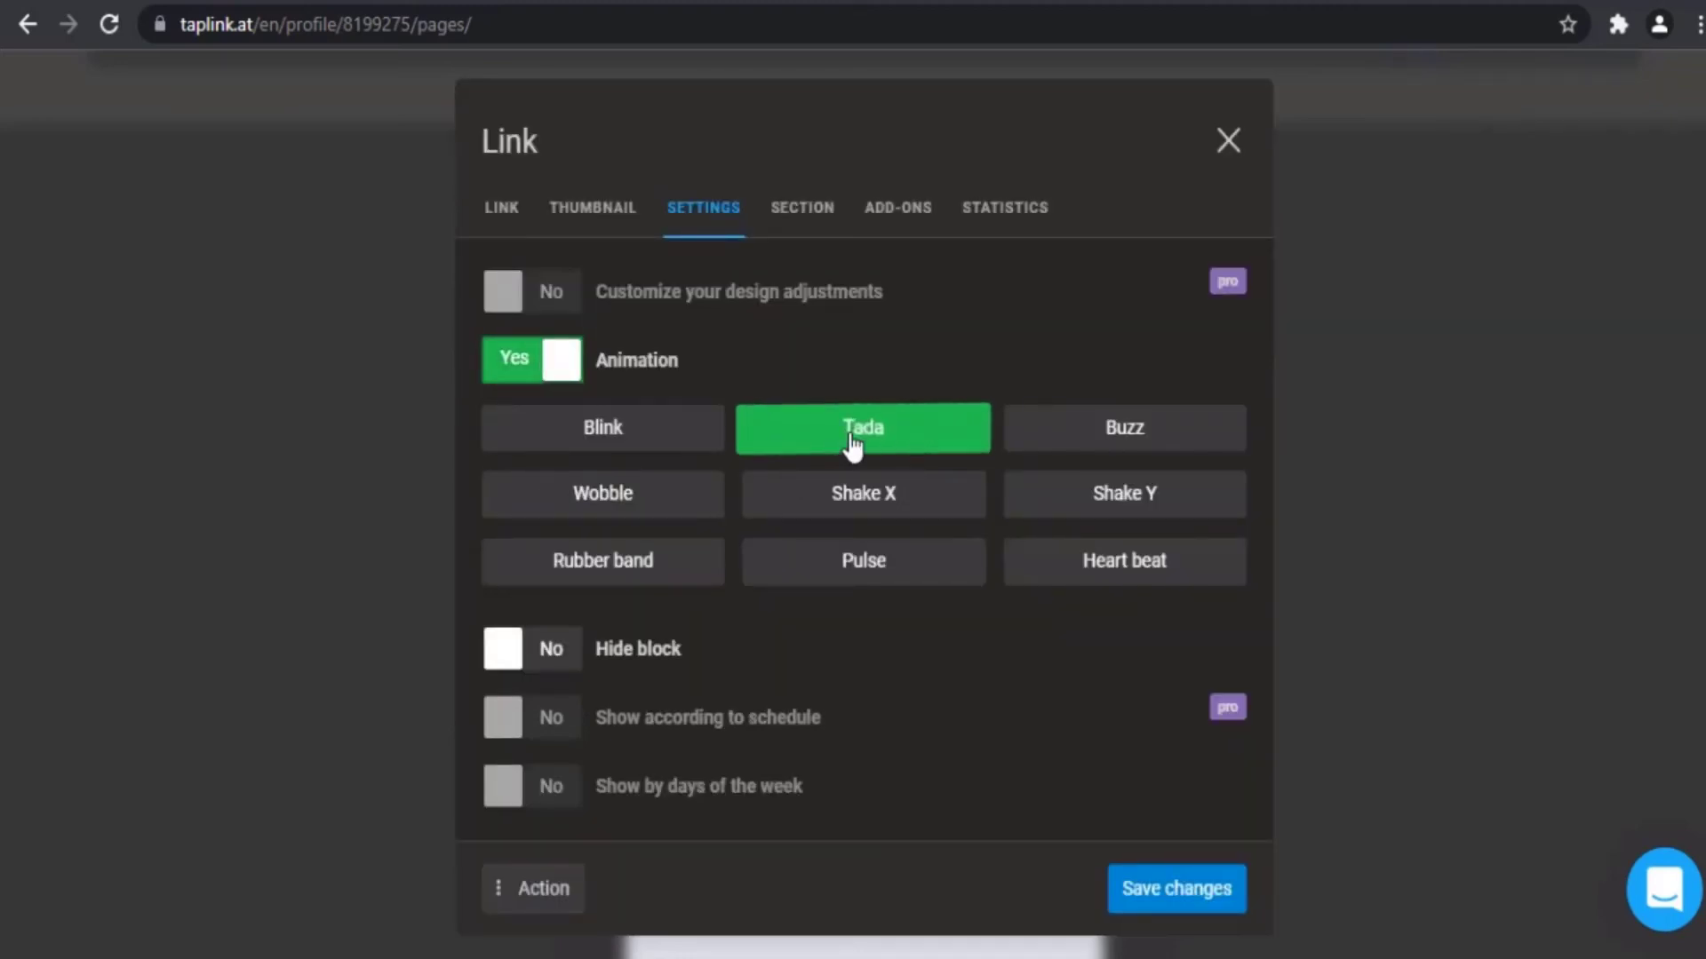
left_click(1092, 449)
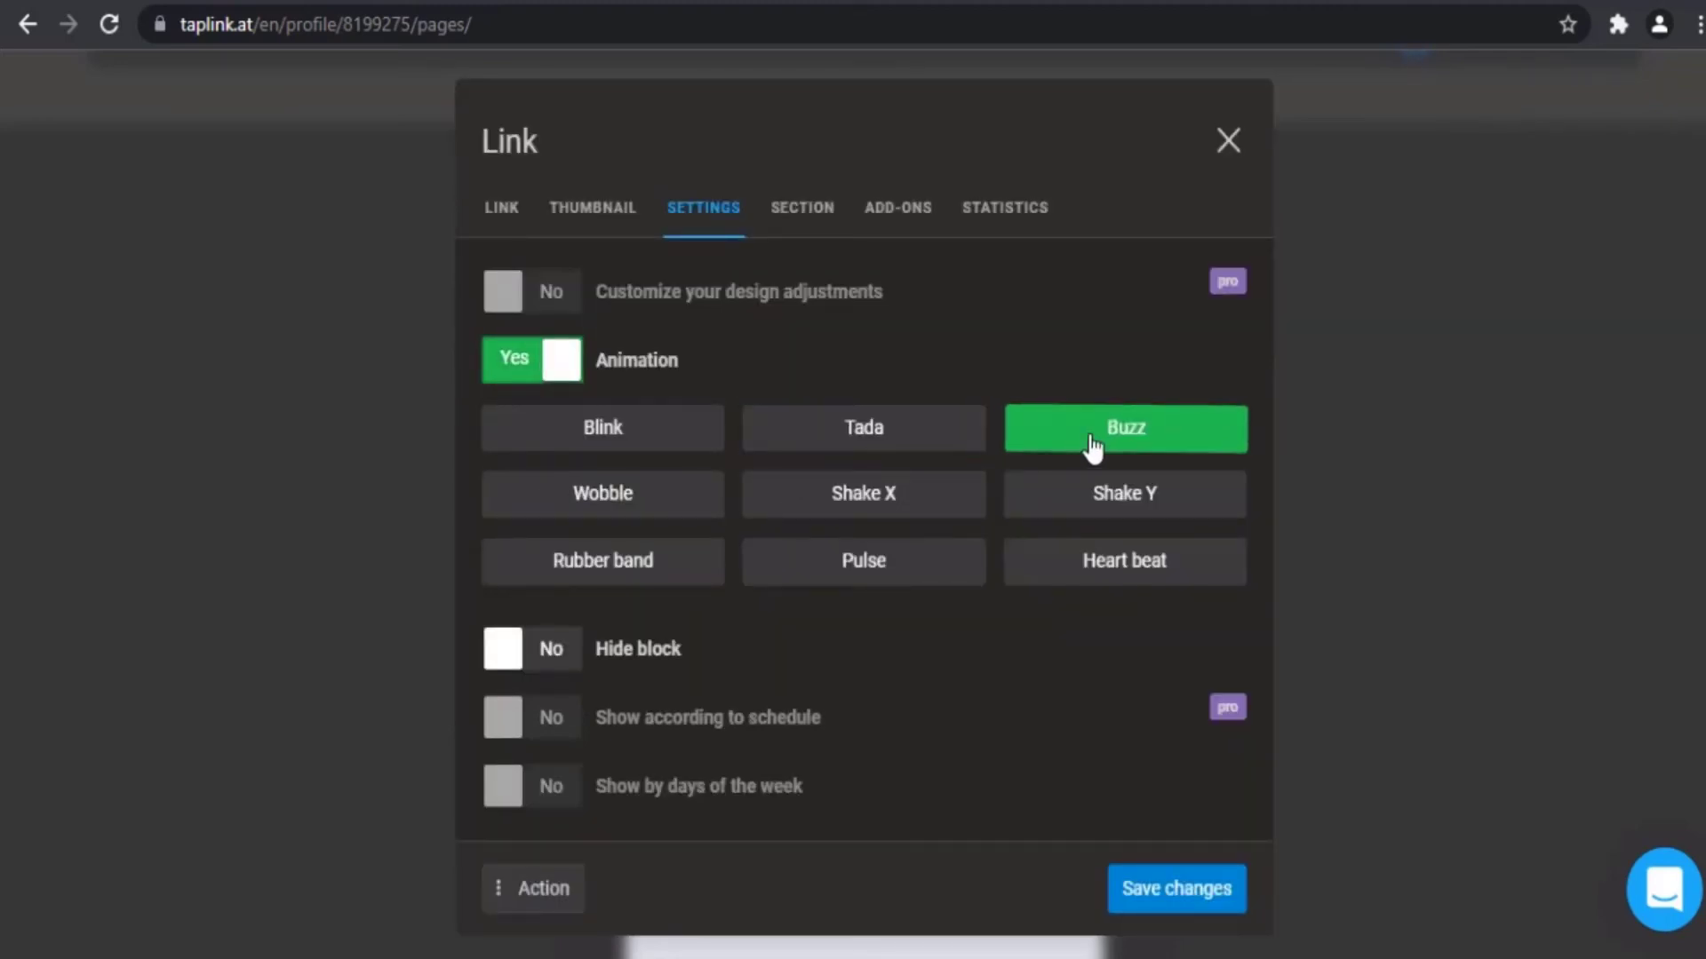
left_click(1132, 508)
left_click(808, 512)
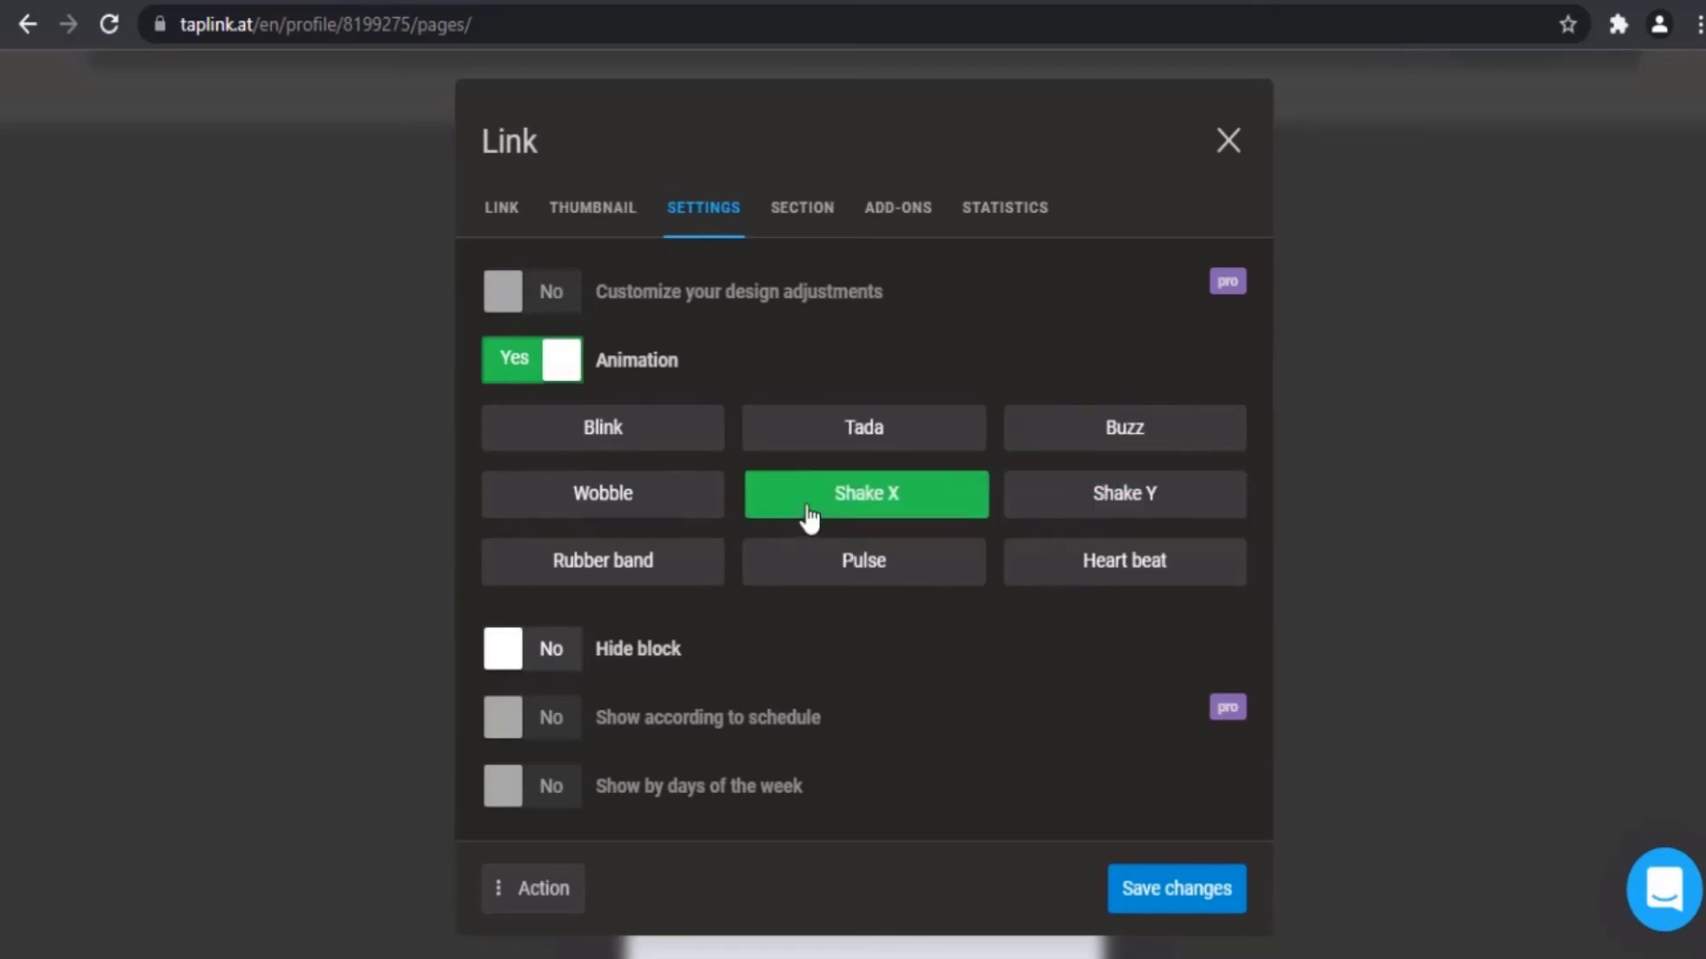
left_click(693, 513)
left_click(670, 568)
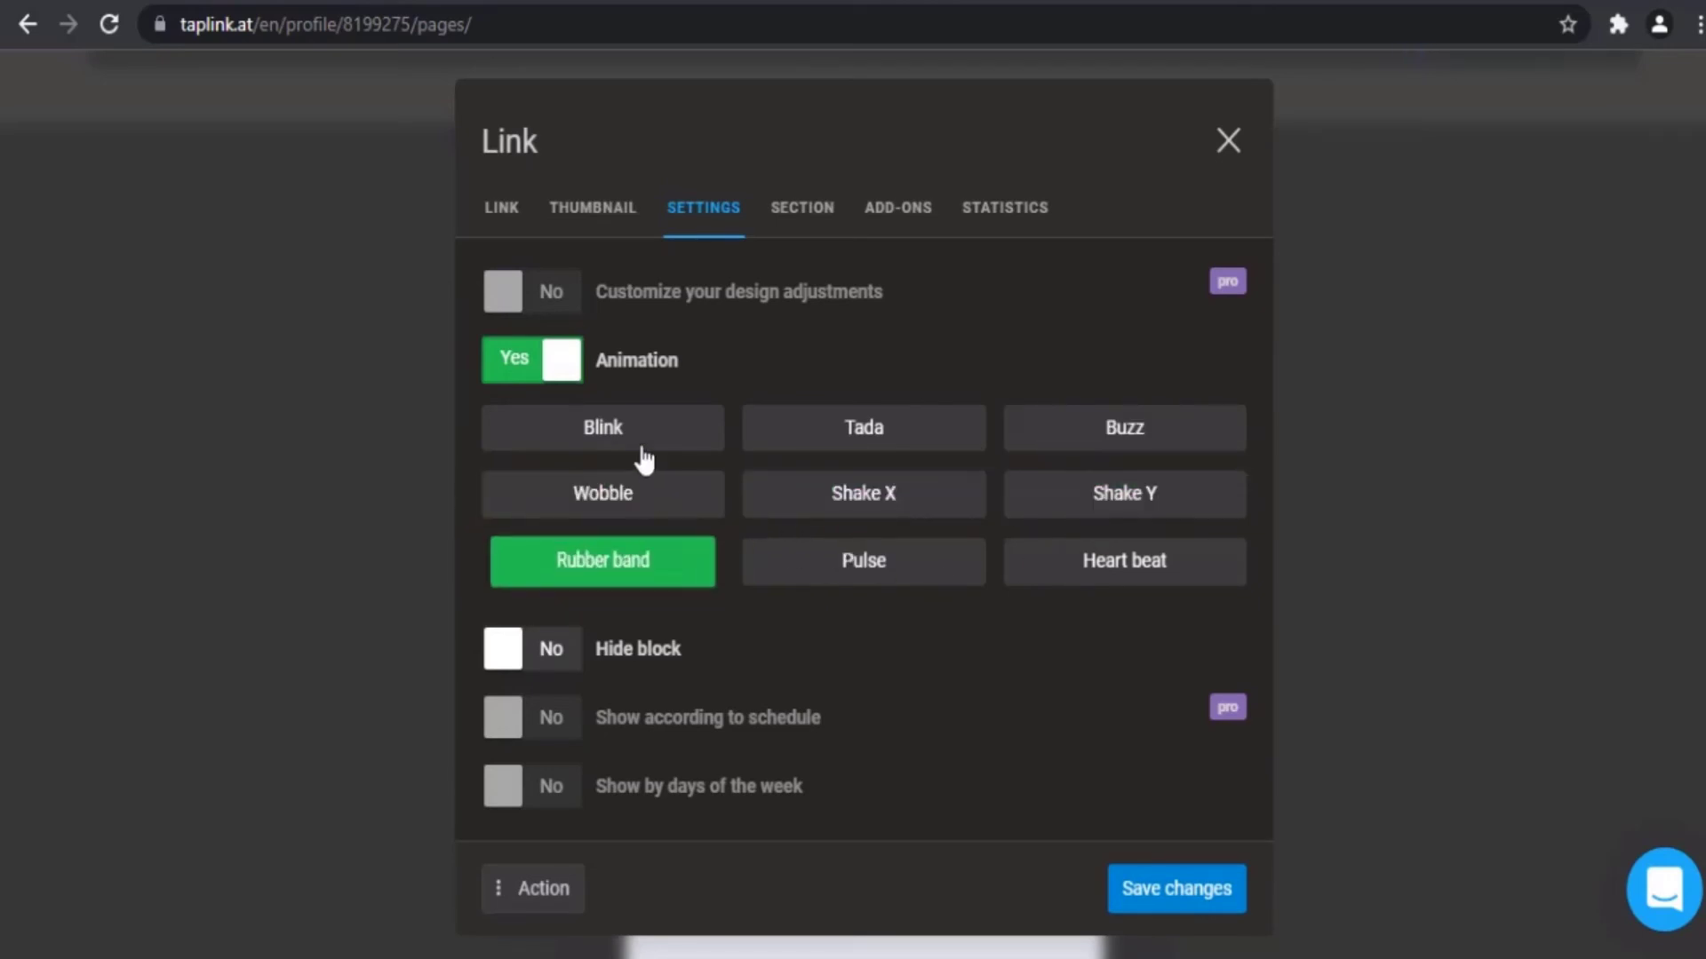
left_click(645, 441)
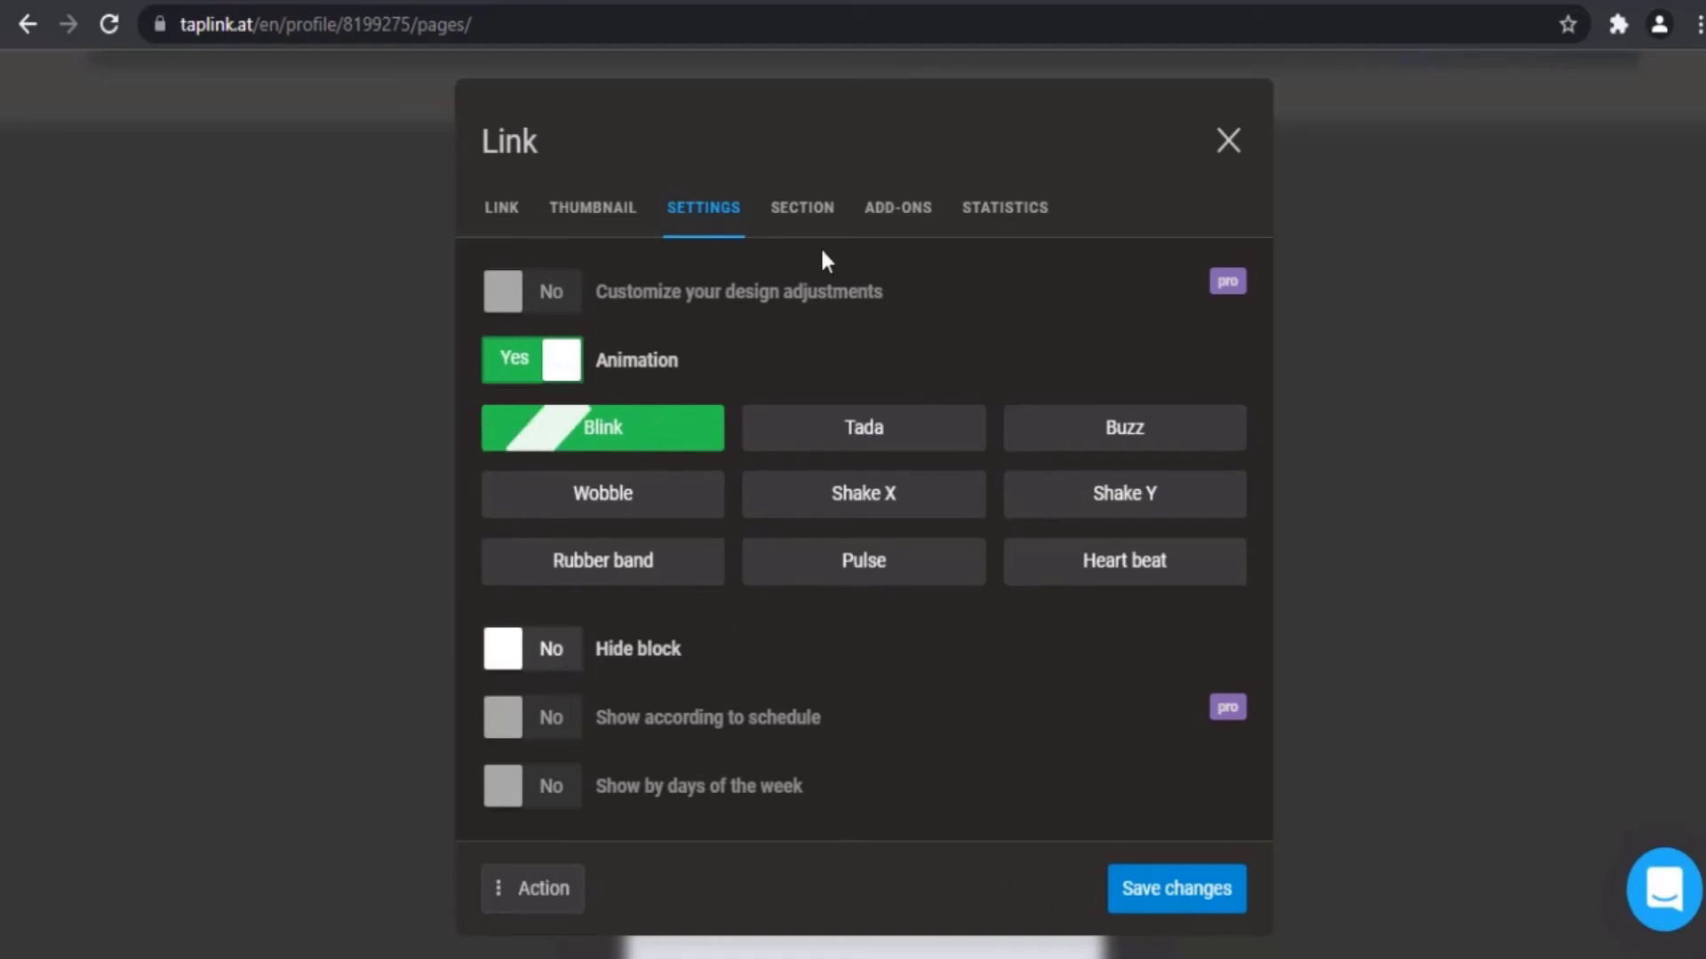
Step: Review the link's Section, Add-ons and Statistics options, then save the block
left_click(803, 214)
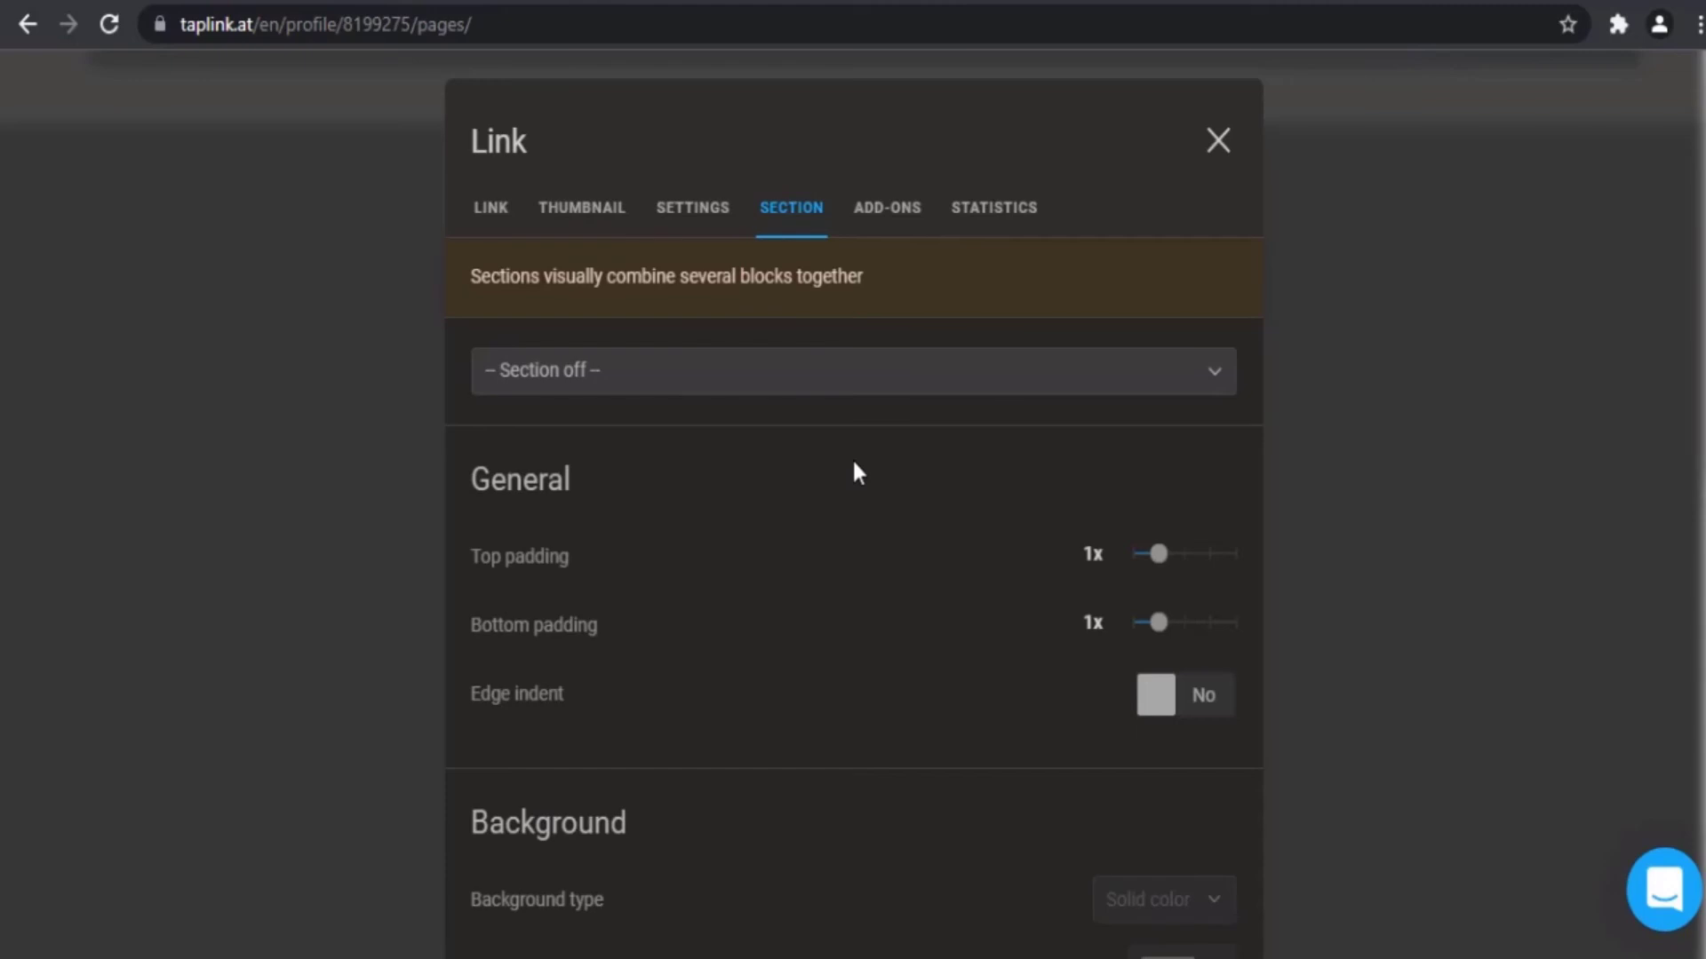
scroll(799, 493, "down", 2)
scroll(780, 449, "down", 5)
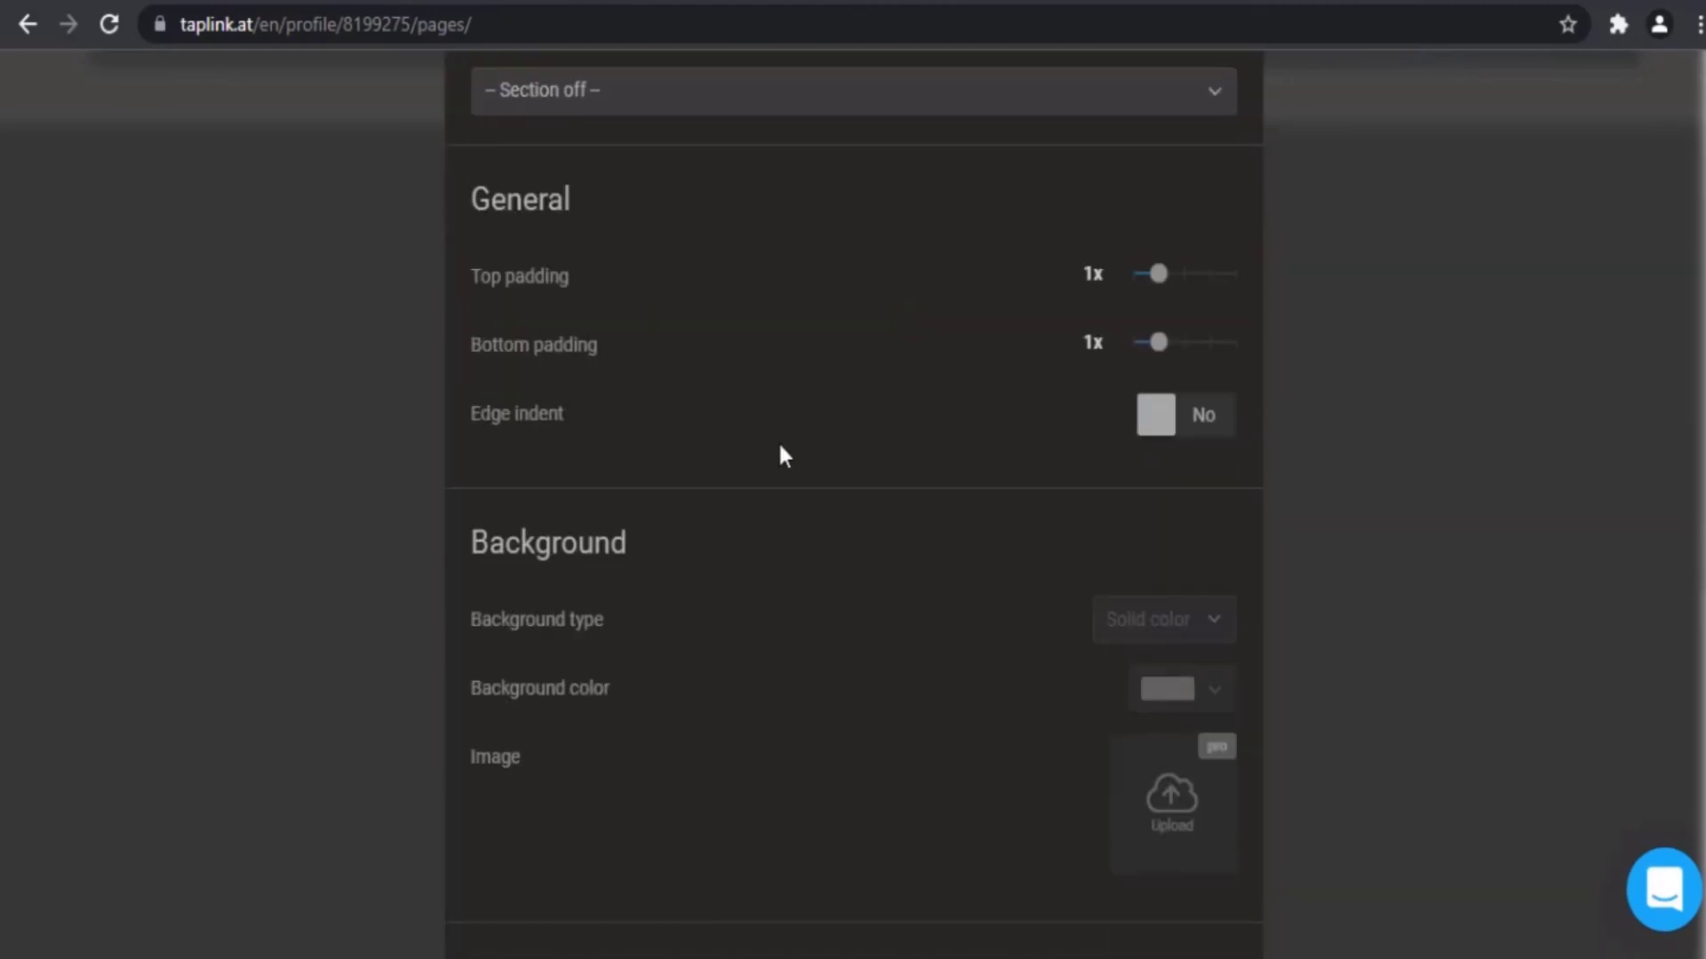
scroll(792, 435, "up", 7)
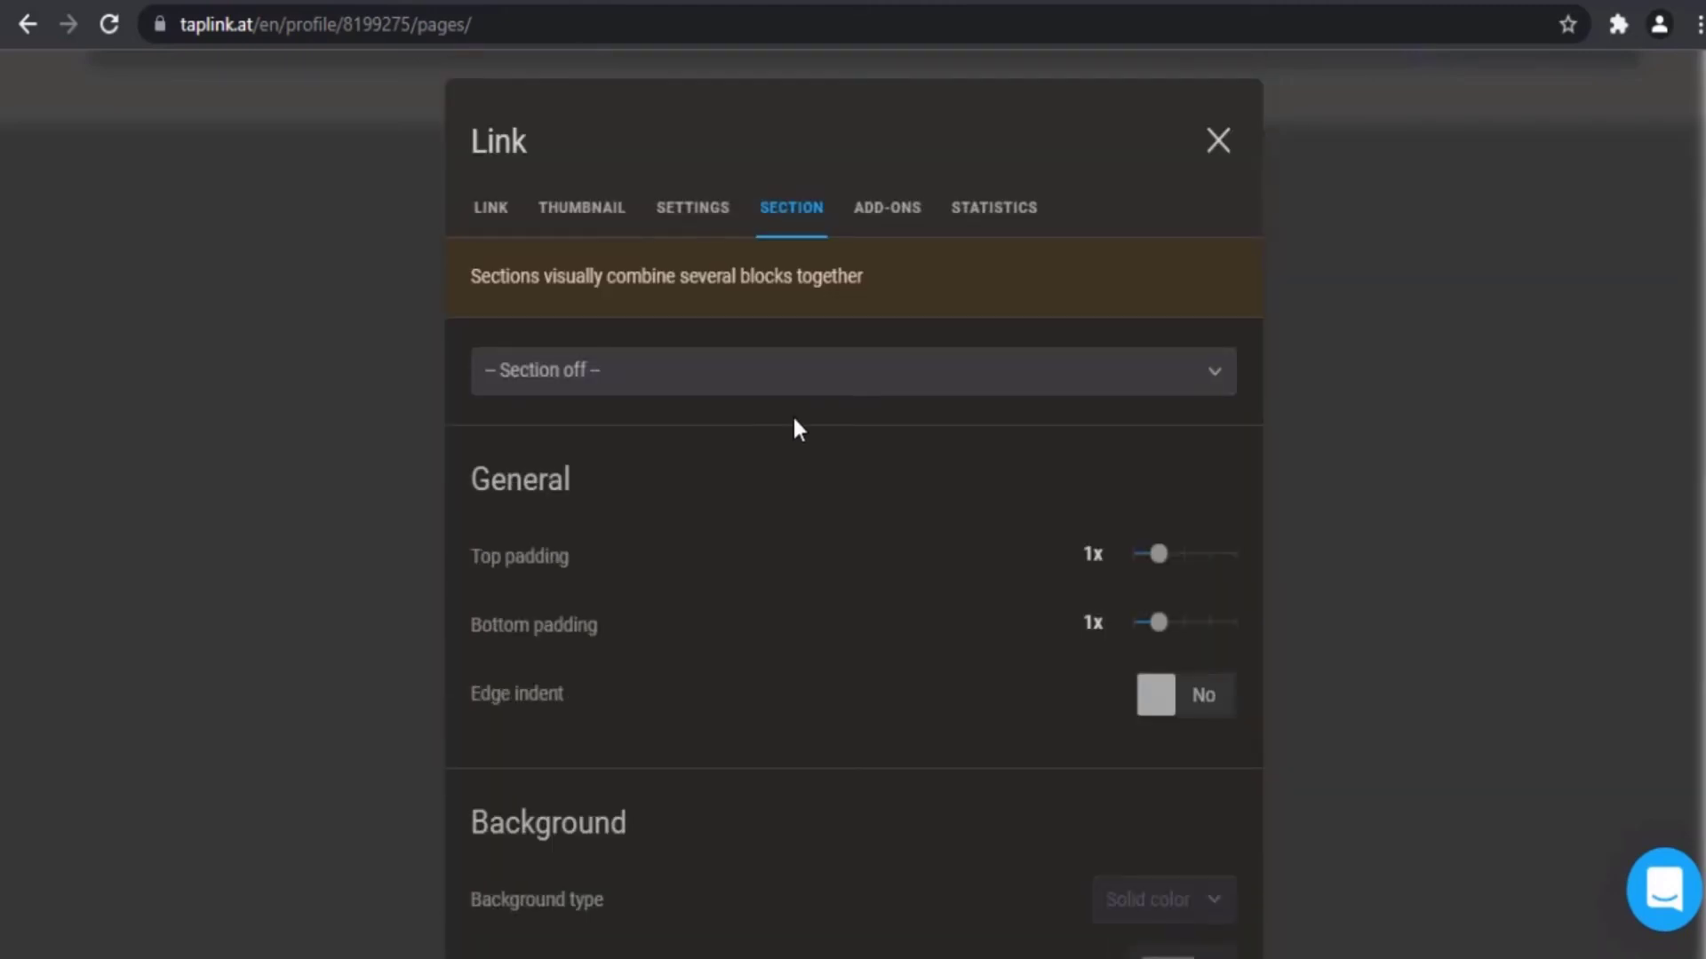
left_click(899, 213)
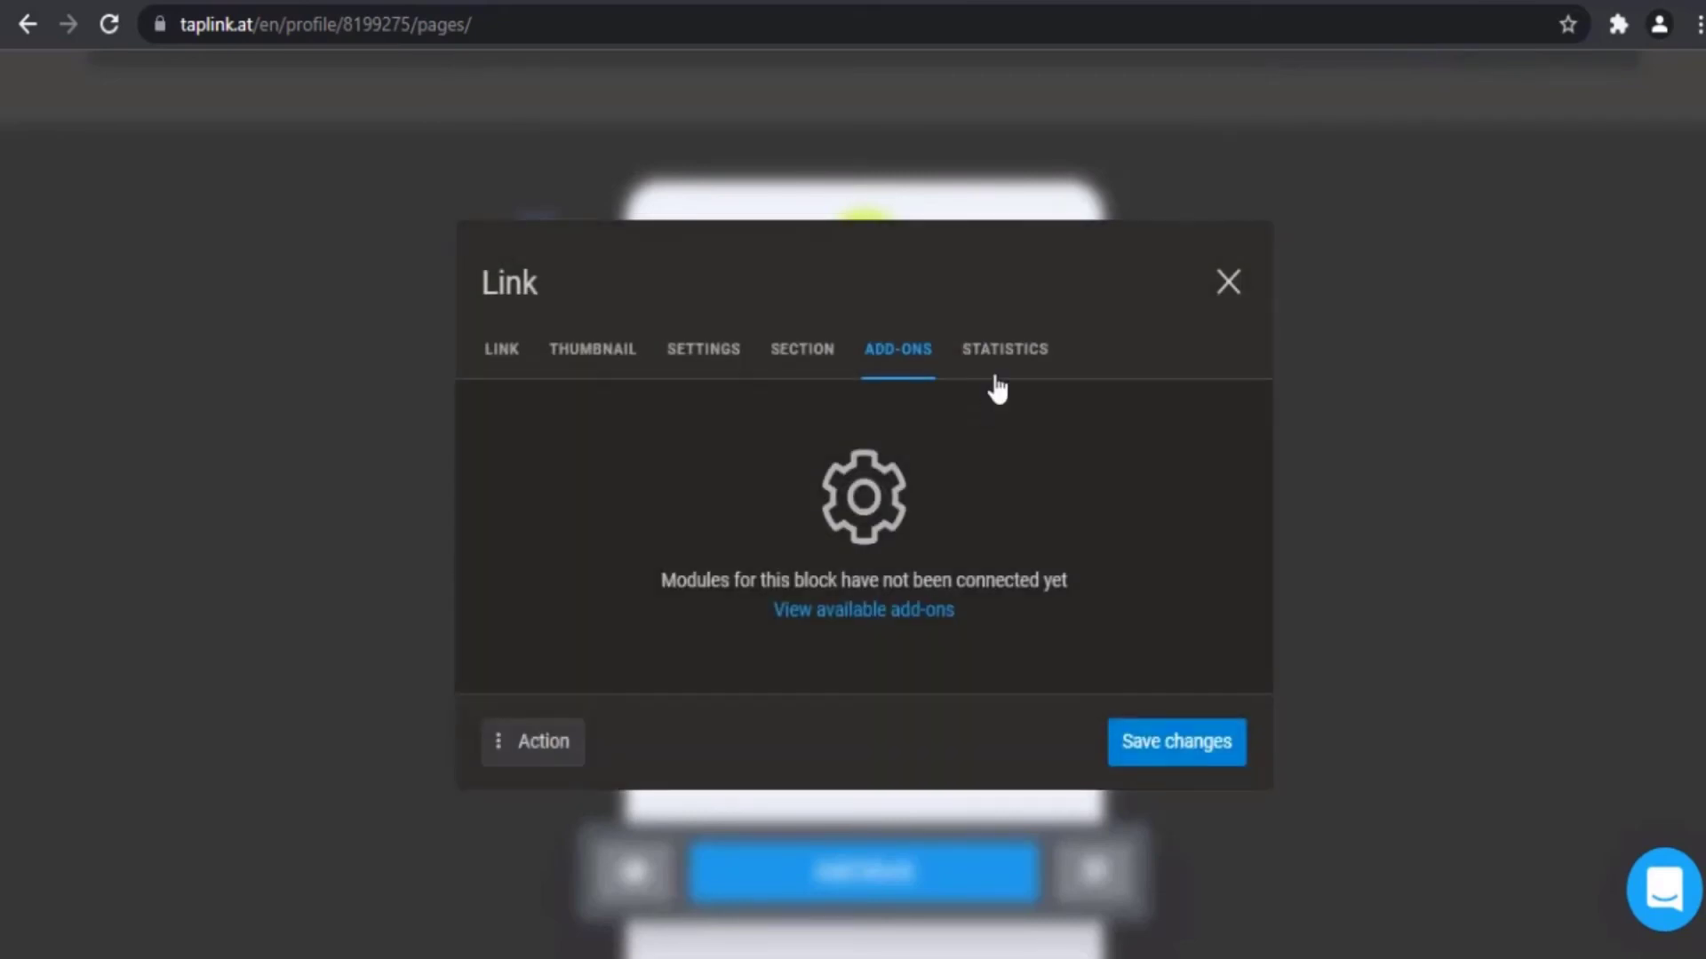
left_click(1004, 357)
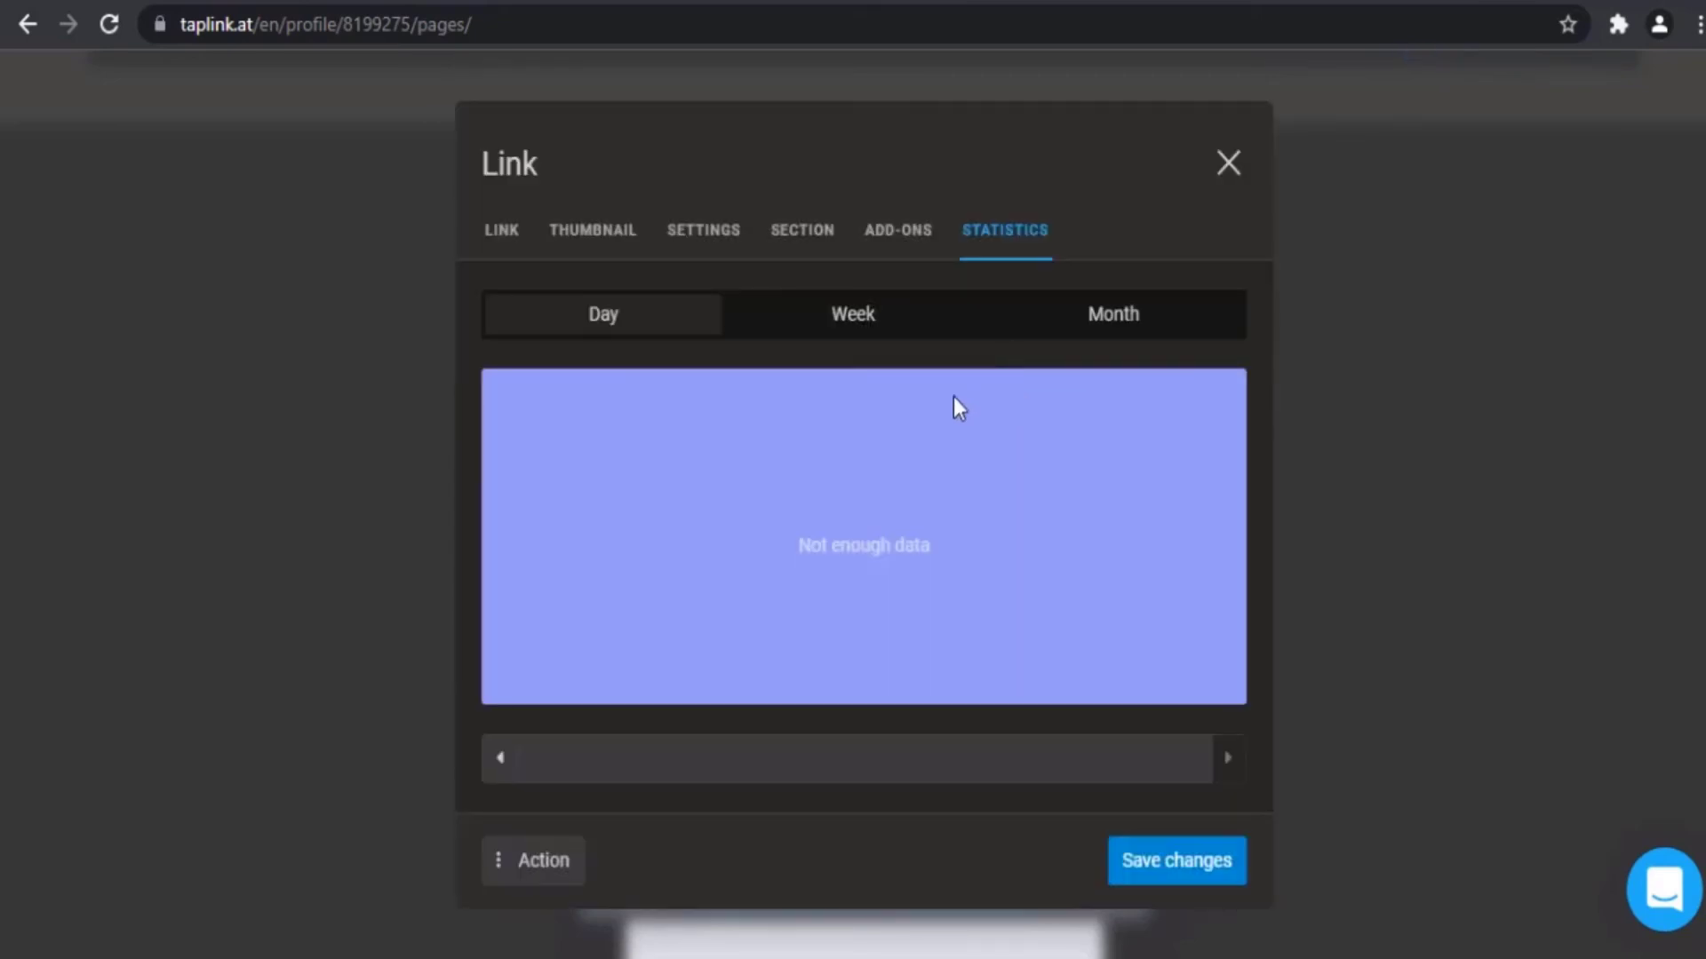
left_click(1176, 871)
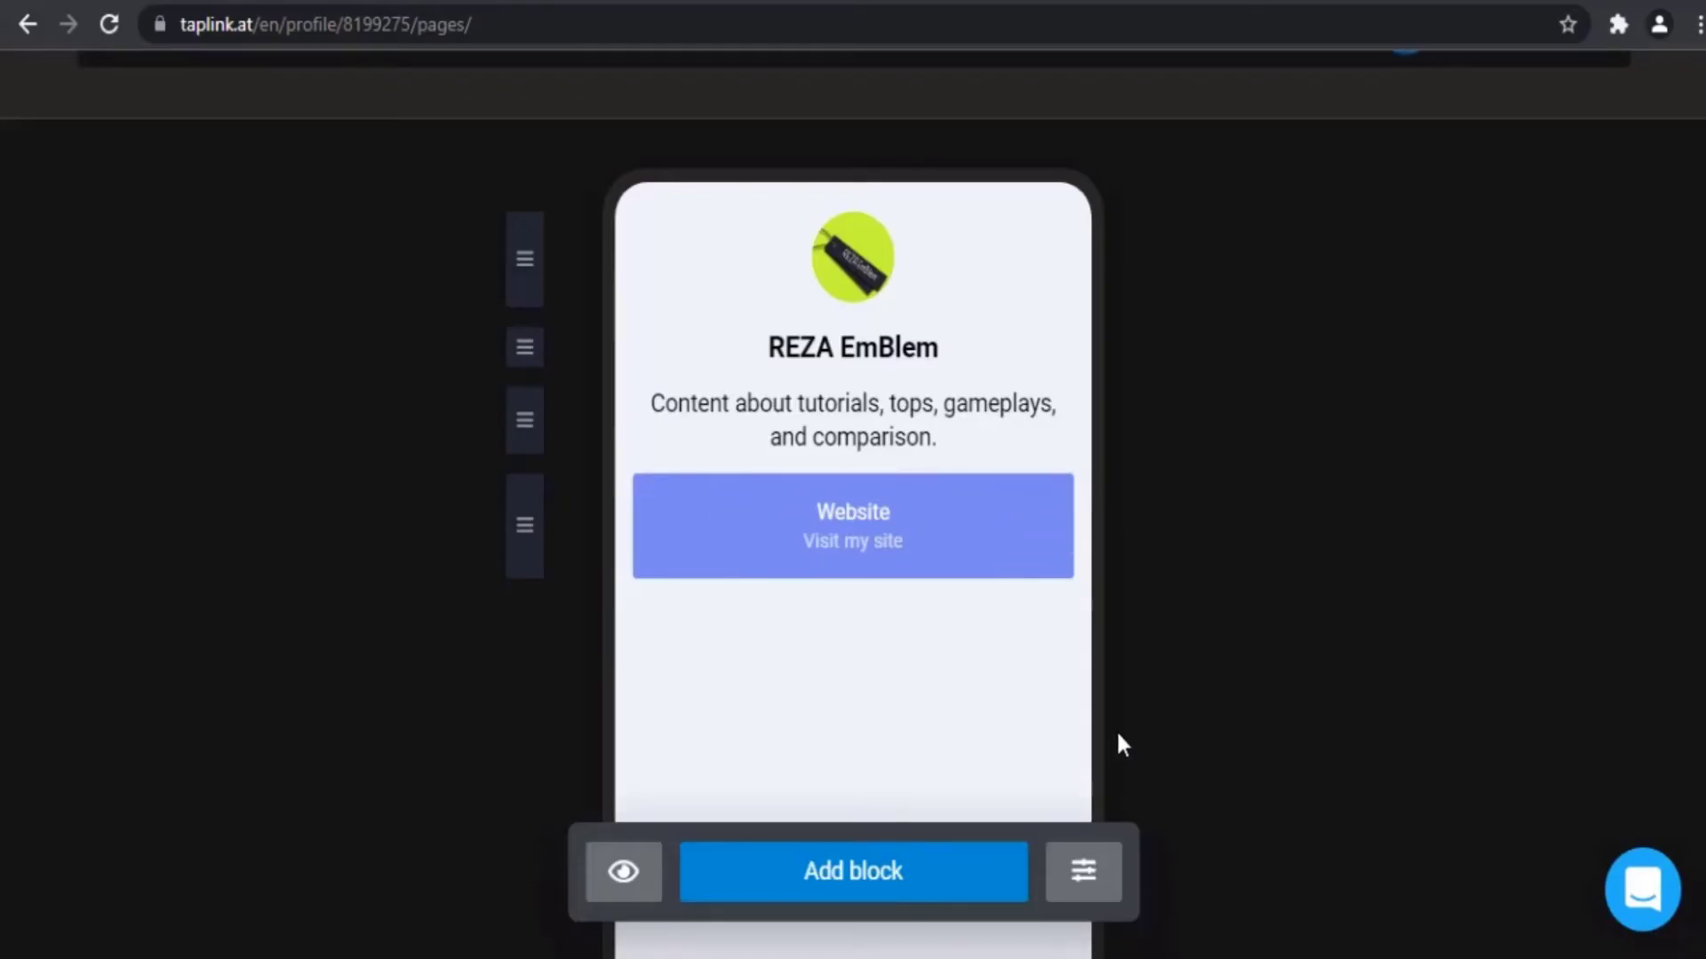
Step: Add a new link block headlined 'FaceBook Page'
left_click(950, 895)
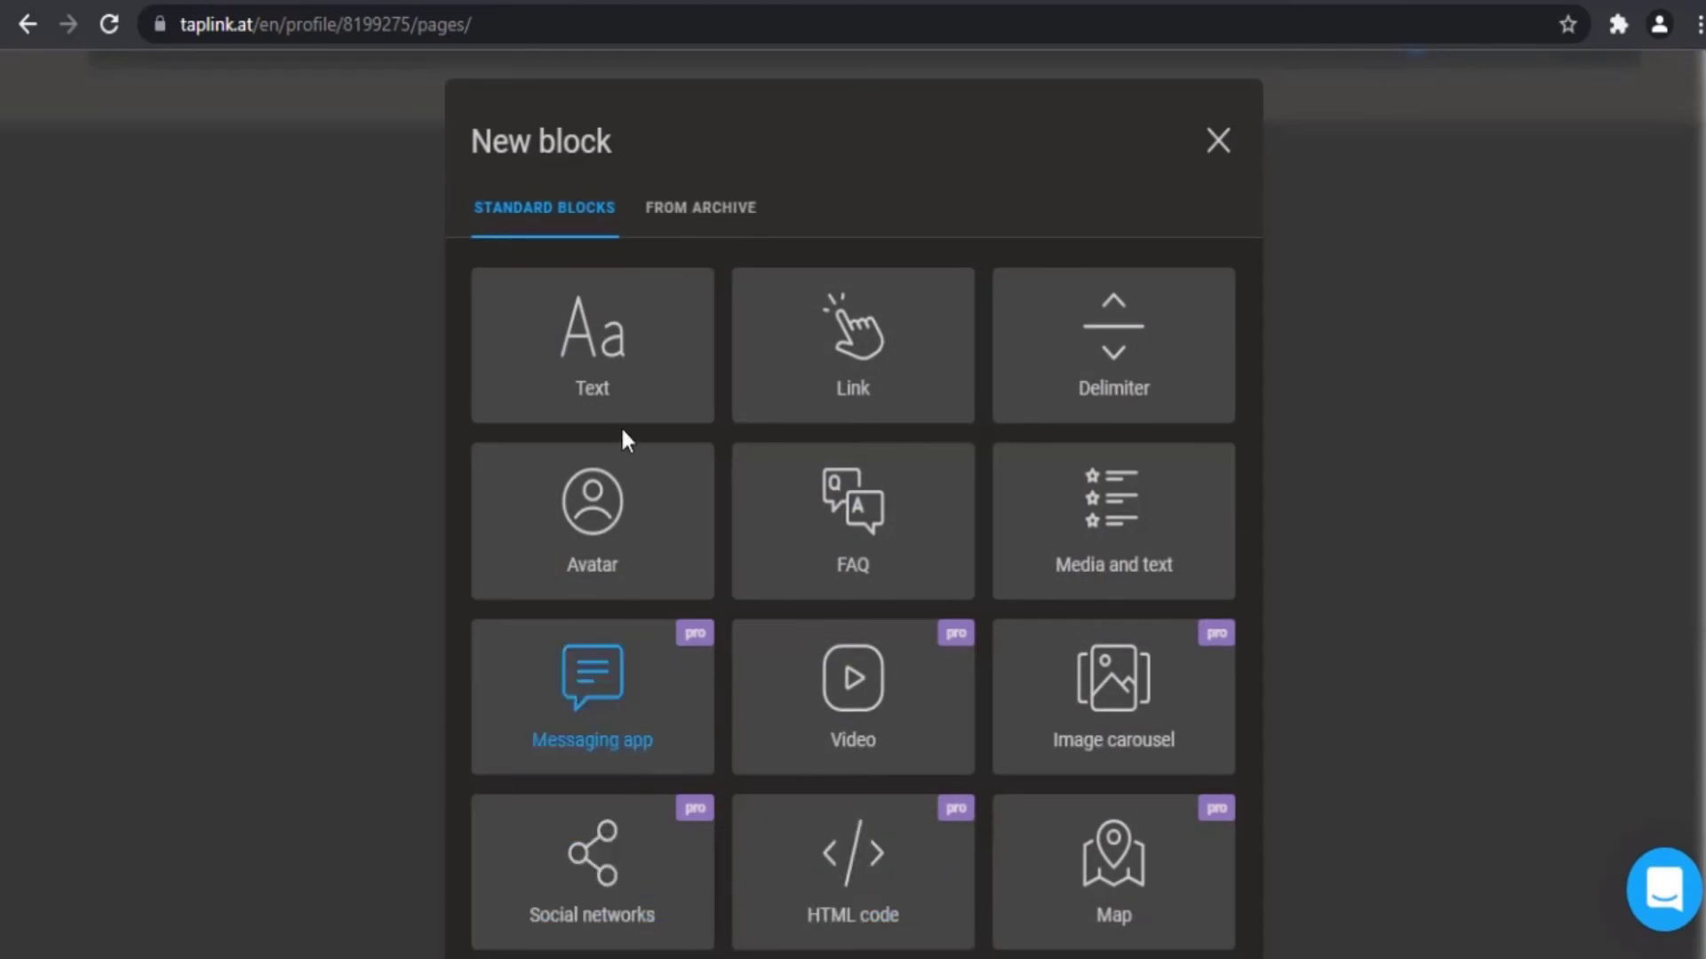
left_click(882, 354)
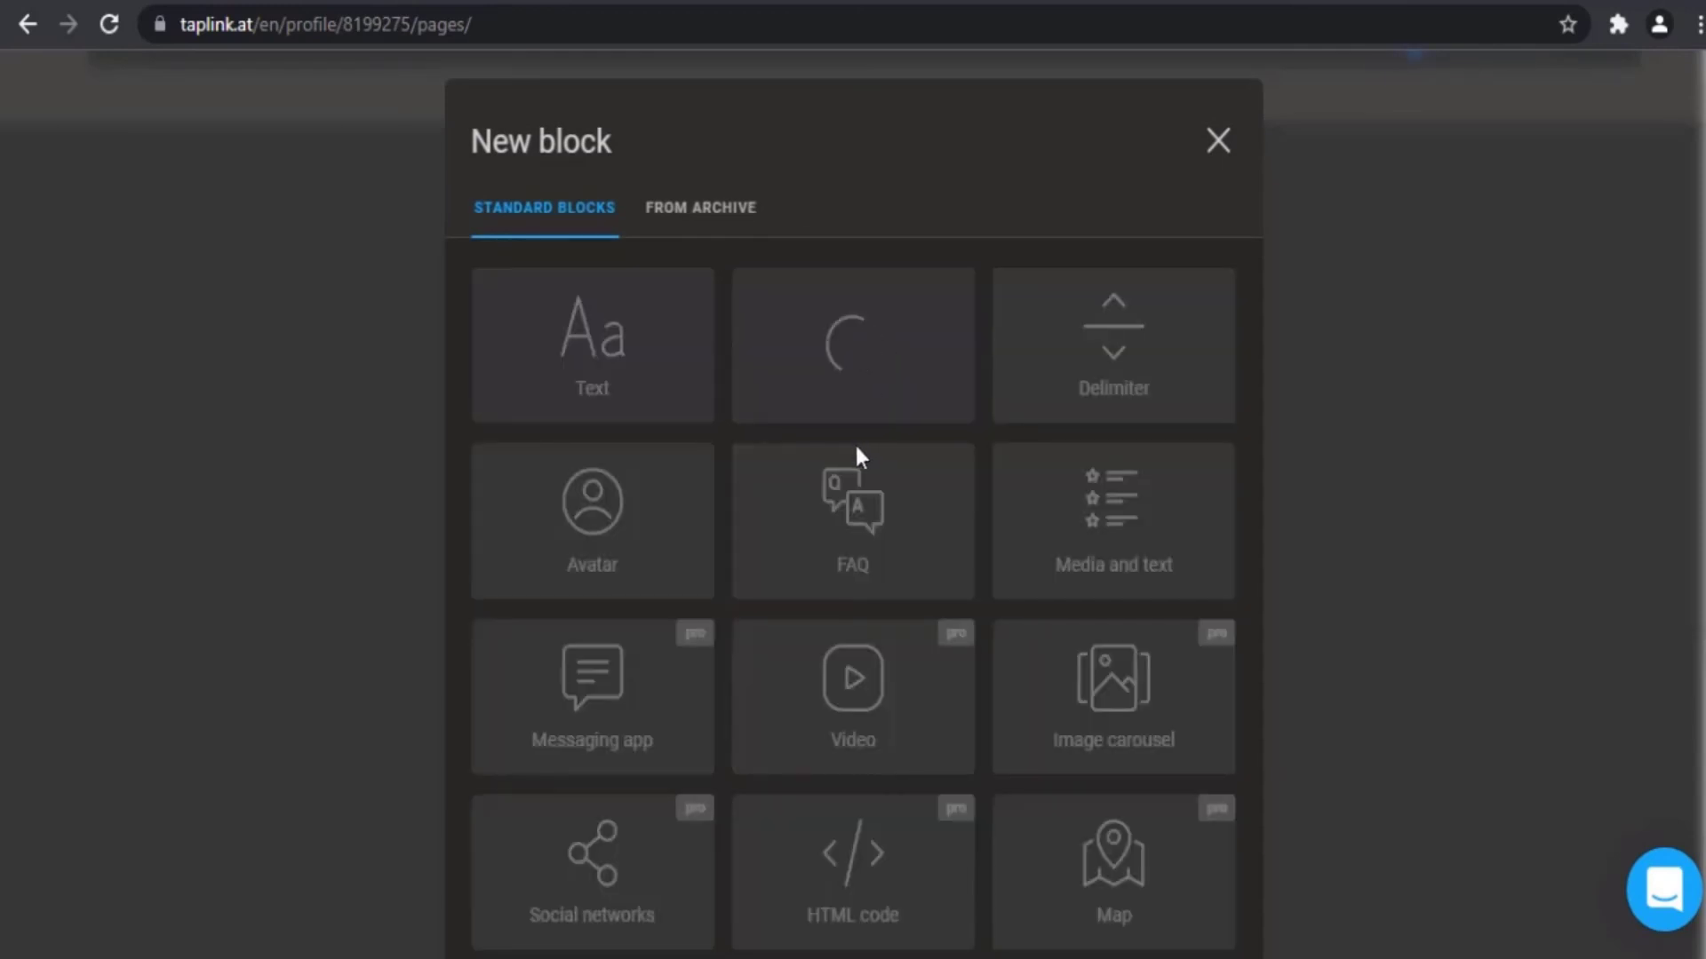
left_click(563, 465)
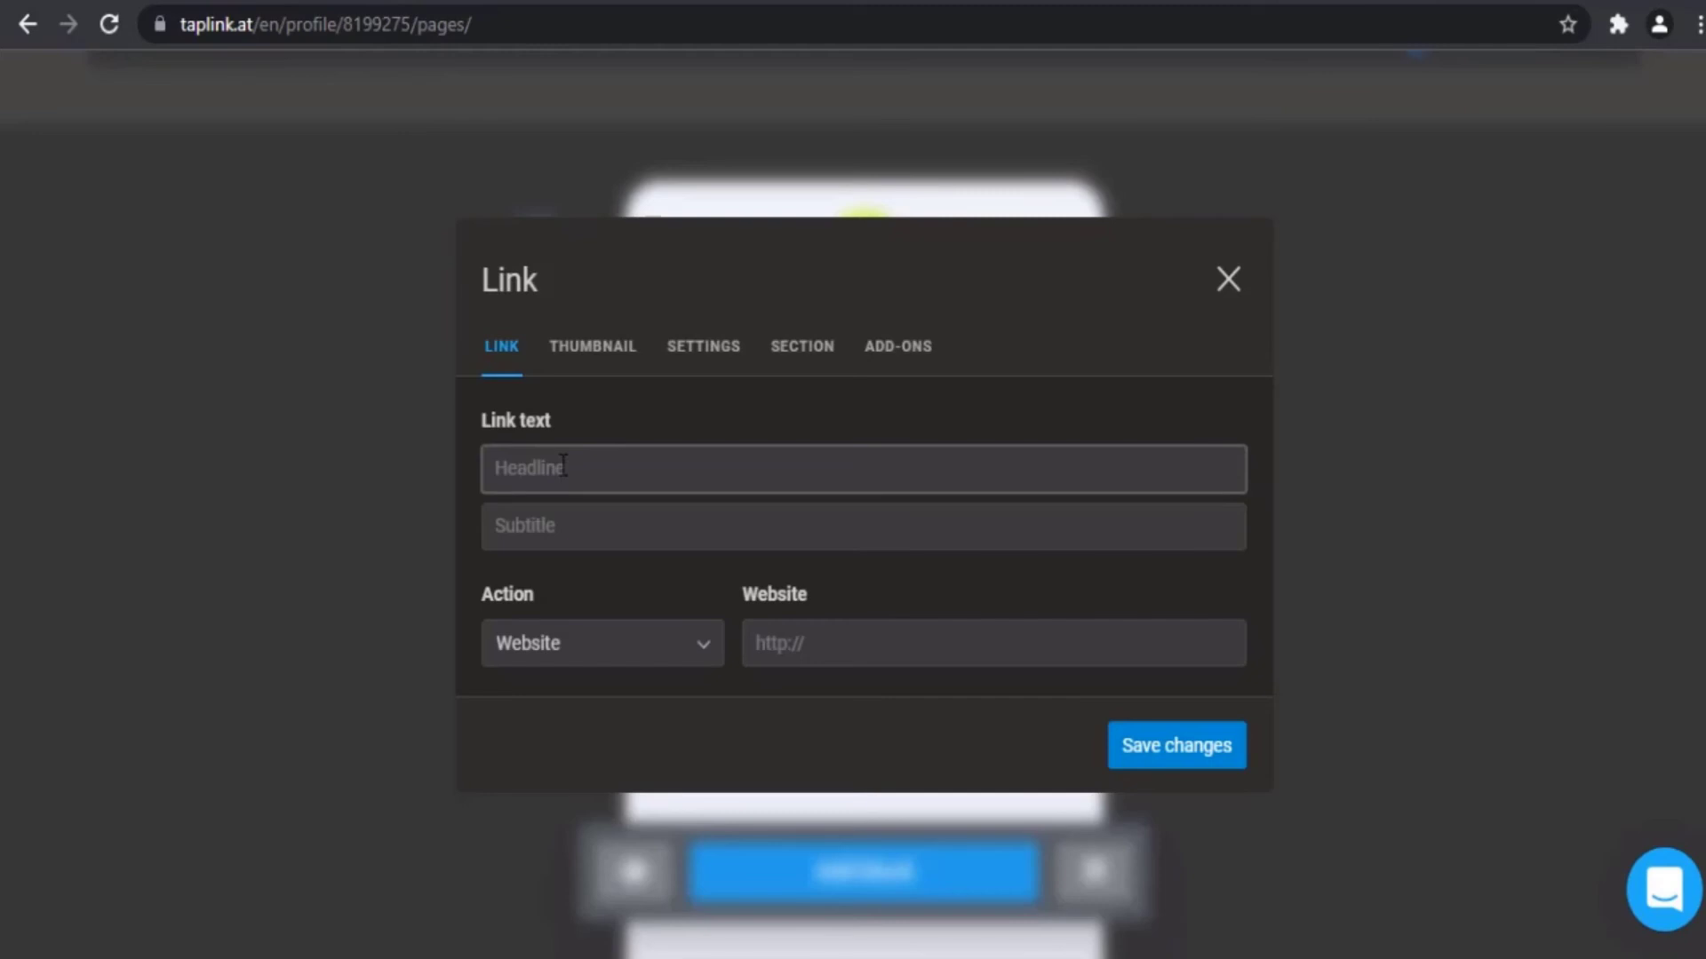
type("FaceBook Page")
left_click(791, 647)
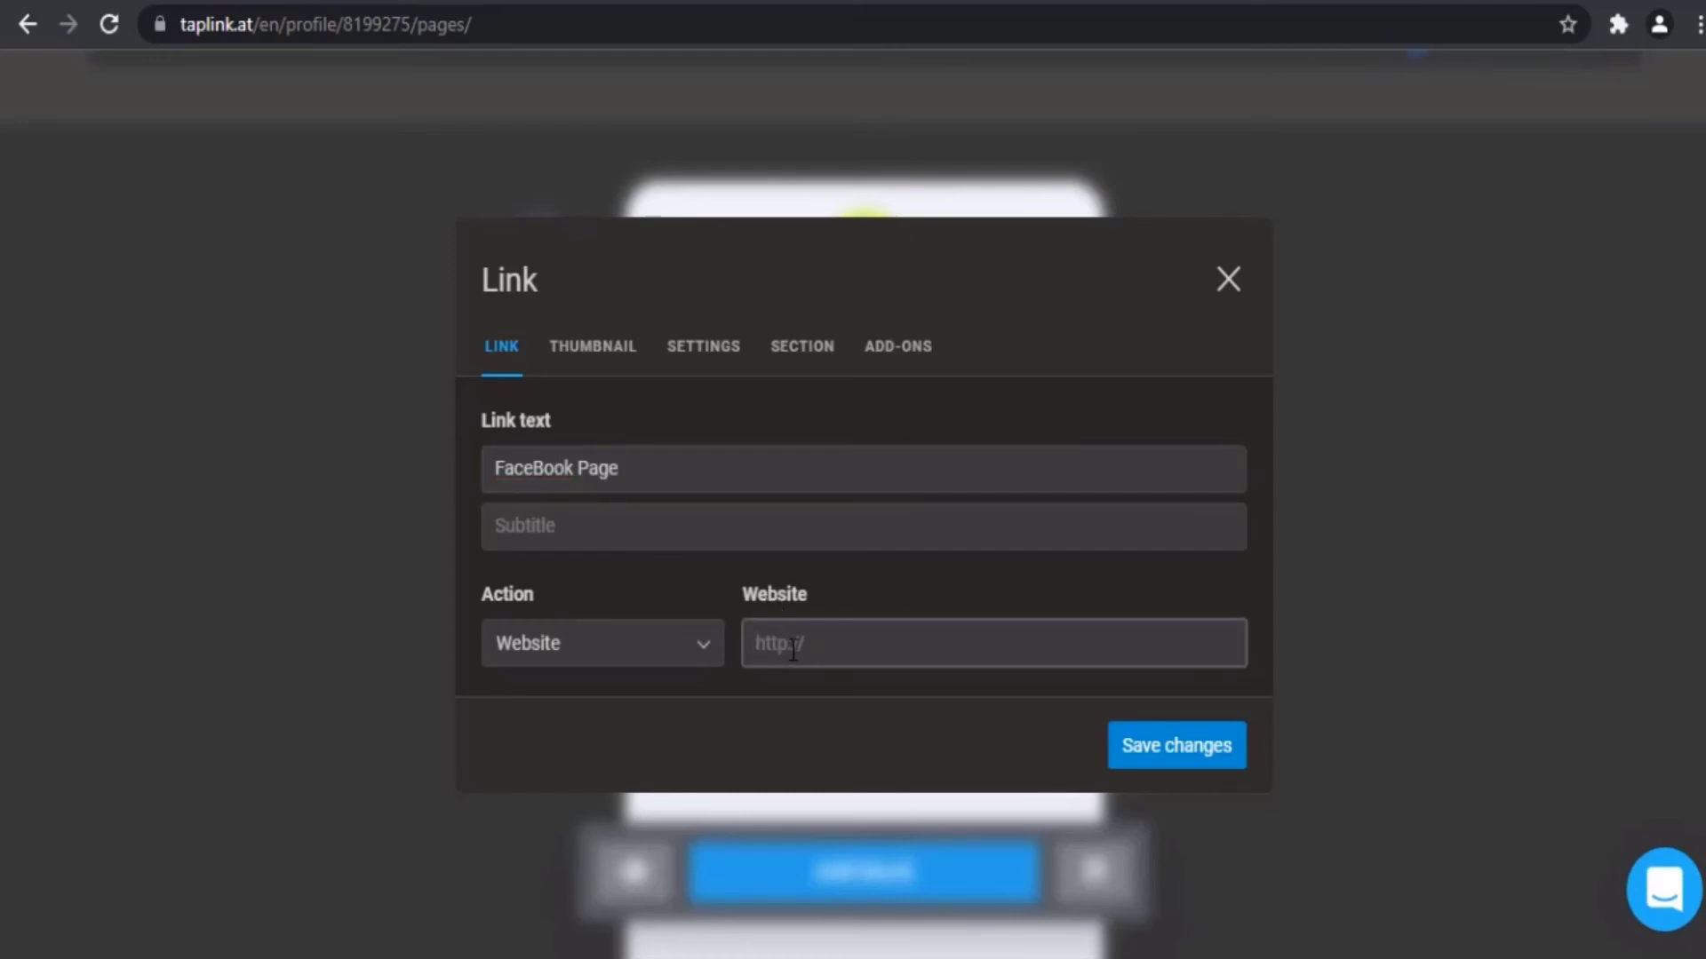
key("alt+Tab")
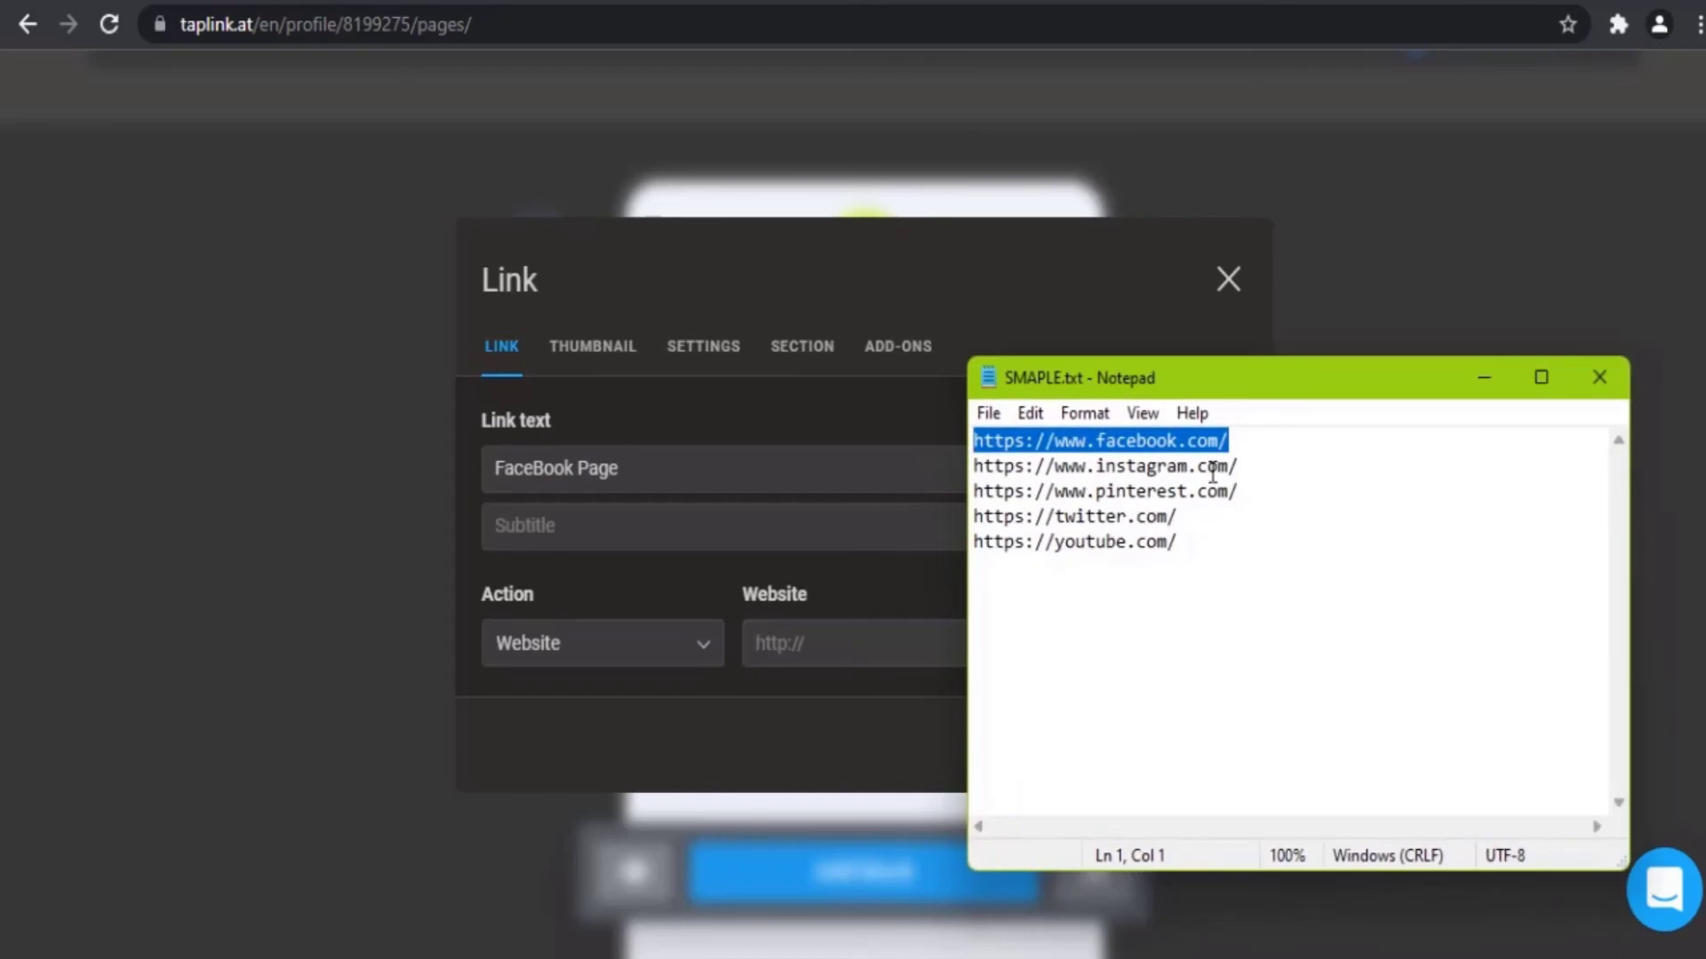
left_click(862, 645)
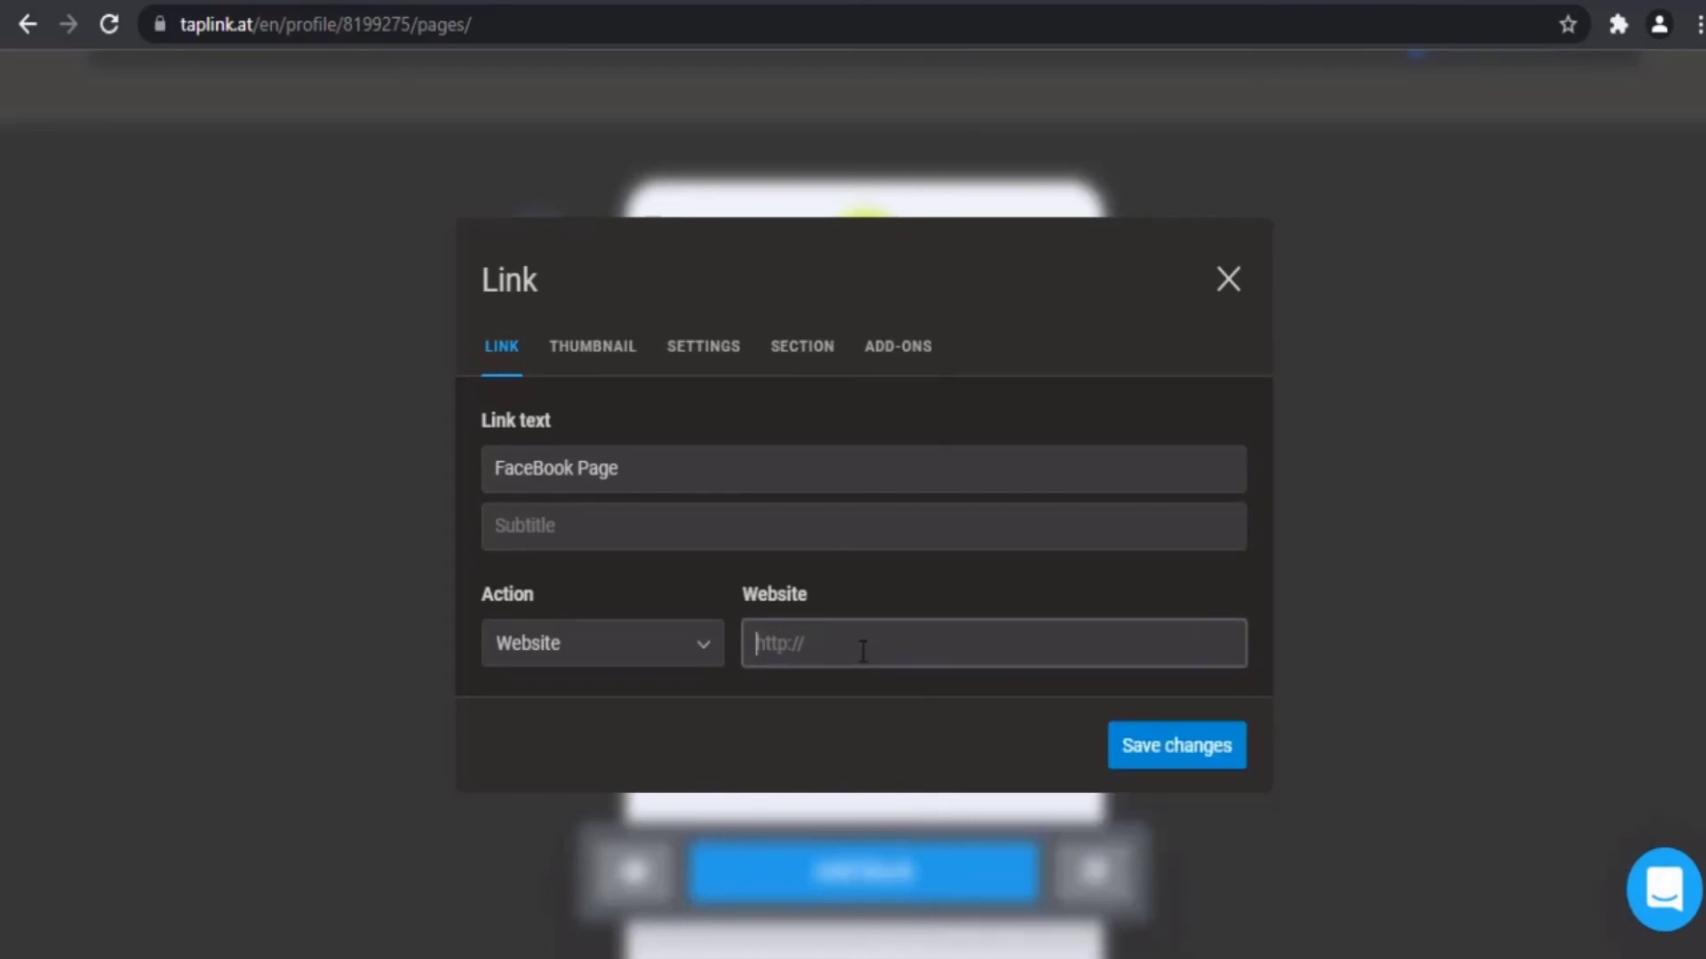
type("https://www.facebook.com/")
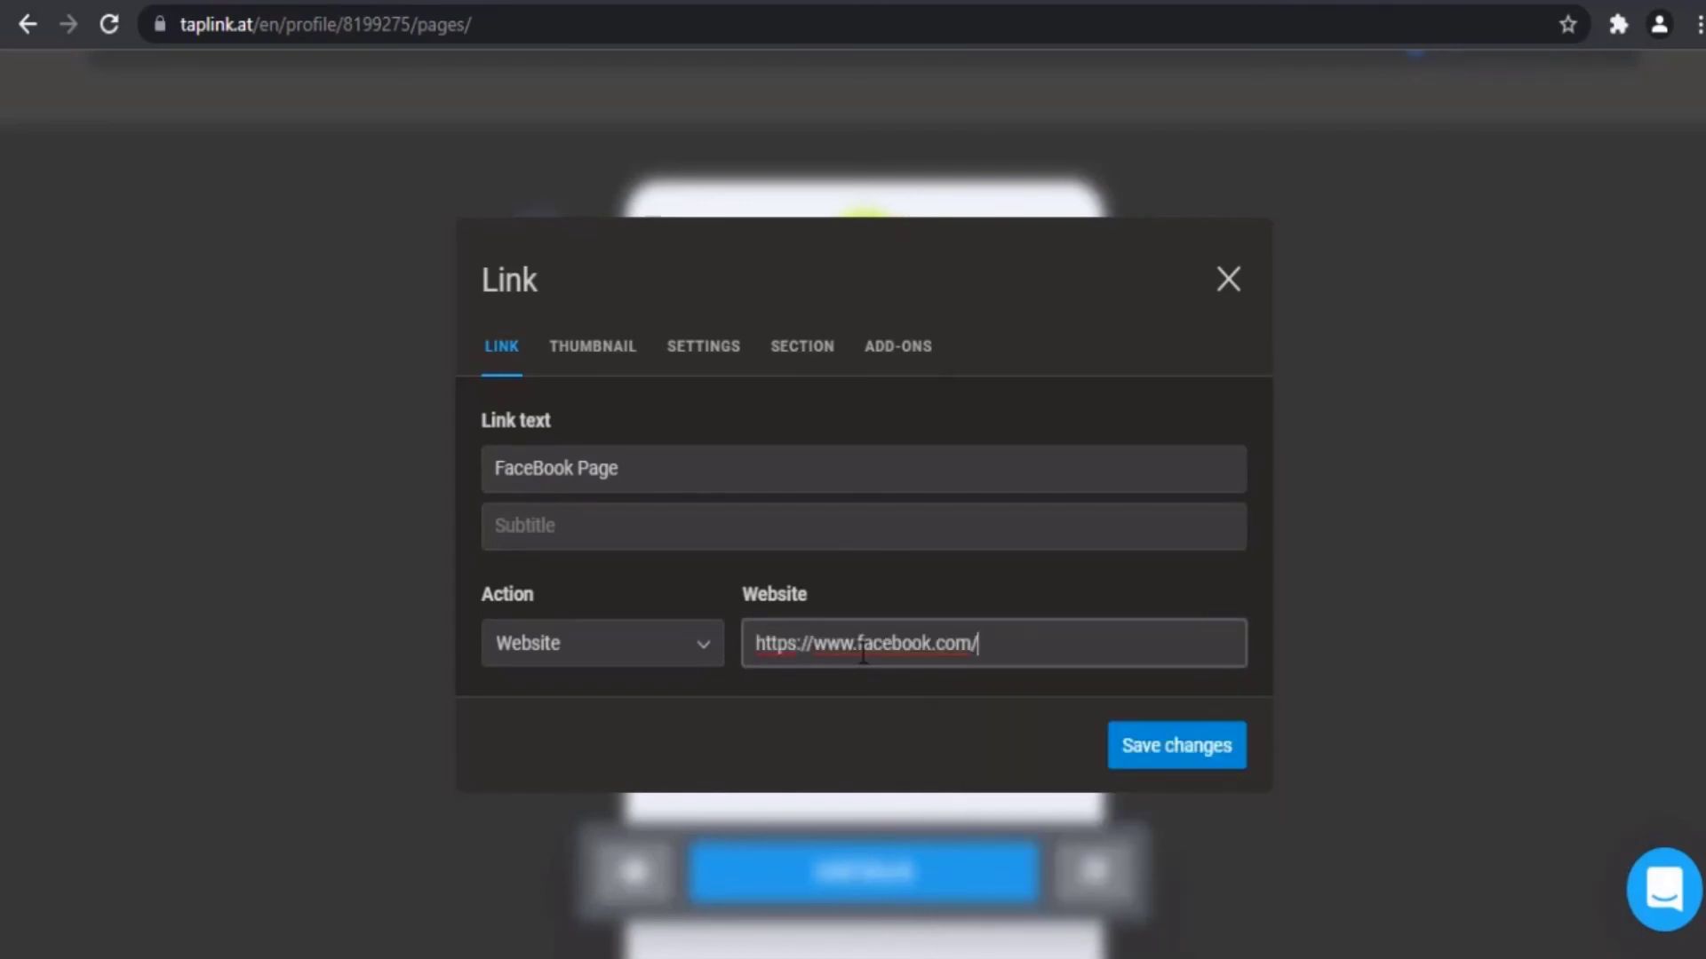
type("username")
left_click(1146, 760)
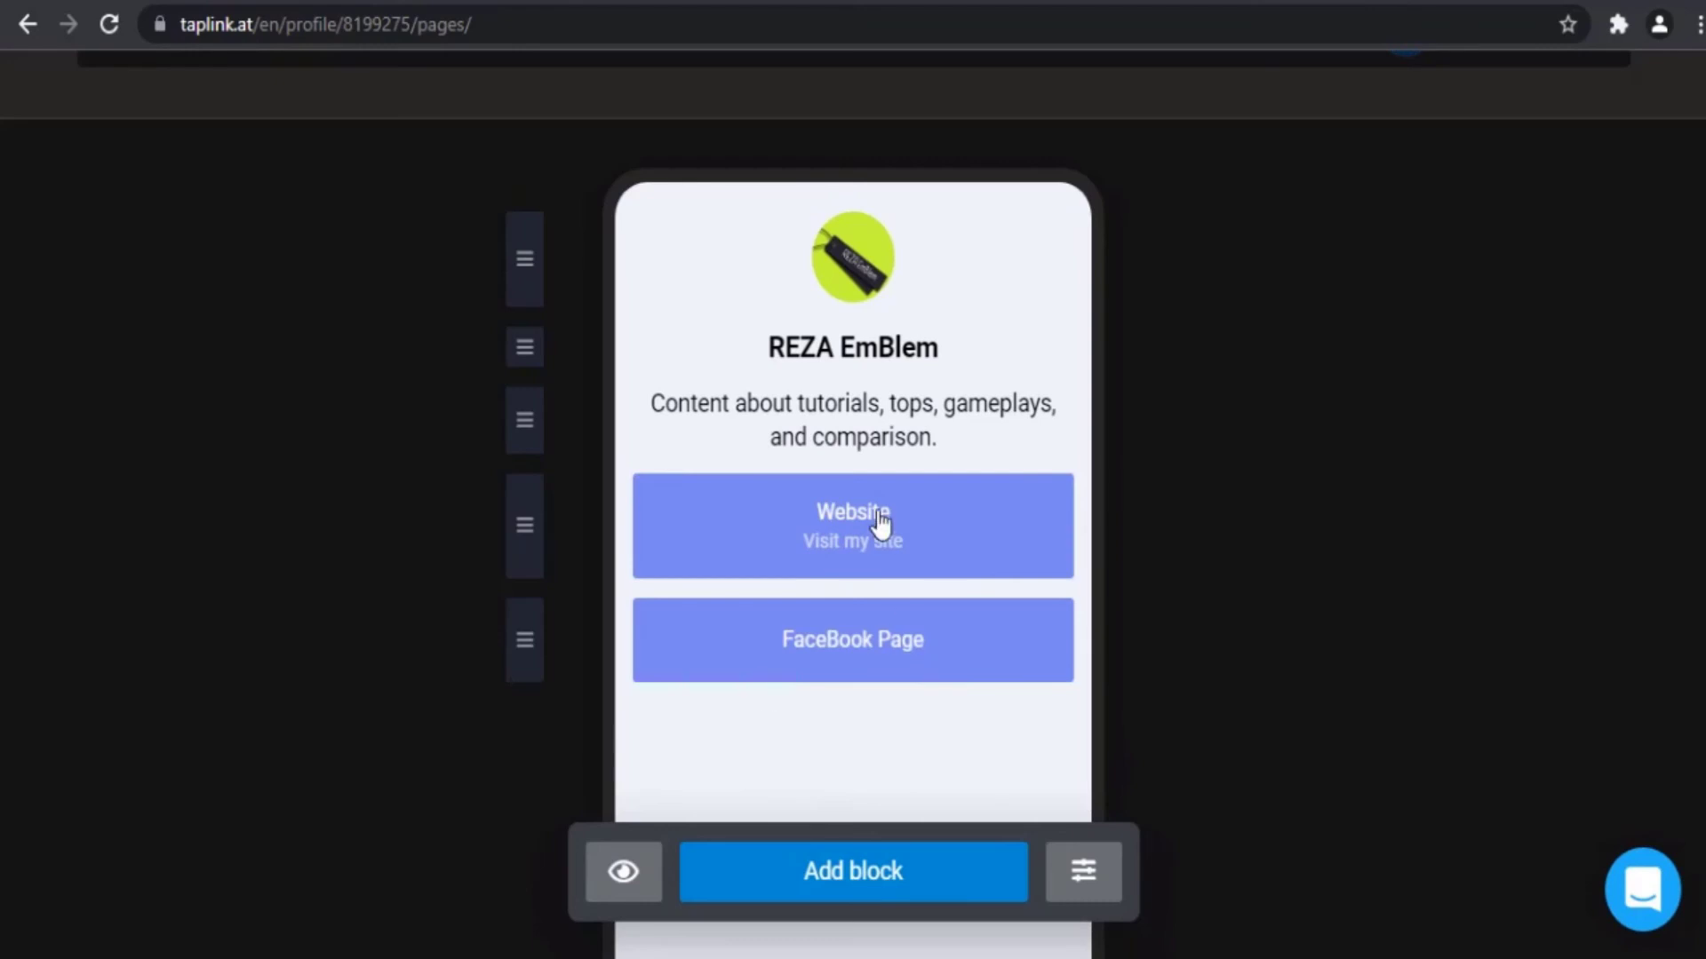
scroll(1202, 701, "down", 5)
scroll(1202, 701, "up", 8)
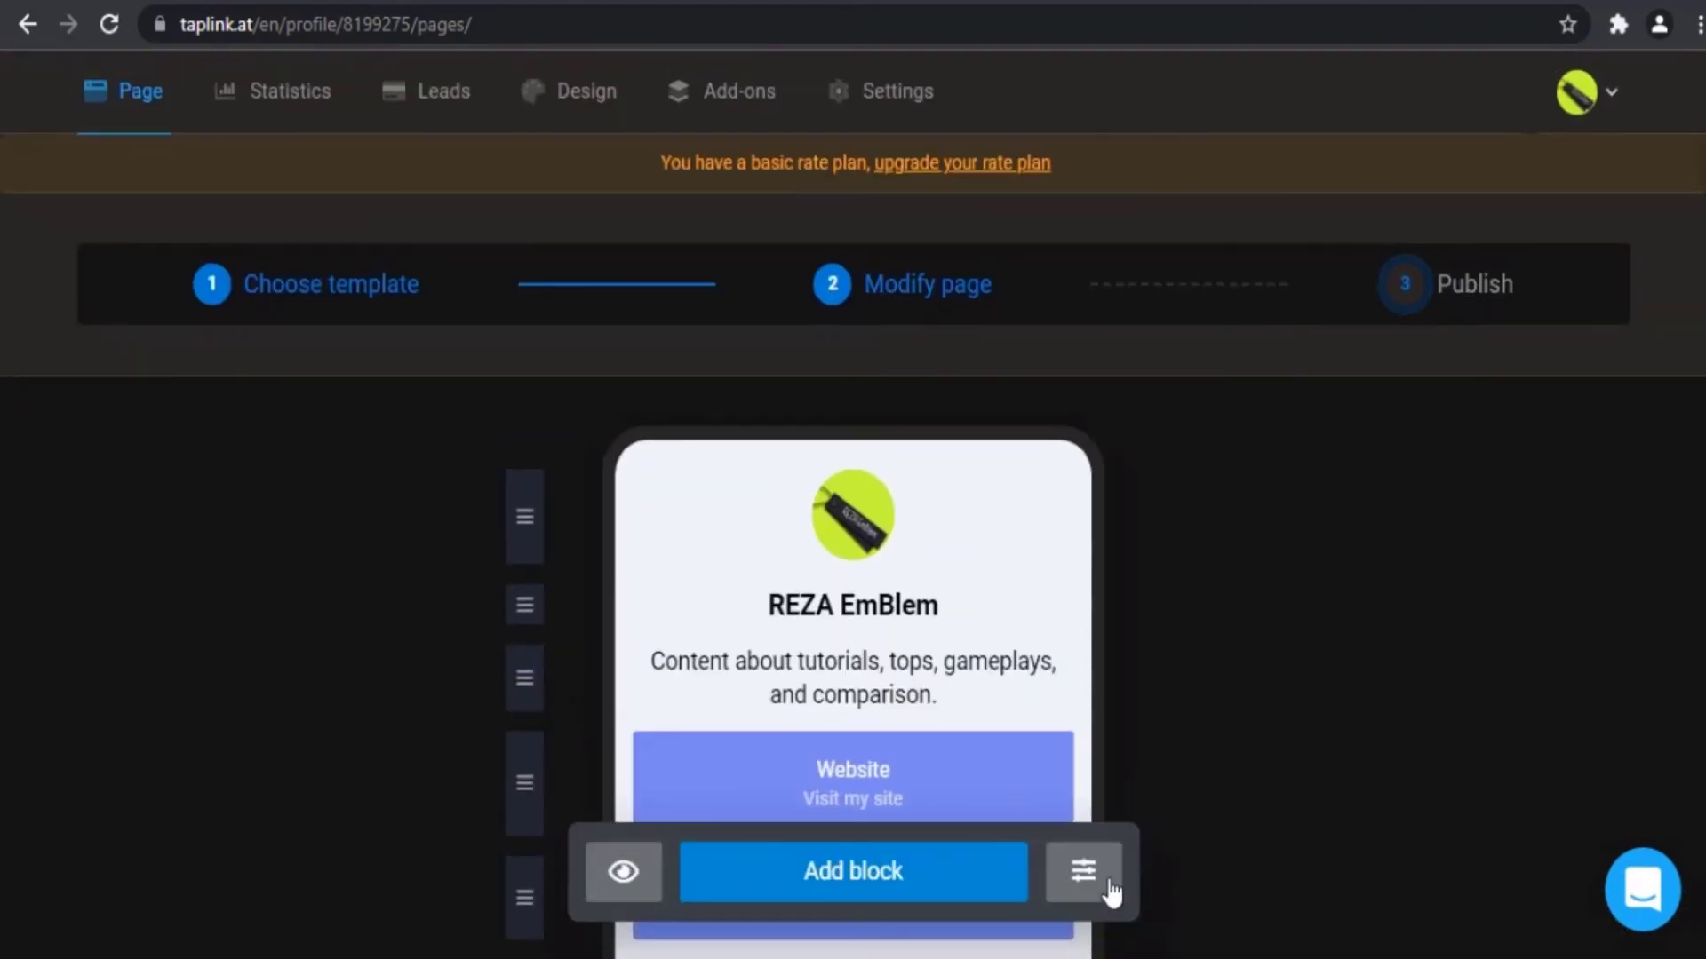
left_click(1106, 884)
left_click(1142, 810)
scroll(1191, 776, "down", 2)
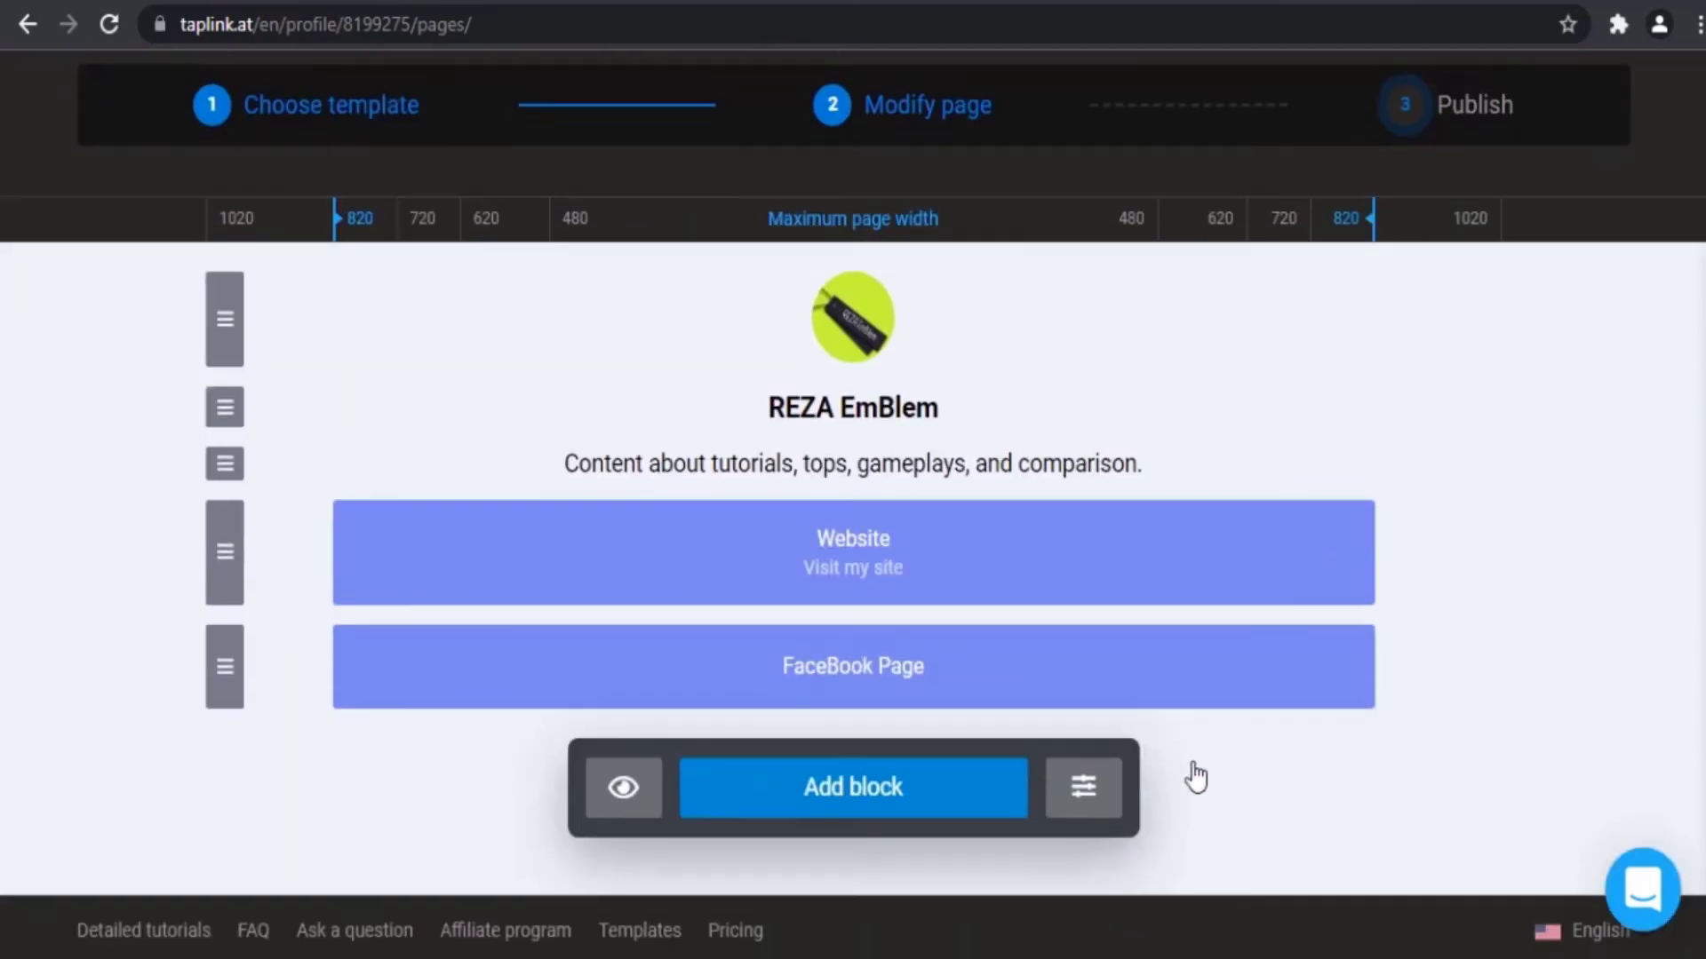
left_click(1086, 805)
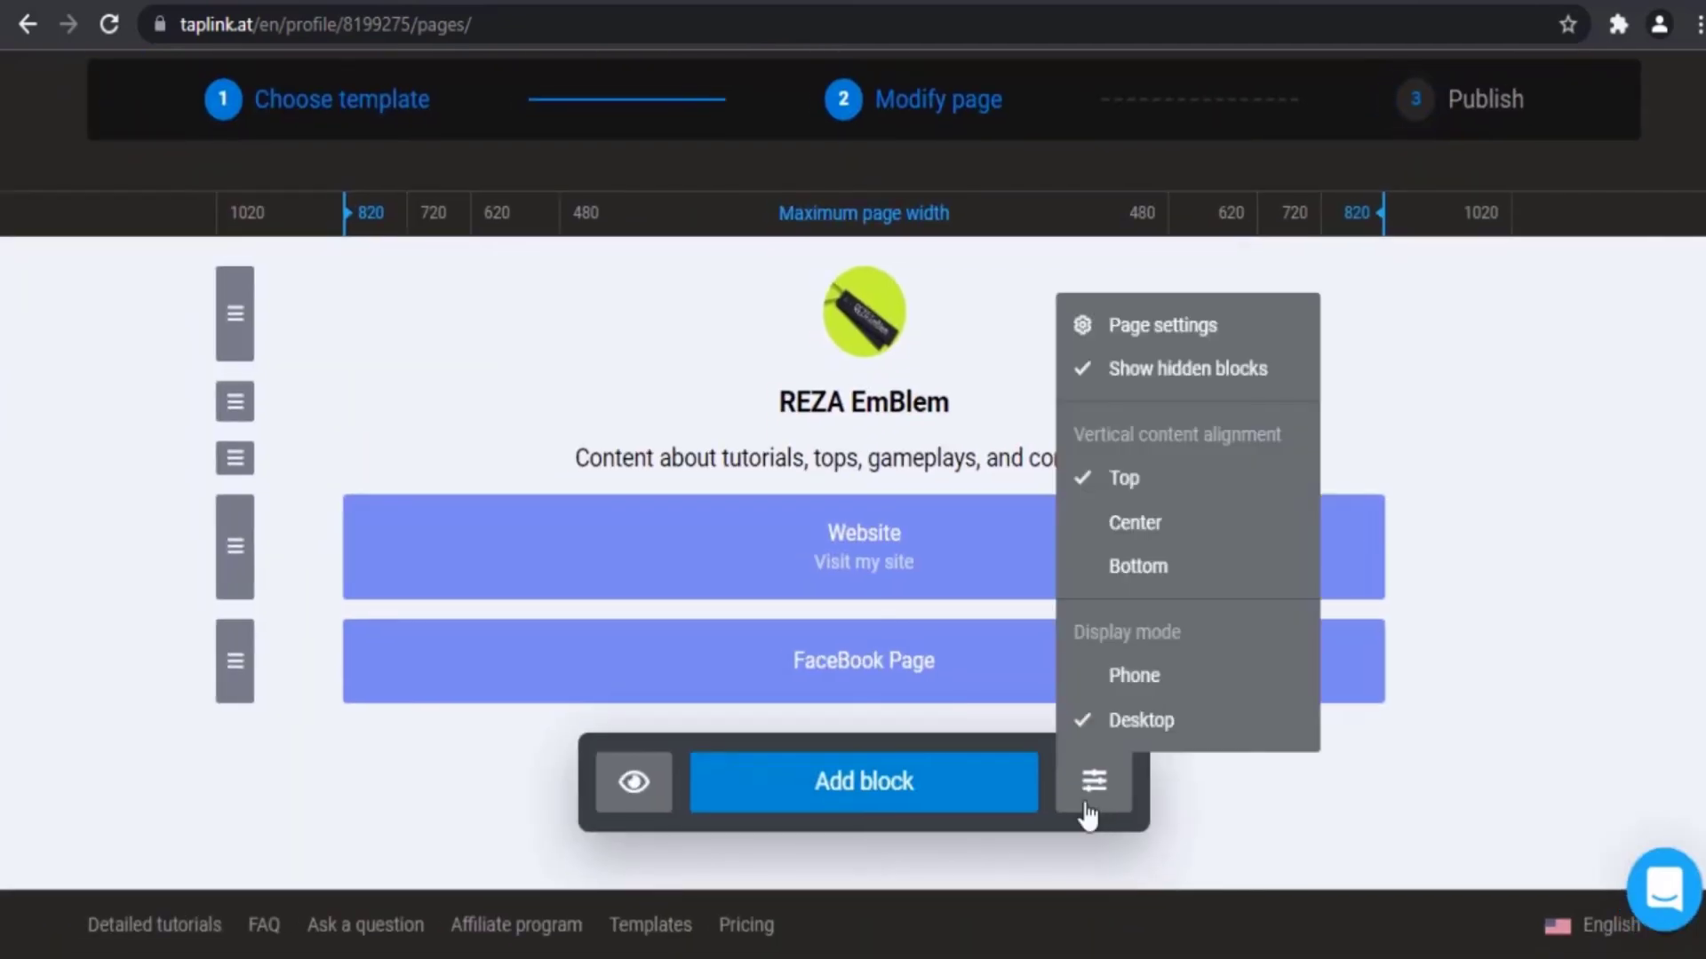
left_click(1151, 577)
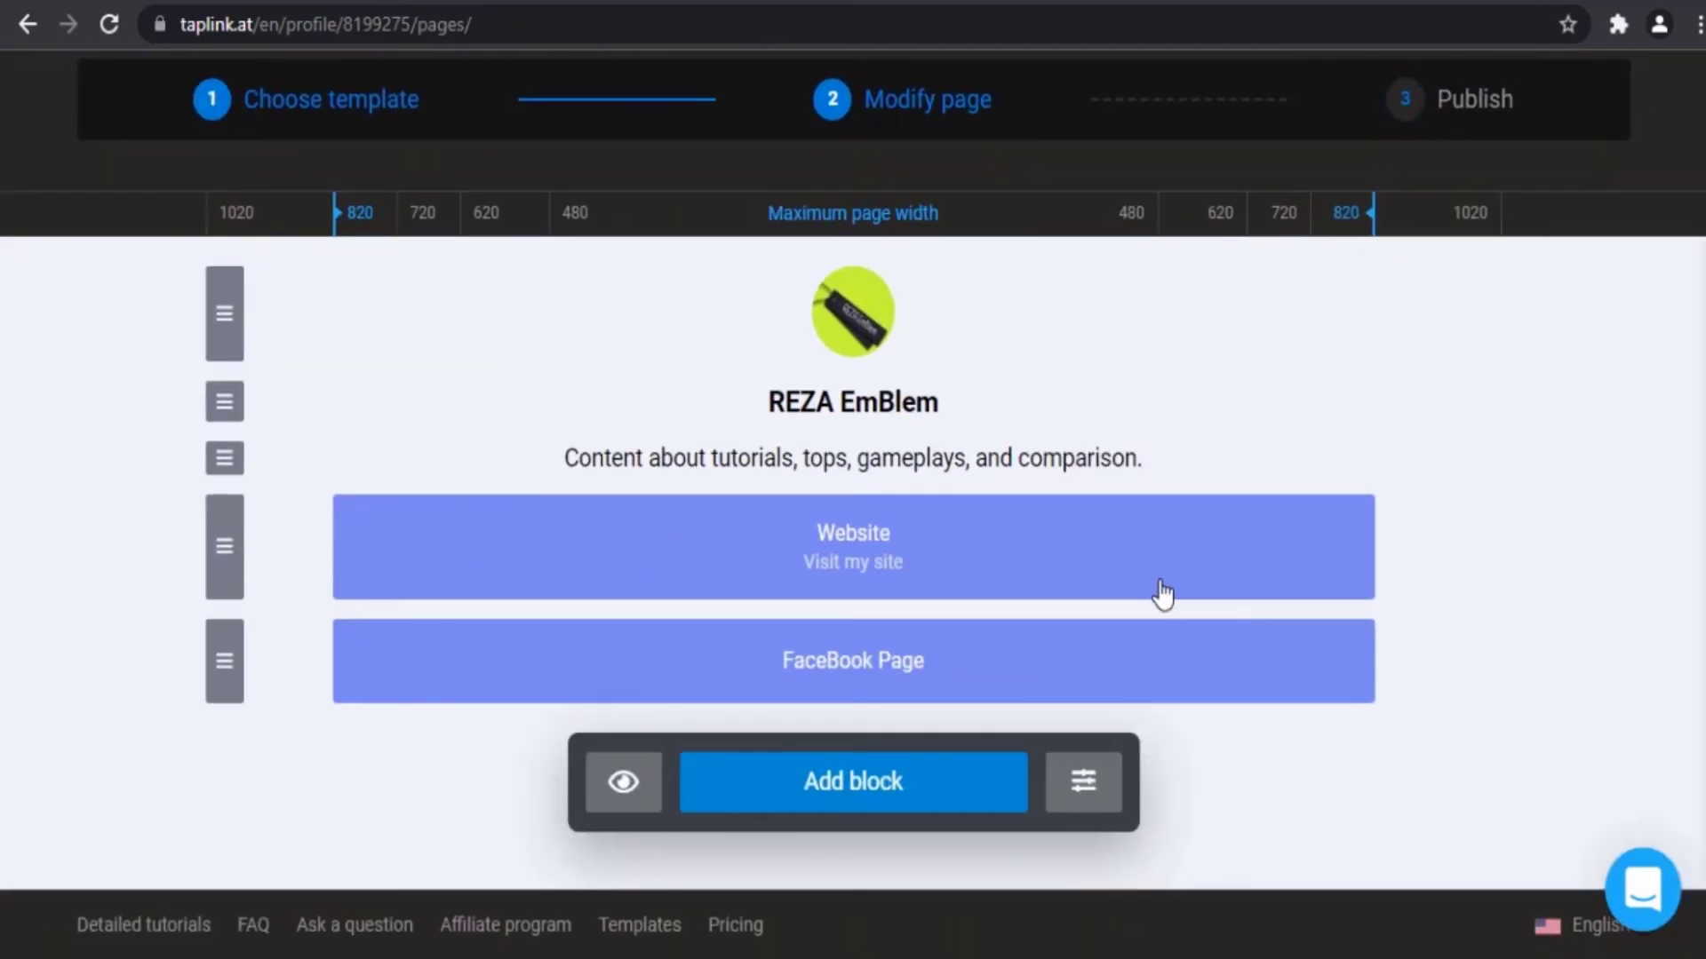
left_click(1094, 781)
left_click(1129, 684)
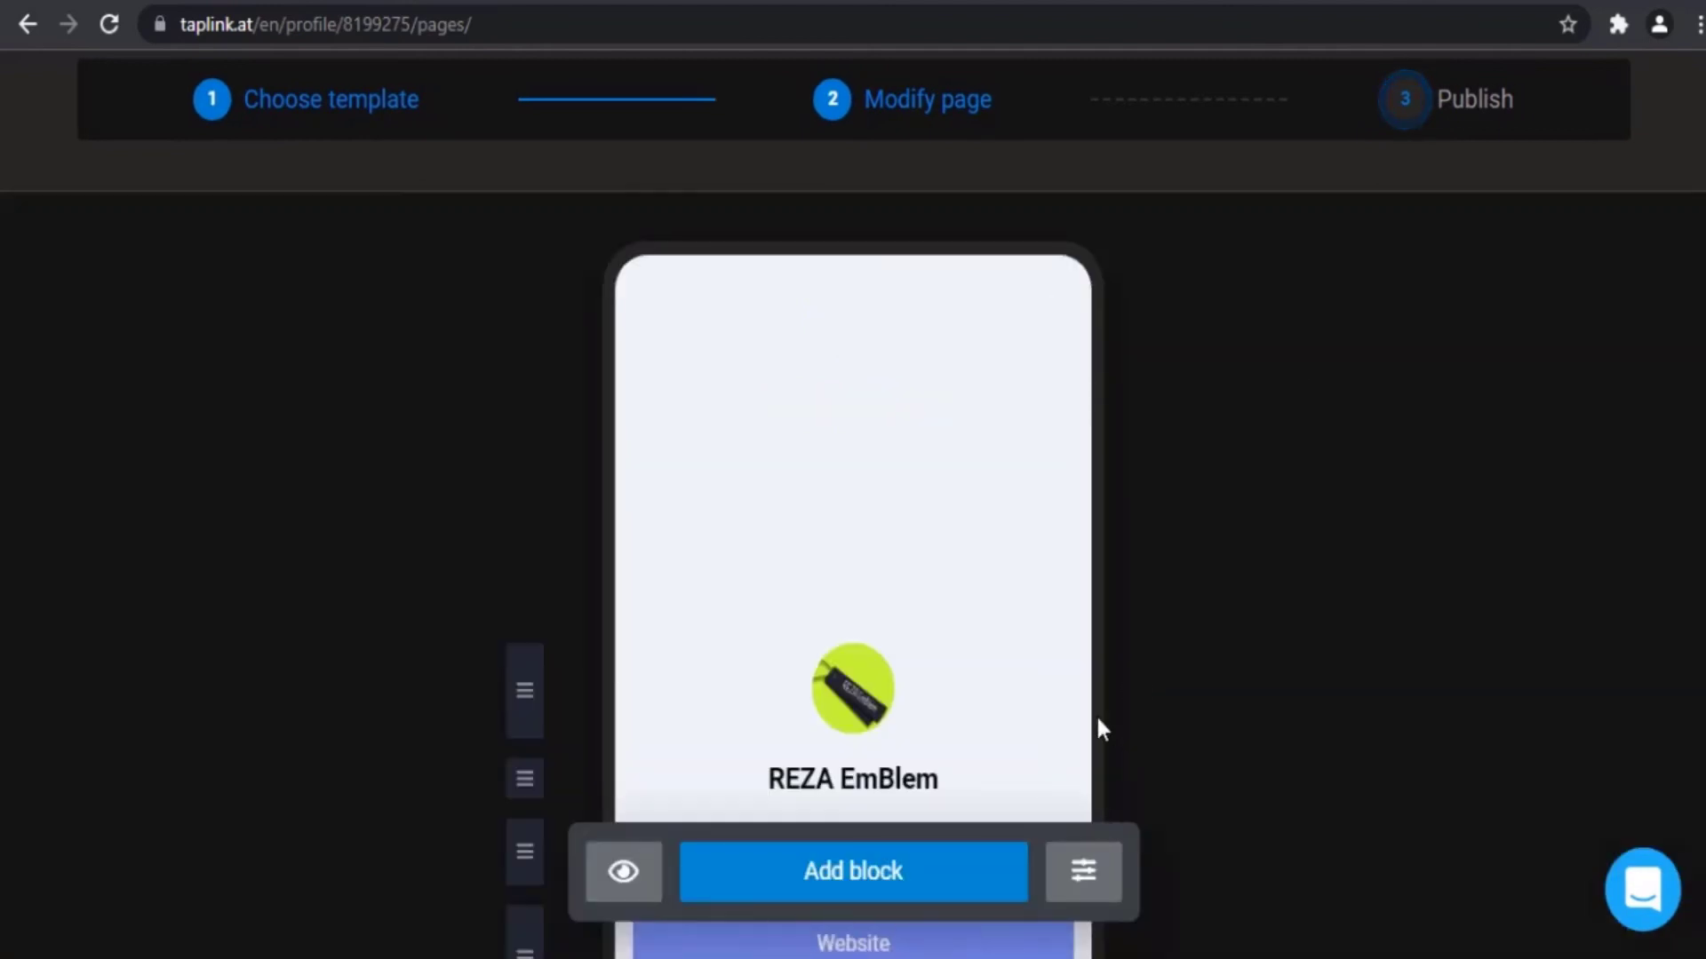
scroll(1097, 755, "down", 5)
left_click(1092, 751)
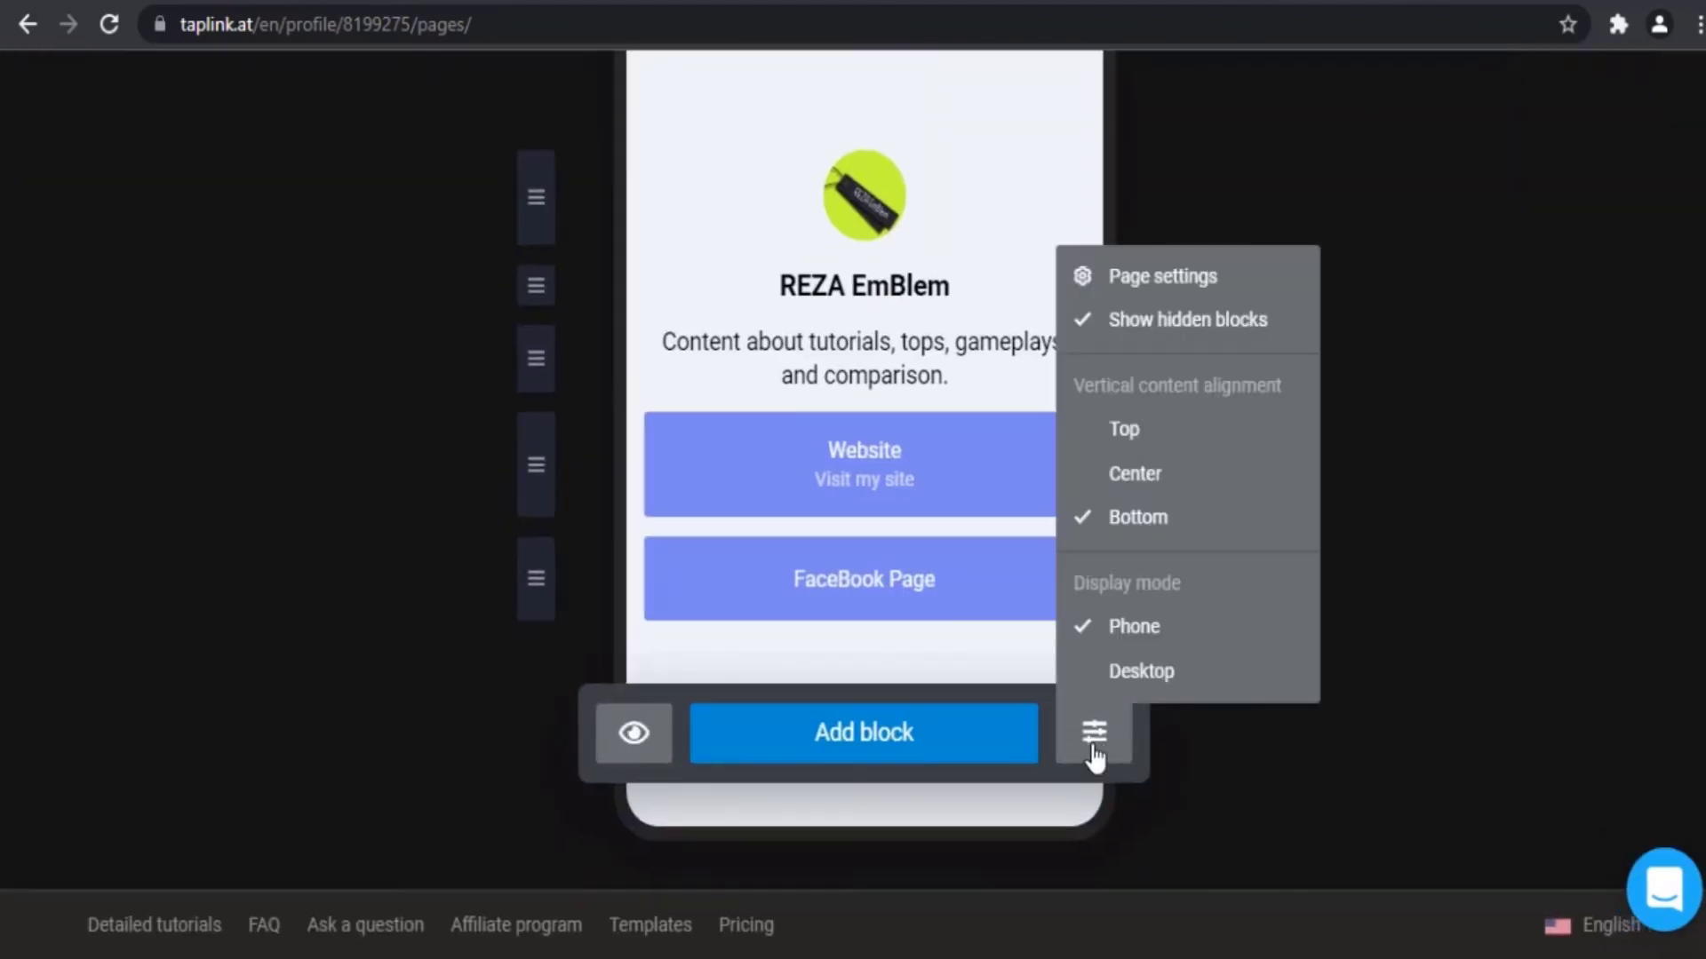
left_click(1149, 486)
scroll(1141, 569, "up", 5)
left_click(1084, 871)
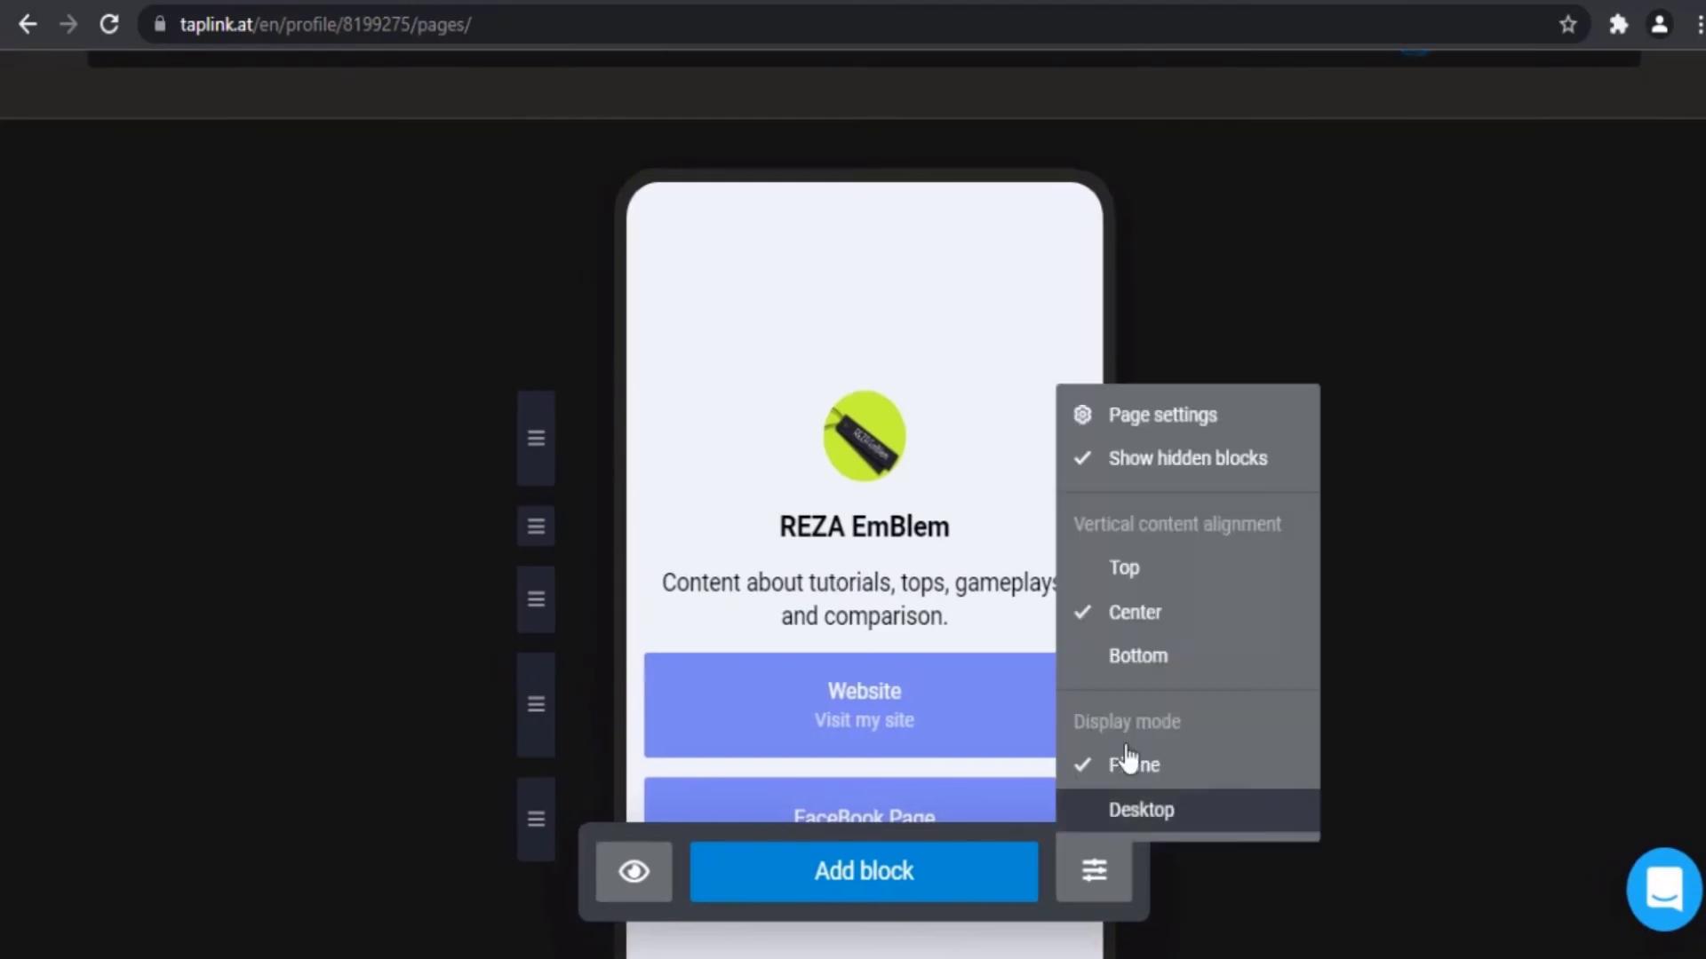
left_click(1130, 568)
scroll(1142, 595, "up", 3)
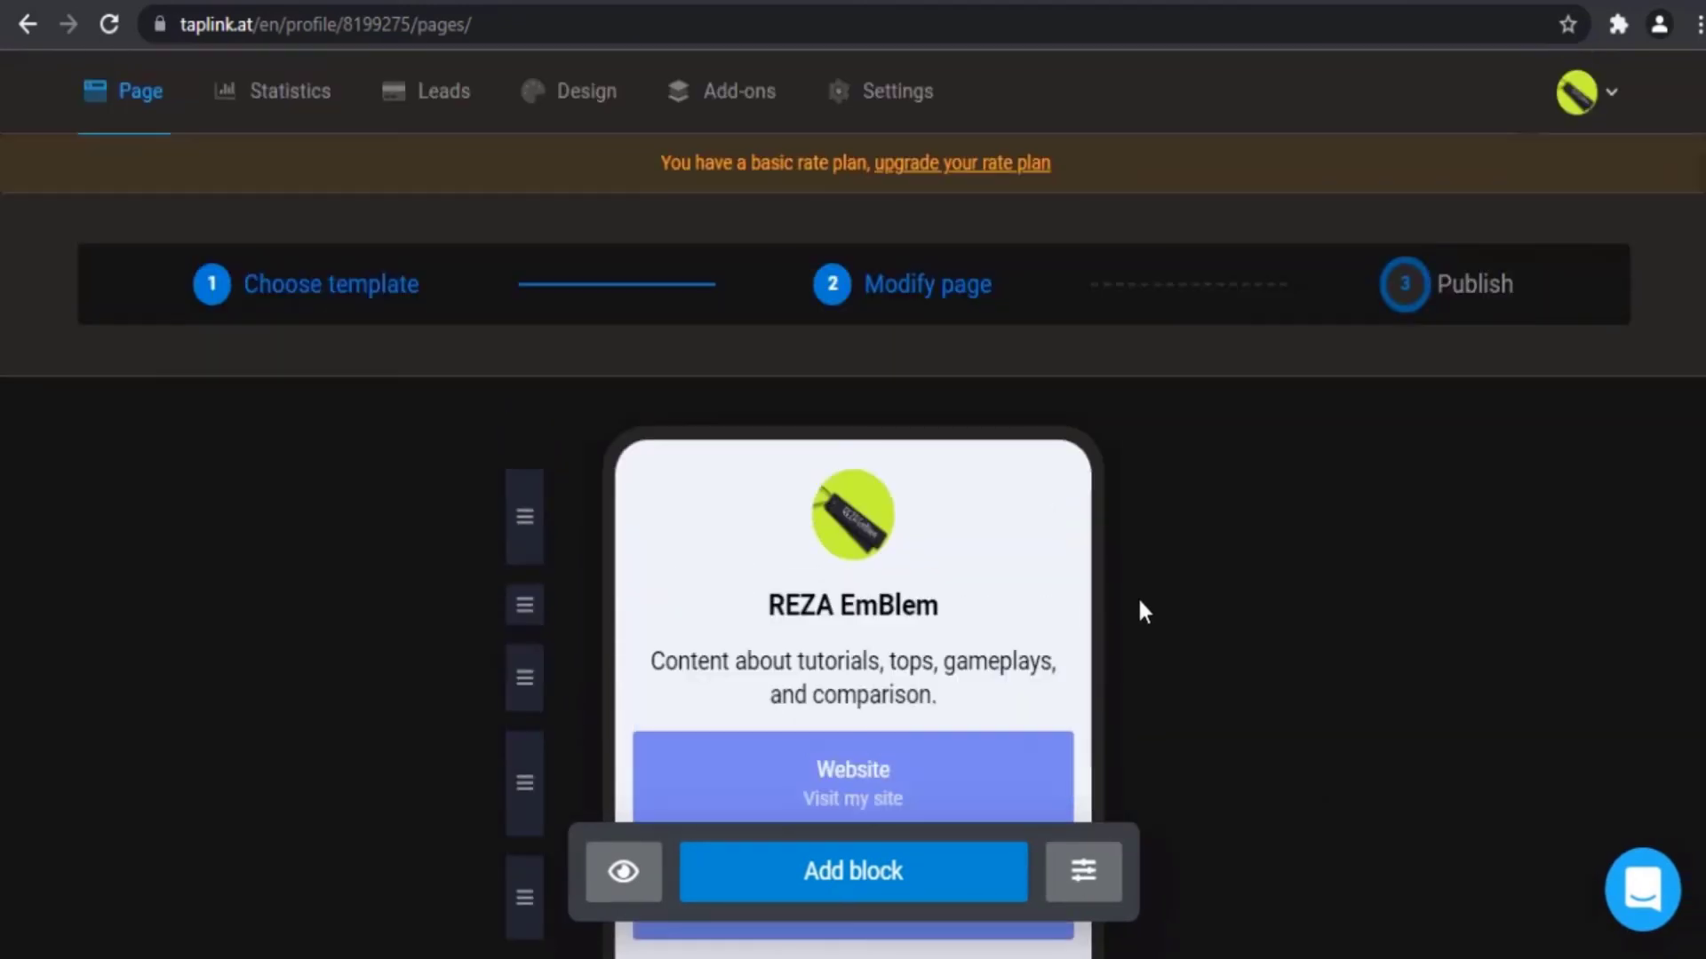
left_click(1084, 873)
left_click(1190, 431)
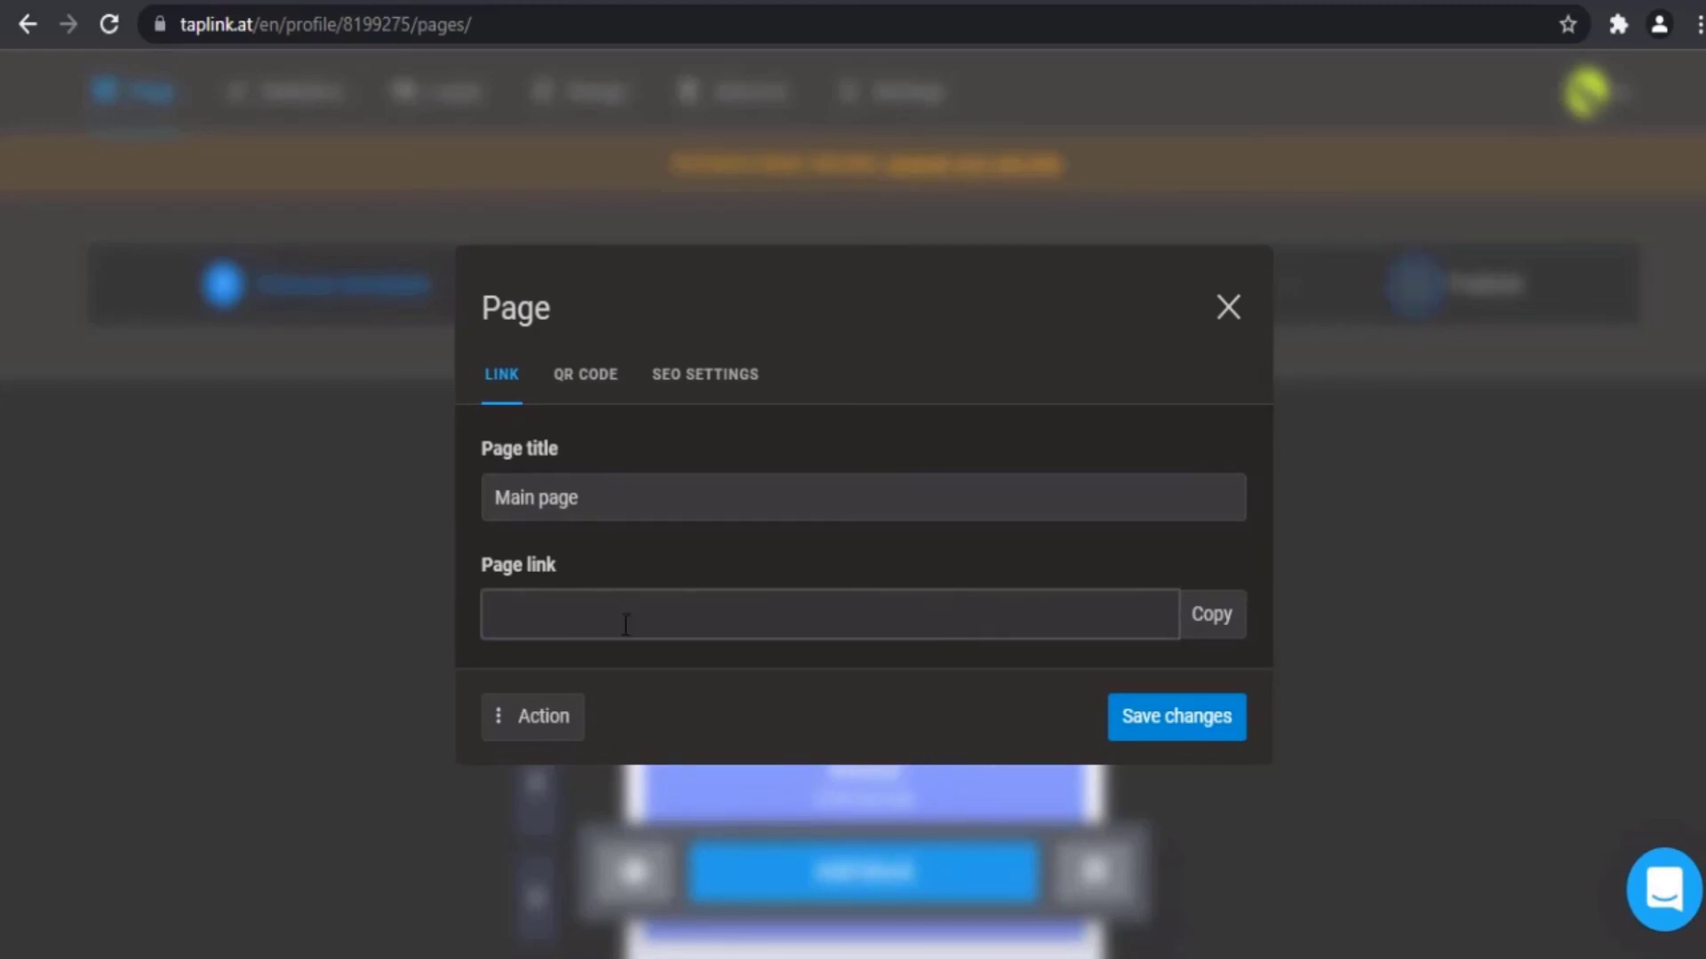
left_click(586, 390)
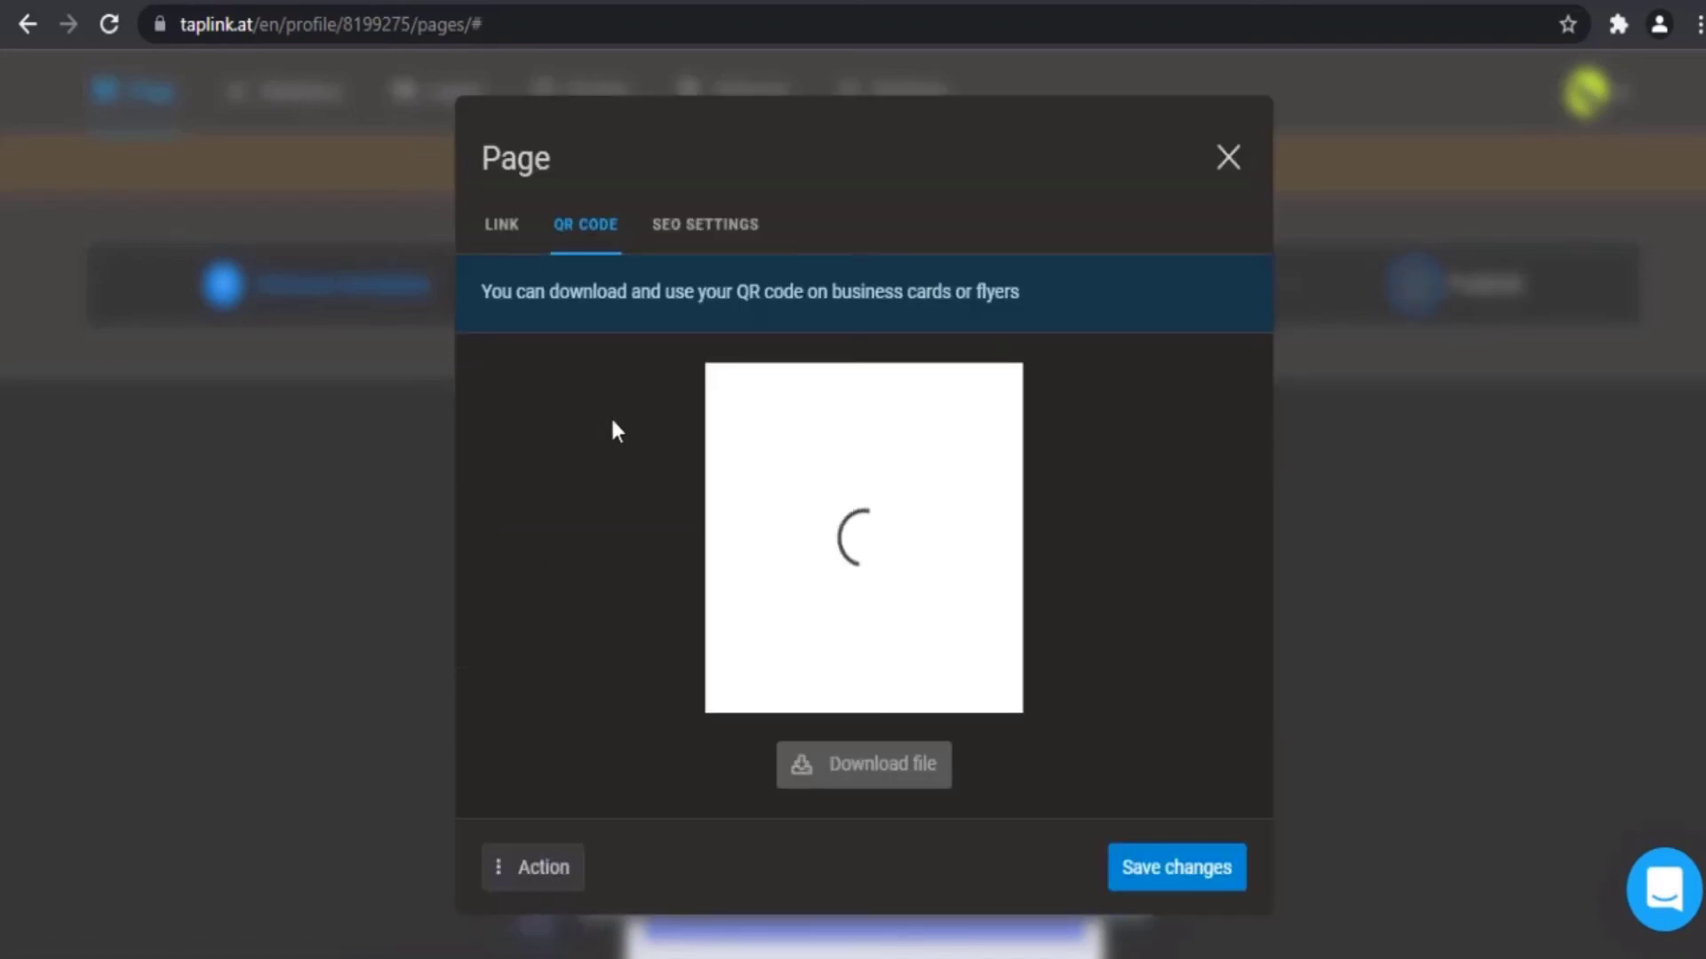
left_click(715, 232)
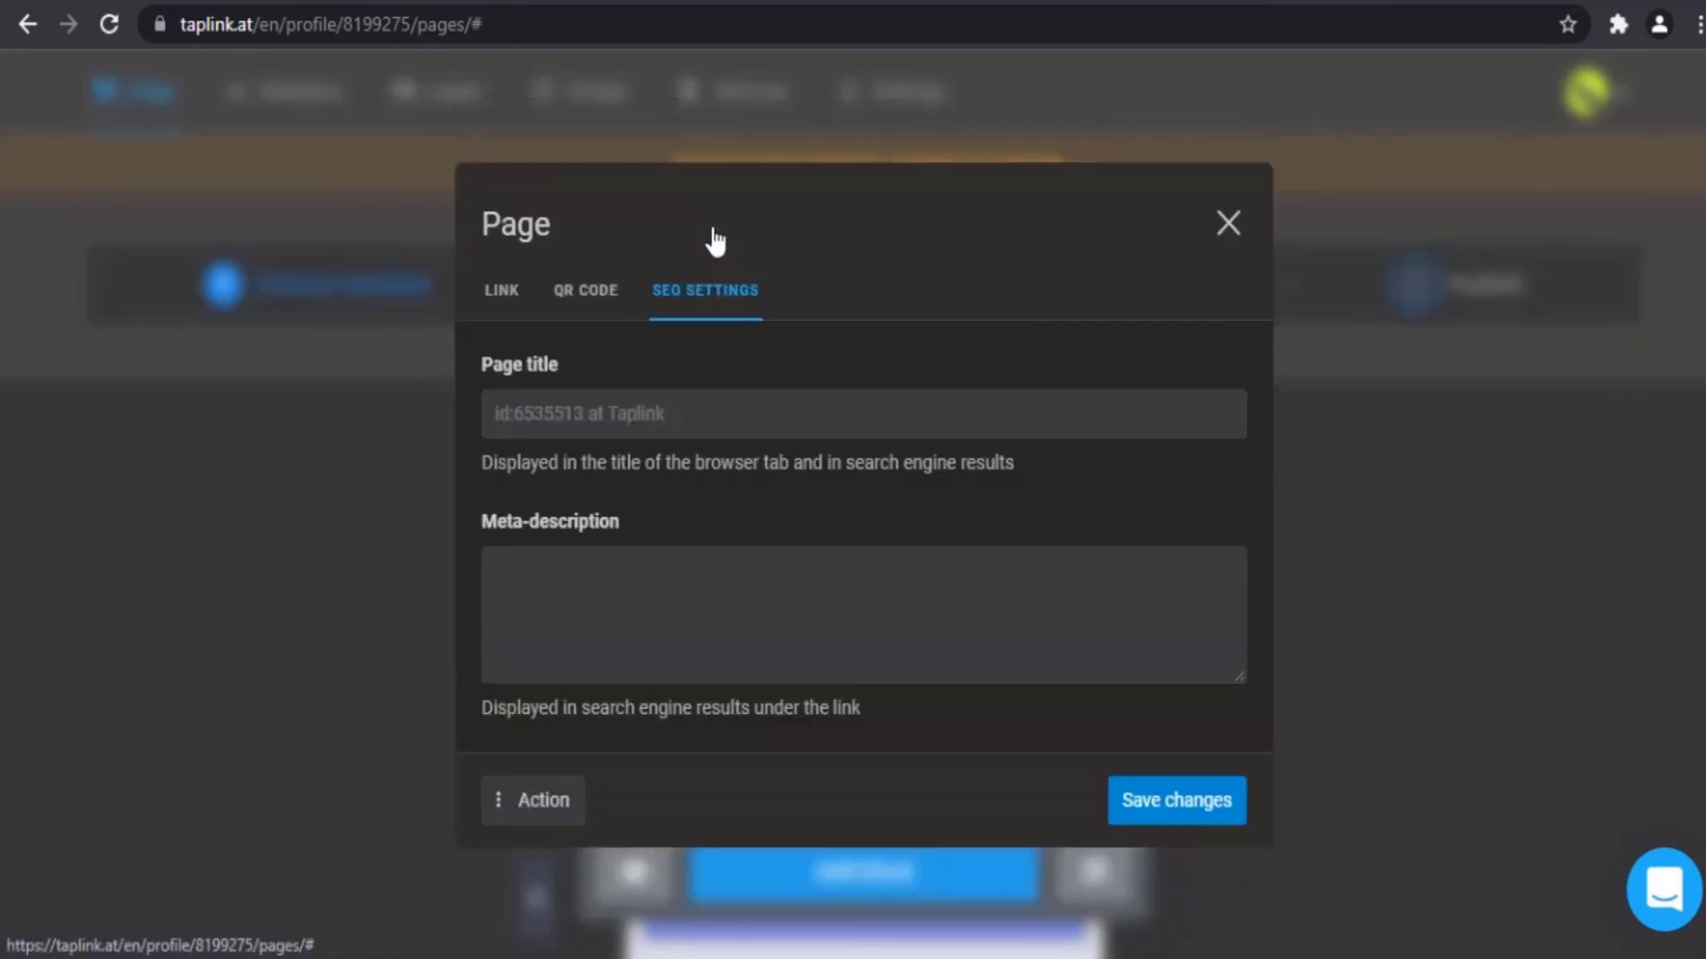
left_click(511, 300)
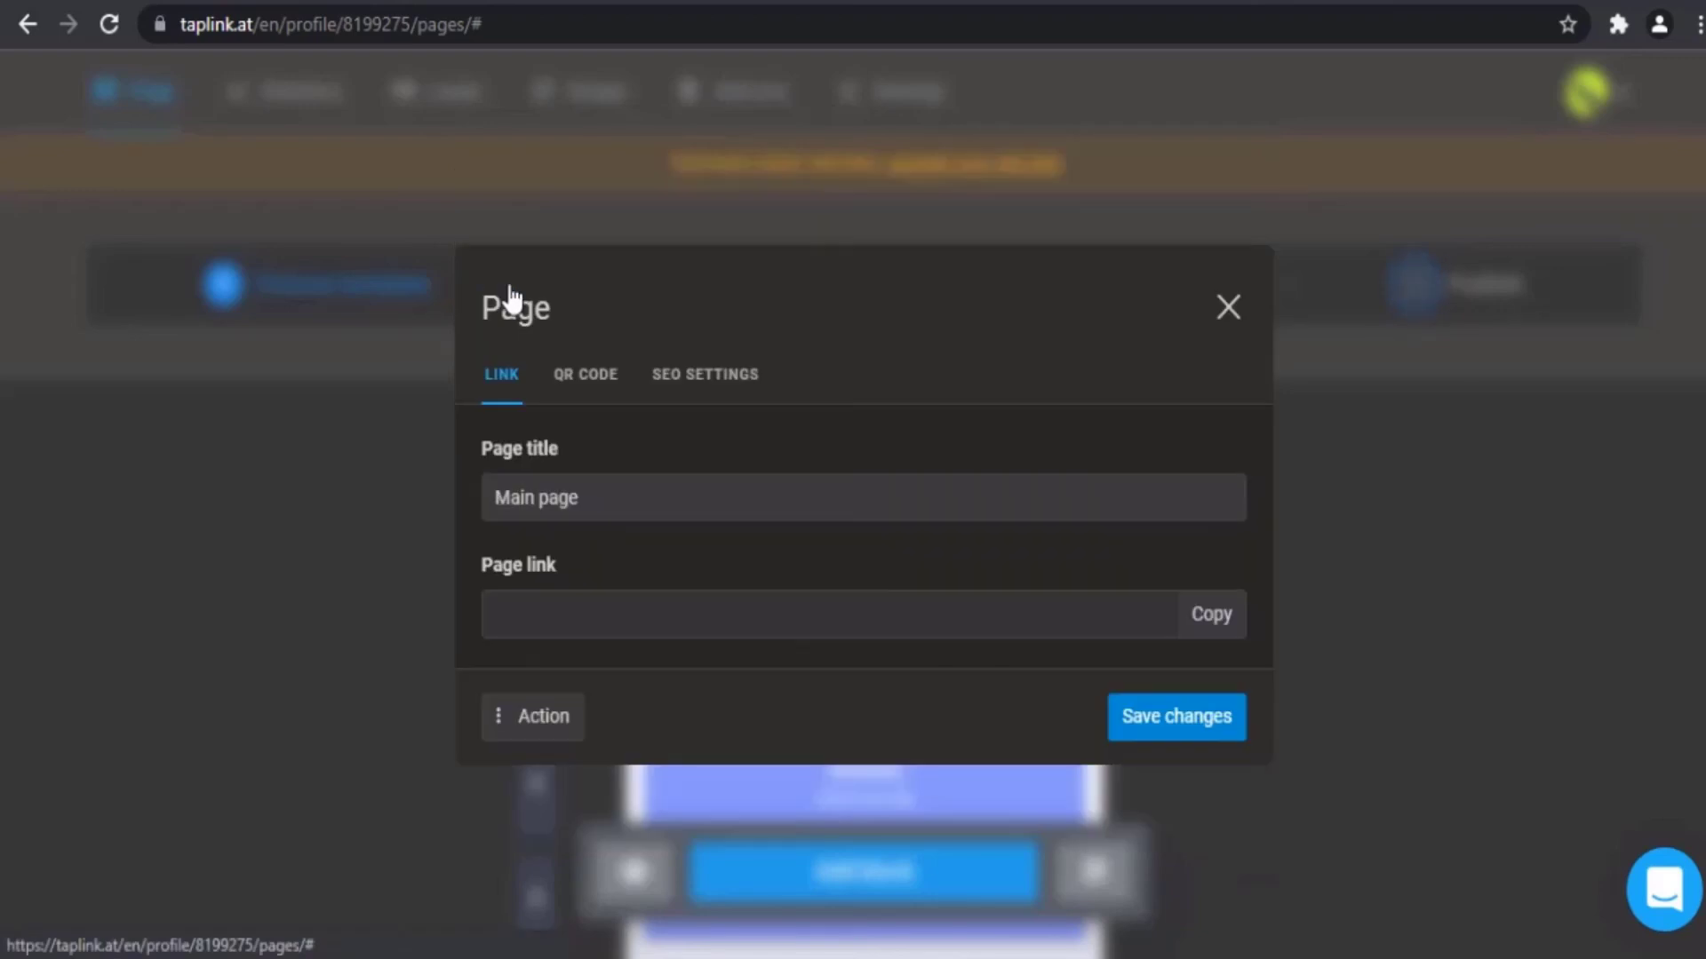
left_click(678, 499)
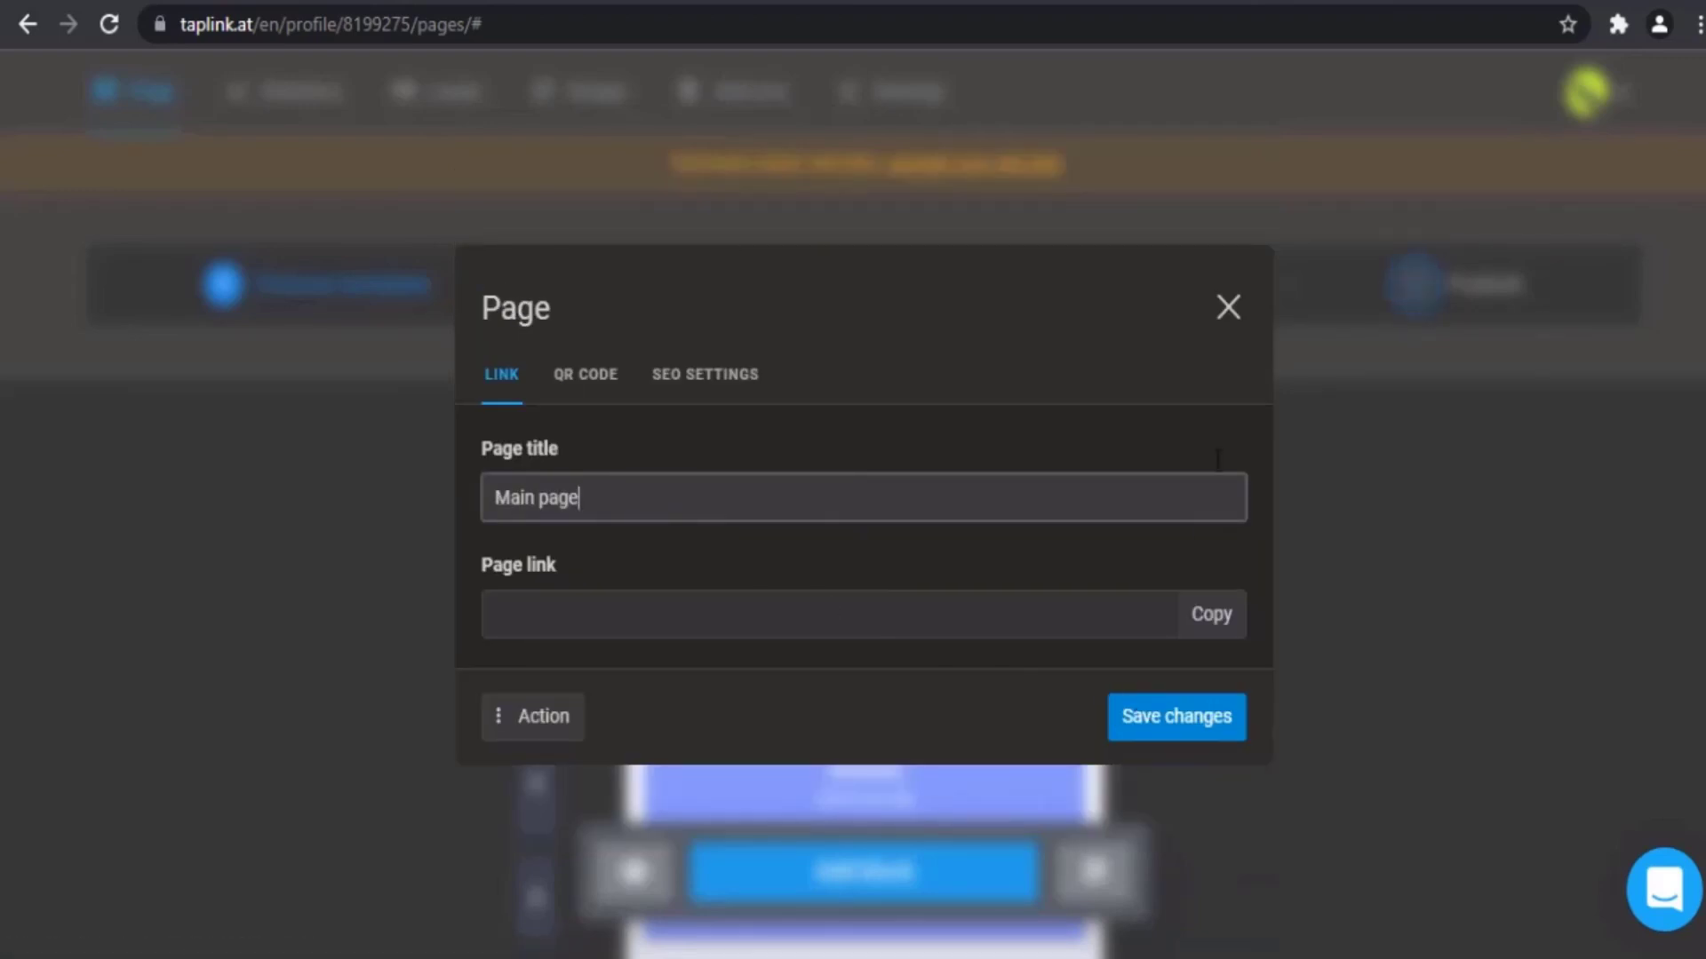
left_click(1230, 311)
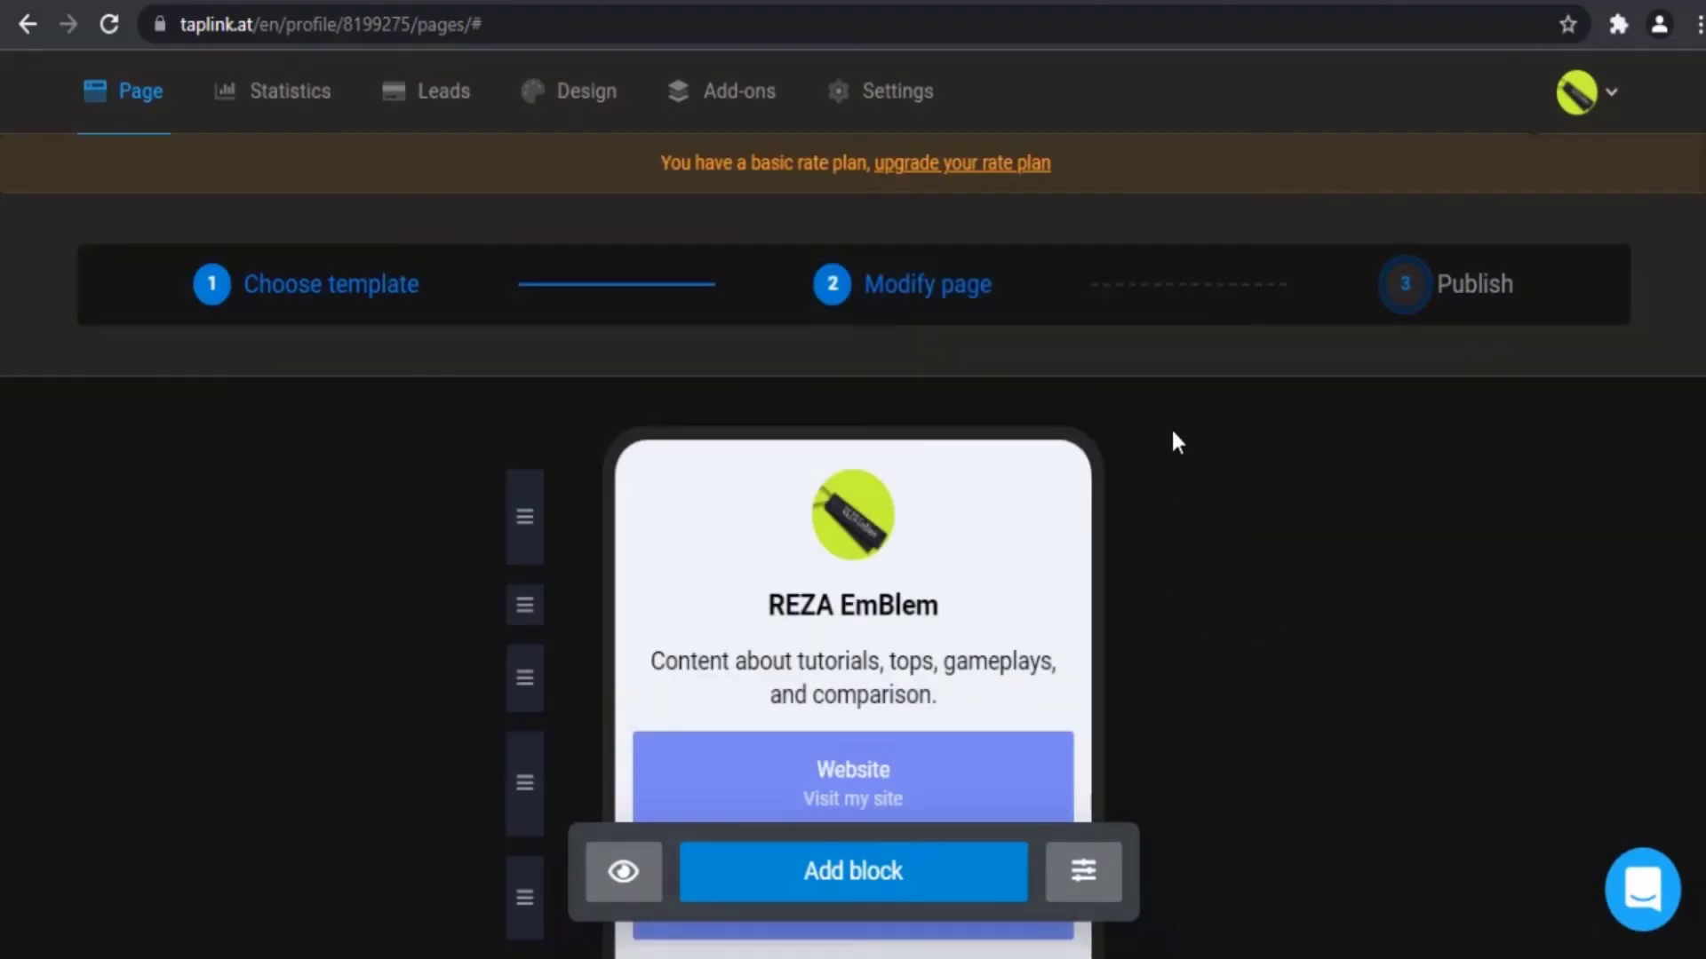
scroll(1196, 645, "down", 8)
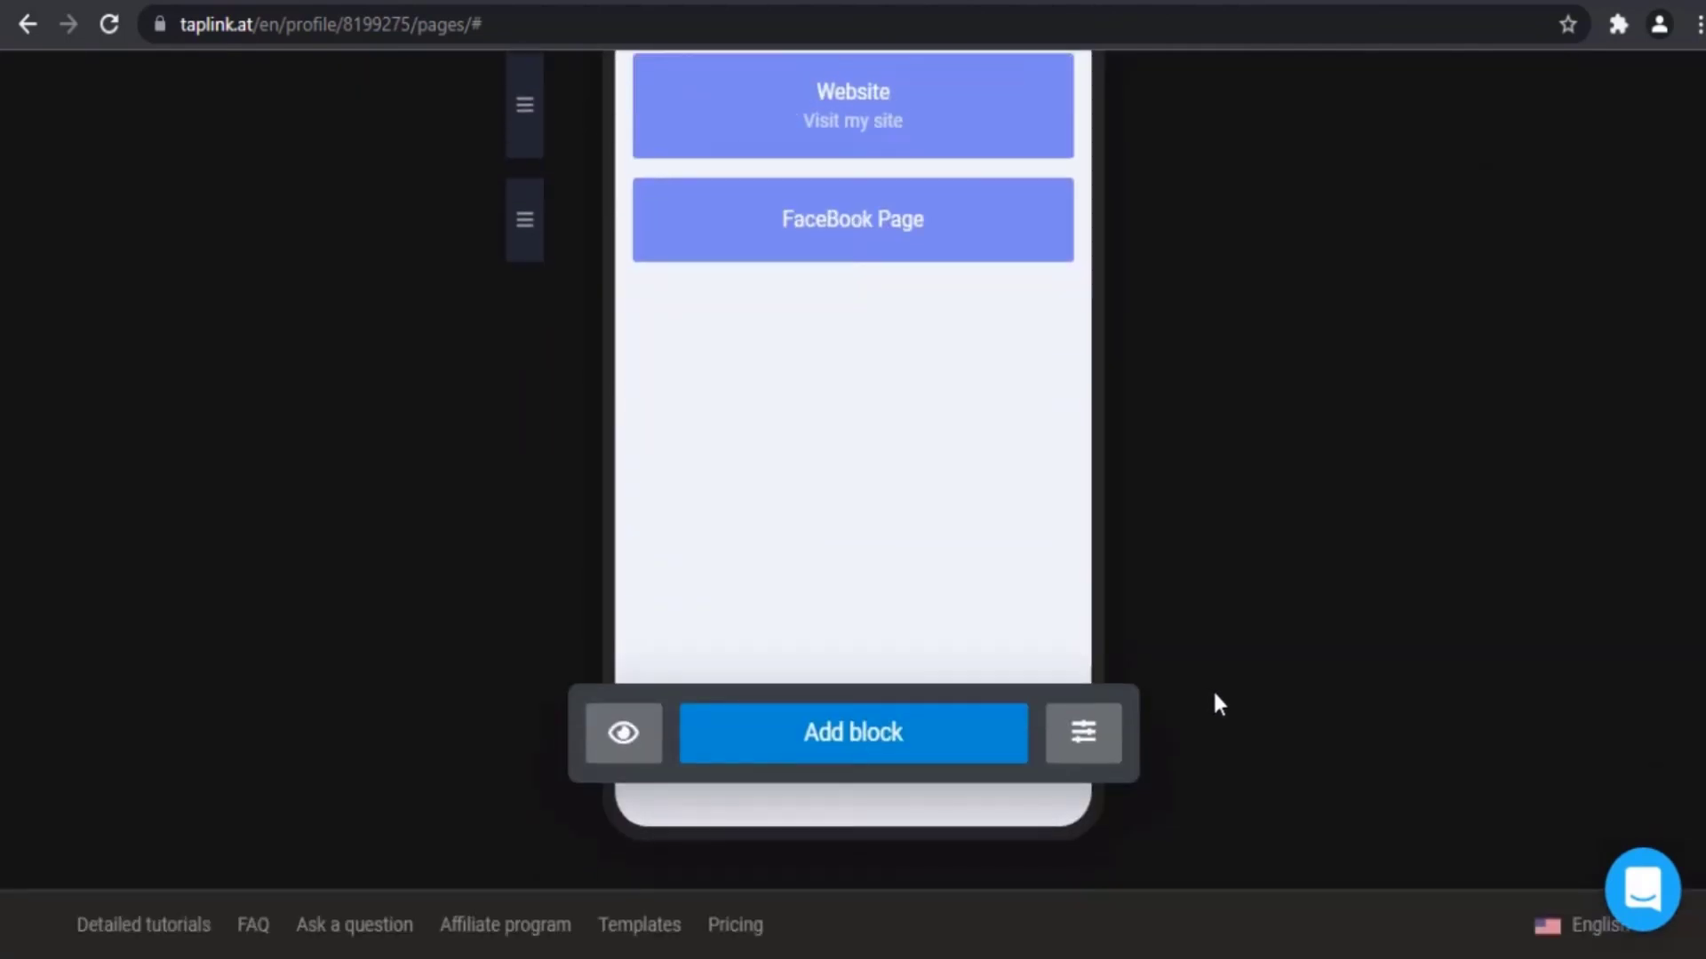
scroll(1217, 702, "up", 8)
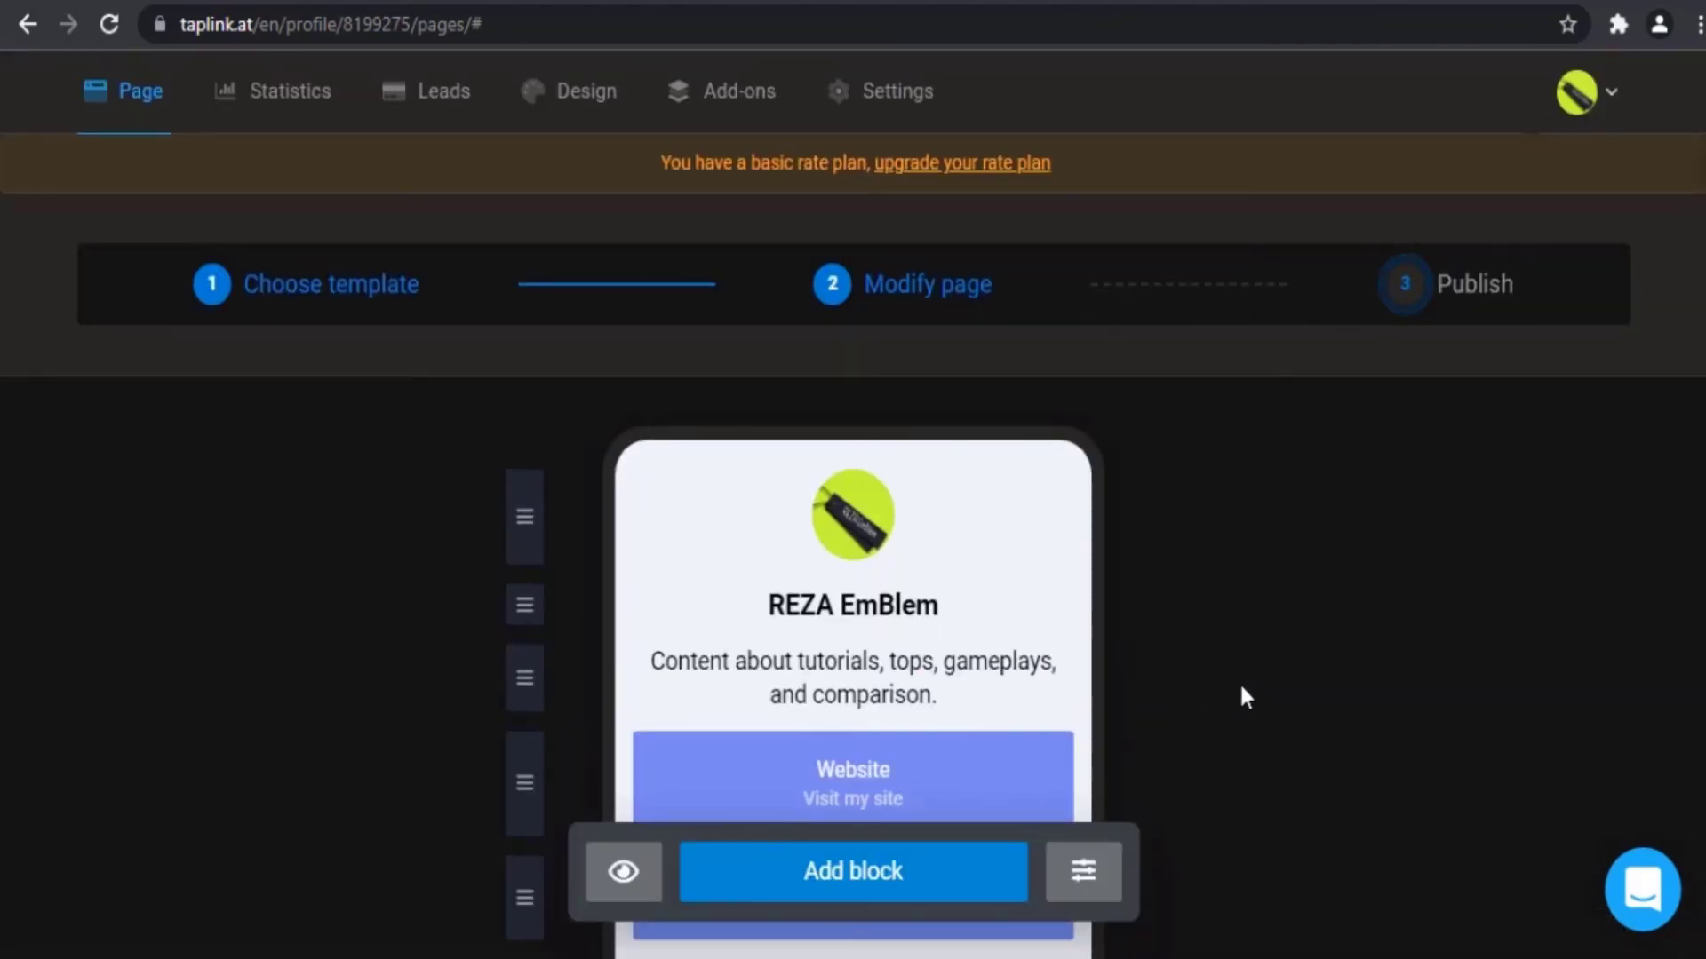
Step: Open the publishing options and look at the QR code and website widget sections
left_click(1439, 285)
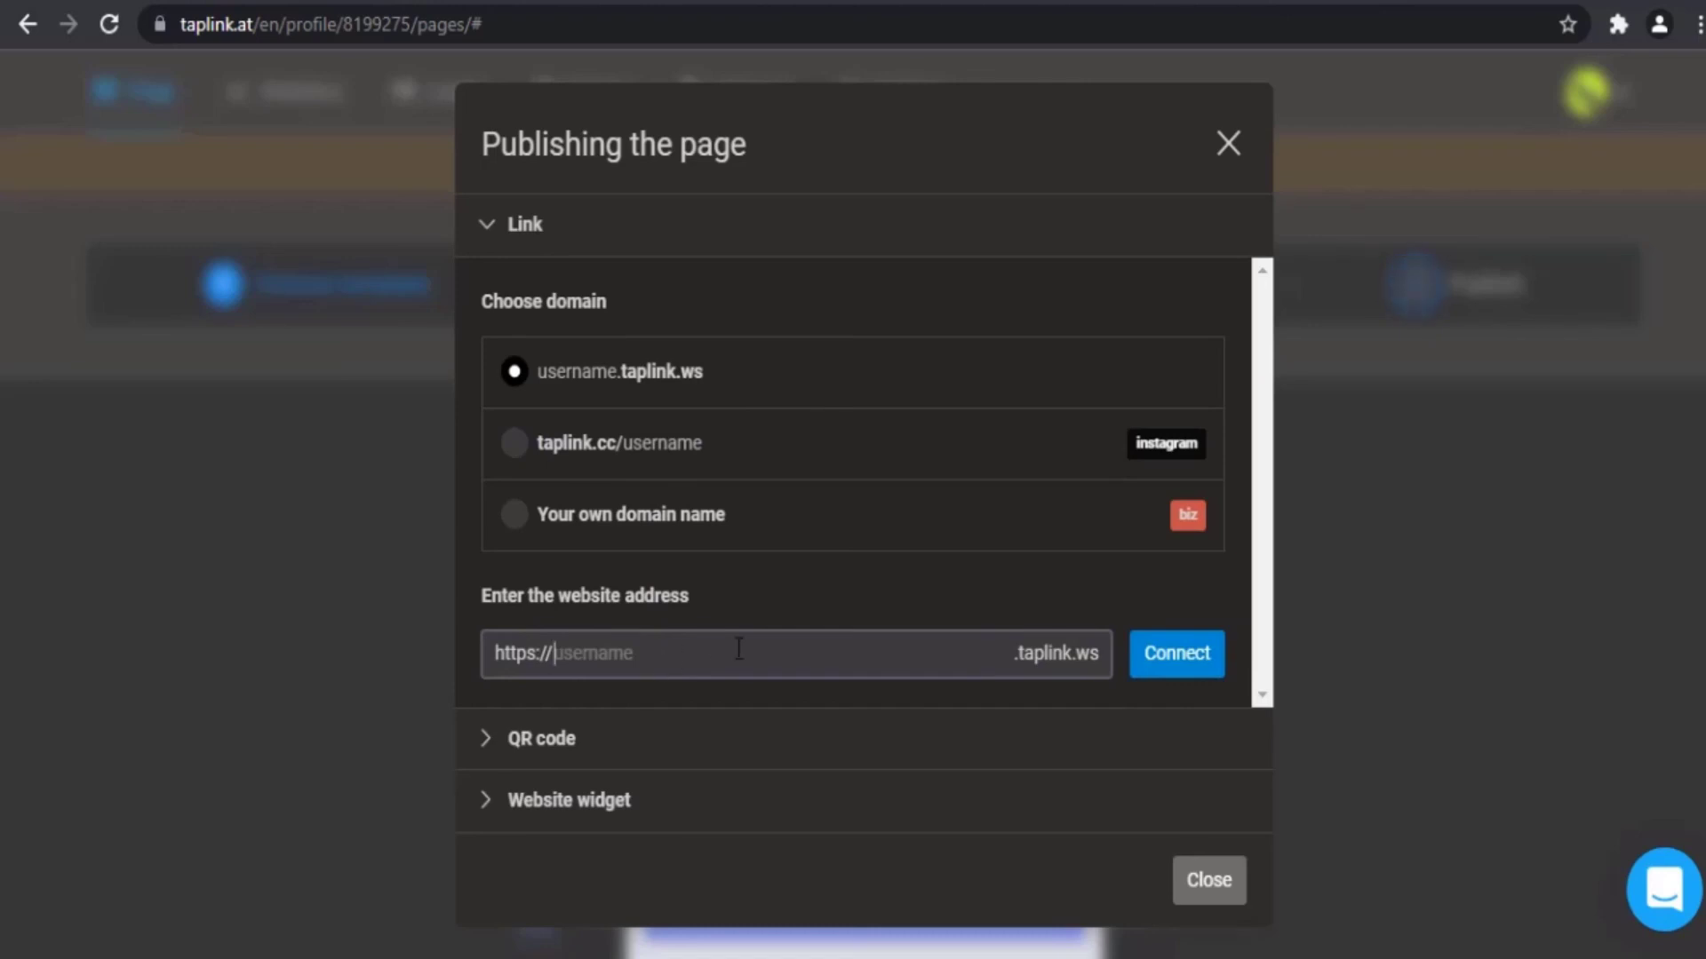
left_click(505, 758)
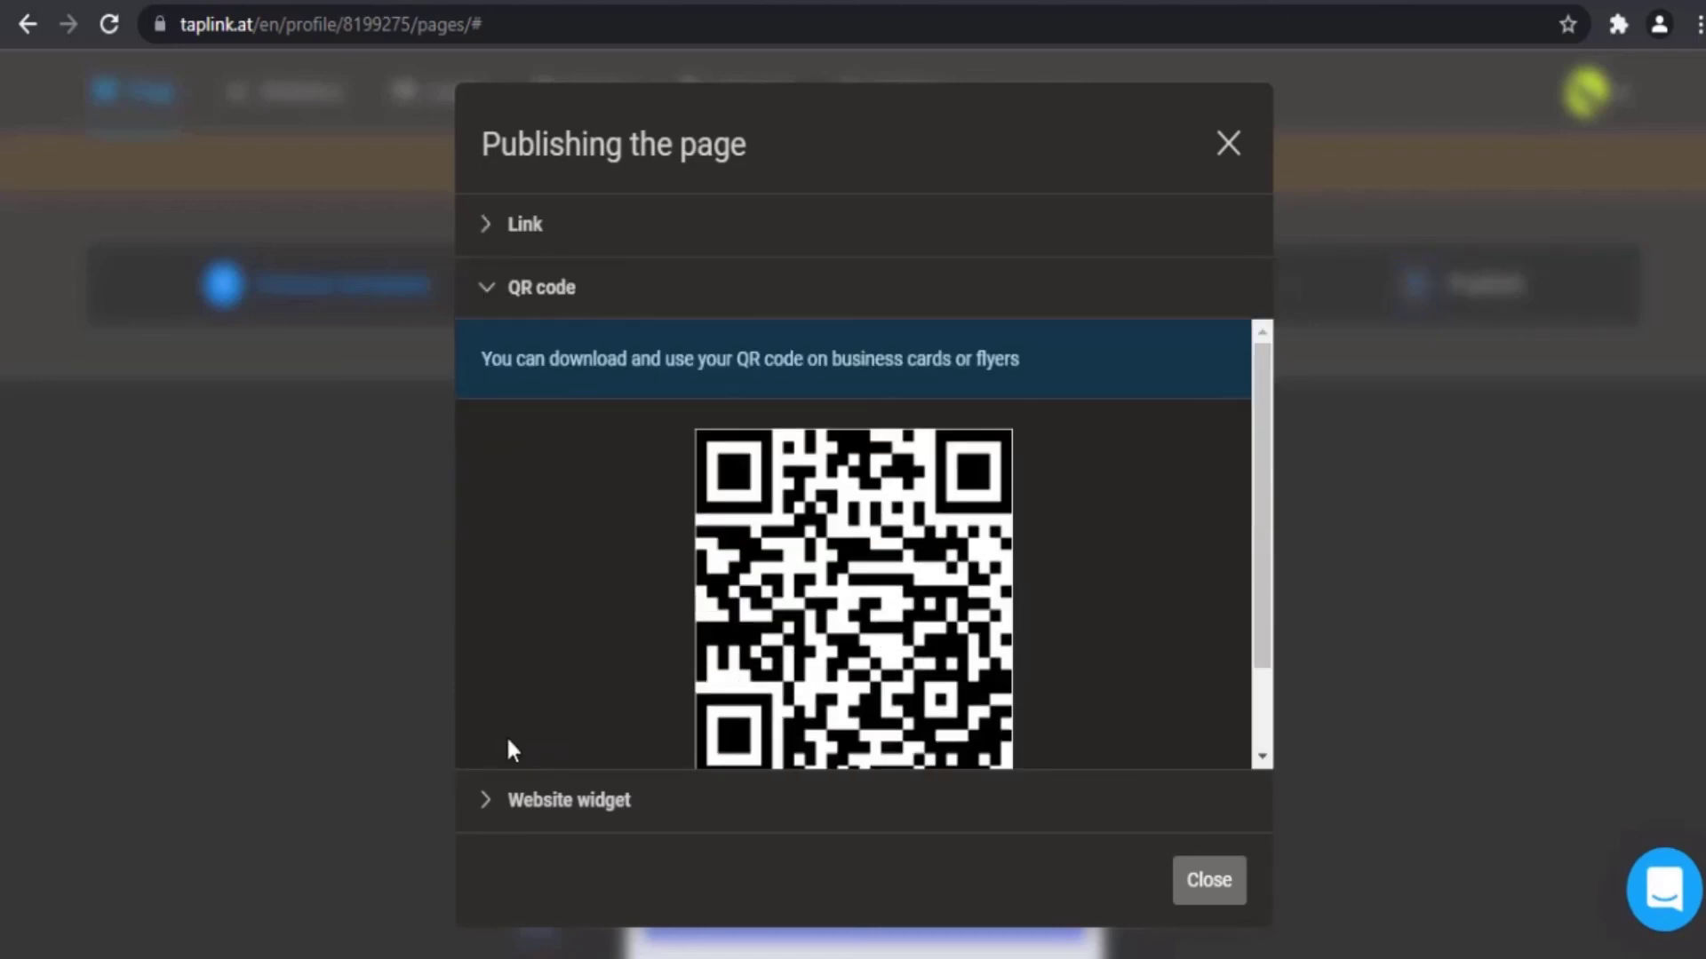
left_click(510, 802)
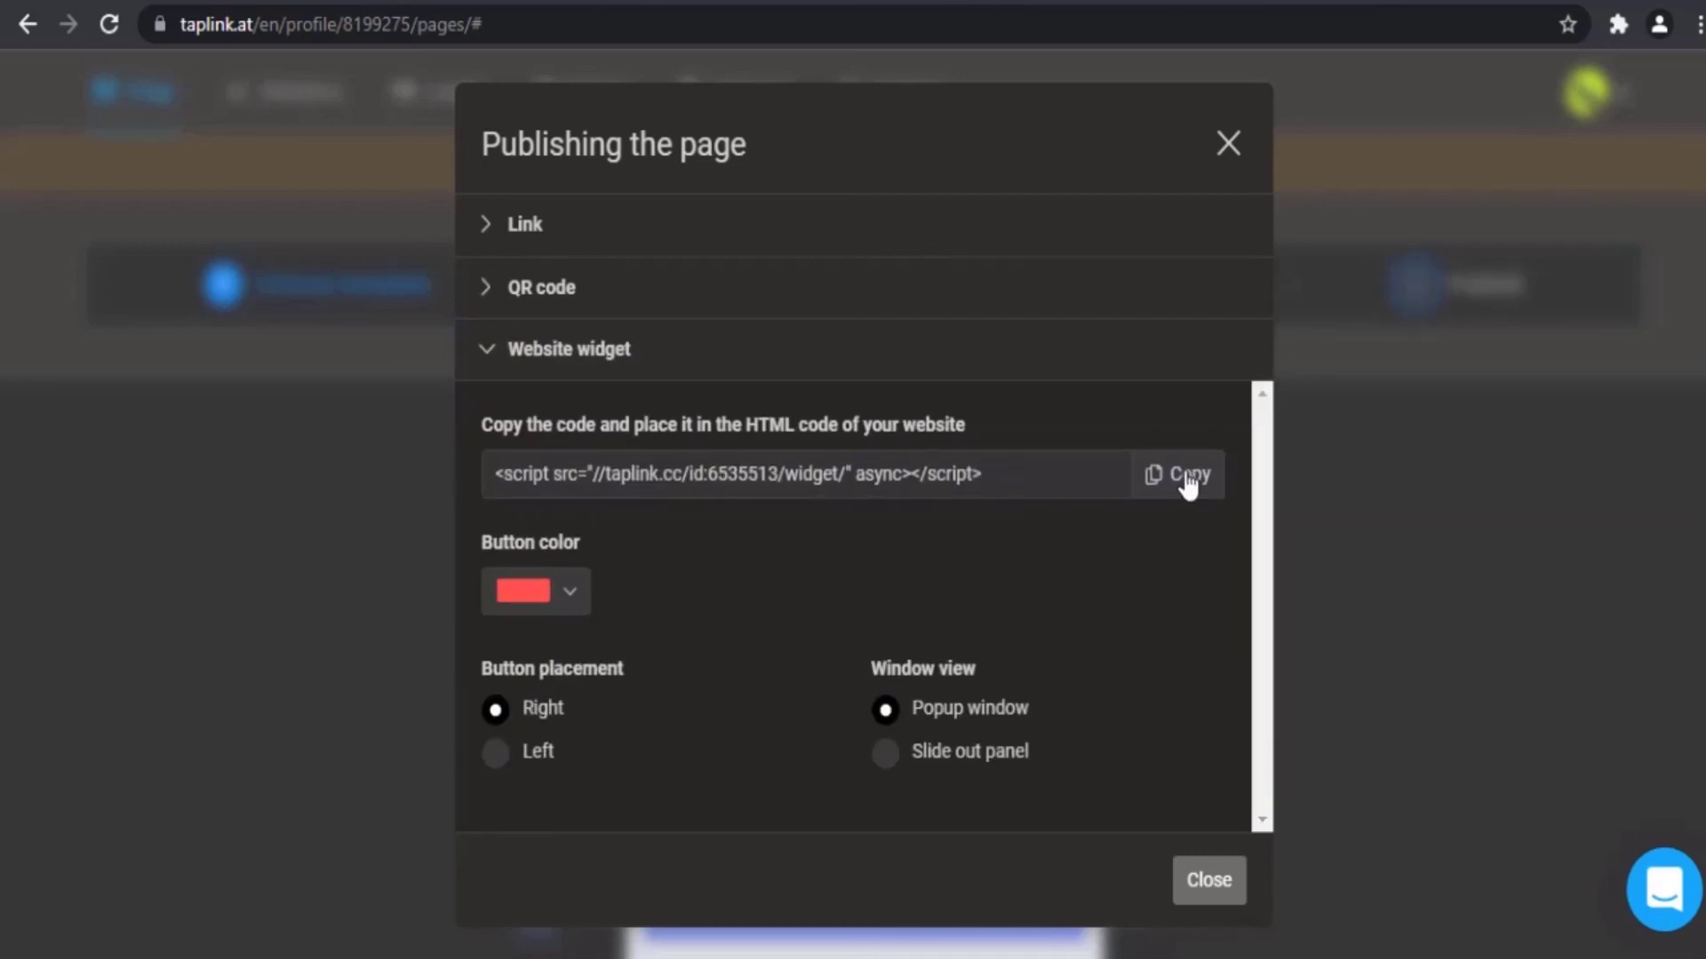
left_click(487, 224)
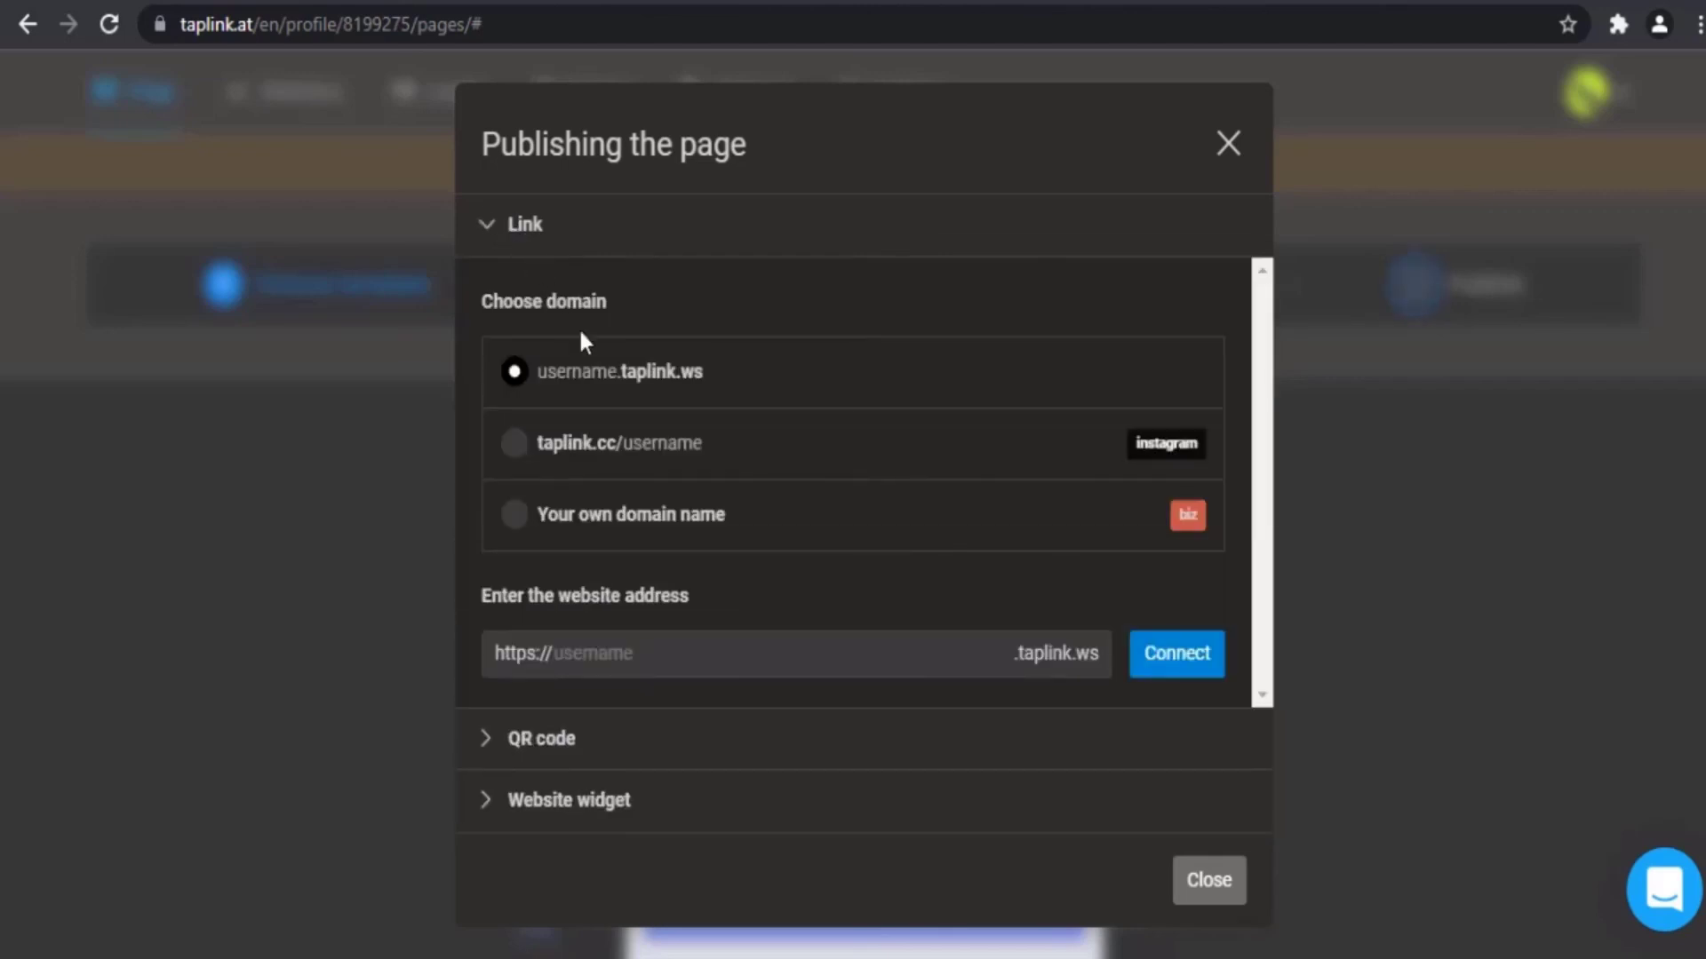
Step: Connect the page to a taplink.ws address using a chosen username, then close publishing
left_click(778, 658)
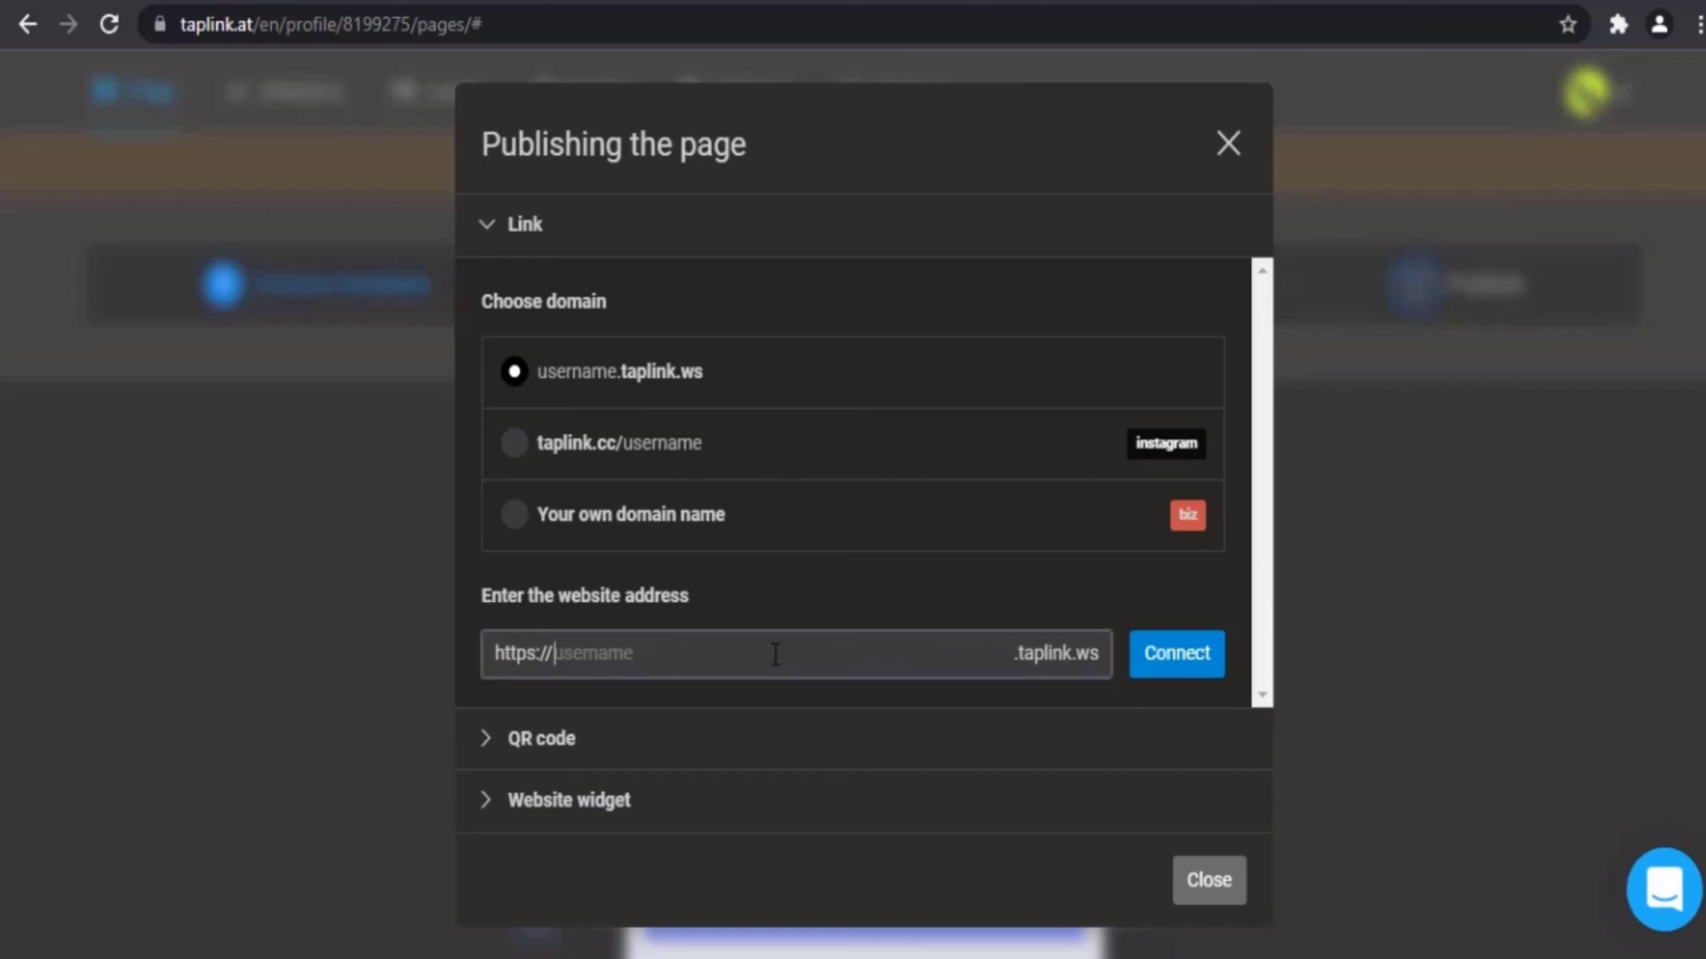
type("rezaemblem")
left_click(1137, 664)
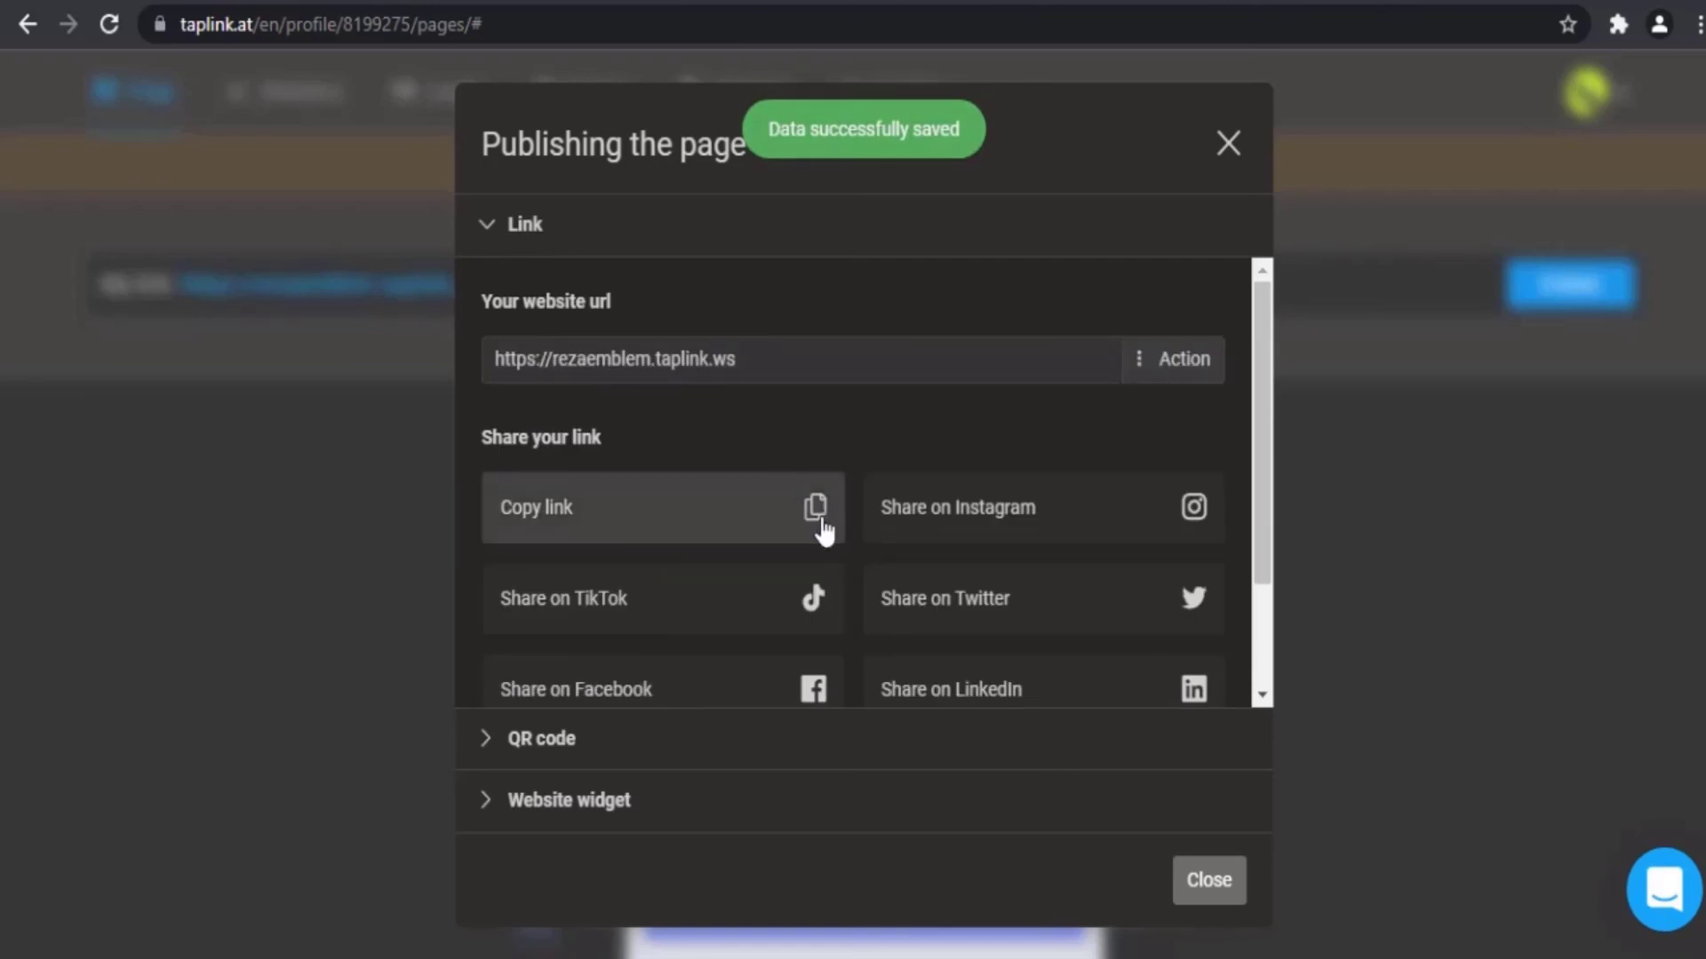
scroll(862, 524, "down", 2)
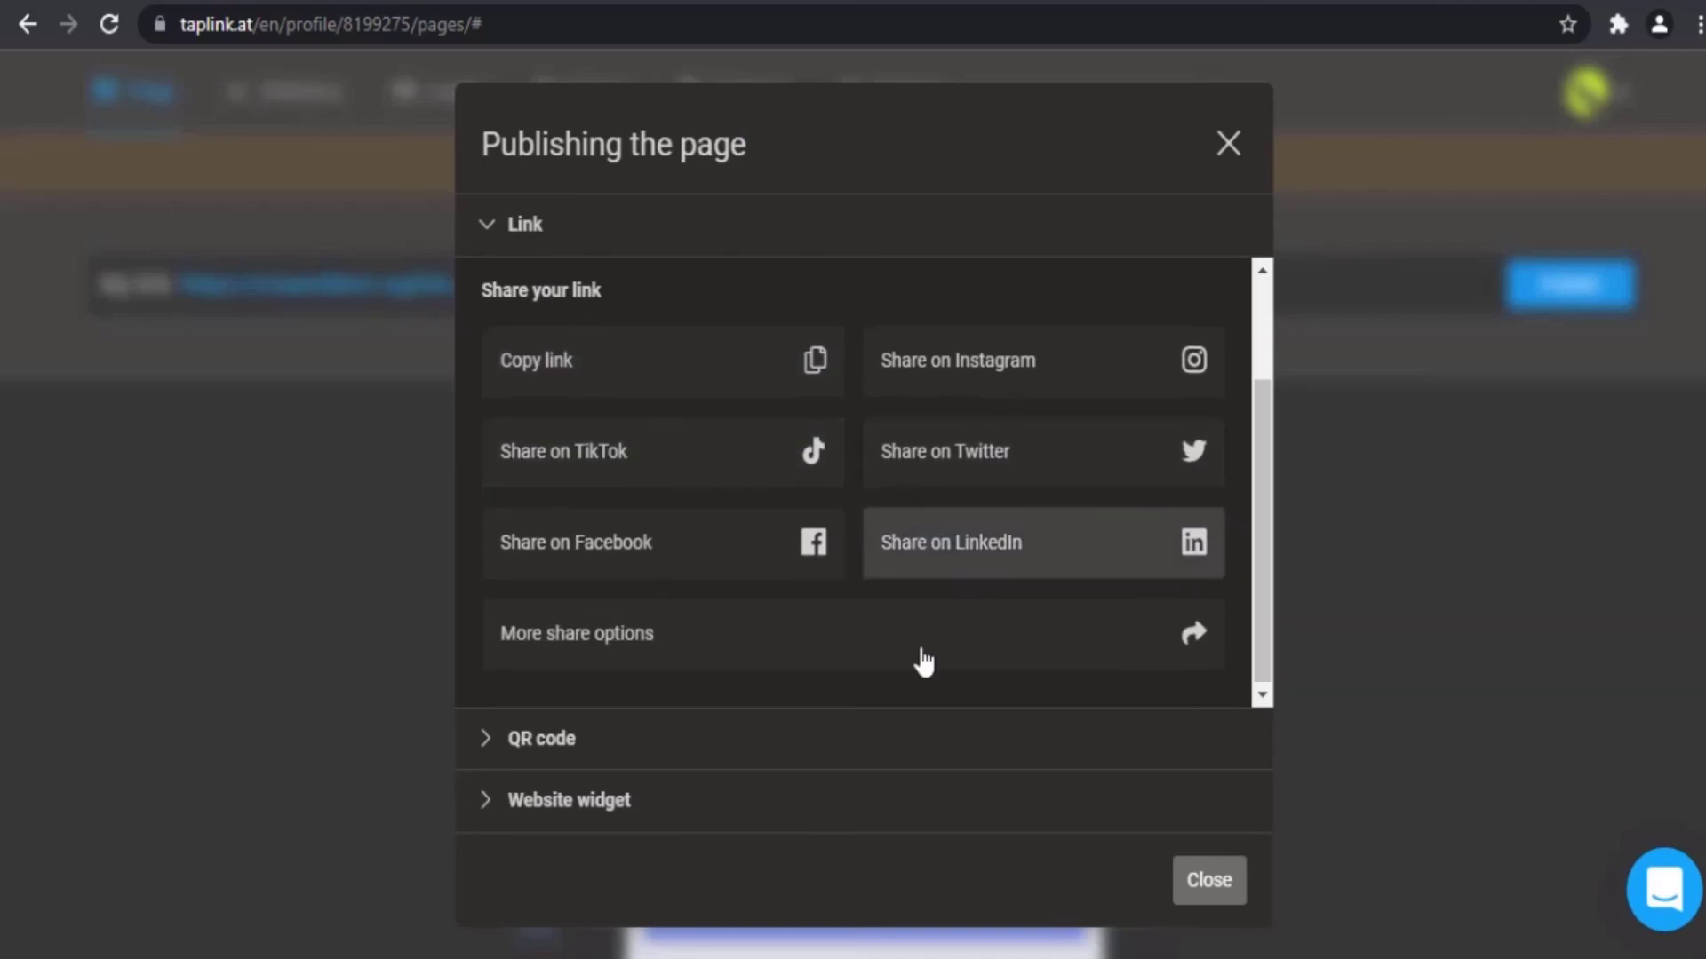
left_click(1210, 882)
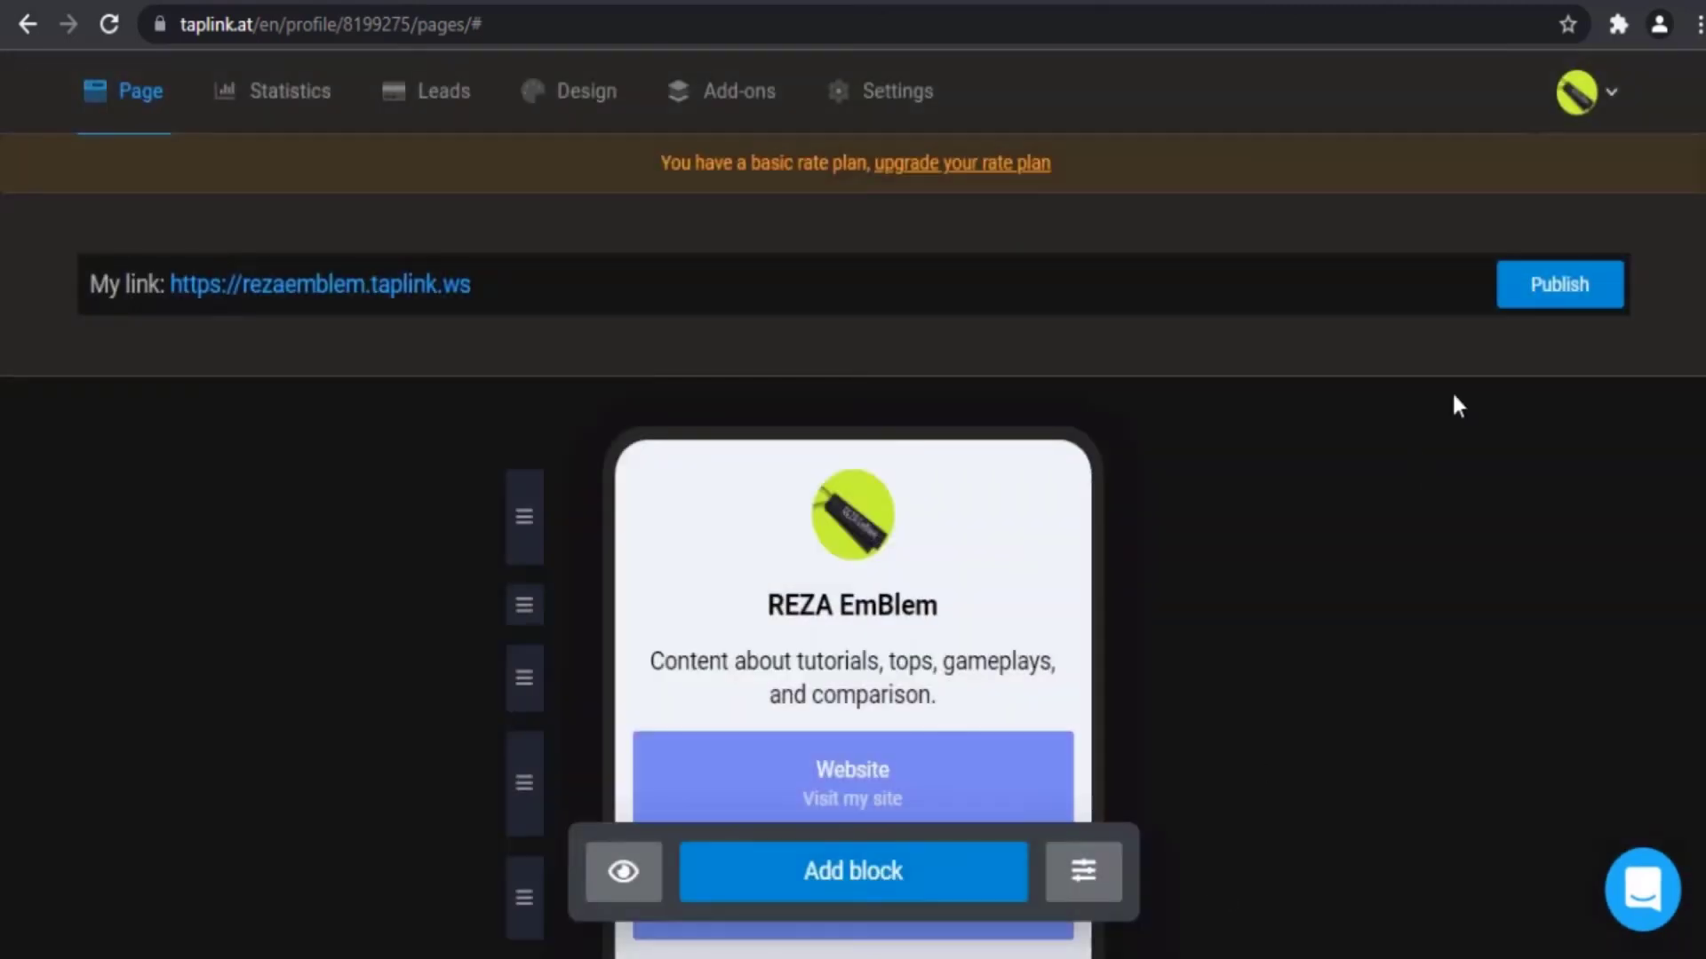
left_click(1524, 307)
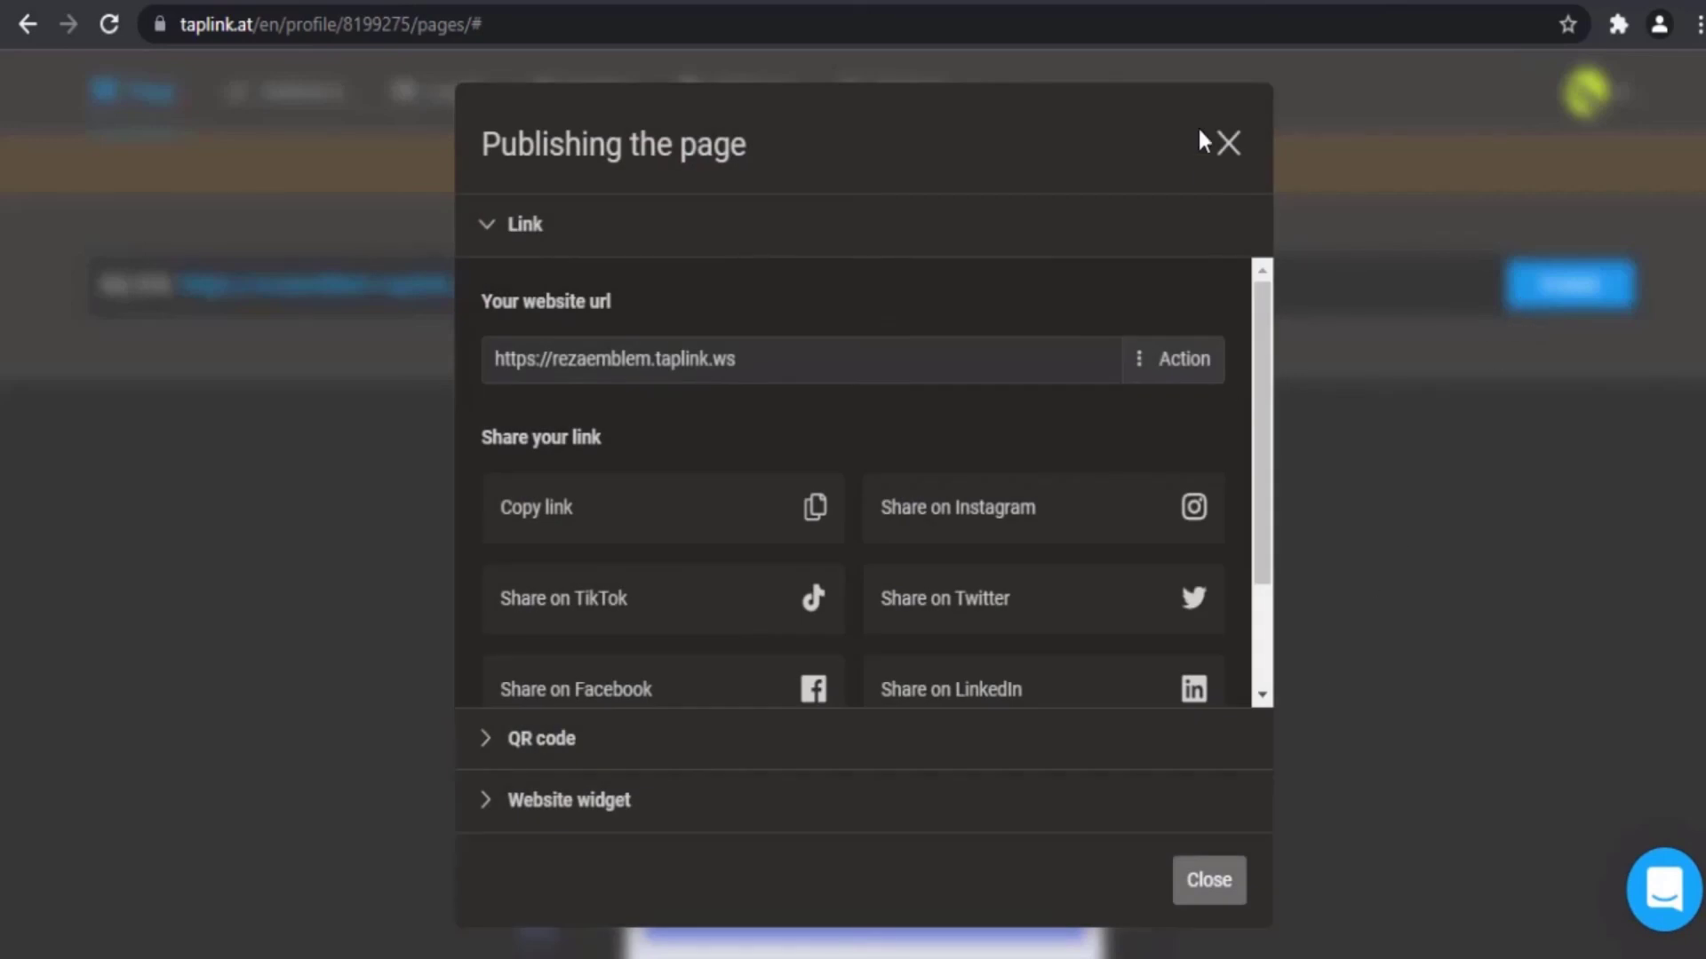
left_click(1227, 144)
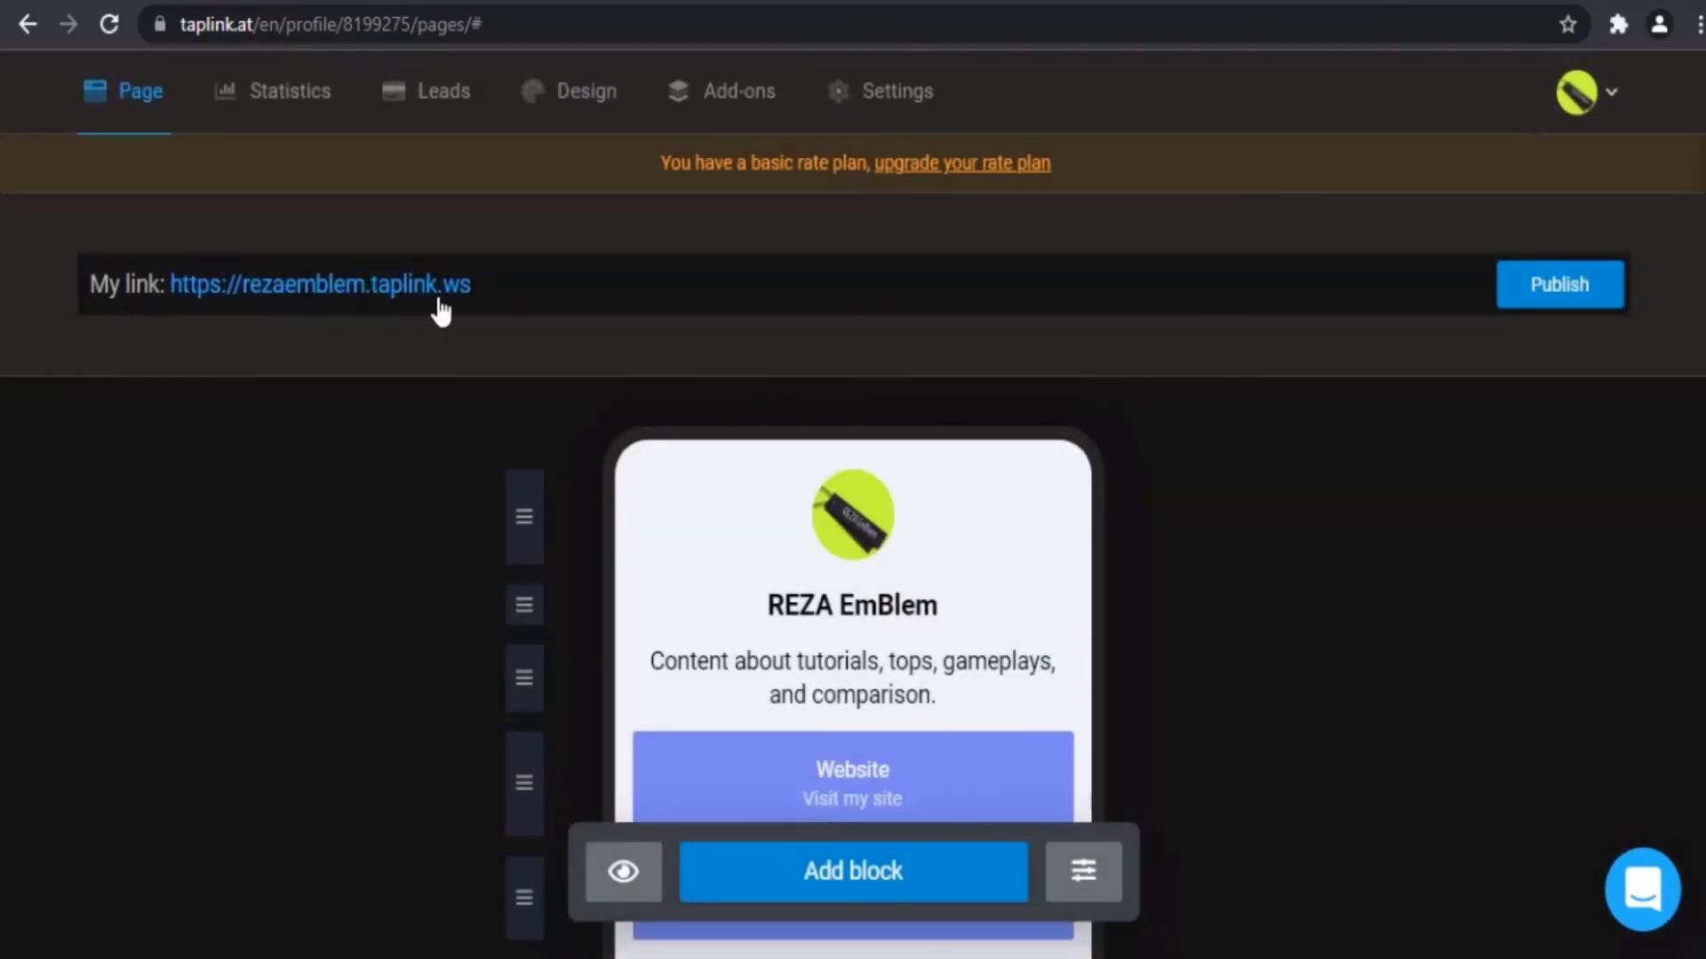
Step: Glance at the page statistics, then go to the Leads page with its empty table
left_click(280, 108)
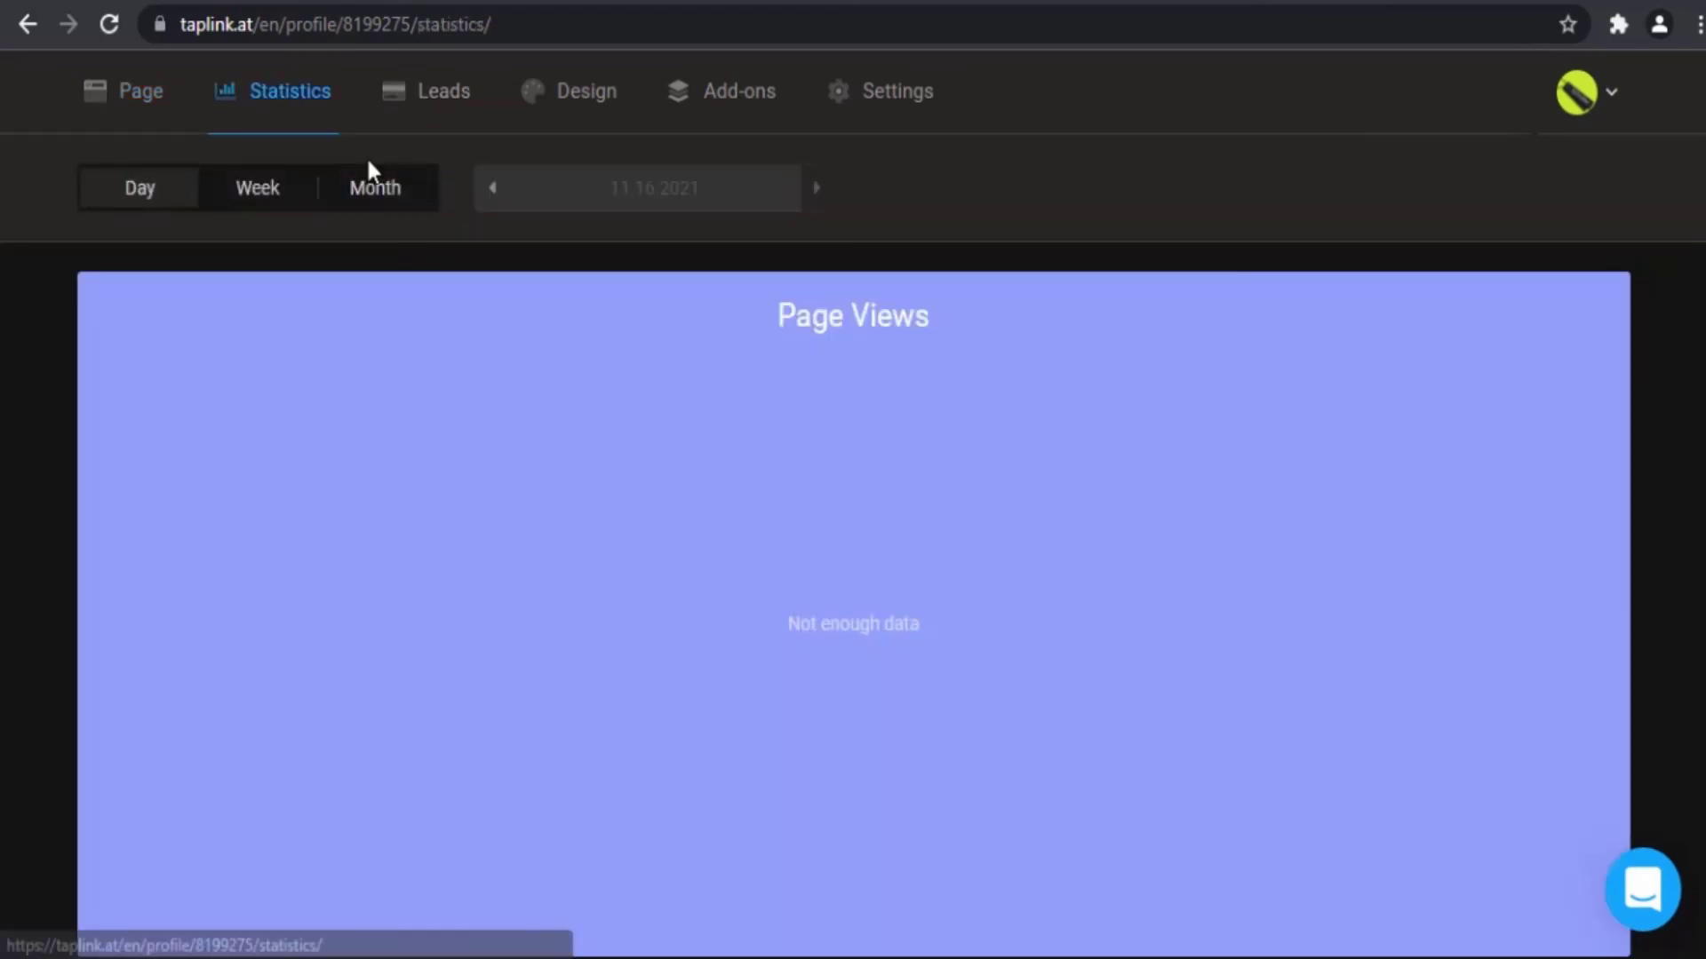
scroll(702, 502, "down", 5)
scroll(713, 539, "down", 2)
scroll(714, 539, "up", 7)
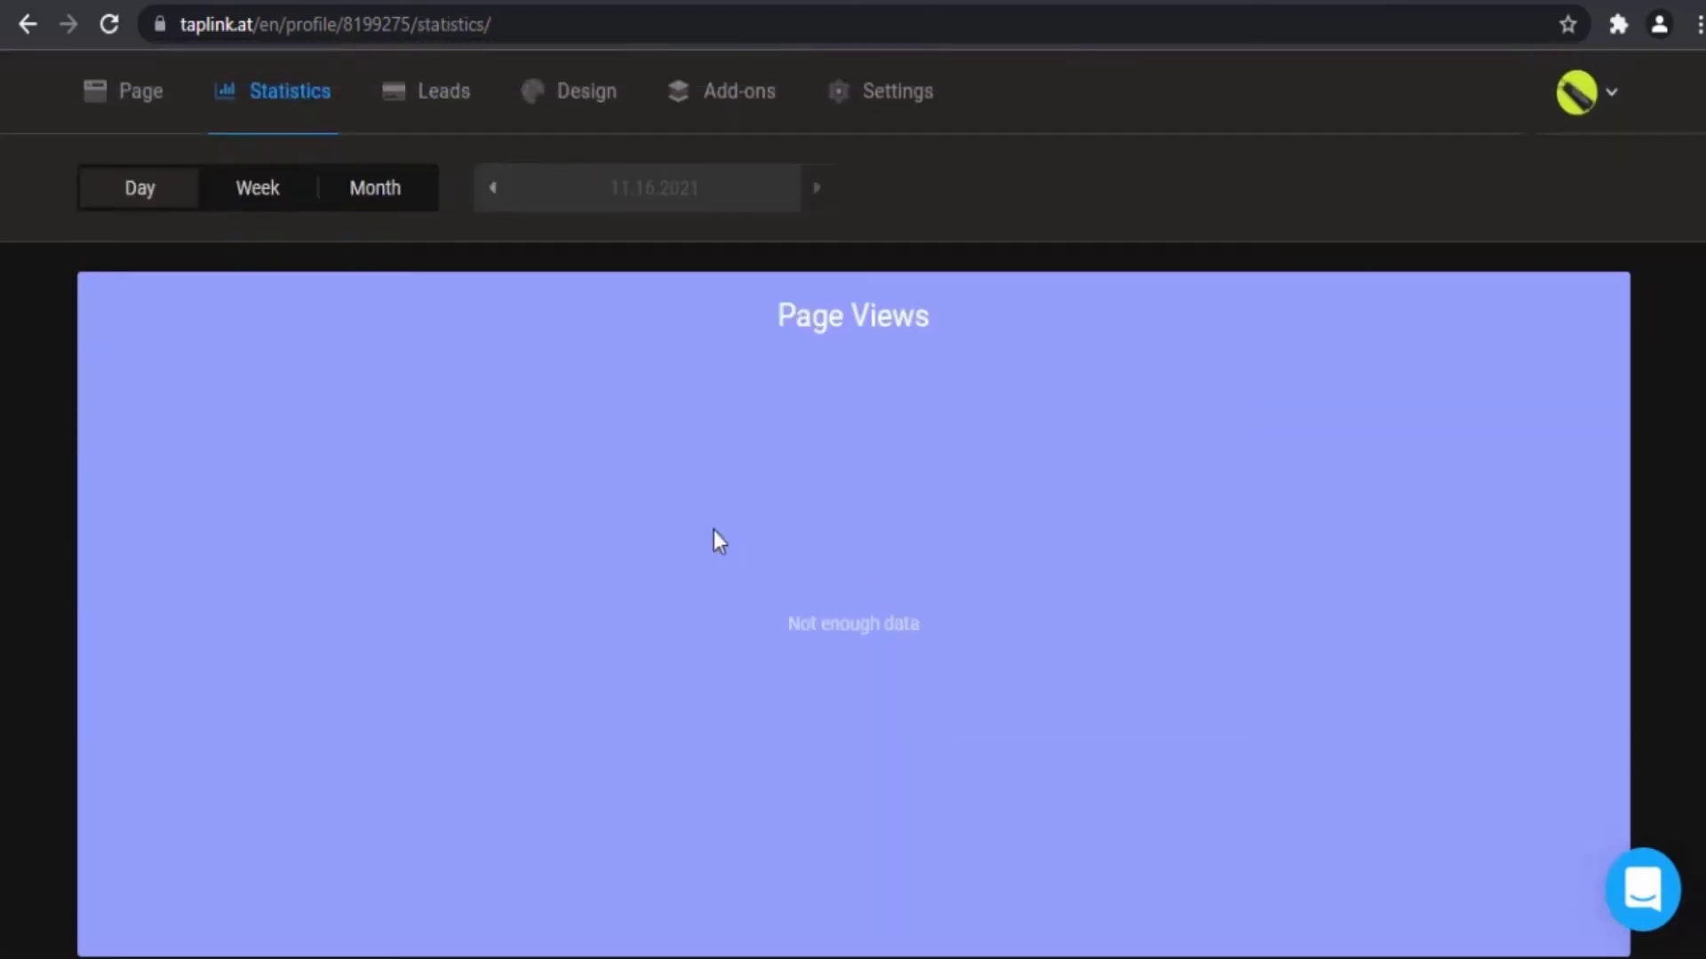
left_click(443, 107)
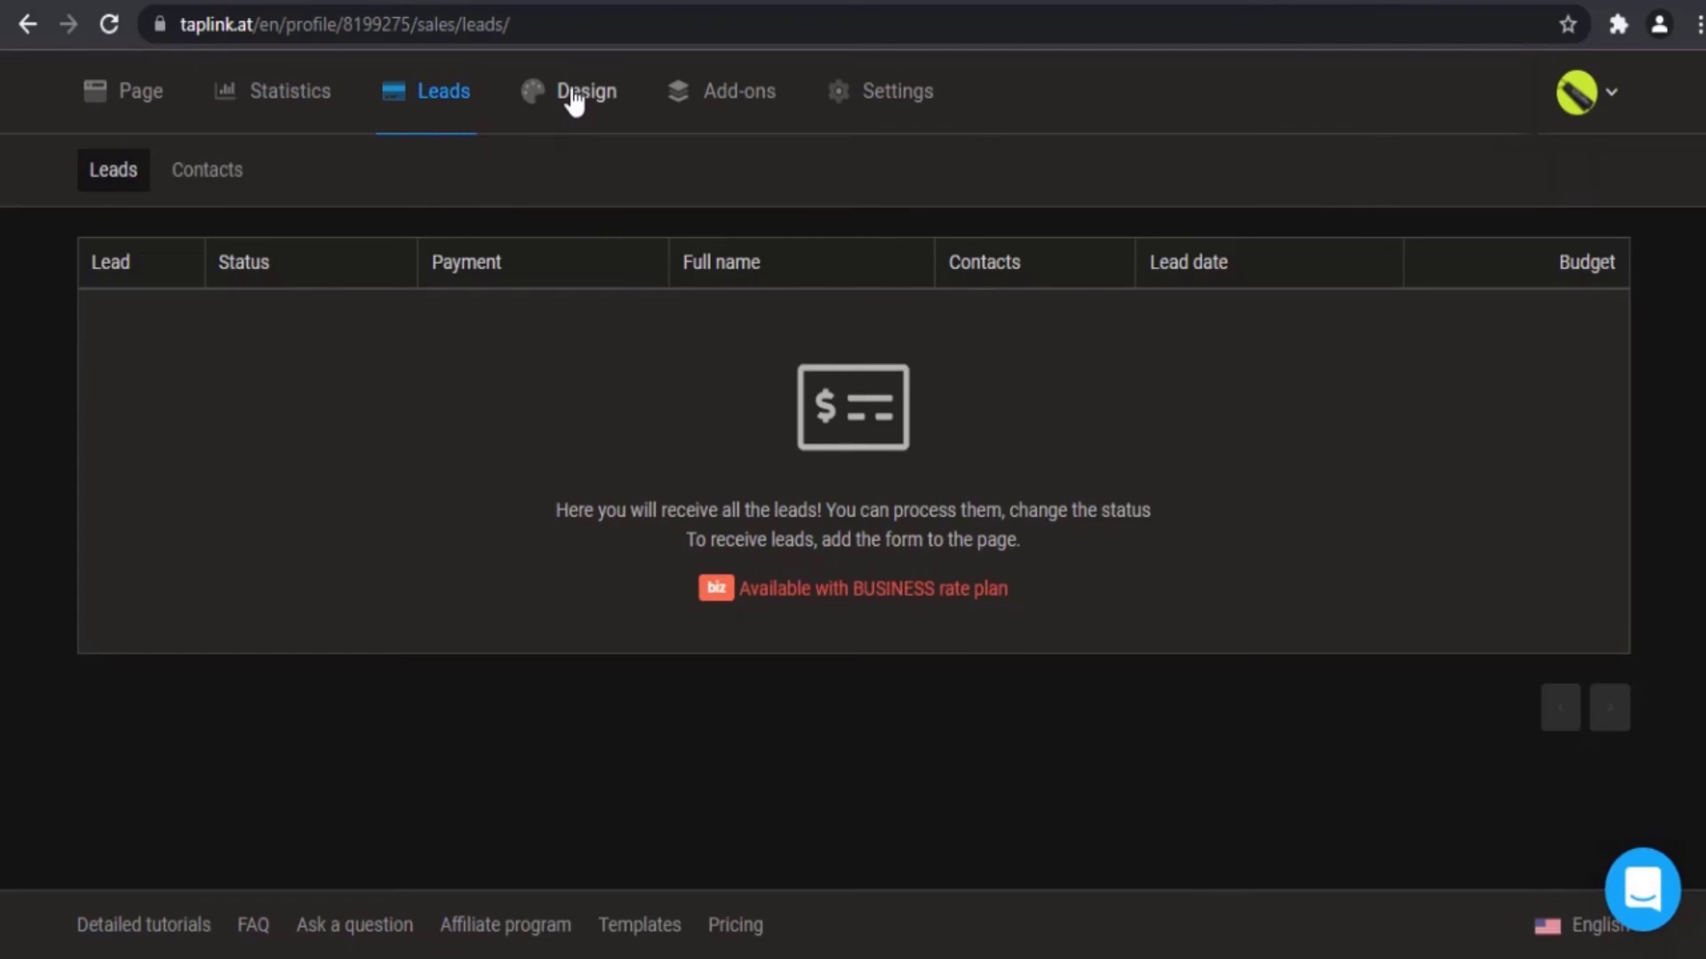
Step: In Design, pick the green Simple colour scheme after trying several others
left_click(571, 93)
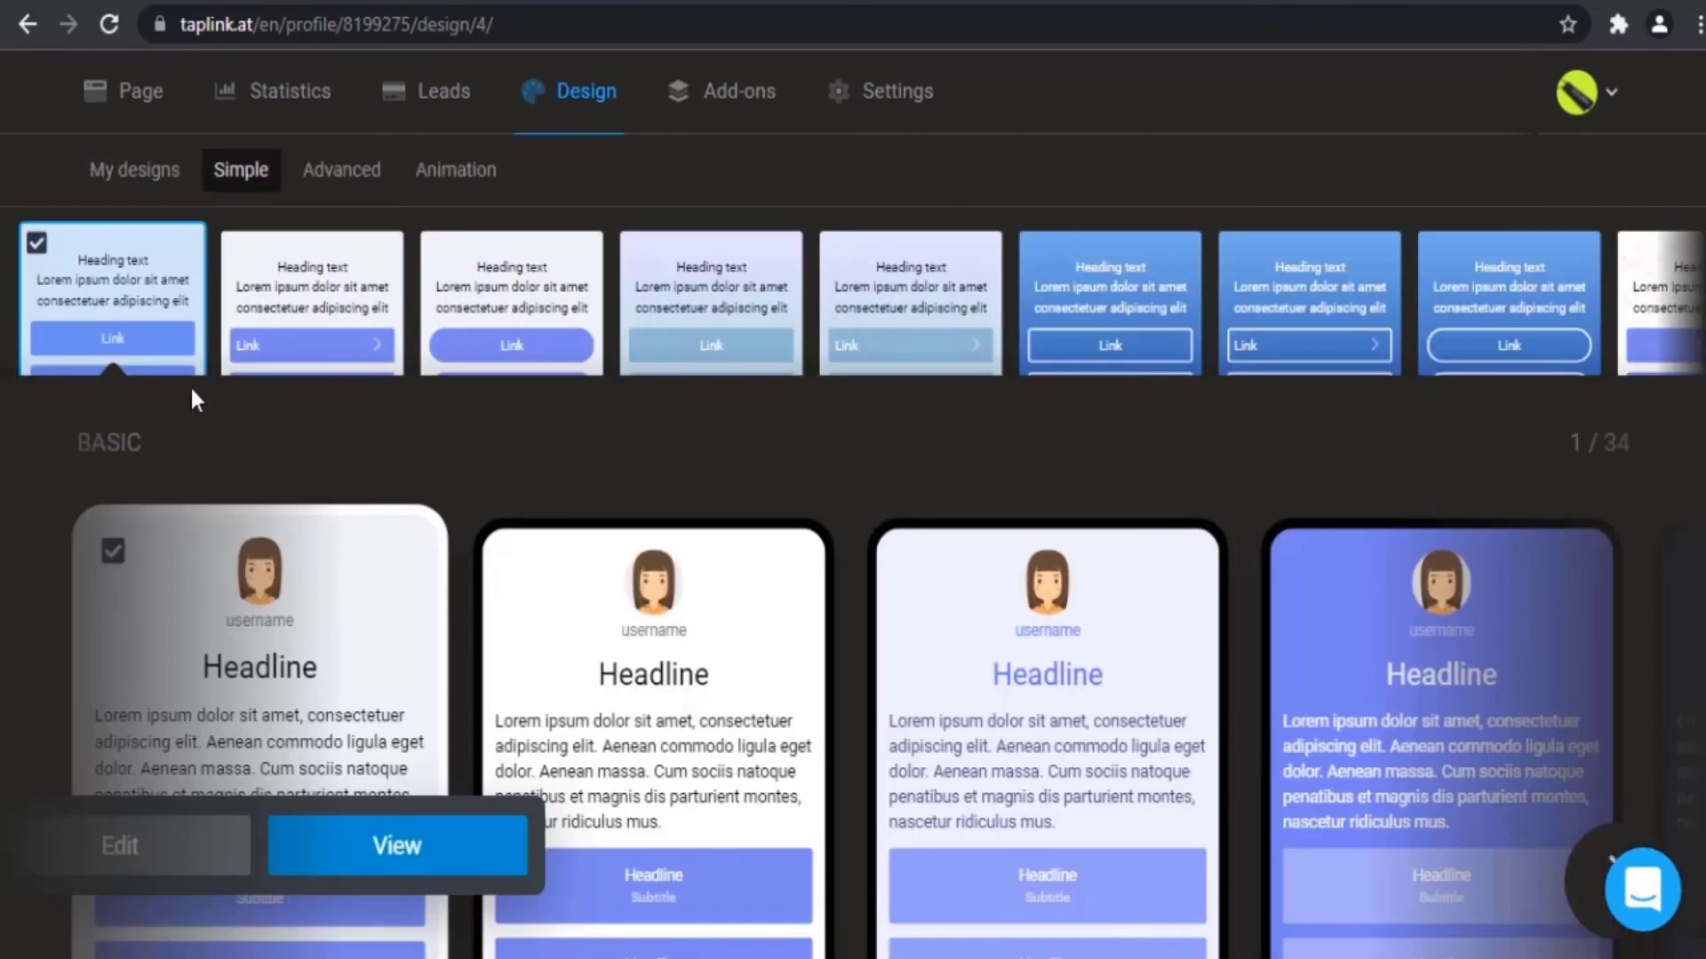
scroll(1230, 462, "down", 2)
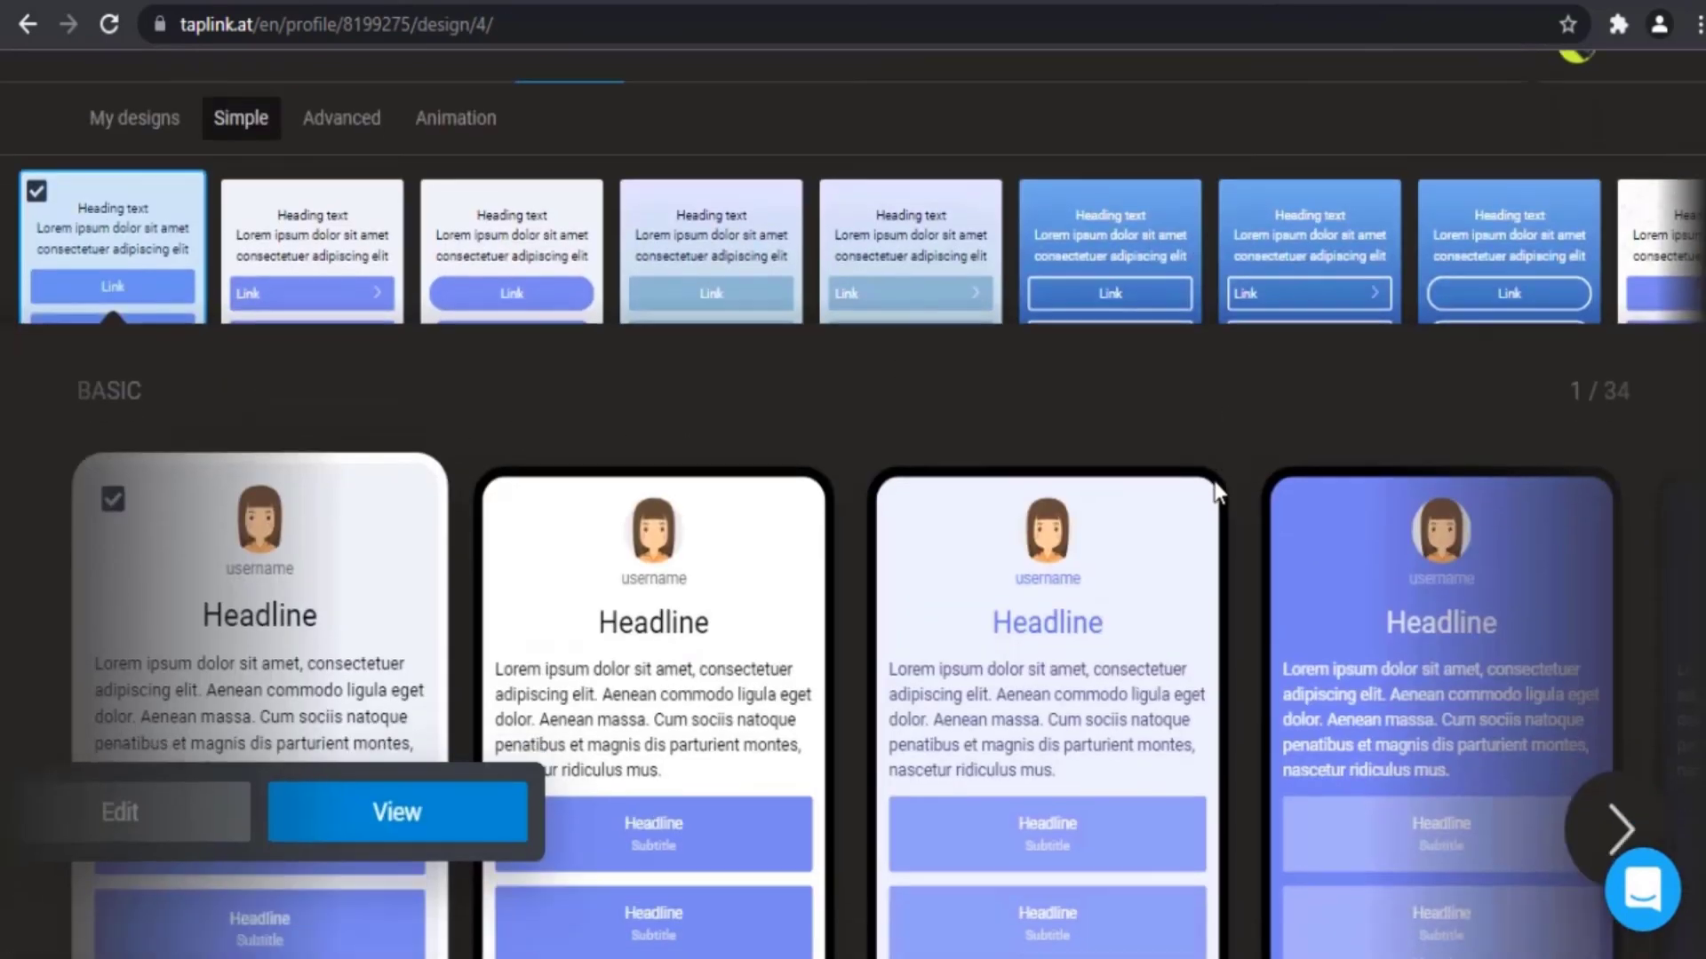
left_click(300, 186)
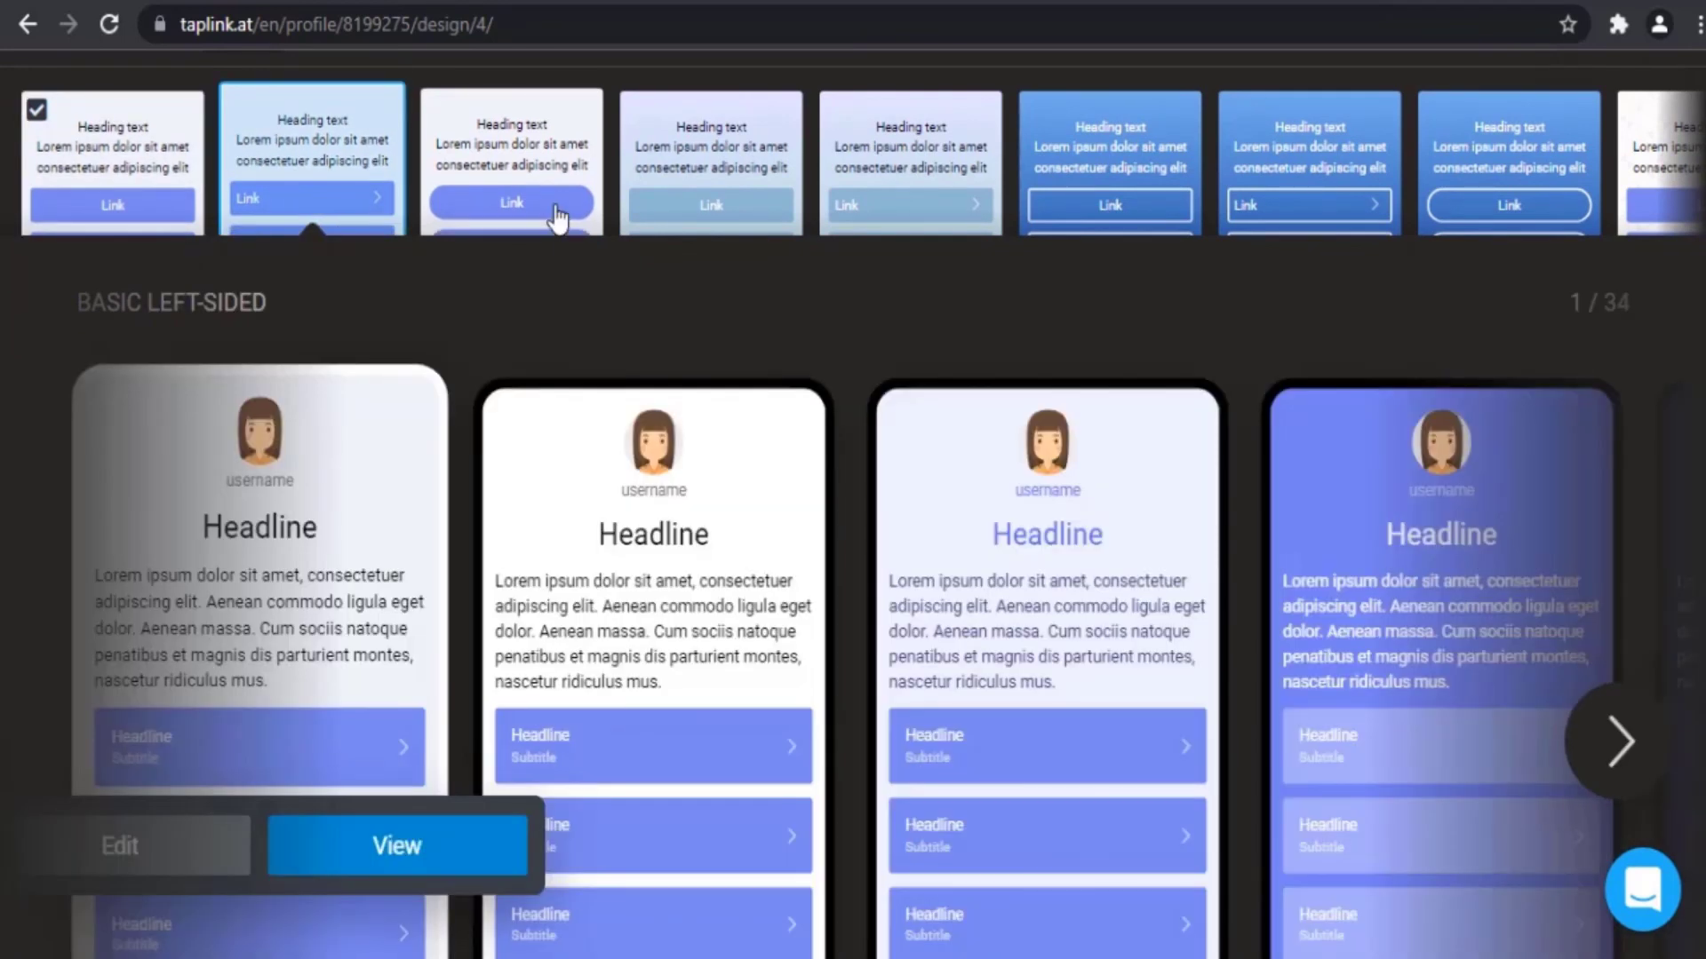
left_click(558, 213)
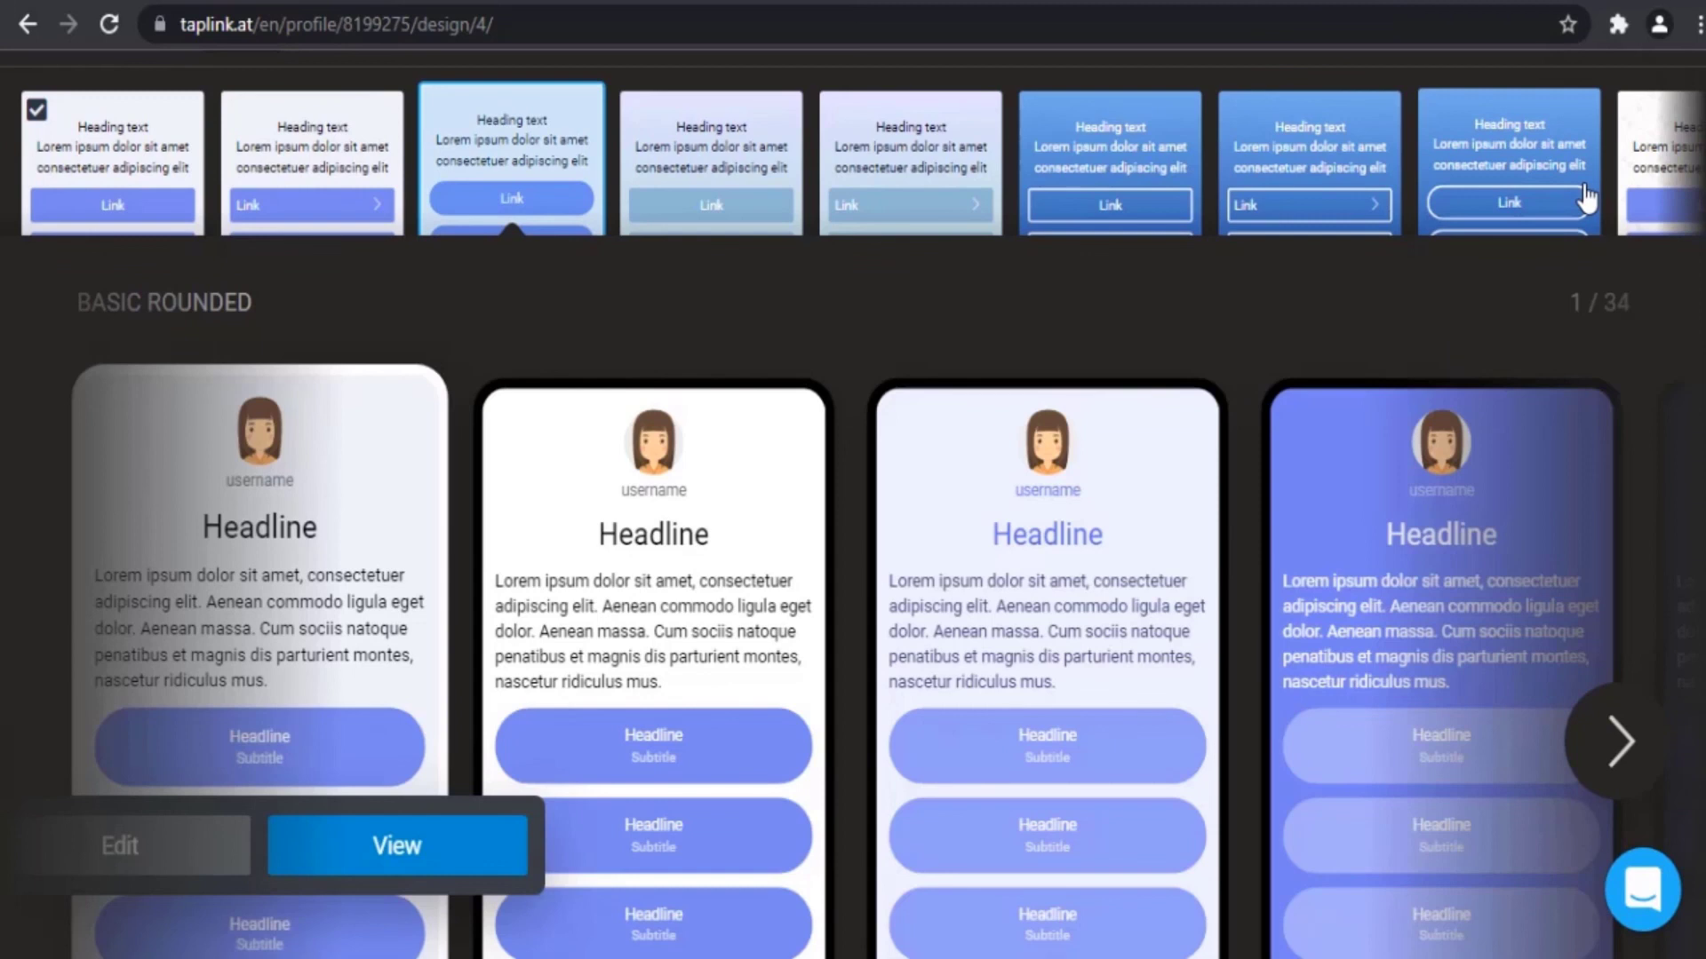
left_click(1586, 200)
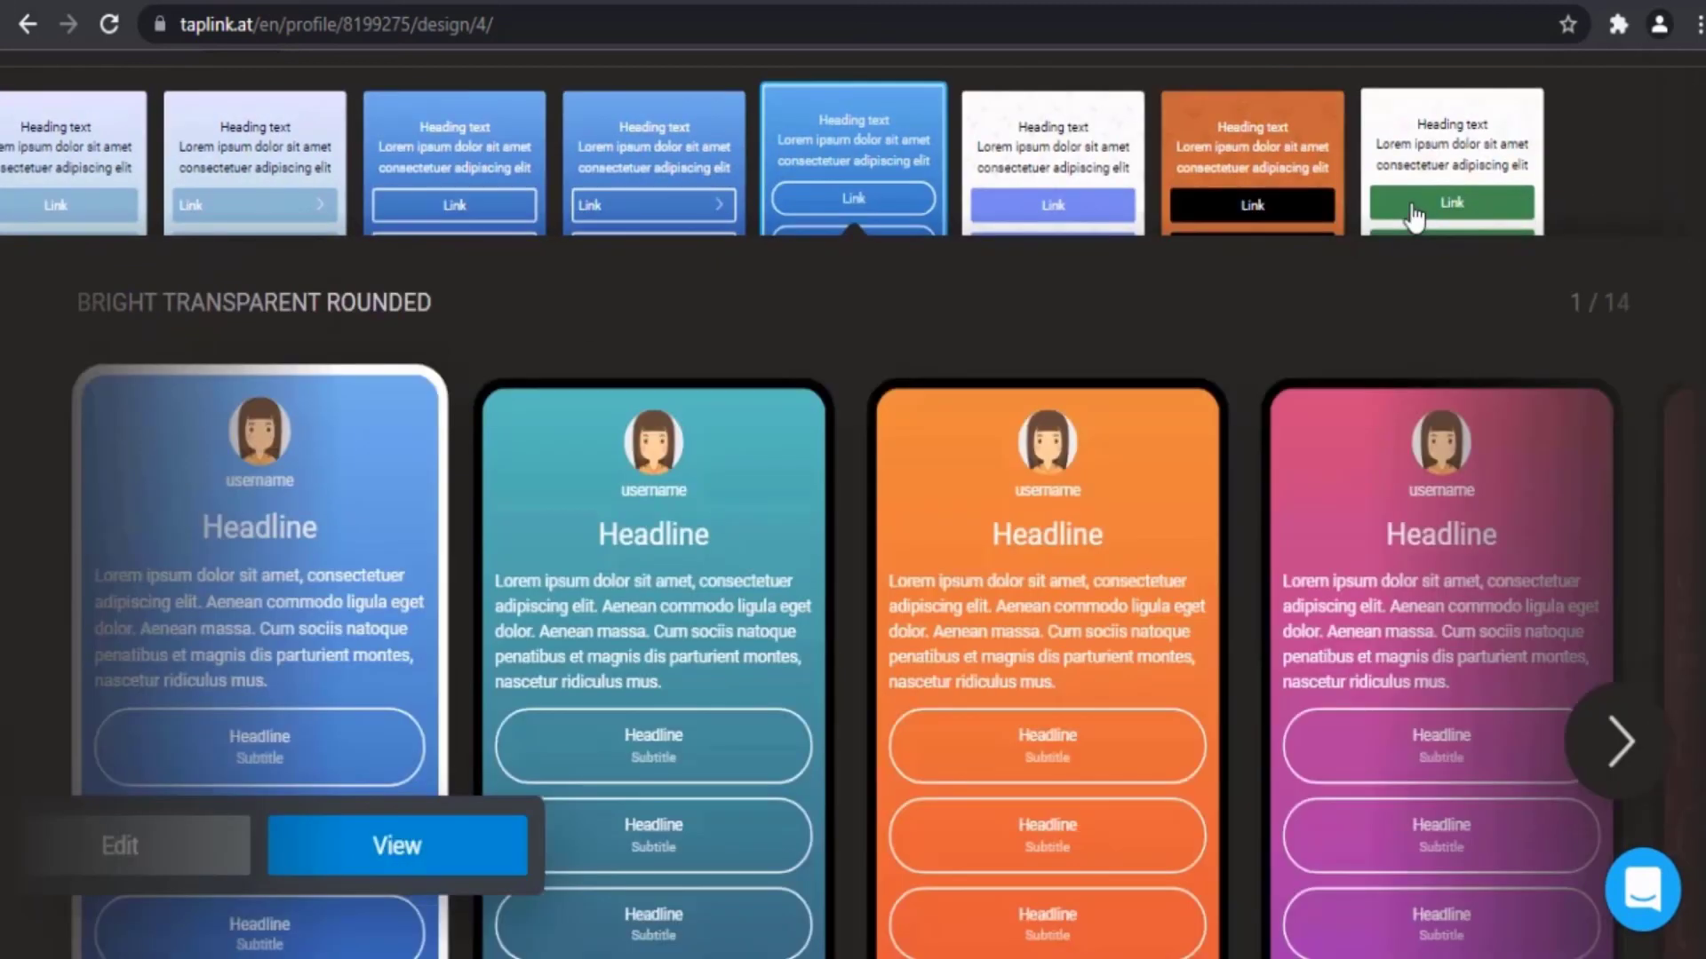
left_click(1413, 213)
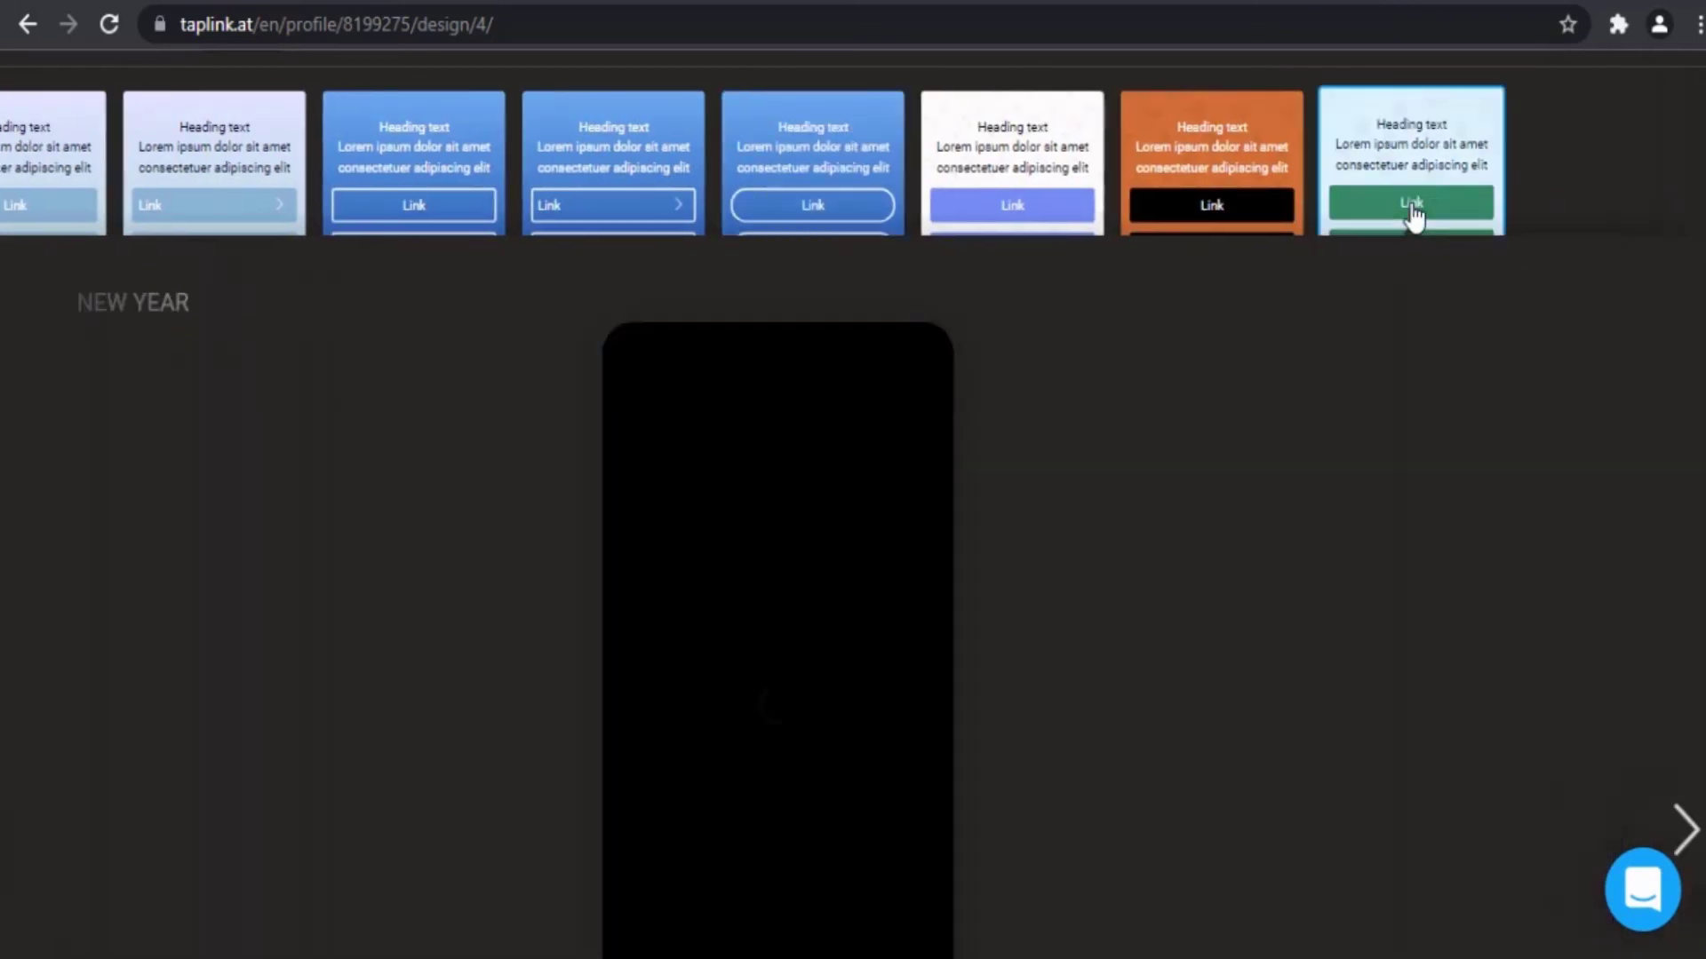
Step: Preview the second New Year template and apply it to the page
scroll(689, 678, "down", 3)
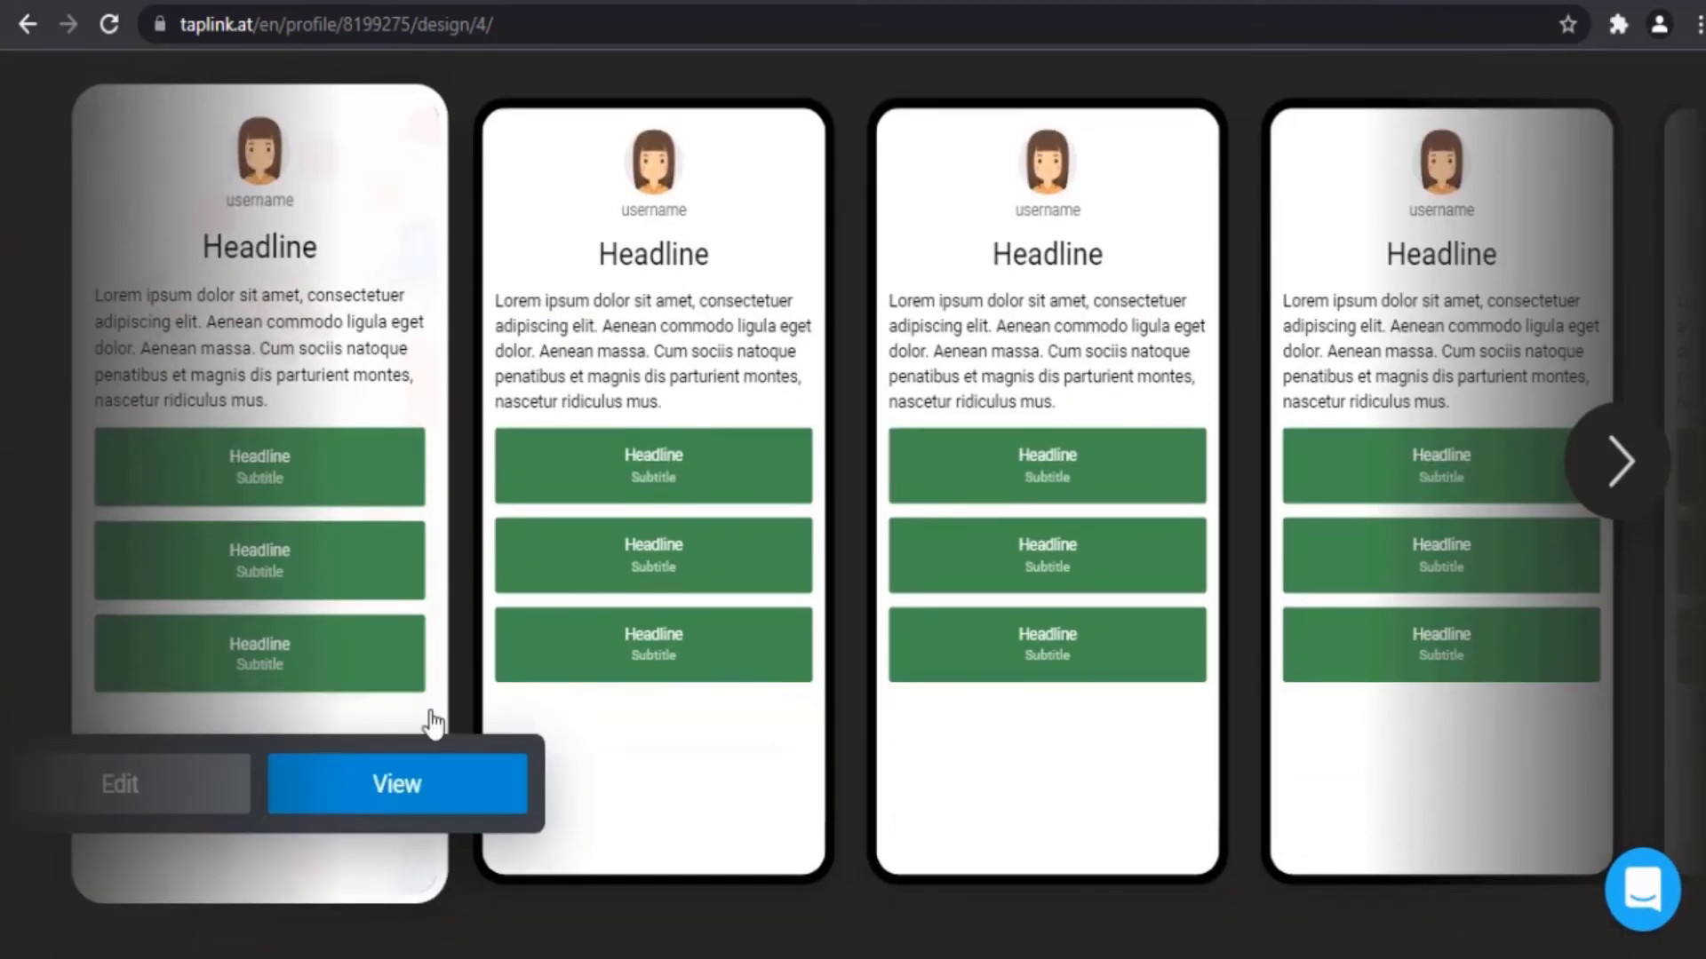
left_click(582, 530)
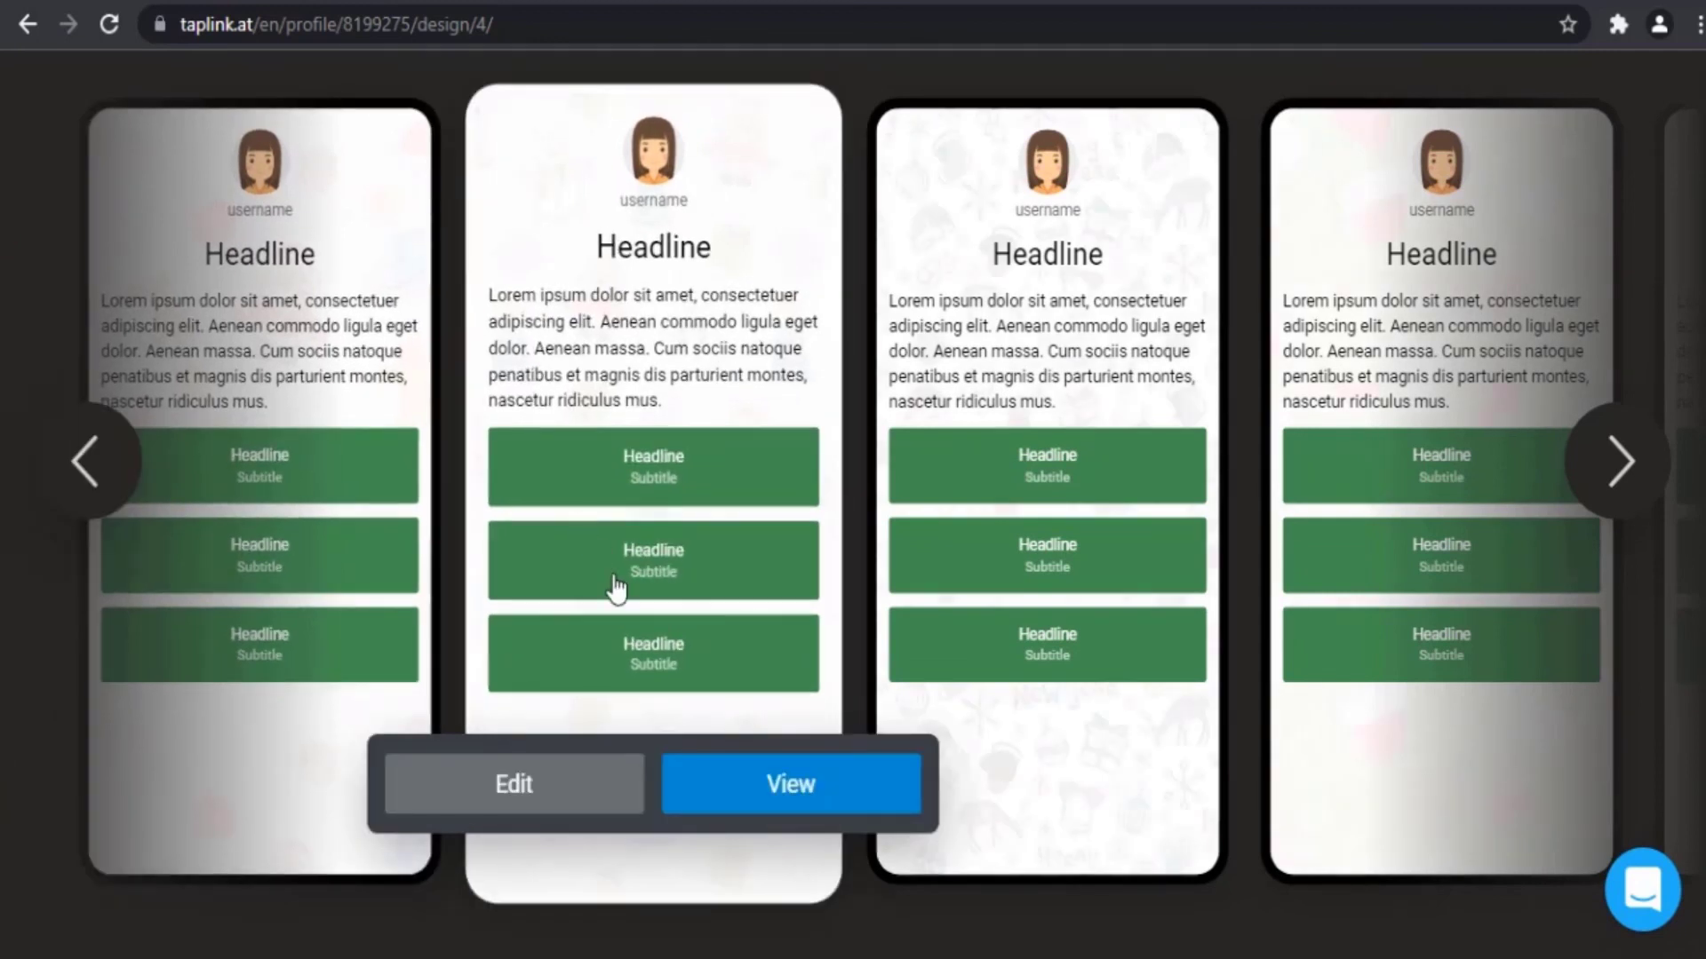
left_click(749, 796)
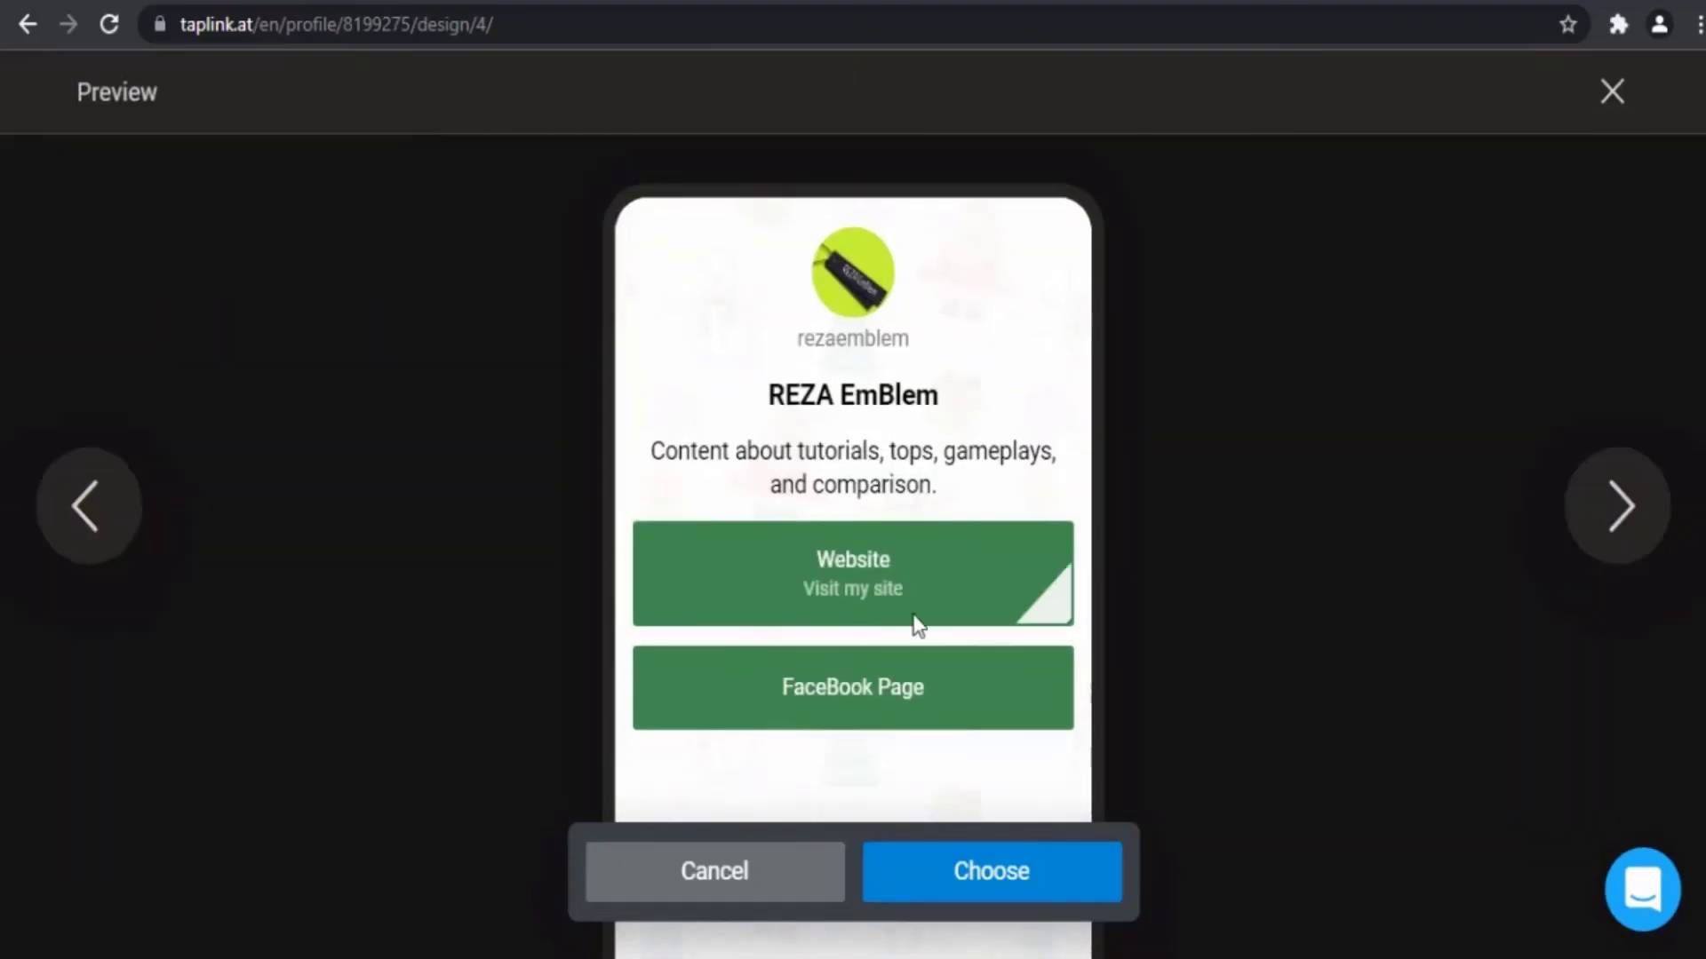
left_click(986, 873)
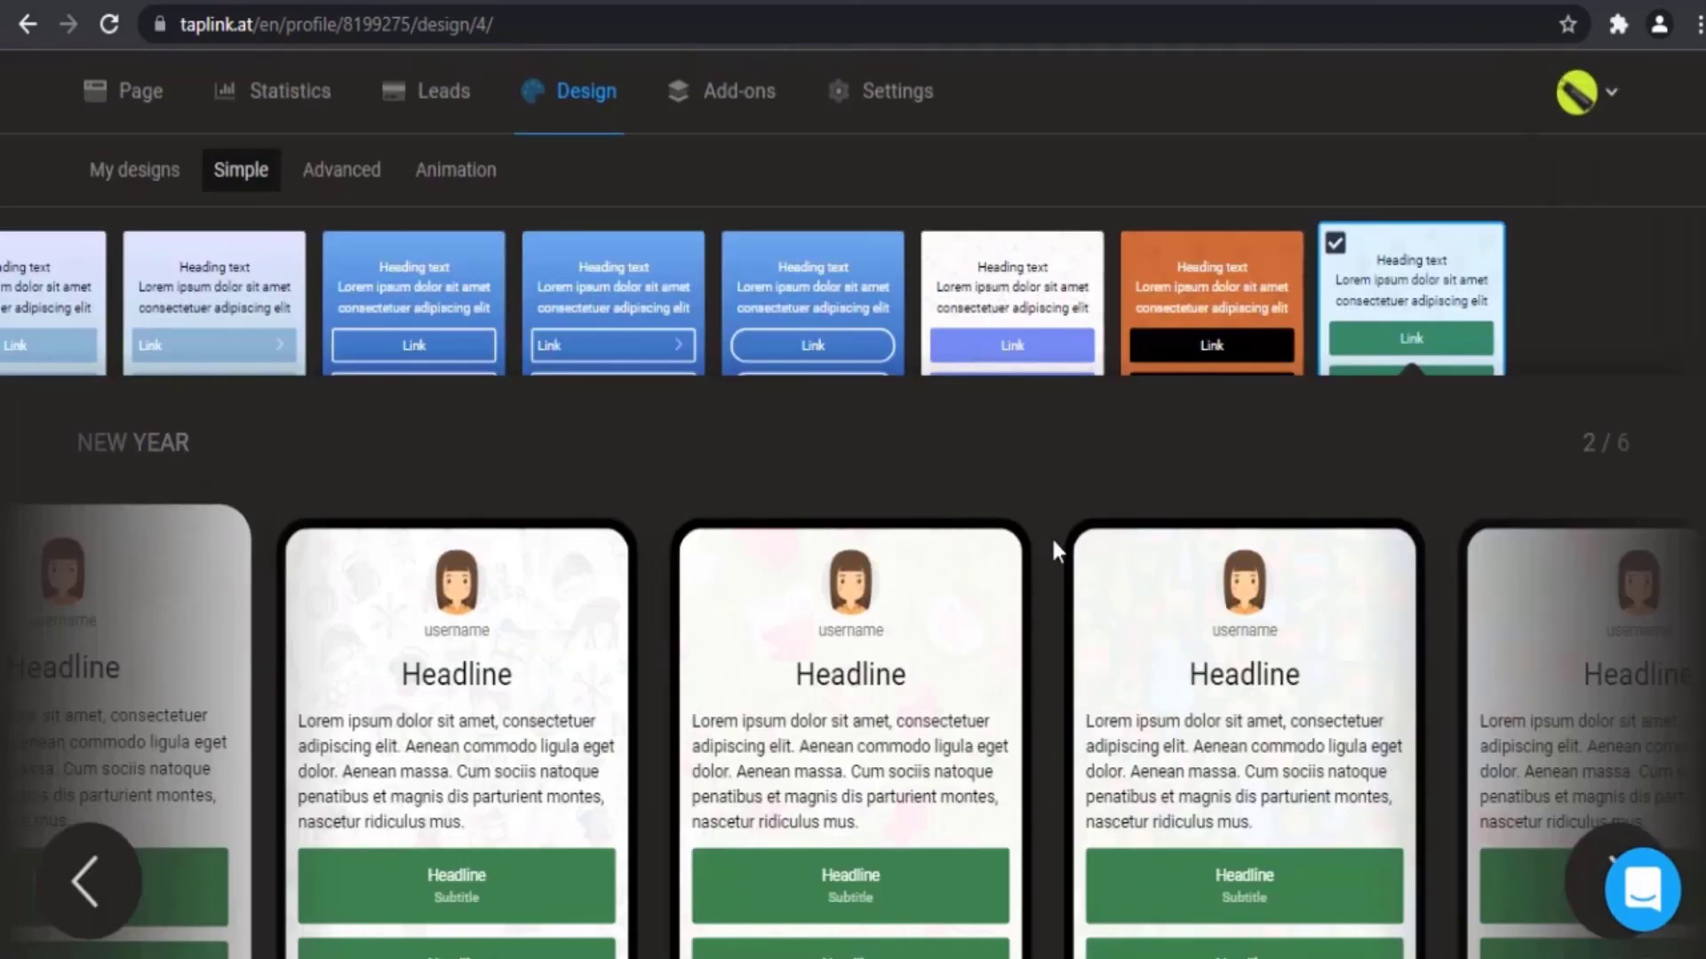
Step: Set the page's display mode to Desktop, then publish it to its taplink.ws address
left_click(134, 98)
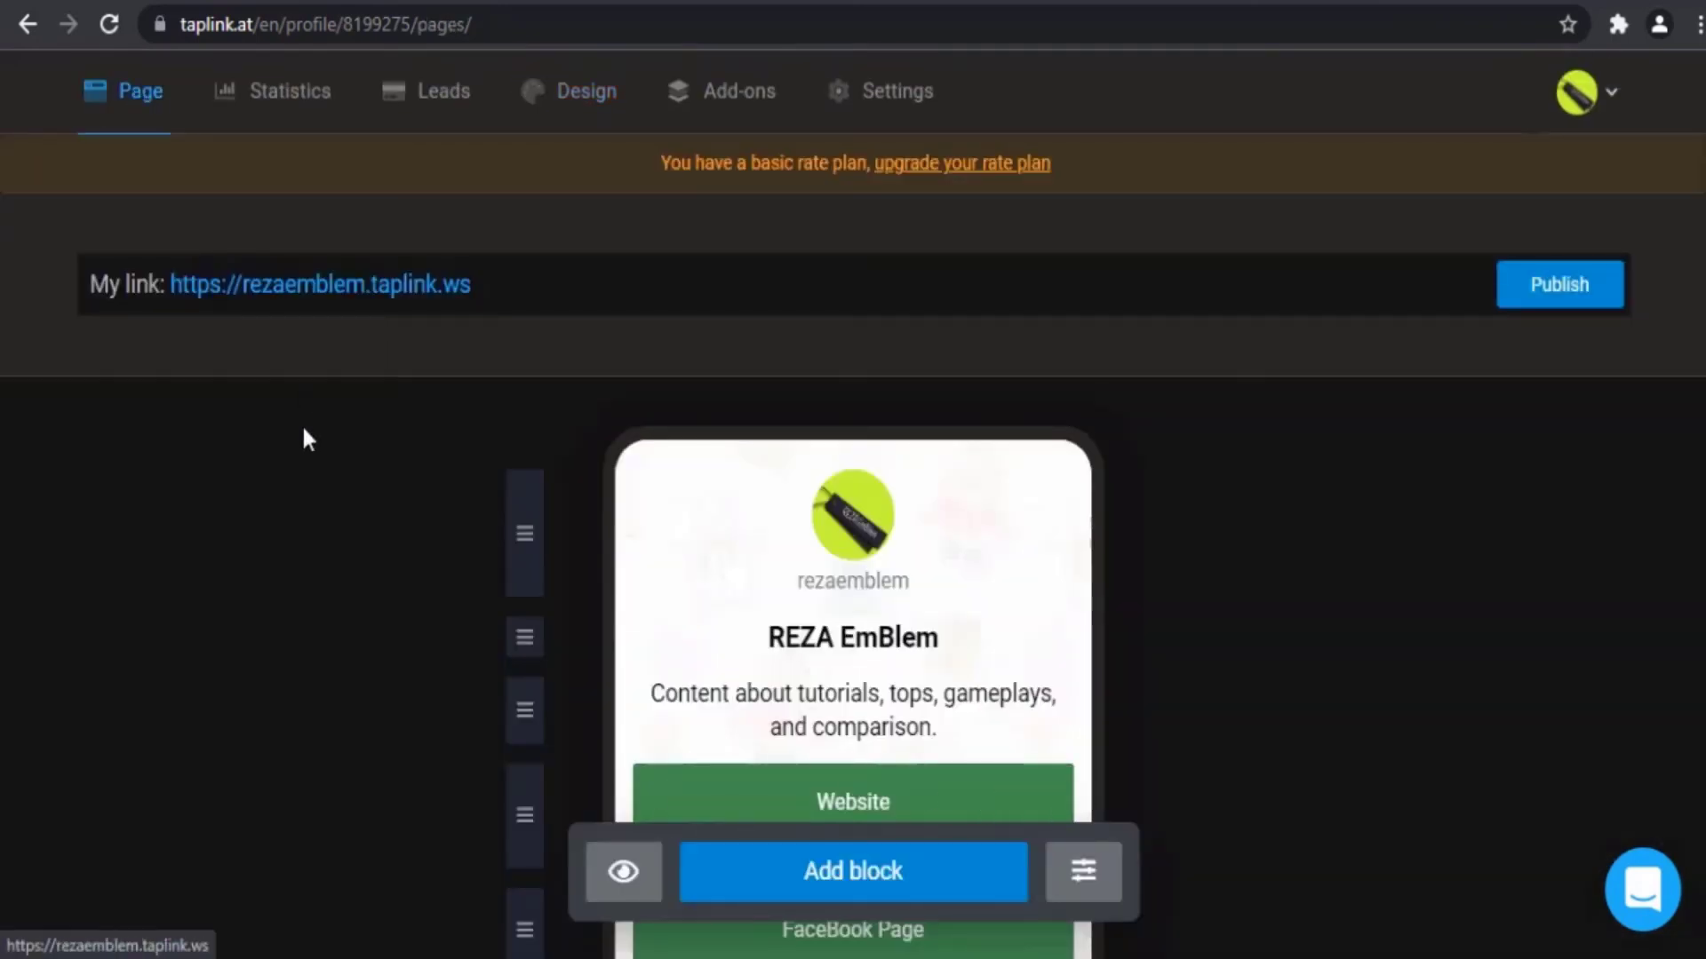
scroll(307, 462, "down", 3)
scroll(309, 493, "down", 1)
left_click(1075, 885)
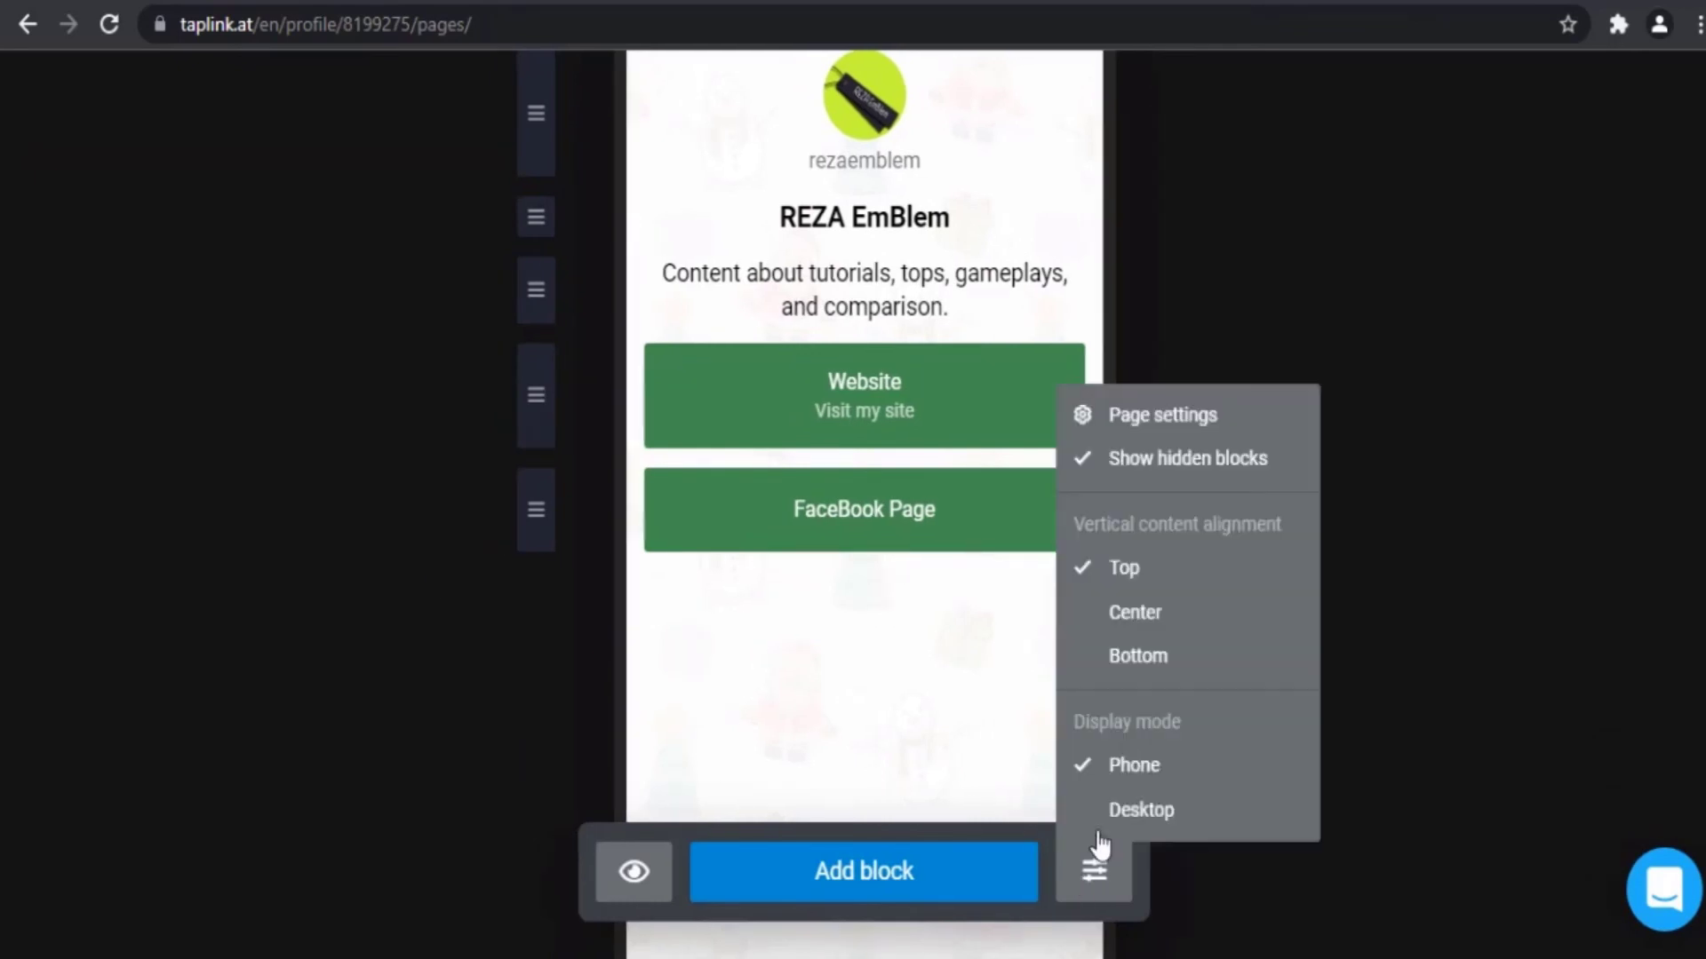
left_click(1102, 811)
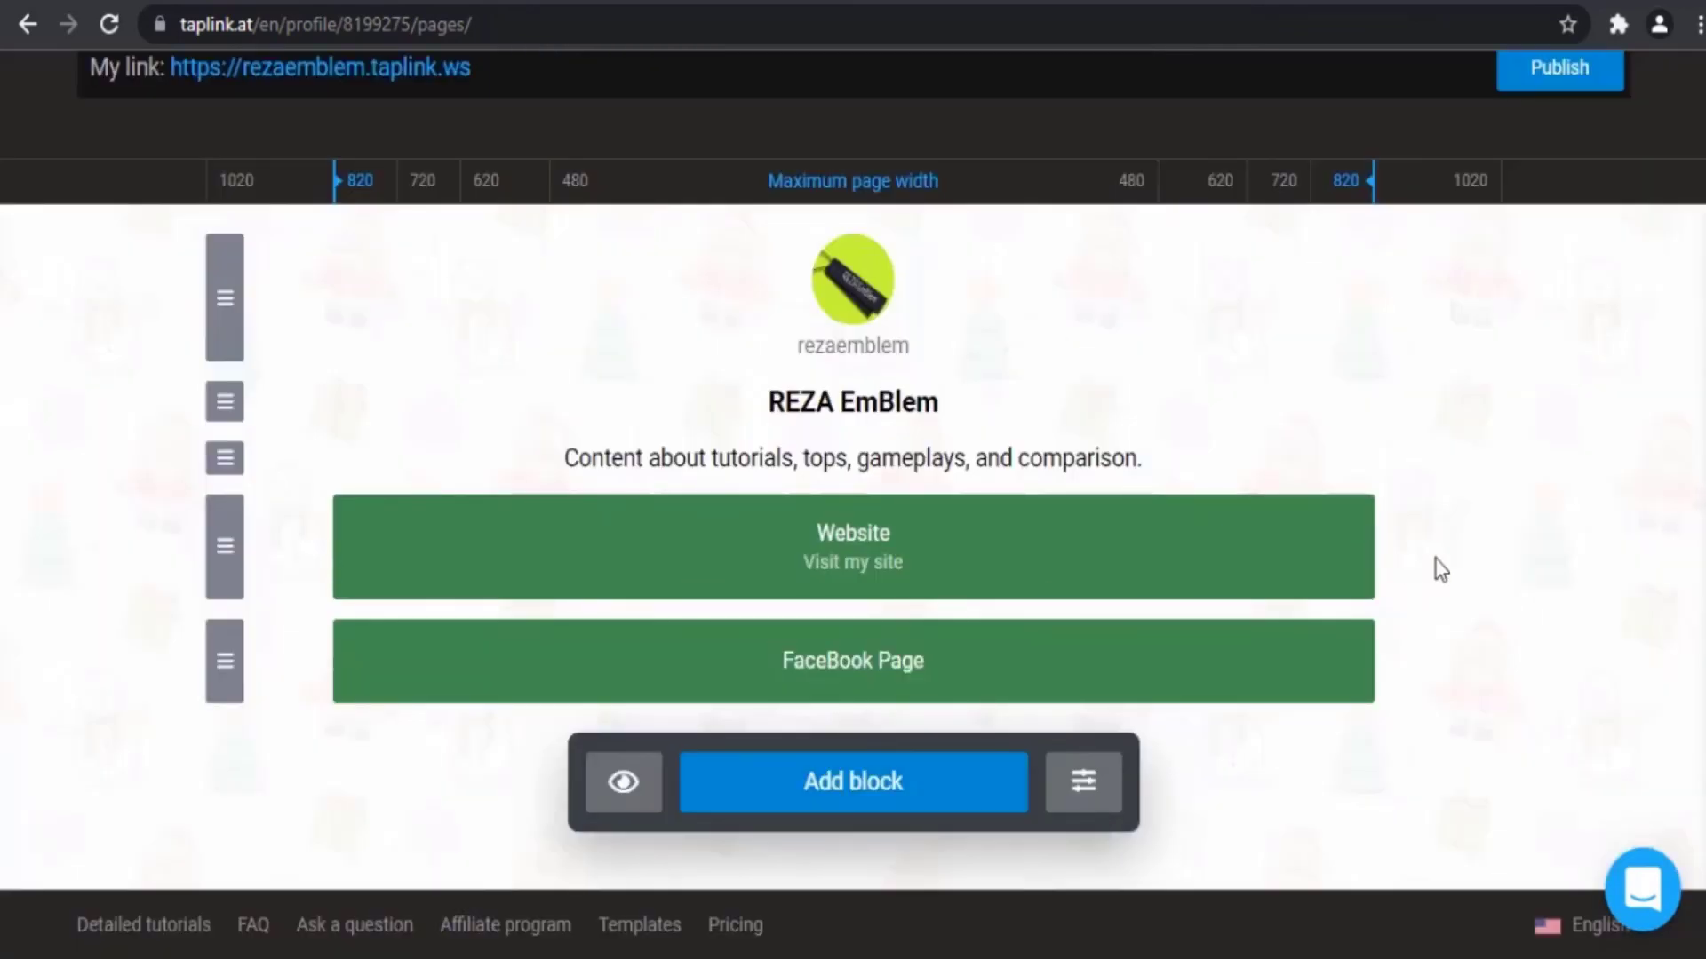
scroll(1452, 590, "up", 2)
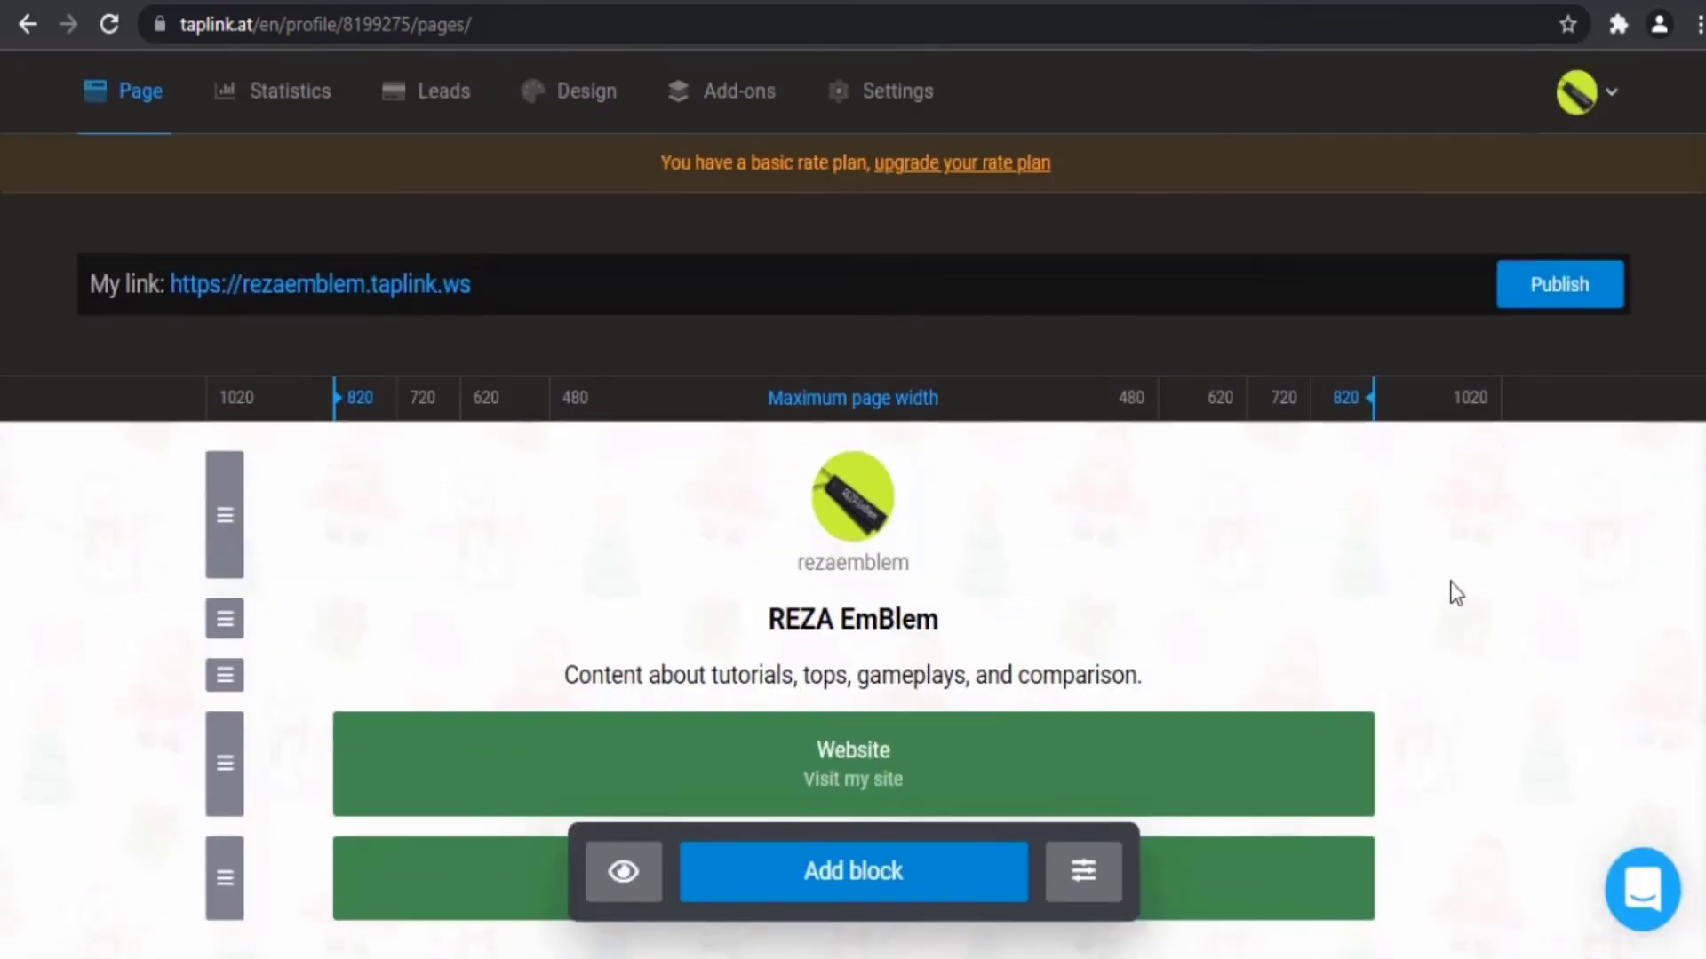
left_click(1532, 307)
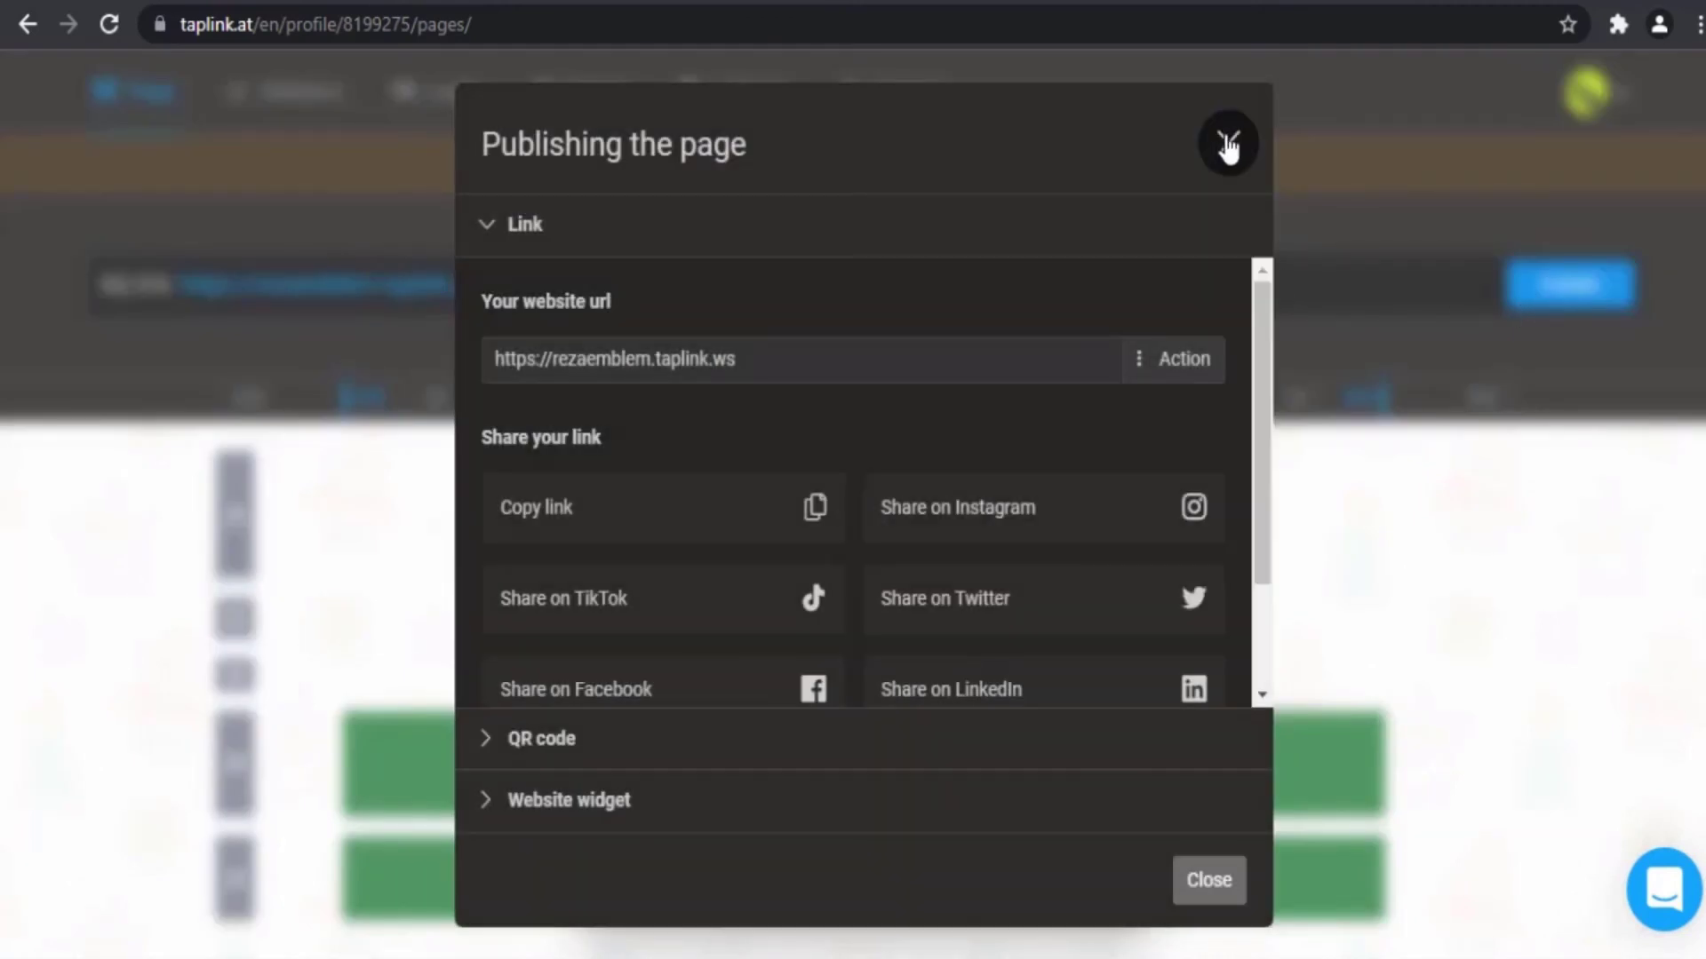